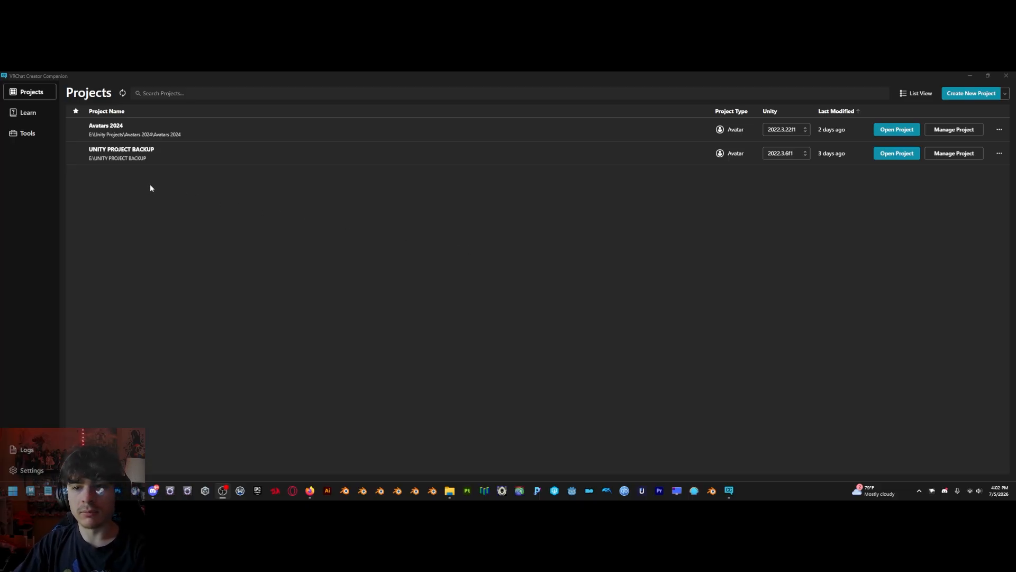
# Look over the available new-project templates without creating a project, and check the extra options of the Avatars 2024 project
pyautogui.click(40, 75)
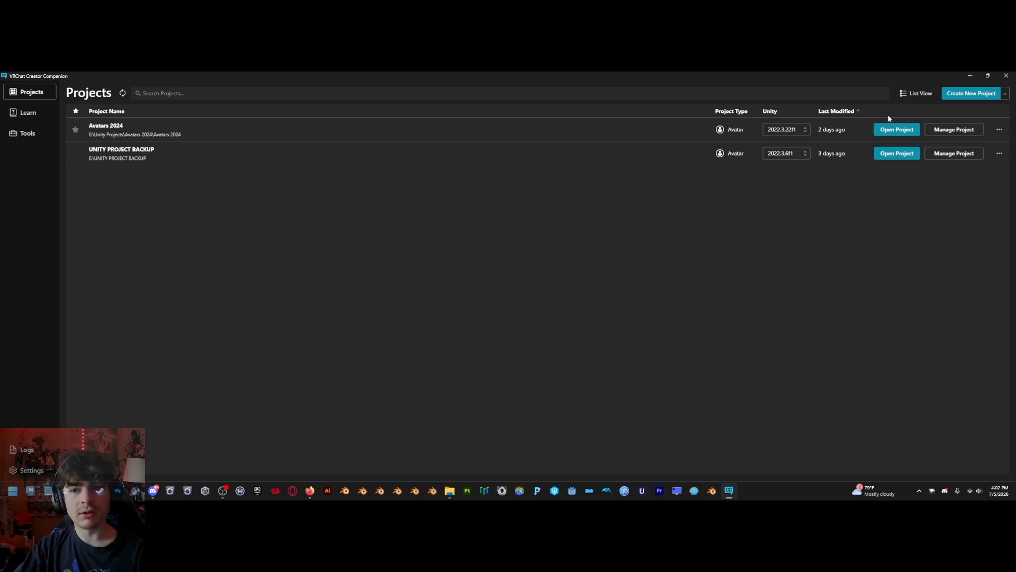
pyautogui.click(961, 96)
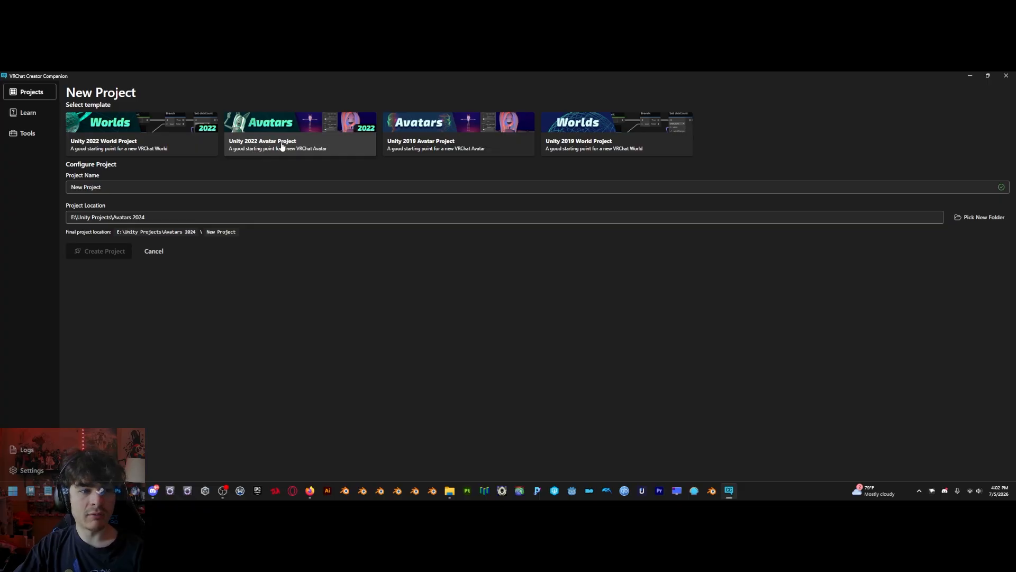
pyautogui.click(144, 255)
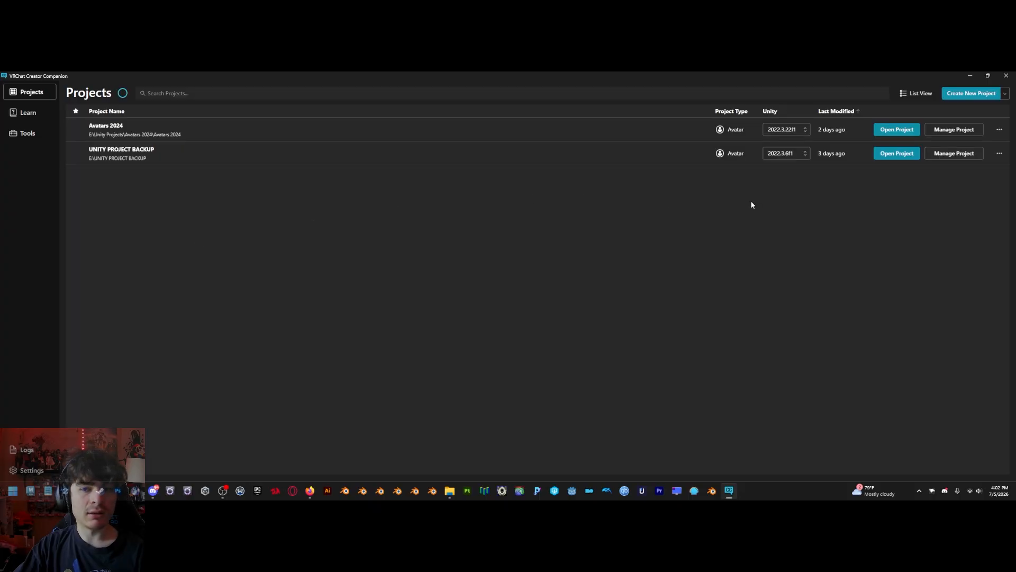
pyautogui.click(999, 129)
pyautogui.click(871, 219)
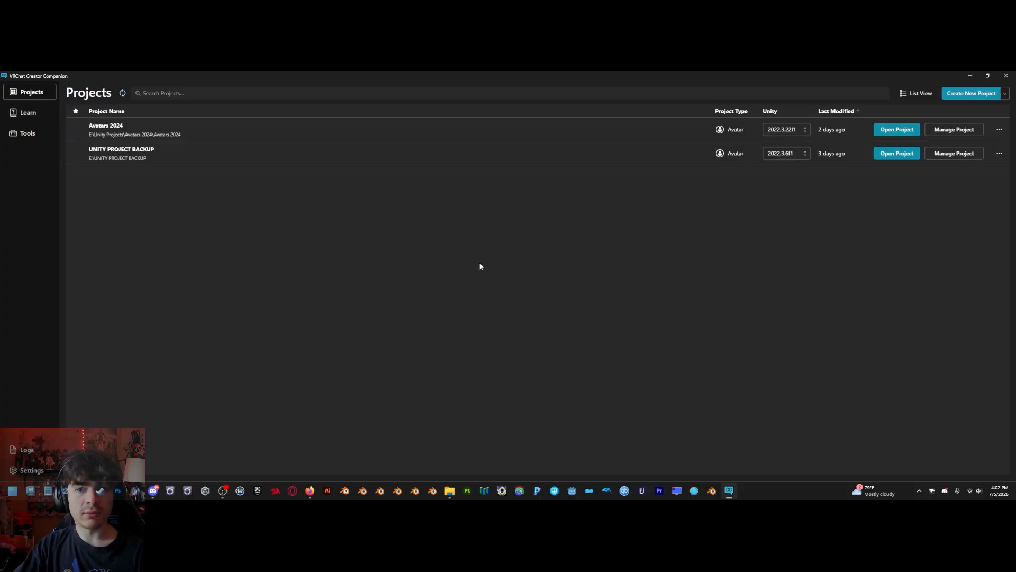
# Examine the built-in and community repositories installed in the package settings, including VRCFury Repo and GoGoLoco Listing
pyautogui.click(48, 470)
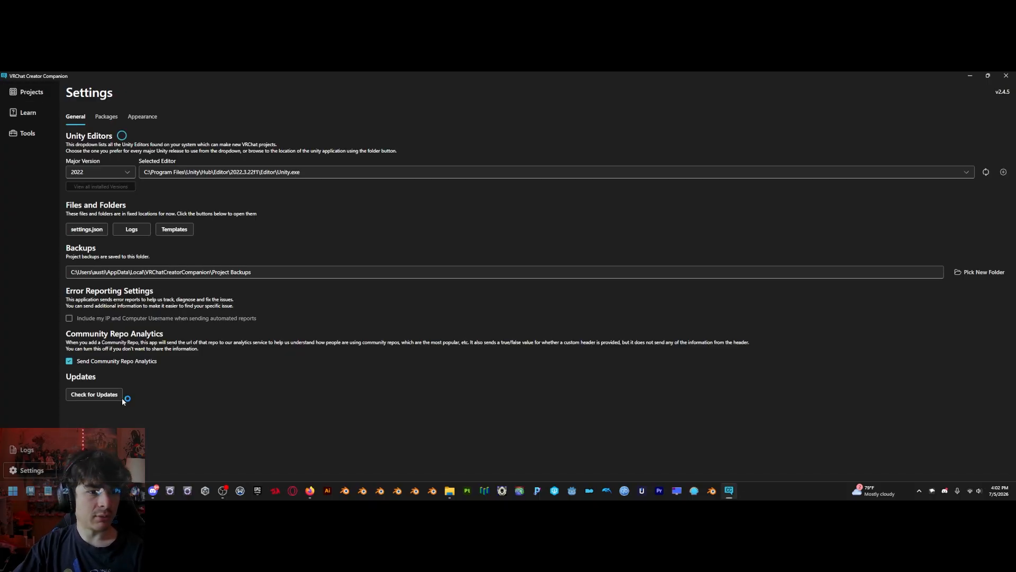
pyautogui.click(109, 118)
pyautogui.click(141, 117)
pyautogui.click(106, 117)
pyautogui.scroll(-1, 288, 272)
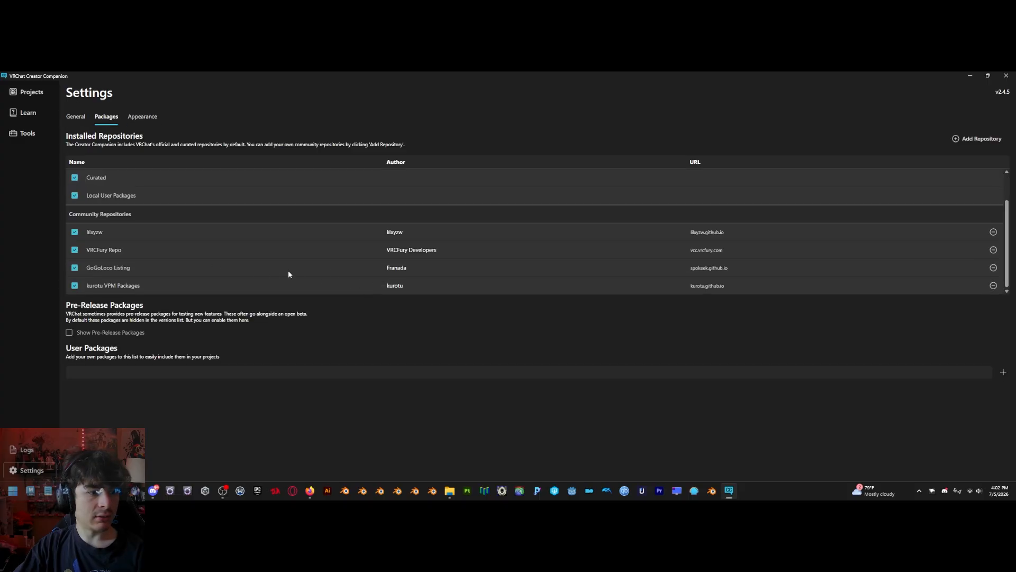
pyautogui.scroll(1, 239, 256)
pyautogui.scroll(-1, 240, 256)
pyautogui.scroll(1, 241, 273)
pyautogui.scroll(-1, 227, 267)
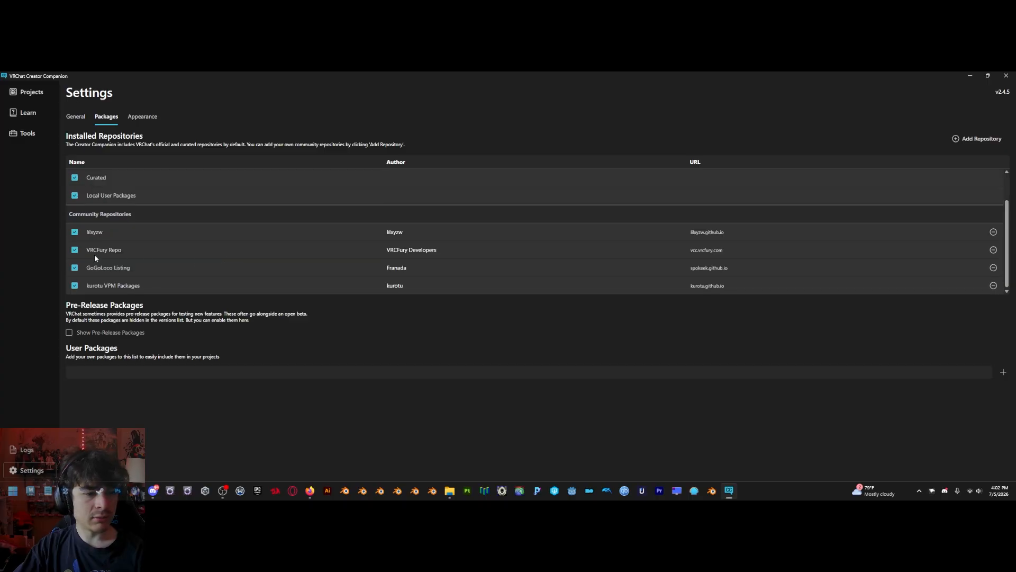
pyautogui.scroll(1, 199, 242)
pyautogui.scroll(-1, 174, 237)
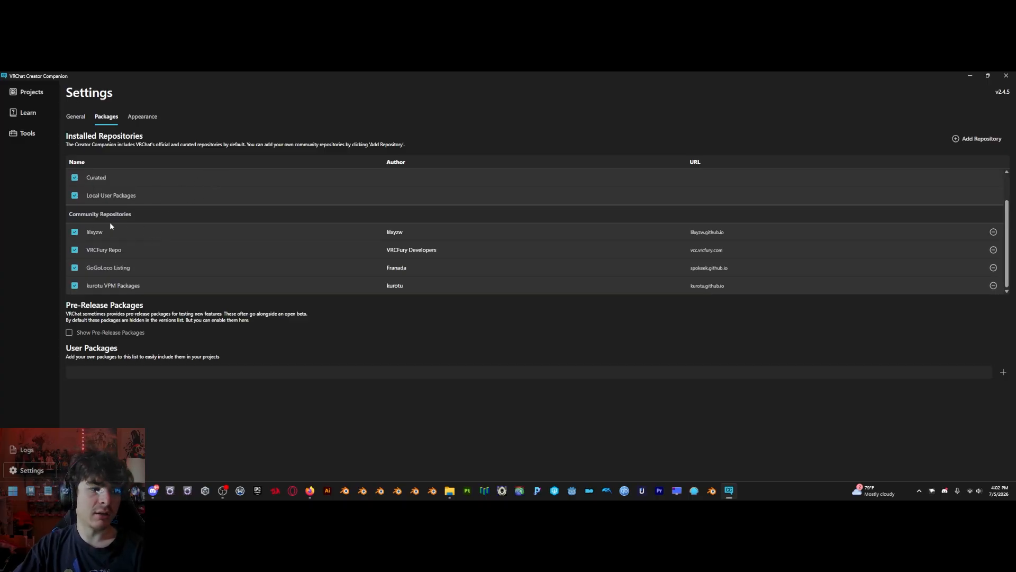
pyautogui.doubleClick(97, 251)
pyautogui.click(137, 383)
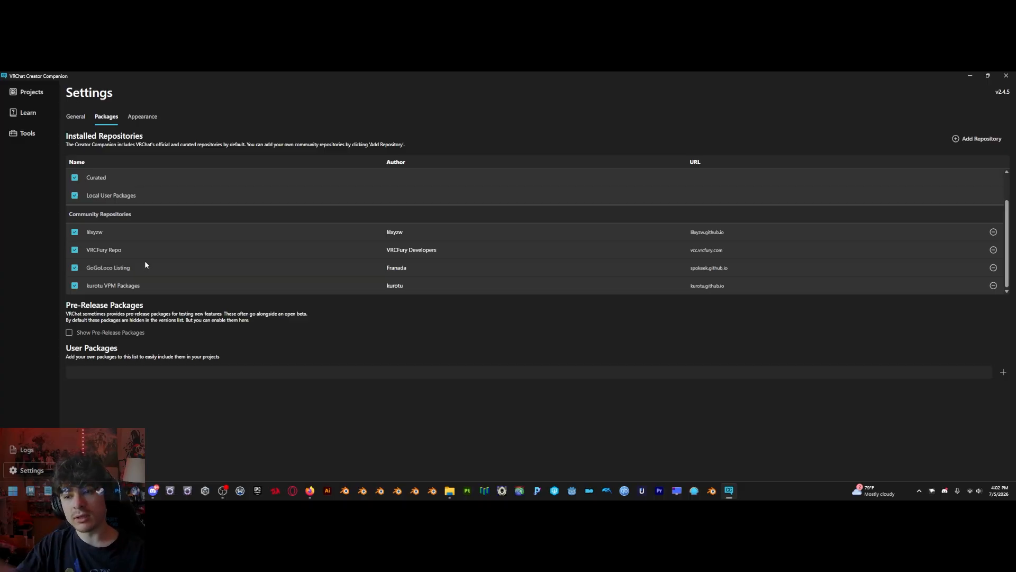
pyautogui.scroll(1, 180, 243)
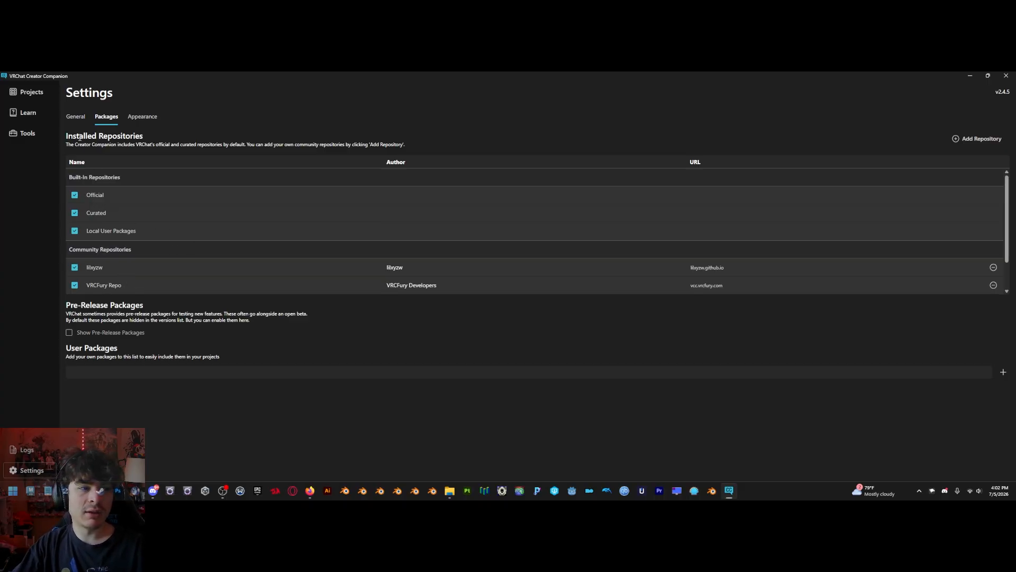
# Open the Avatars 2024 project in Unity and show the contents of its root Assets folder
pyautogui.click(77, 121)
pyautogui.click(37, 94)
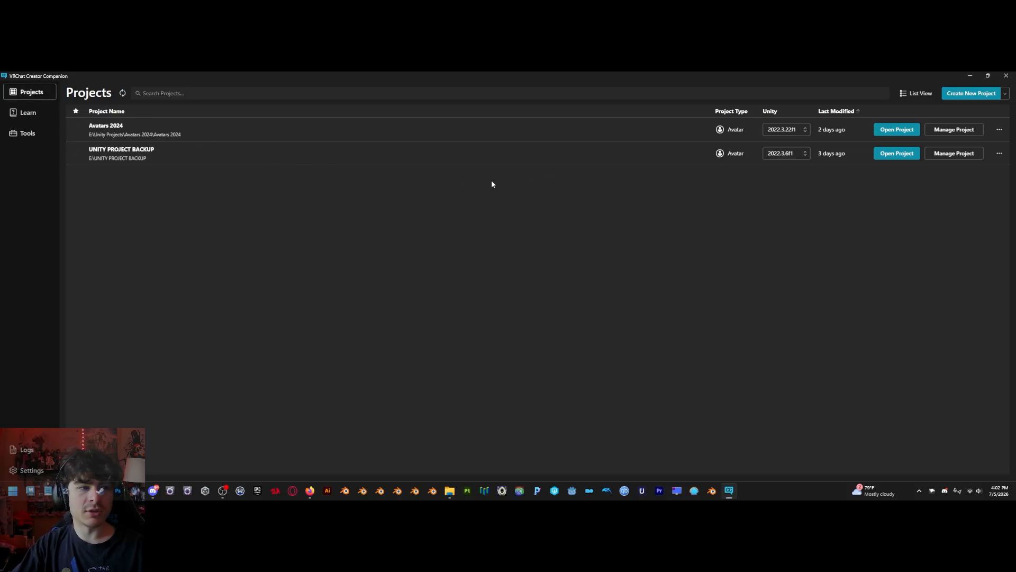
pyautogui.click(894, 129)
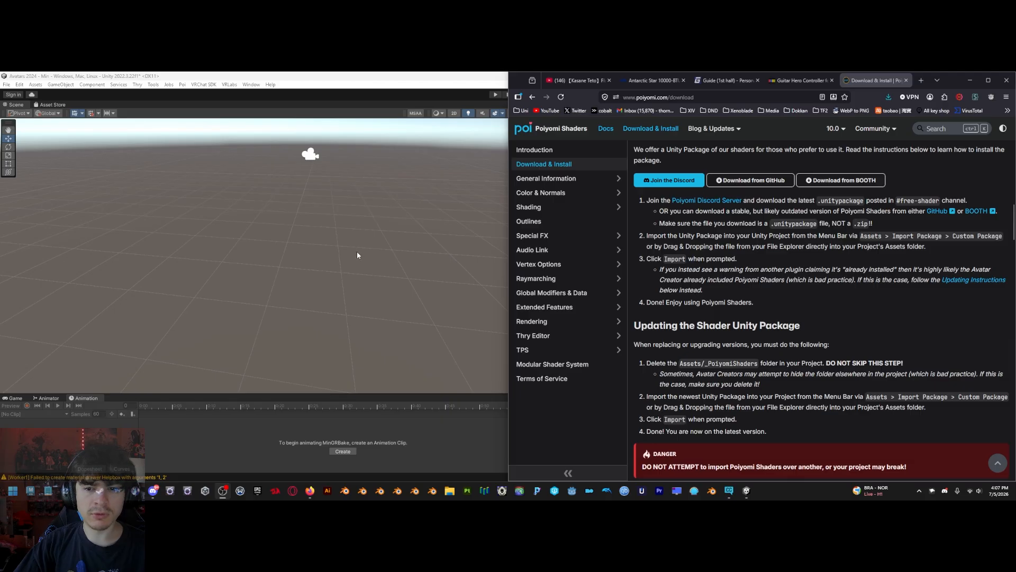
pyautogui.moveTo(357, 252); pyautogui.dragTo(349, 231, button='right')
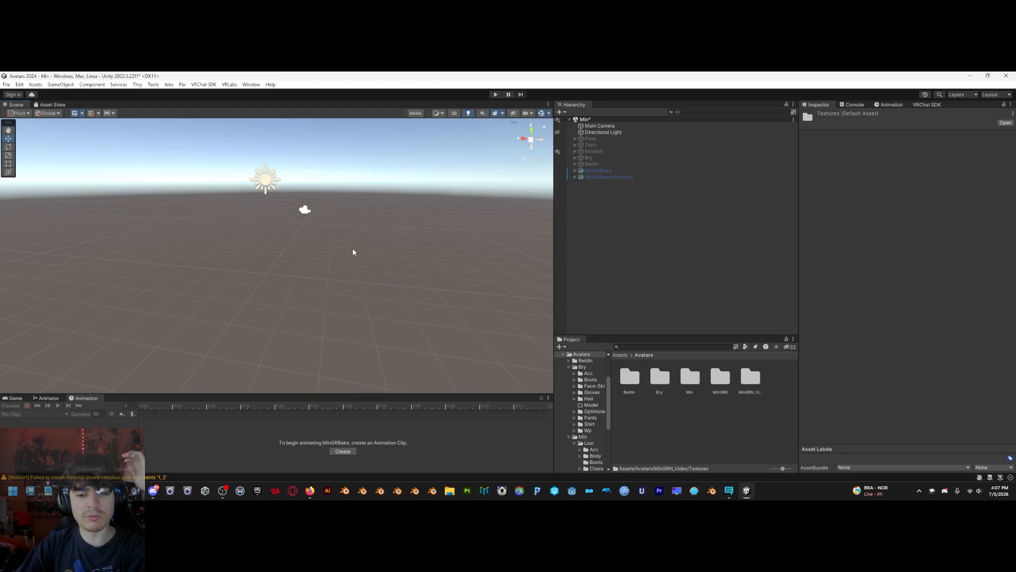
pyautogui.click(620, 355)
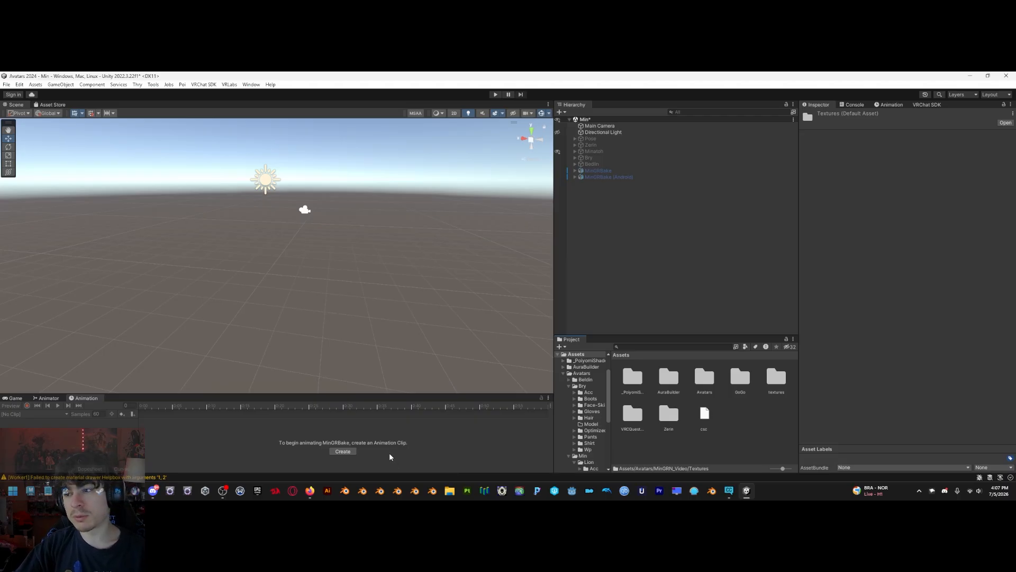
# Switch to the browser and review the Poiyomi Shaders download page, covering the Creator Companion and manual Unity package methods
pyautogui.click(310, 491)
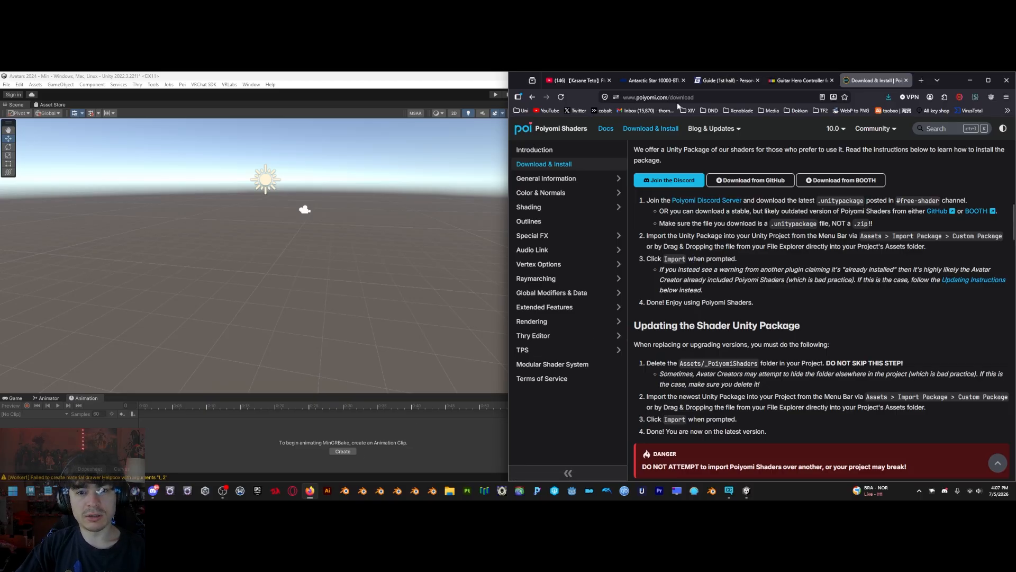
pyautogui.scroll(11, 750, 304)
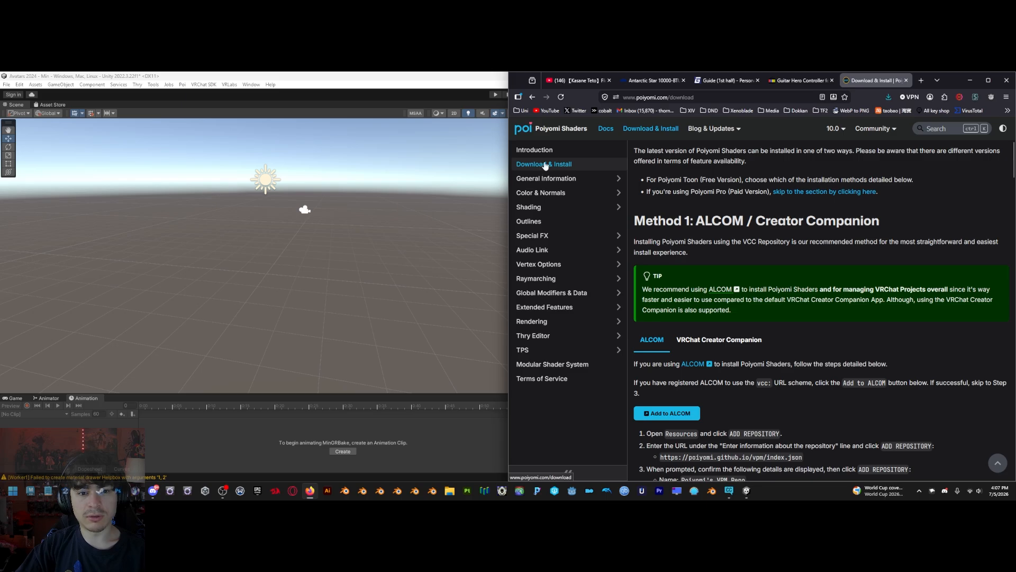
pyautogui.scroll(-1, 801, 297)
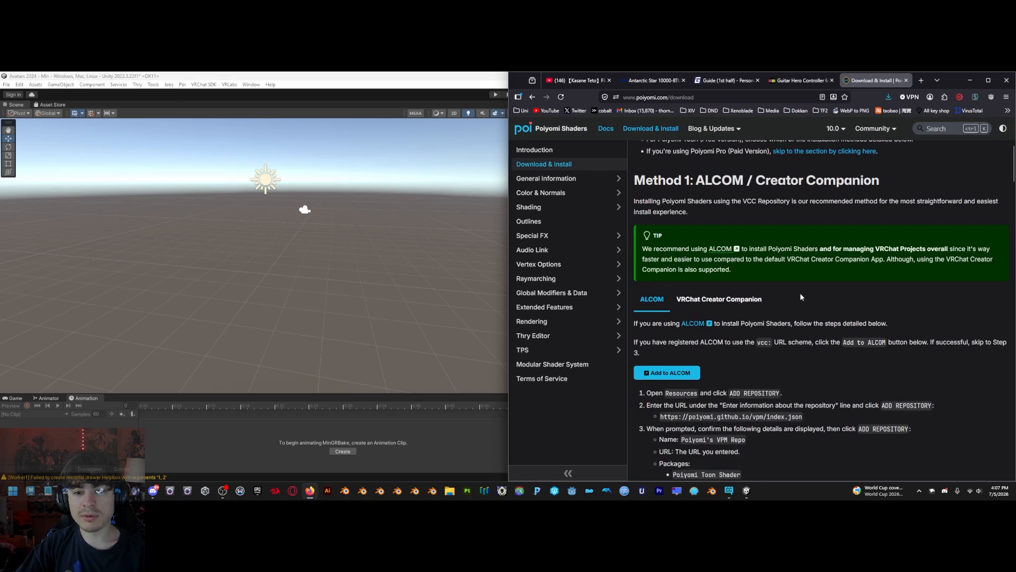
pyautogui.scroll(-10, 801, 297)
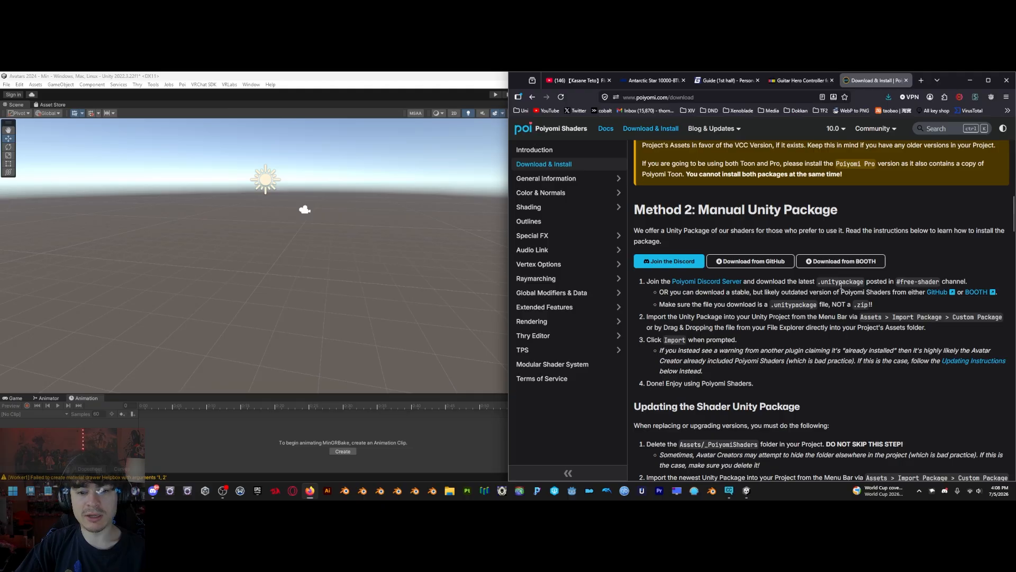
# Switch back to Unity, inspect the contents of the _PoiyomiShaders folder, and return to the root Assets folder
pyautogui.hotkey('alt', 'Tab')
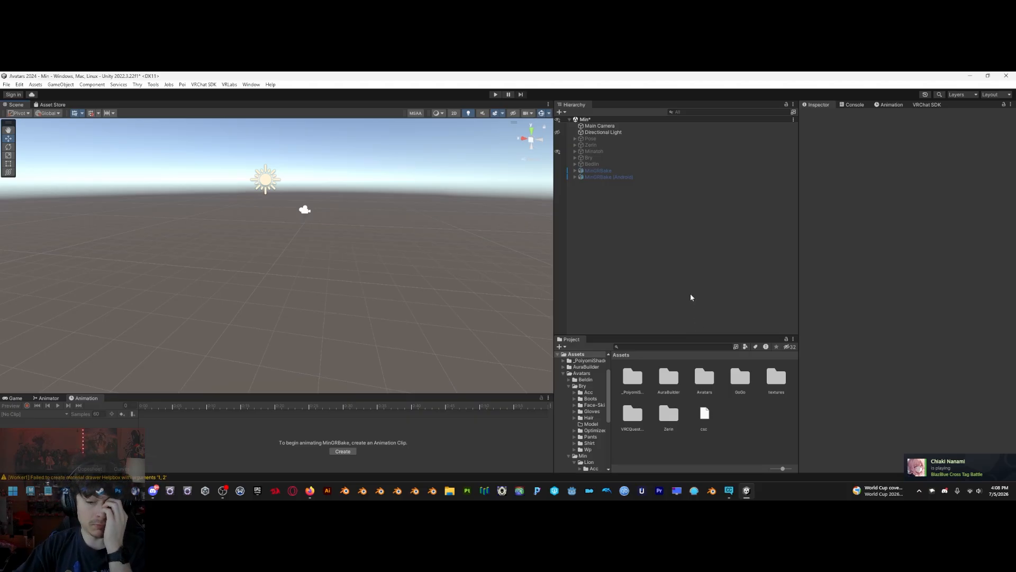
pyautogui.doubleClick(633, 377)
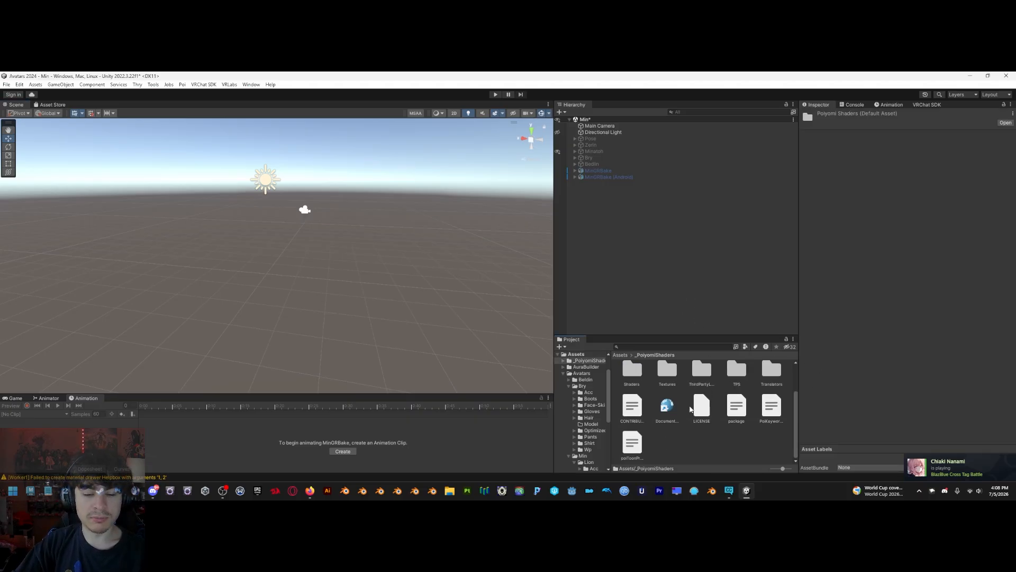
pyautogui.scroll(2, 666, 421)
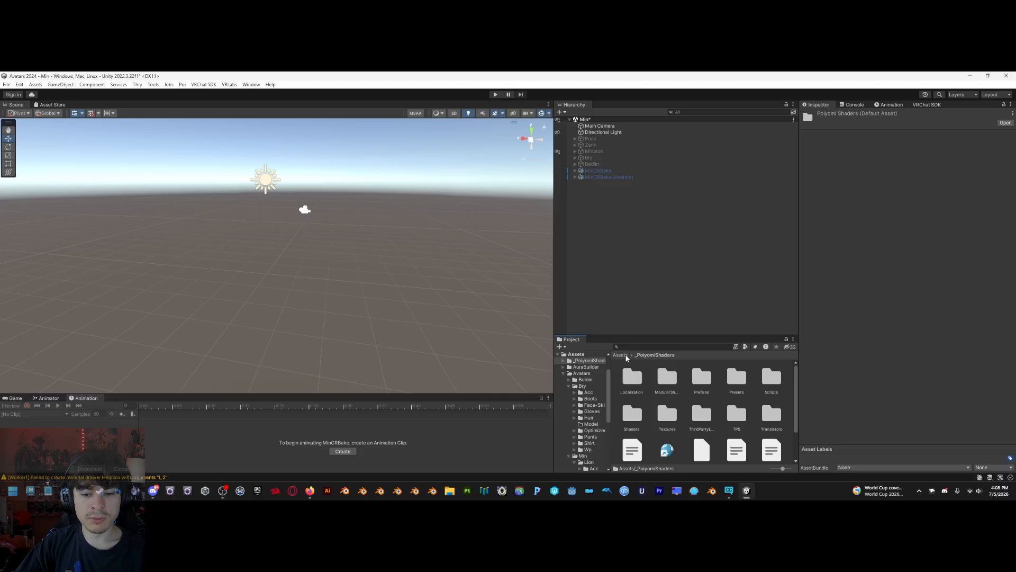
pyautogui.click(621, 356)
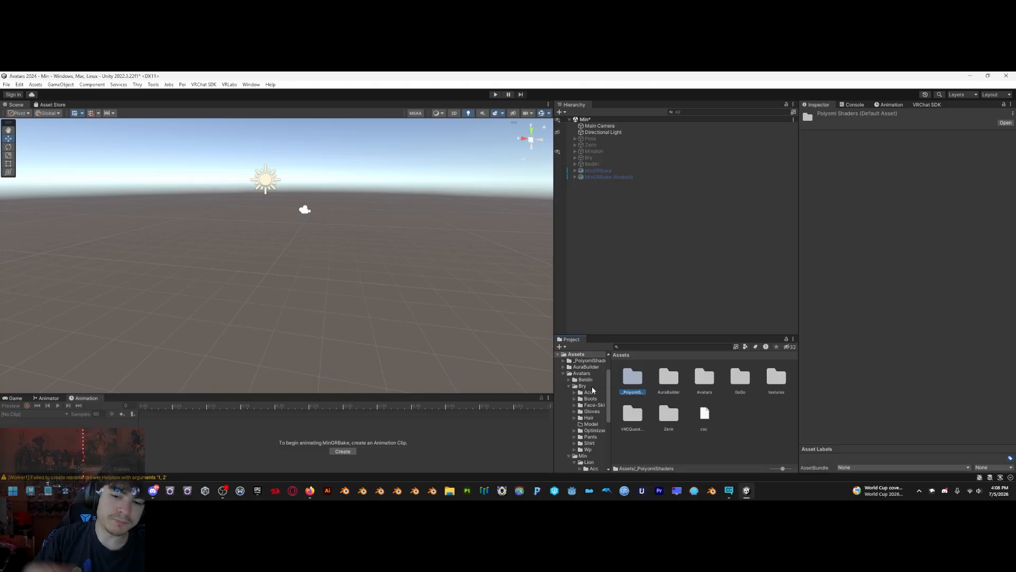
pyautogui.click(739, 414)
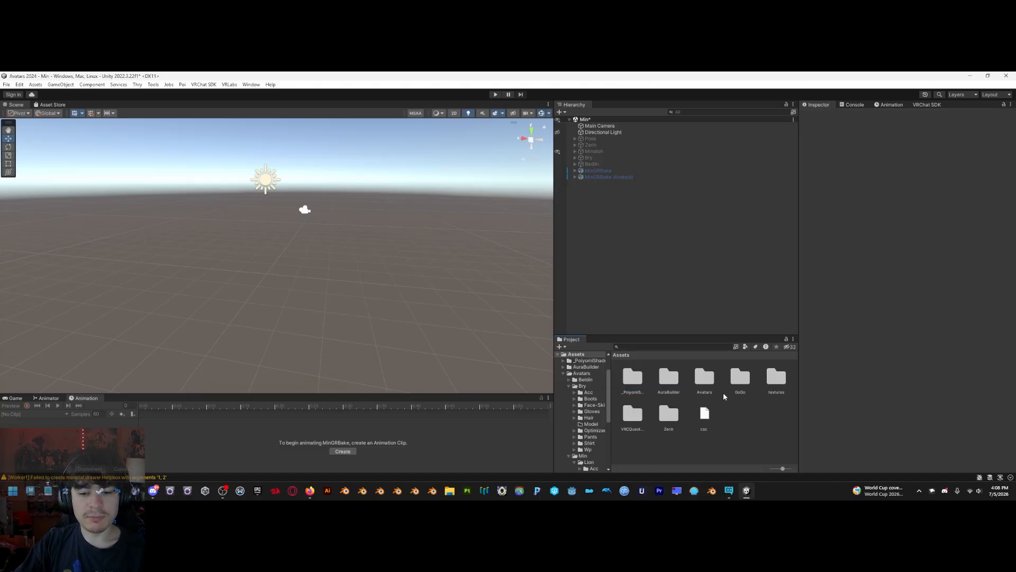
# Open the Avatars folder in the project assets and point out the MinGRN_Video and MinGRN folders
pyautogui.click(701, 382)
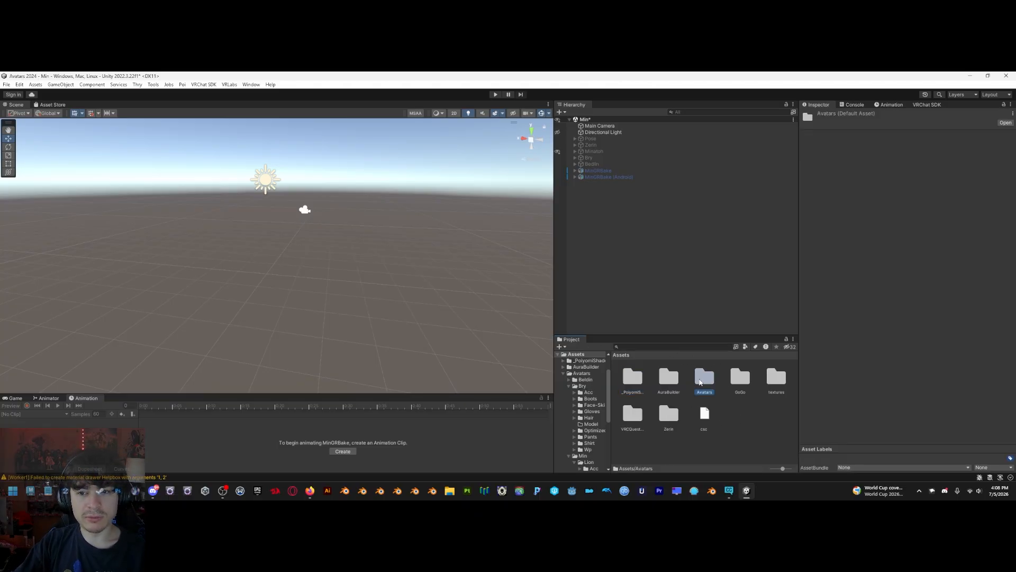
pyautogui.doubleClick(700, 383)
pyautogui.click(752, 385)
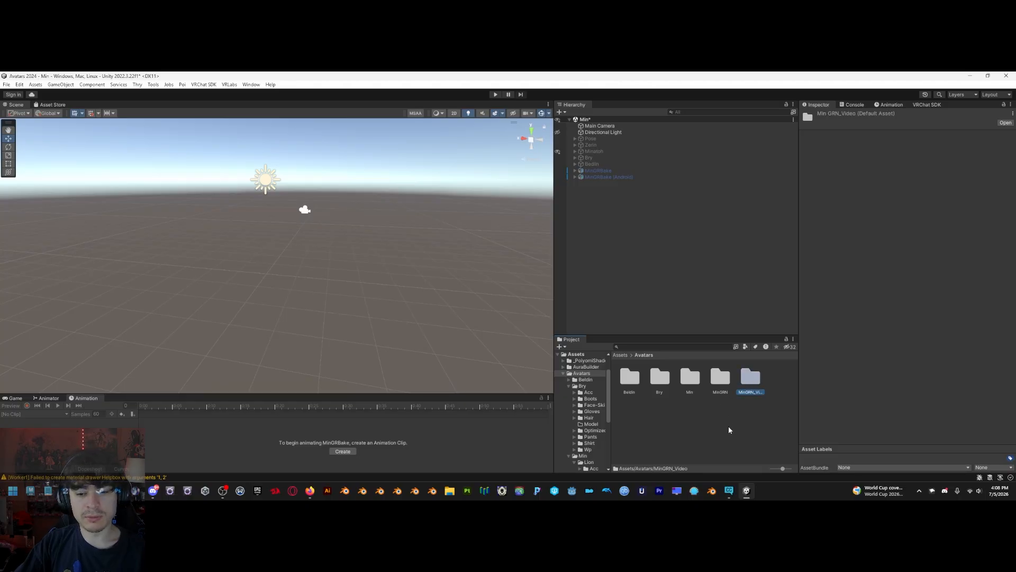
pyautogui.click(722, 381)
# Activate the MinGRBake avatar in the scene and bring it into view from the front
pyautogui.click(622, 170)
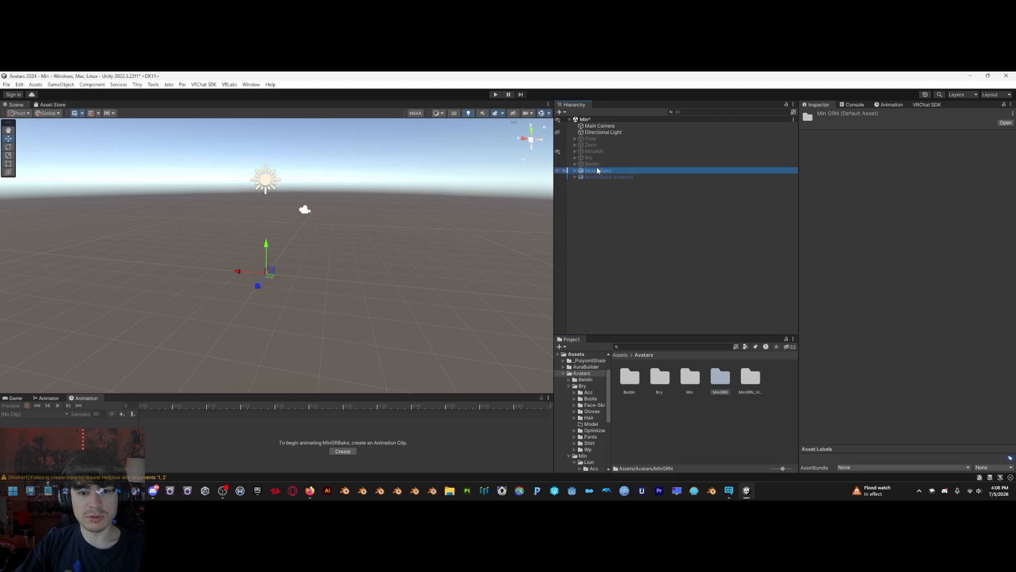
pyautogui.moveTo(347, 283); pyautogui.dragTo(332, 301, button='right')
pyautogui.press('w')
pyautogui.scroll(3, 335, 273)
pyautogui.press('w')
pyautogui.press('d')
pyautogui.press('s')
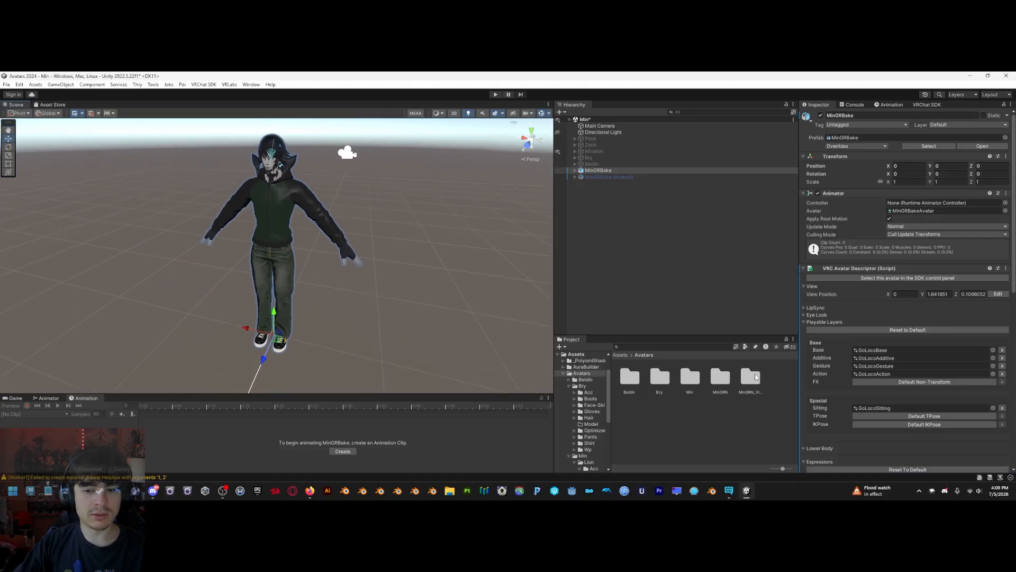
# Open the MinGRN_Video folder and deactivate the MinGRBake avatar in the scene
pyautogui.click(756, 377)
pyautogui.doubleClick(756, 376)
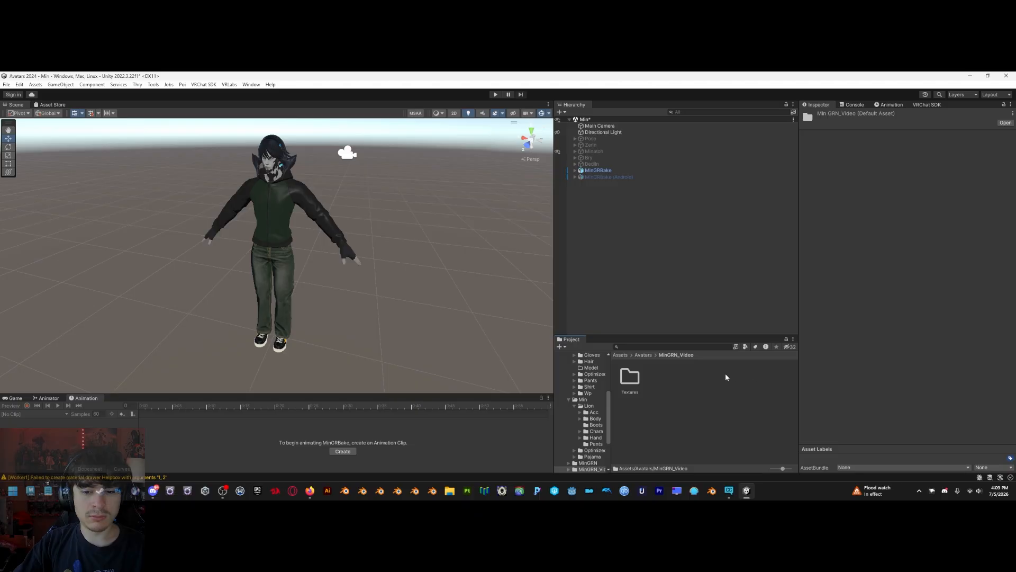
pyautogui.click(599, 170)
pyautogui.click(821, 115)
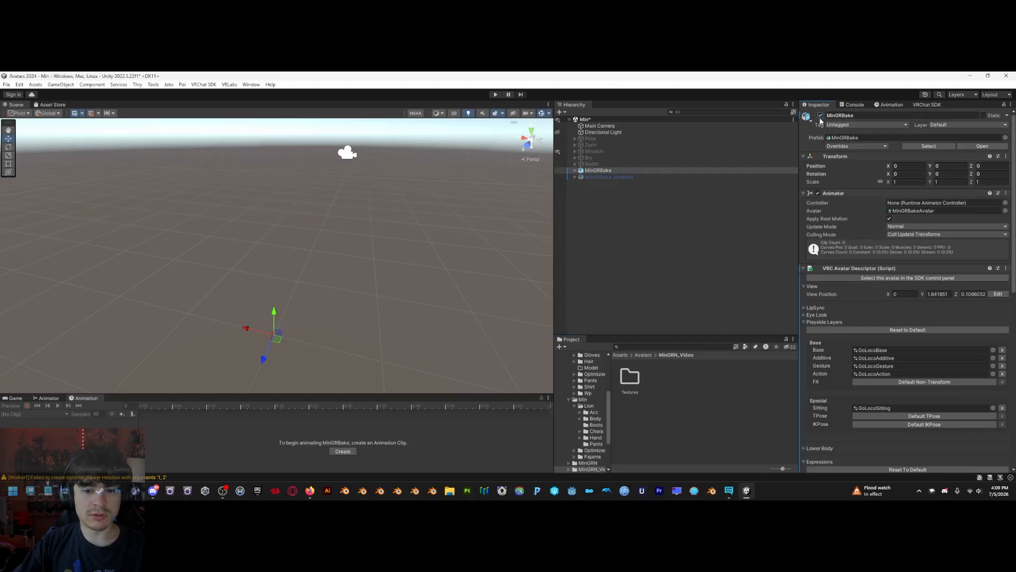
# Browse the MinGRN folder's materials and textures and inspect the MinGRBake model's import settings
pyautogui.click(643, 354)
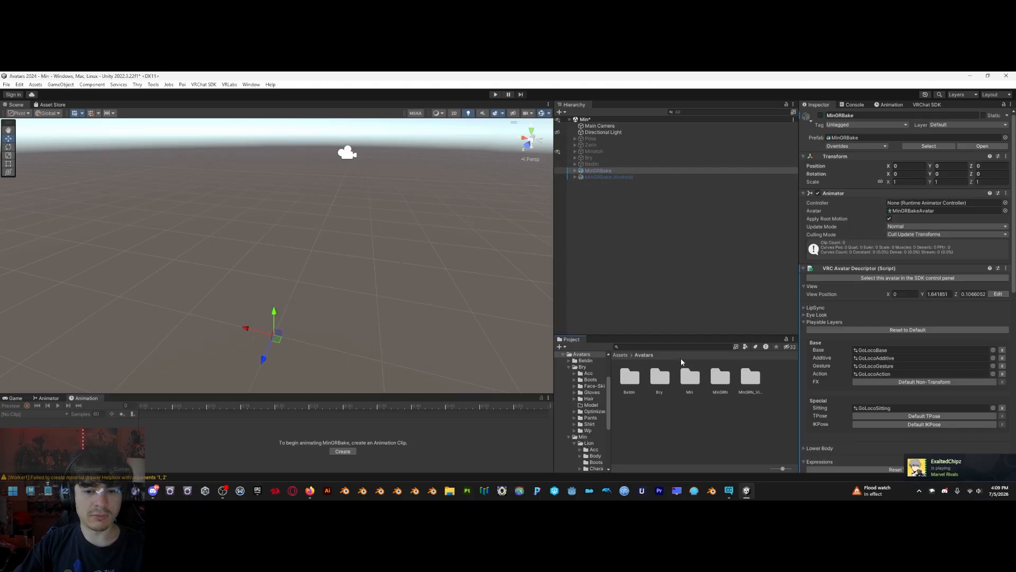
pyautogui.doubleClick(714, 374)
pyautogui.scroll(-5, 683, 403)
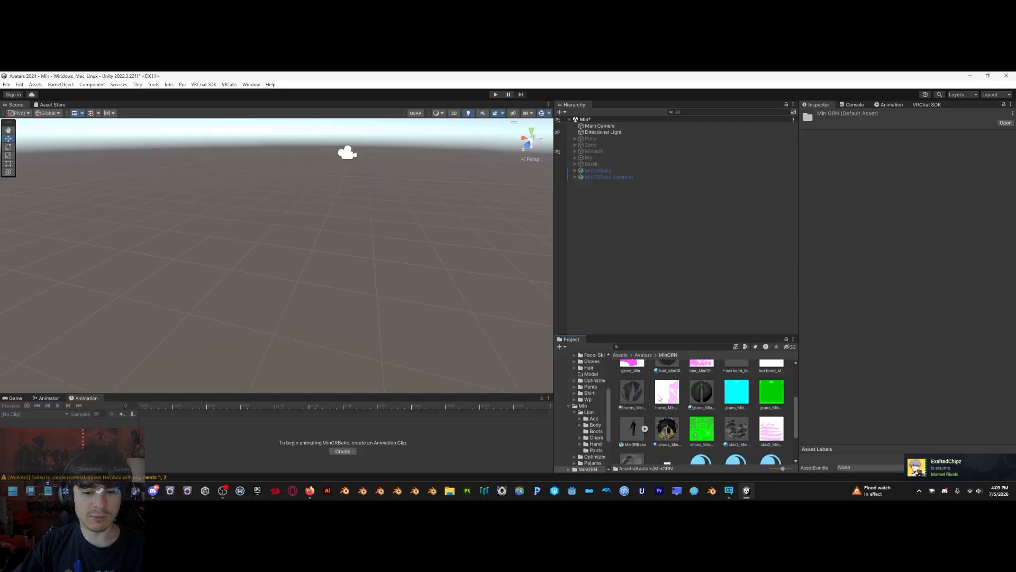
pyautogui.click(632, 409)
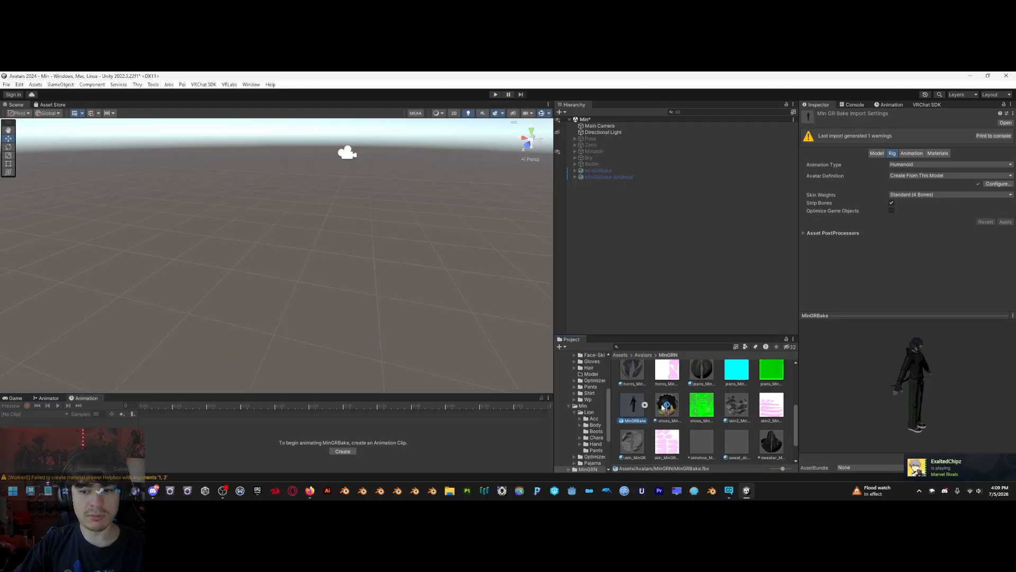
pyautogui.scroll(3, 691, 413)
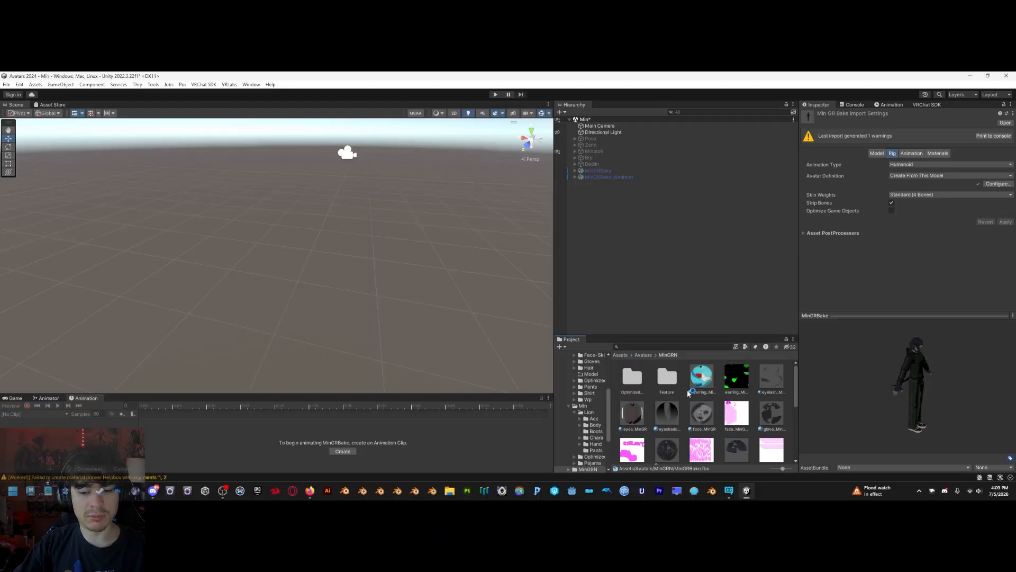
# Return to the Avatars folder and open the MinGRN_Video folder containing the Textures subfolder
pyautogui.click(643, 355)
pyautogui.click(748, 377)
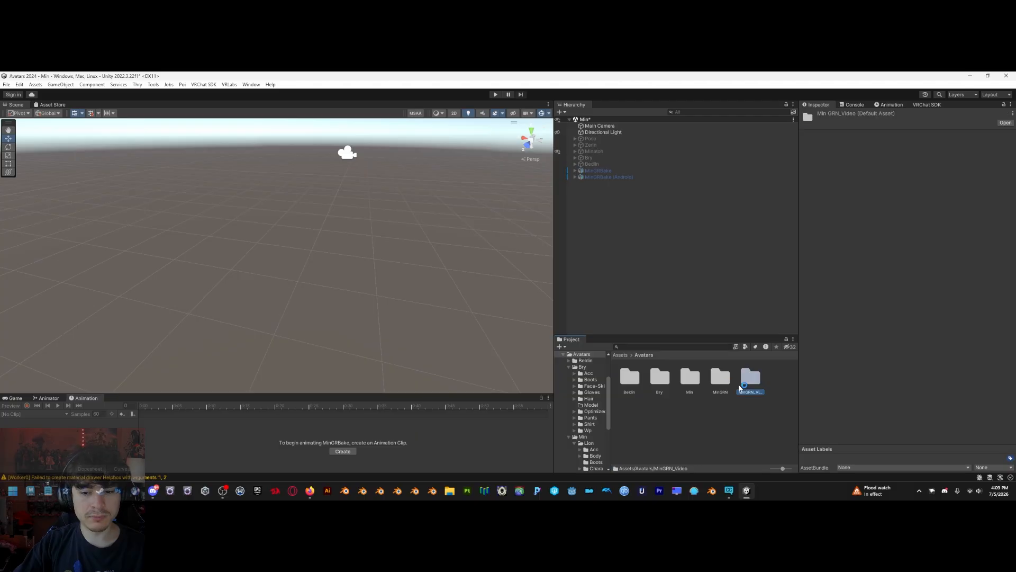
pyautogui.doubleClick(746, 379)
pyautogui.moveTo(403, 264); pyautogui.dragTo(416, 252, button='right')
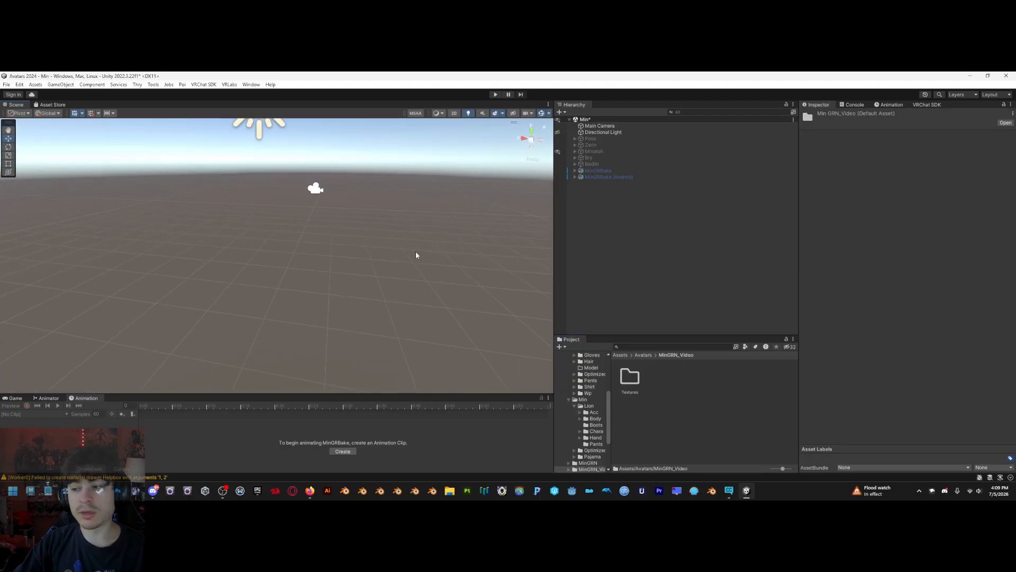
# Import all the baked MinGR texture images from the ExportTutorial textures folder into the MinGRN_Video Textures folder
pyautogui.doubleClick(629, 378)
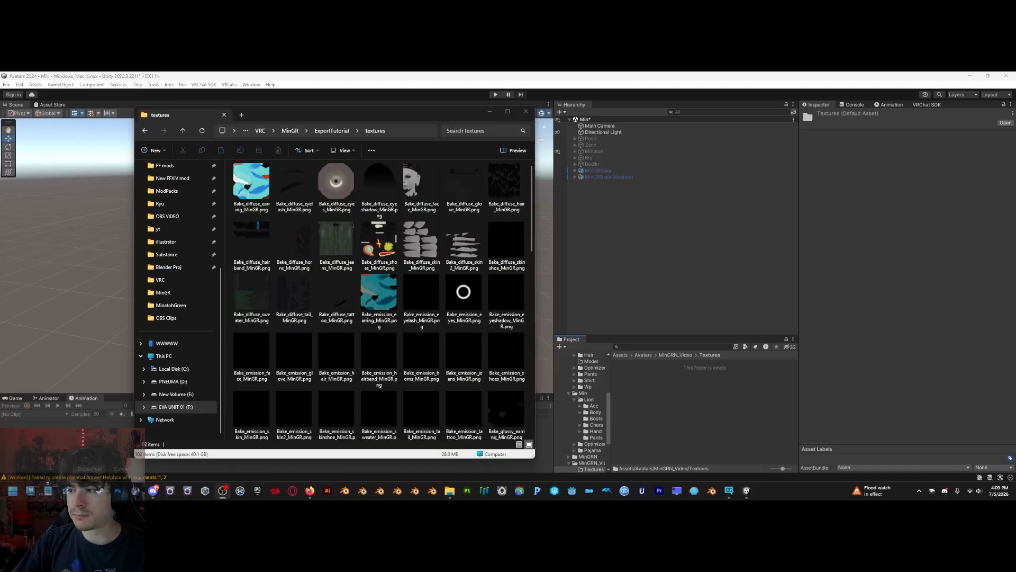
pyautogui.moveTo(393, 114); pyautogui.dragTo(328, 104)
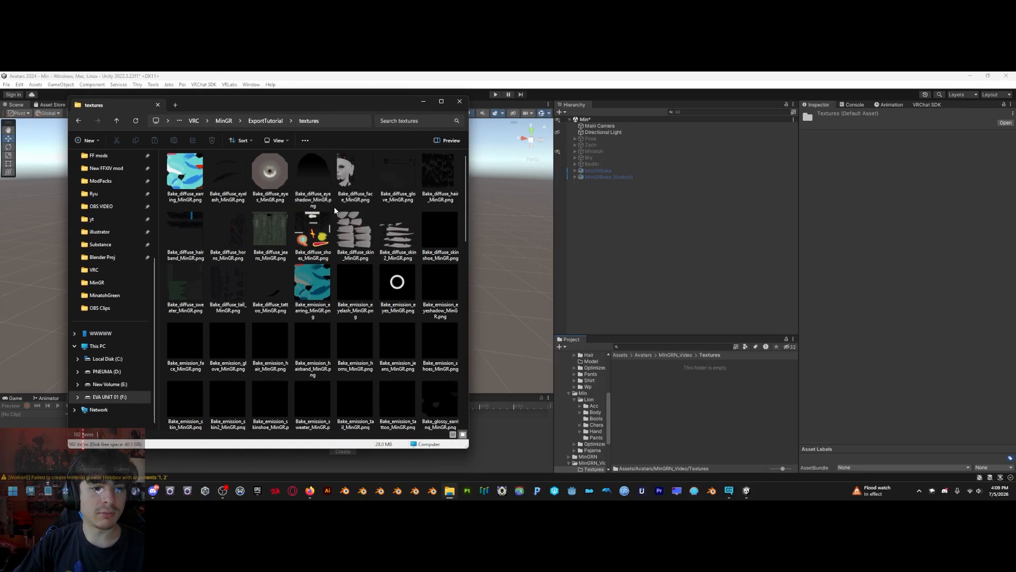
pyautogui.hotkey('ctrl', 'a')
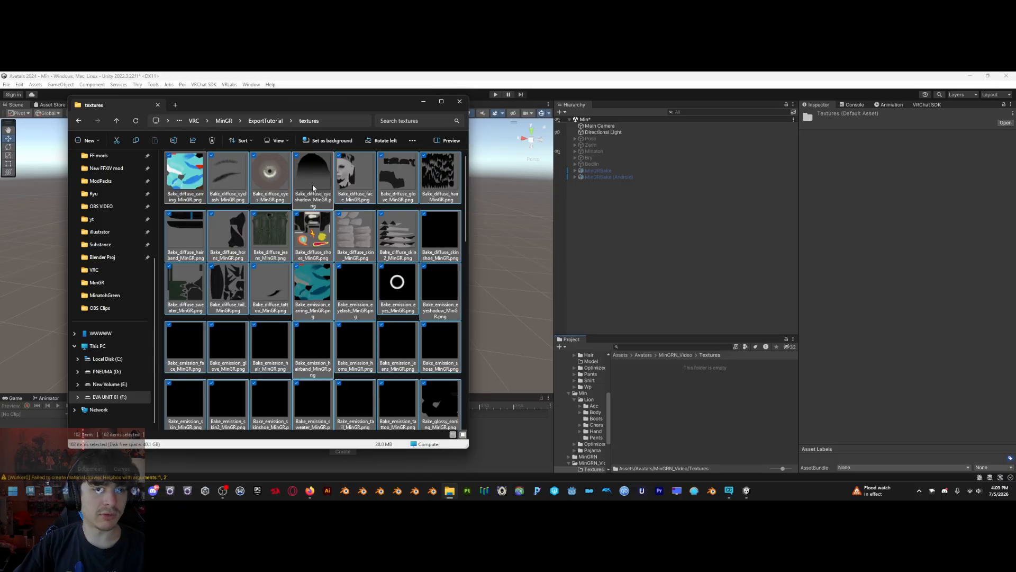
pyautogui.moveTo(306, 178); pyautogui.dragTo(696, 403)
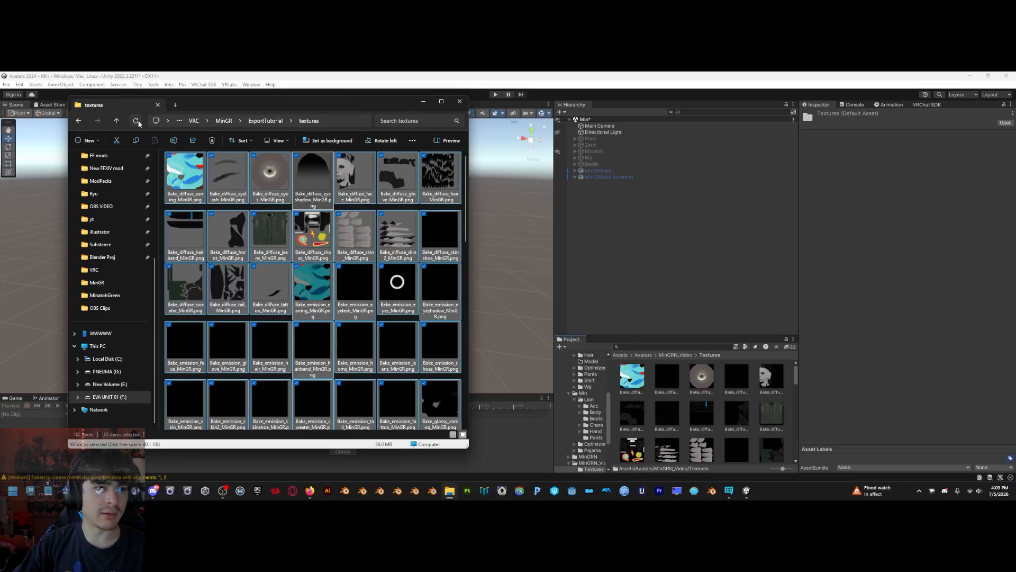
# Import MinGRBake.fbx from the MinGR folder into the project's Textures folder and close the file browser window
pyautogui.click(117, 122)
pyautogui.click(117, 121)
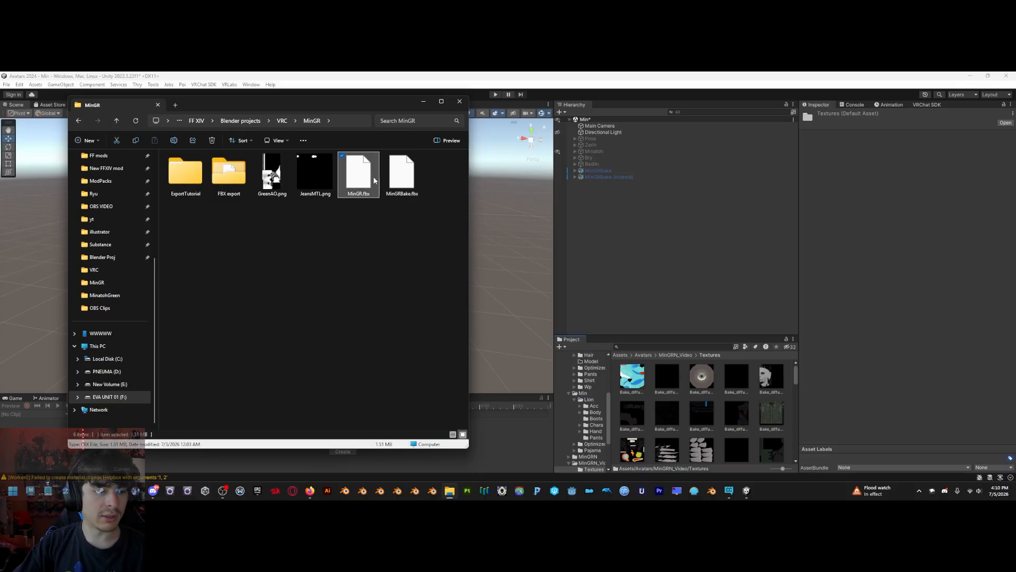
pyautogui.click(402, 197)
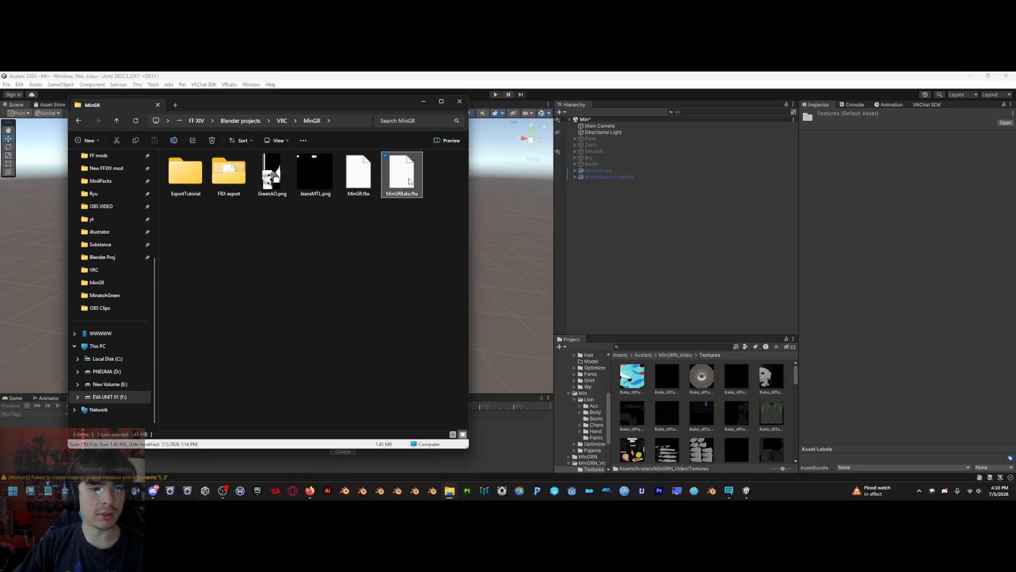
pyautogui.moveTo(408, 182); pyautogui.dragTo(687, 398)
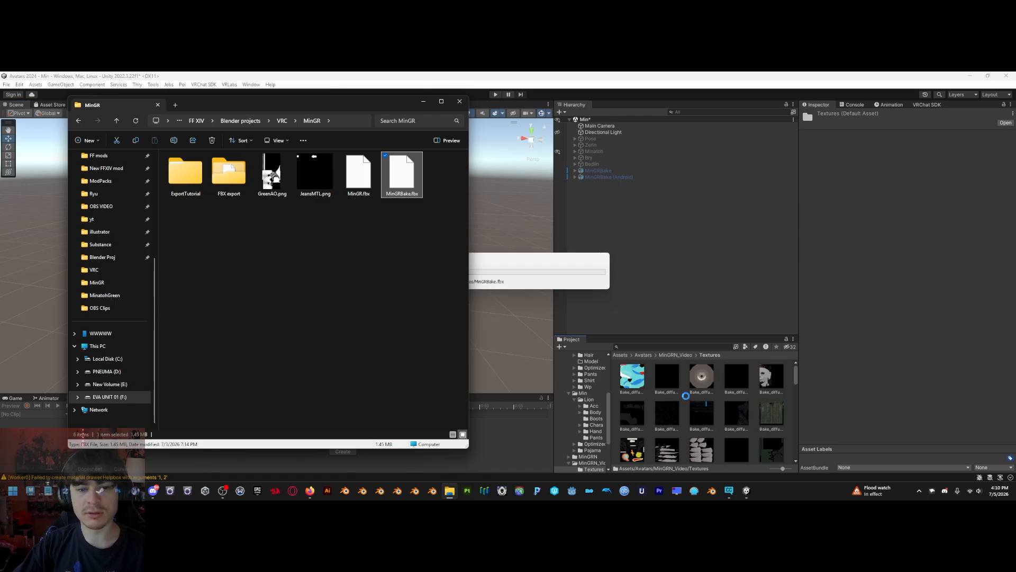
pyautogui.click(460, 101)
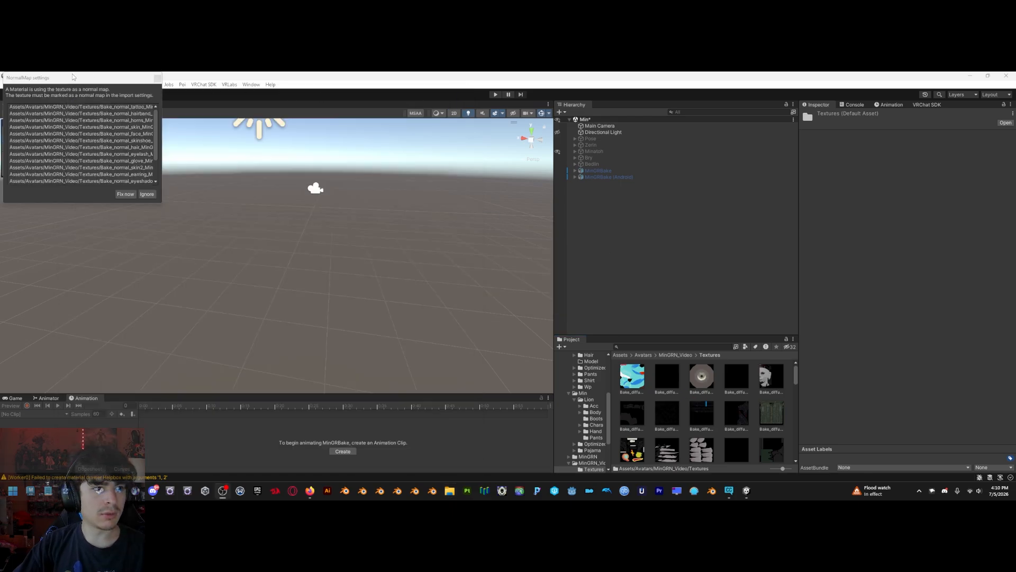
# Enlarge the NormalMap settings dialog and fix the listed Bake_normal textures so they are marked as normal maps
pyautogui.moveTo(57, 79); pyautogui.dragTo(369, 211)
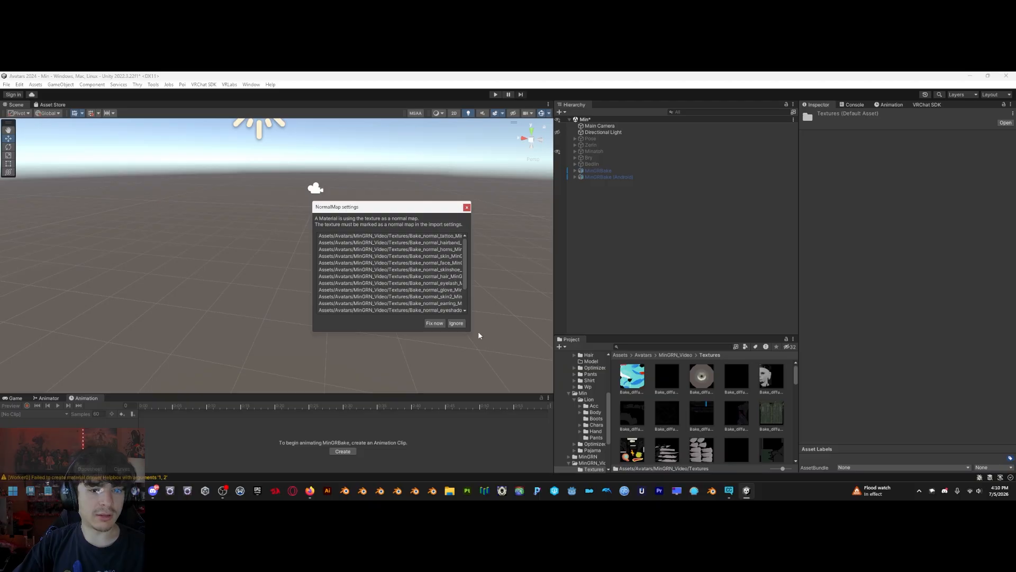
pyautogui.moveTo(471, 316); pyautogui.dragTo(561, 316)
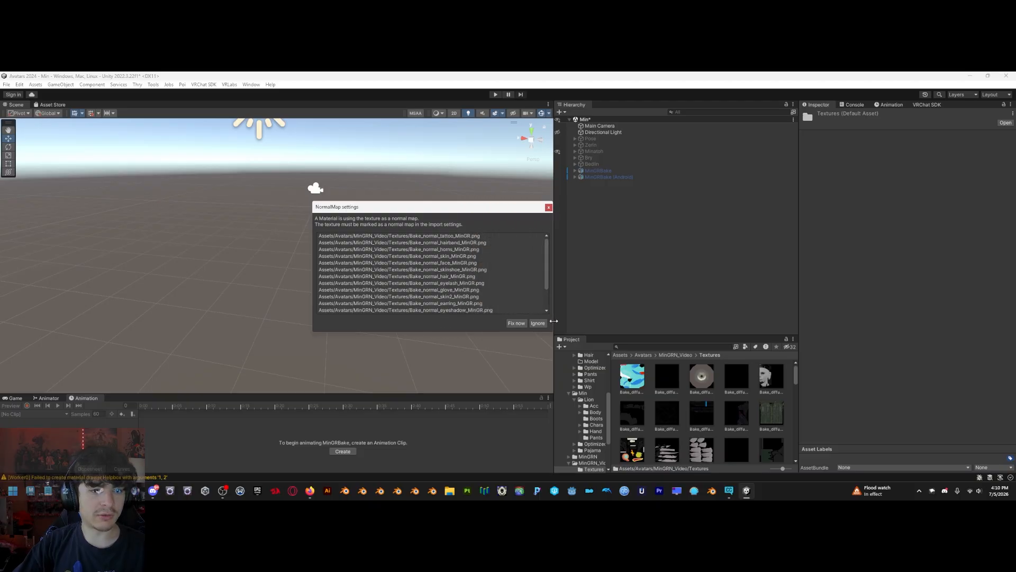
pyautogui.moveTo(394, 207); pyautogui.dragTo(359, 204)
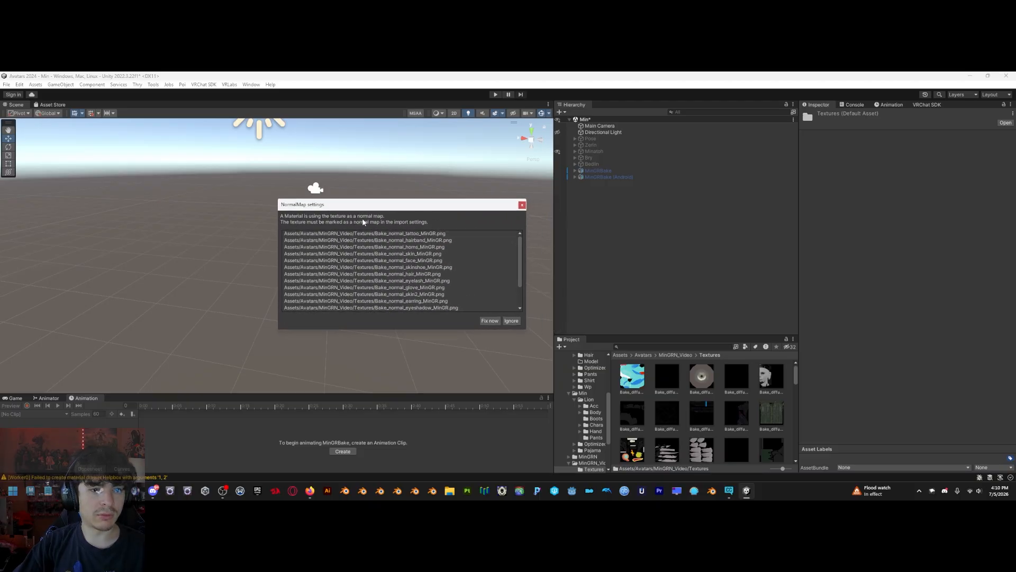
pyautogui.click(489, 321)
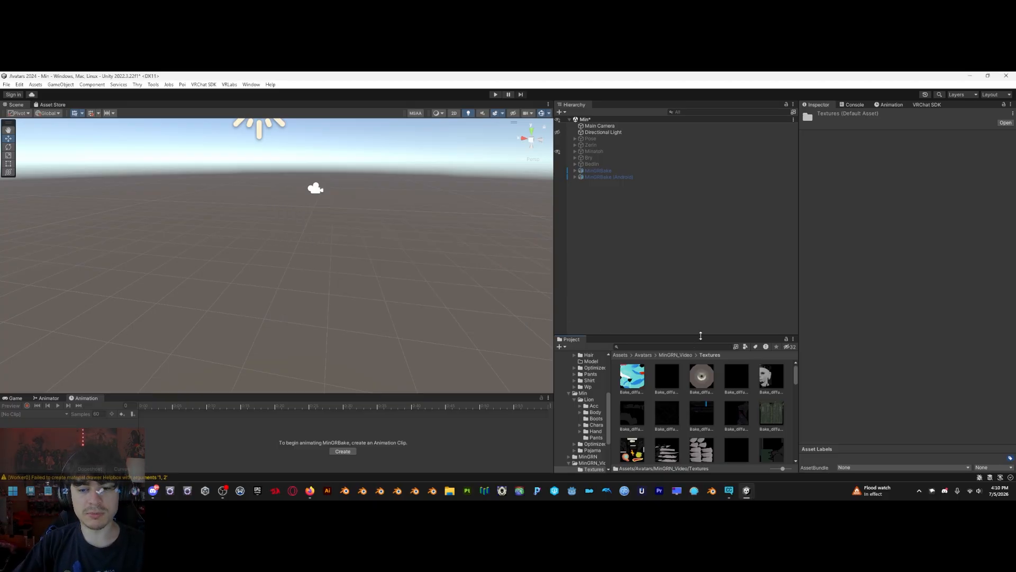
# Enlarge the project browser and inspect the dark diffuse textures for the eyelash, eyeshadow, hair and skinshoe
pyautogui.moveTo(701, 336); pyautogui.dragTo(704, 244)
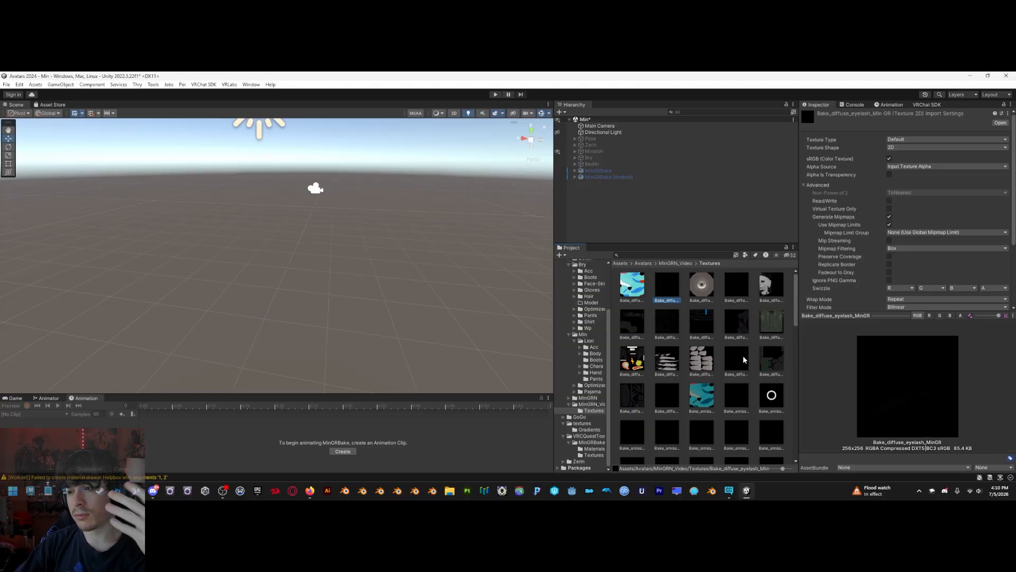
pyautogui.scroll(-2, 742, 353)
pyautogui.scroll(2, 736, 353)
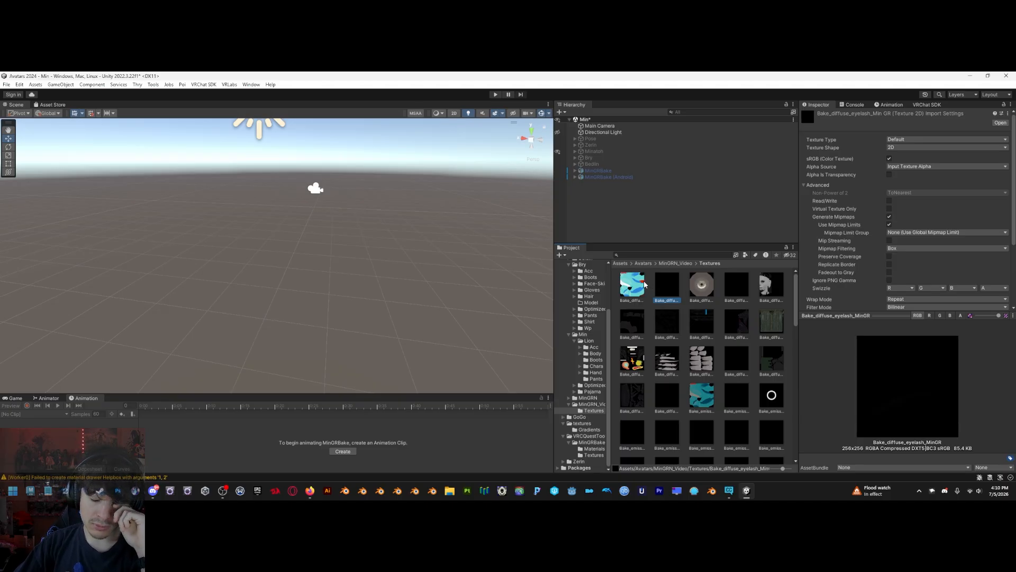
pyautogui.click(735, 287)
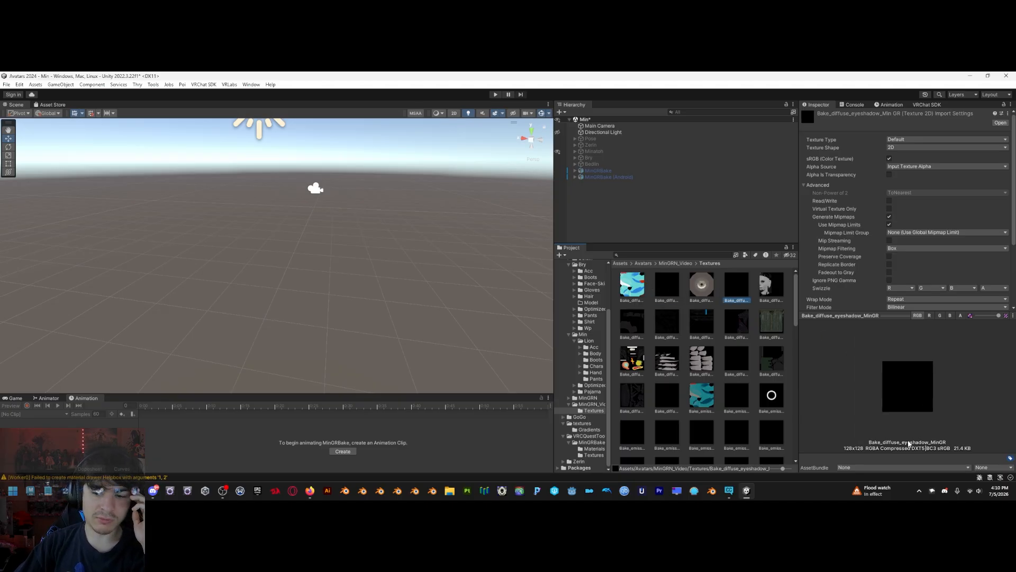
pyautogui.click(665, 324)
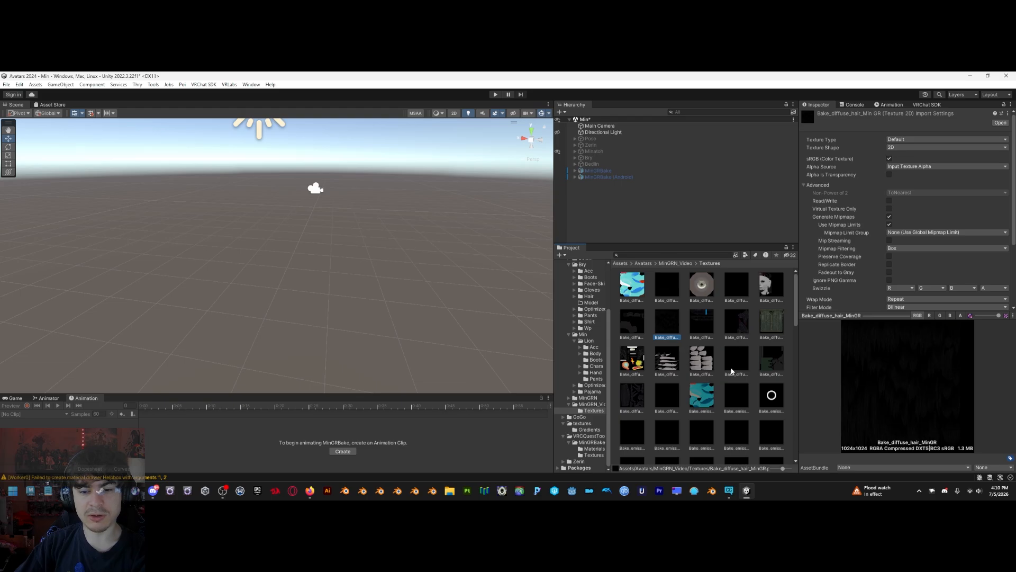
pyautogui.click(732, 364)
pyautogui.scroll(-2, 731, 363)
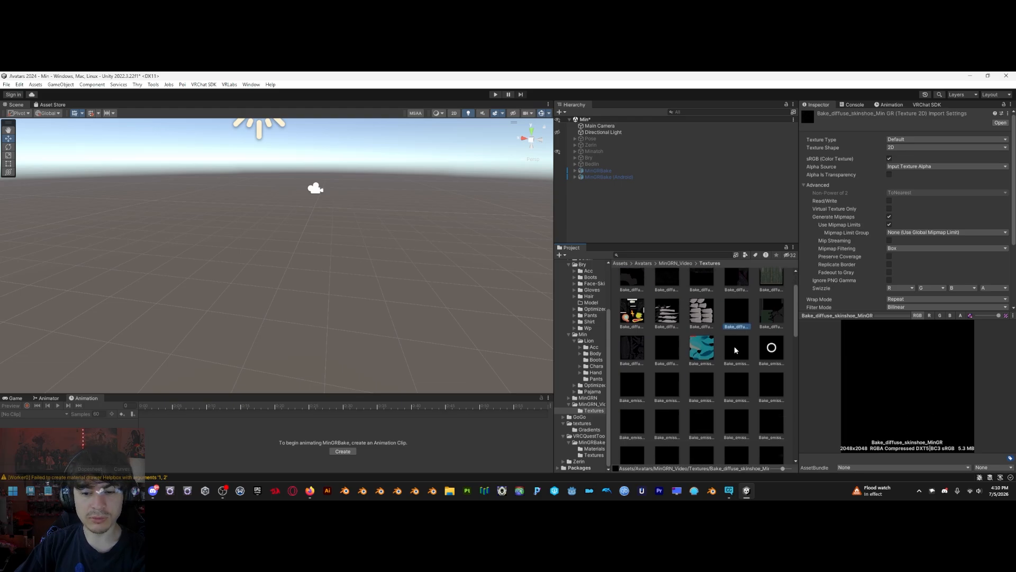
# Check the black emission and glossy textures one by one to see which maps contain any visible detail
pyautogui.click(735, 354)
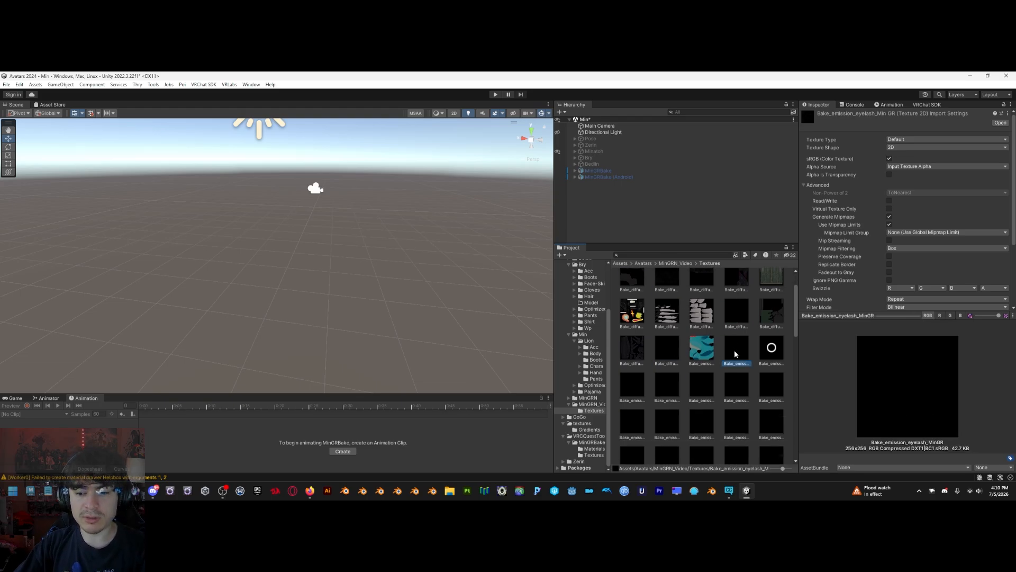
pyautogui.click(663, 389)
pyautogui.click(693, 400)
pyautogui.click(766, 390)
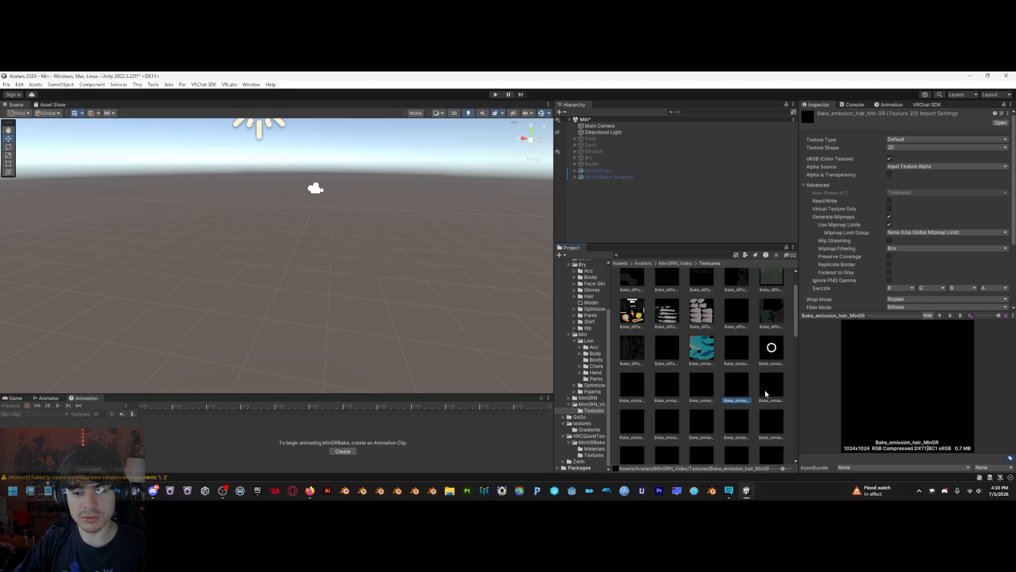
pyautogui.scroll(-1, 777, 389)
pyautogui.scroll(-2, 726, 366)
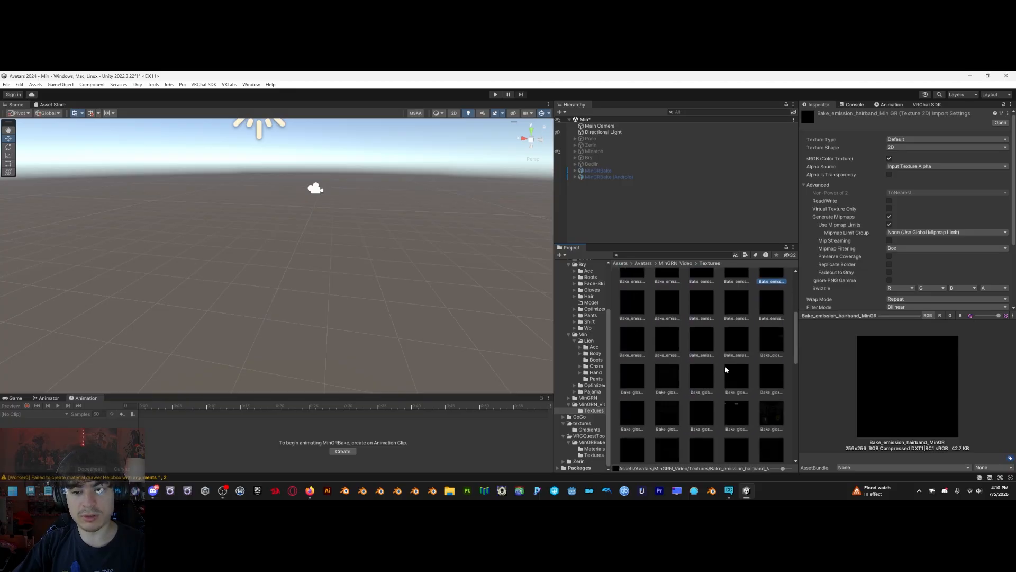
pyautogui.click(726, 377)
pyautogui.click(697, 377)
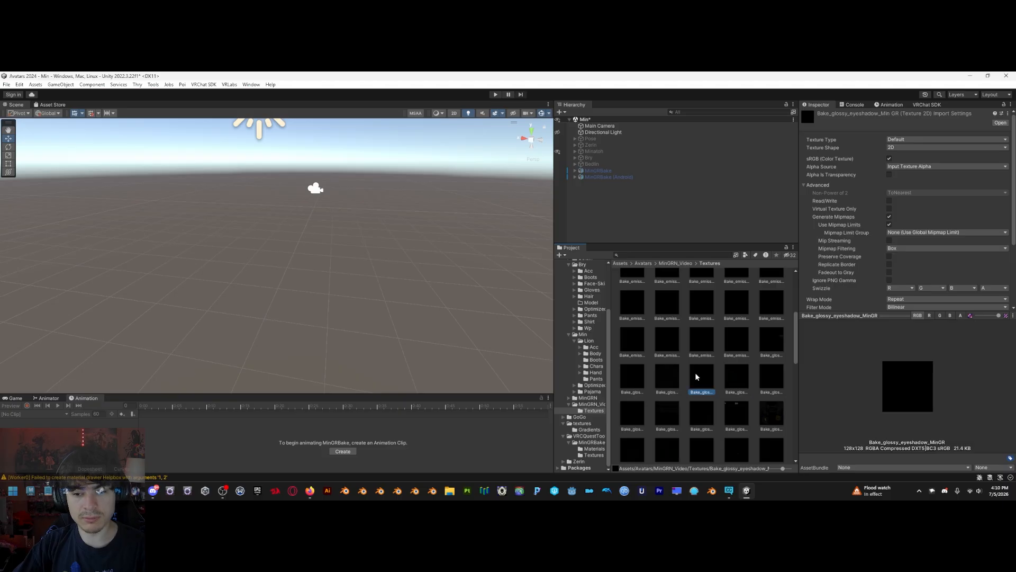
pyautogui.click(635, 376)
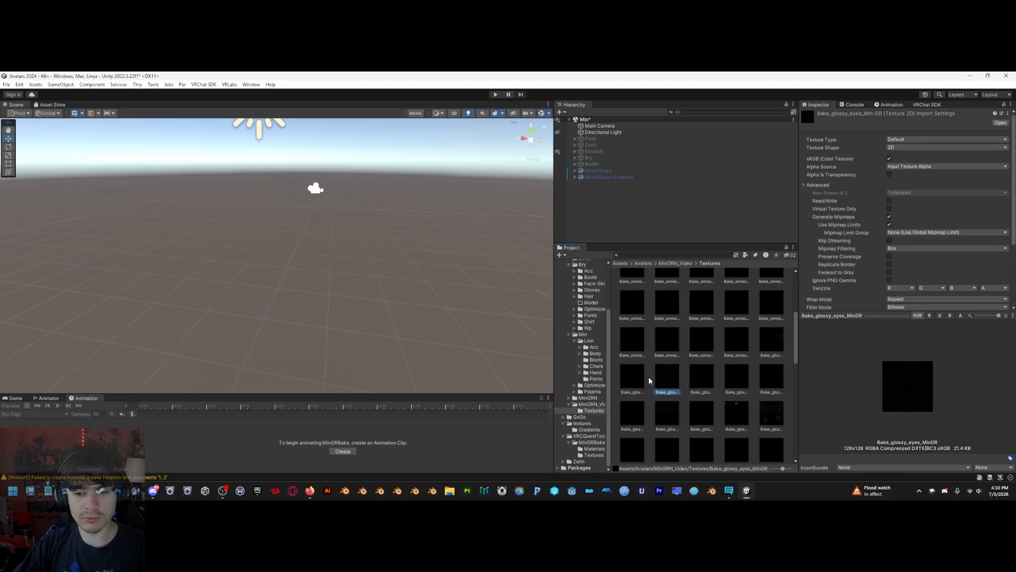
pyautogui.click(775, 347)
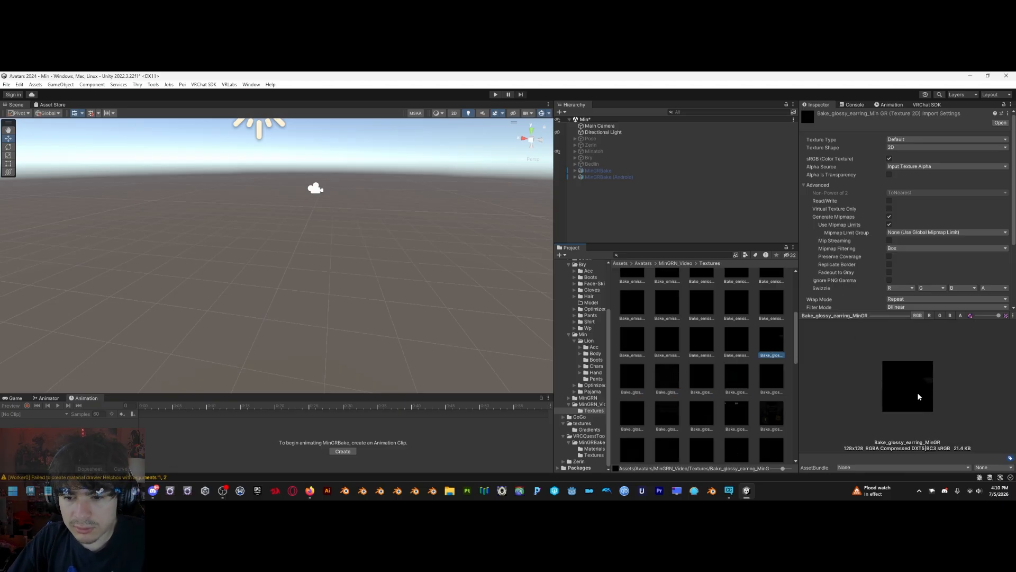
# Delete the 14 black emission textures from Bake_emission_eyeshadow through Bake_emission_tattoo from the Textures folder
pyautogui.click(737, 347)
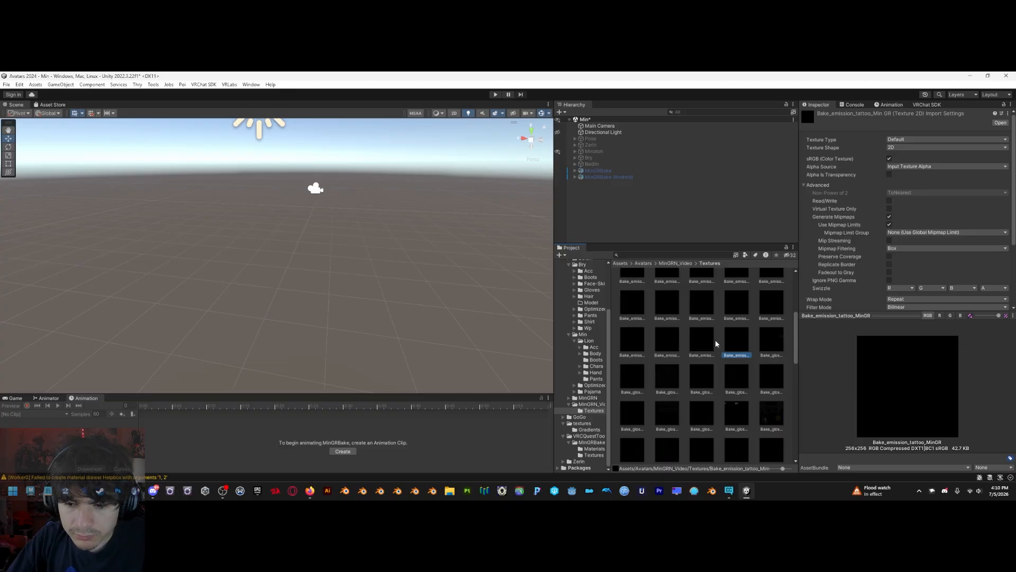
pyautogui.keyDown('ctrl'); pyautogui.click(699, 342); pyautogui.keyUp('ctrl')
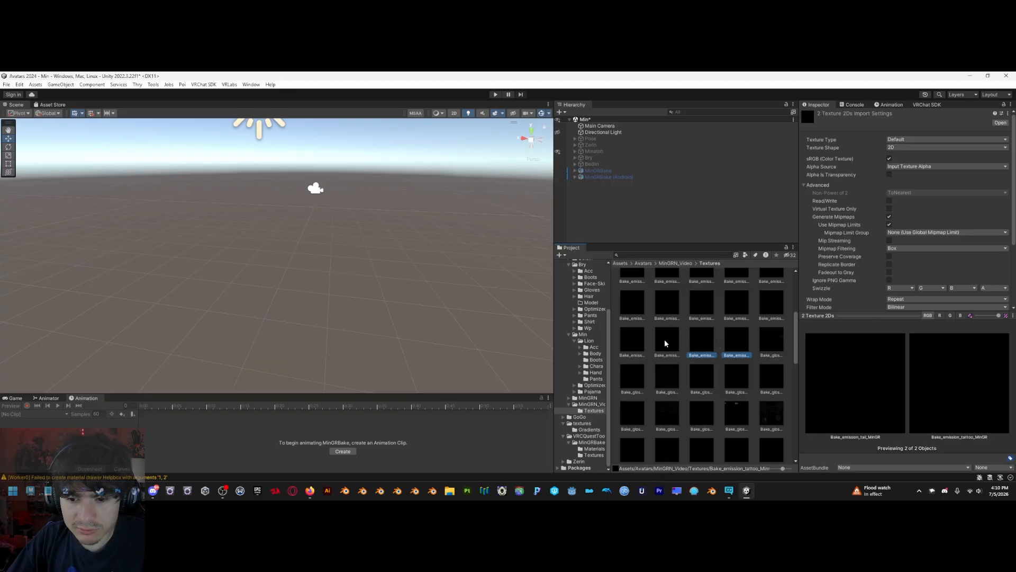
pyautogui.keyDown('ctrl'); pyautogui.click(665, 342); pyautogui.keyUp('ctrl')
pyautogui.keyDown('ctrl'); pyautogui.click(626, 341); pyautogui.keyUp('ctrl')
pyautogui.scroll(2, 749, 350)
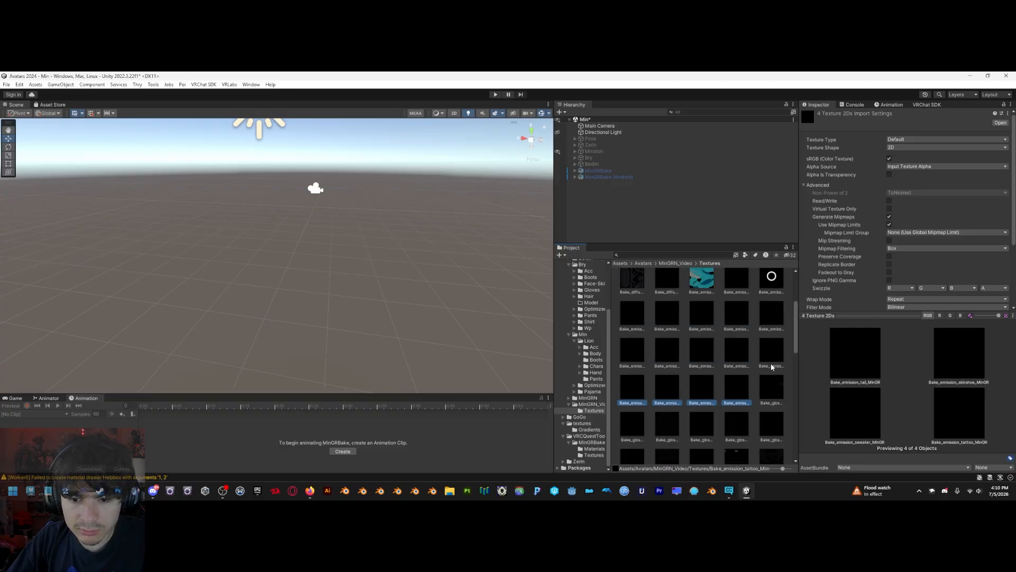
pyautogui.keyDown('ctrl'); pyautogui.click(767, 352); pyautogui.keyUp('ctrl')
pyautogui.keyDown('ctrl'); pyautogui.click(735, 351); pyautogui.keyUp('ctrl')
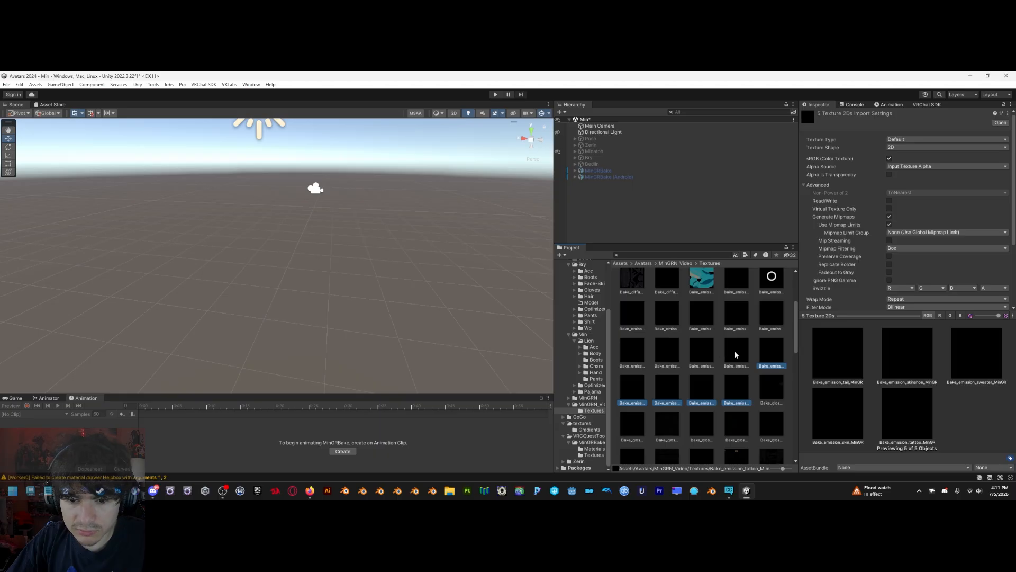
pyautogui.keyDown('ctrl'); pyautogui.click(702, 352); pyautogui.keyUp('ctrl')
pyautogui.keyDown('ctrl'); pyautogui.click(675, 352); pyautogui.keyUp('ctrl')
pyautogui.keyDown('ctrl'); pyautogui.click(632, 352); pyautogui.keyUp('ctrl')
pyautogui.keyDown('ctrl'); pyautogui.click(775, 314); pyautogui.keyUp('ctrl')
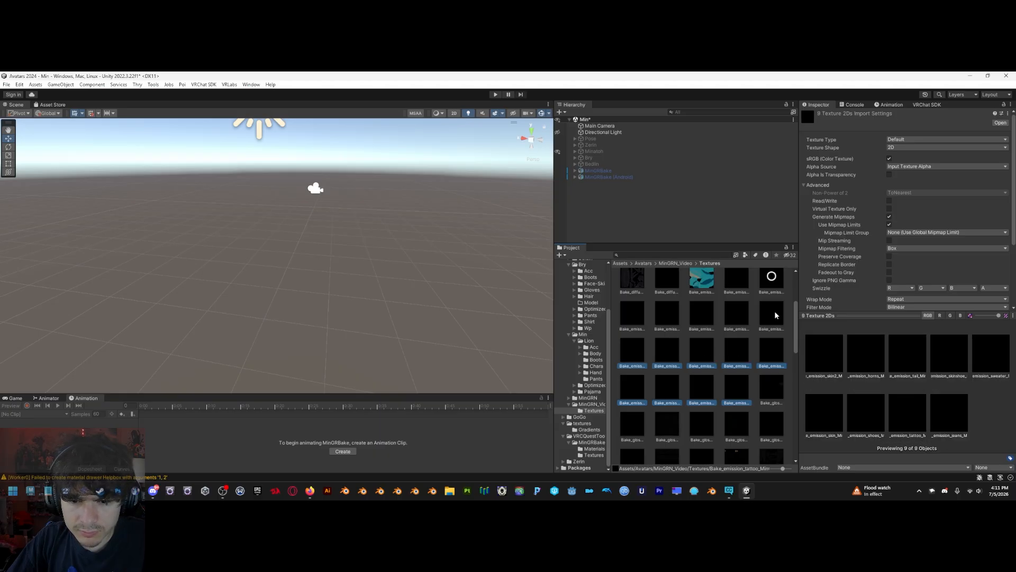
pyautogui.keyDown('ctrl'); pyautogui.click(744, 314); pyautogui.keyUp('ctrl')
pyautogui.keyDown('ctrl'); pyautogui.click(699, 316); pyautogui.keyUp('ctrl')
pyautogui.keyDown('ctrl'); pyautogui.click(666, 318); pyautogui.keyUp('ctrl')
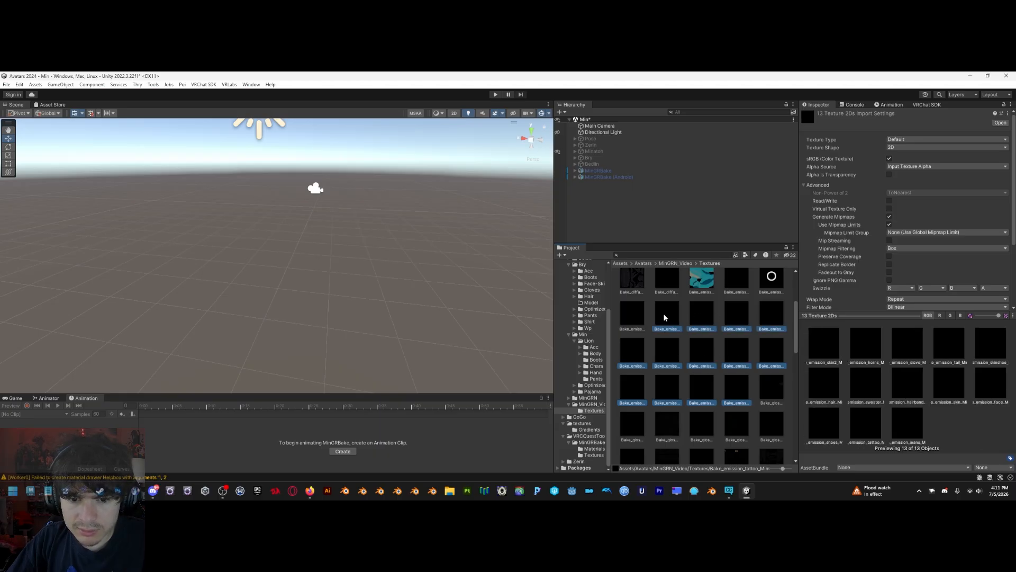
pyautogui.keyDown('ctrl'); pyautogui.click(637, 319); pyautogui.keyUp('ctrl')
pyautogui.scroll(3, 688, 339)
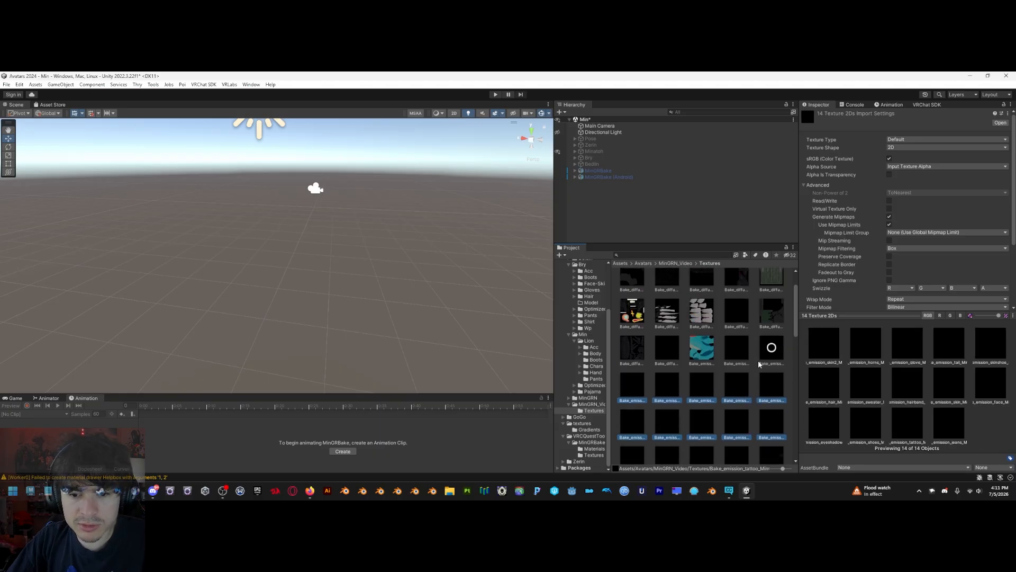
pyautogui.rightClick(734, 395)
pyautogui.click(726, 316)
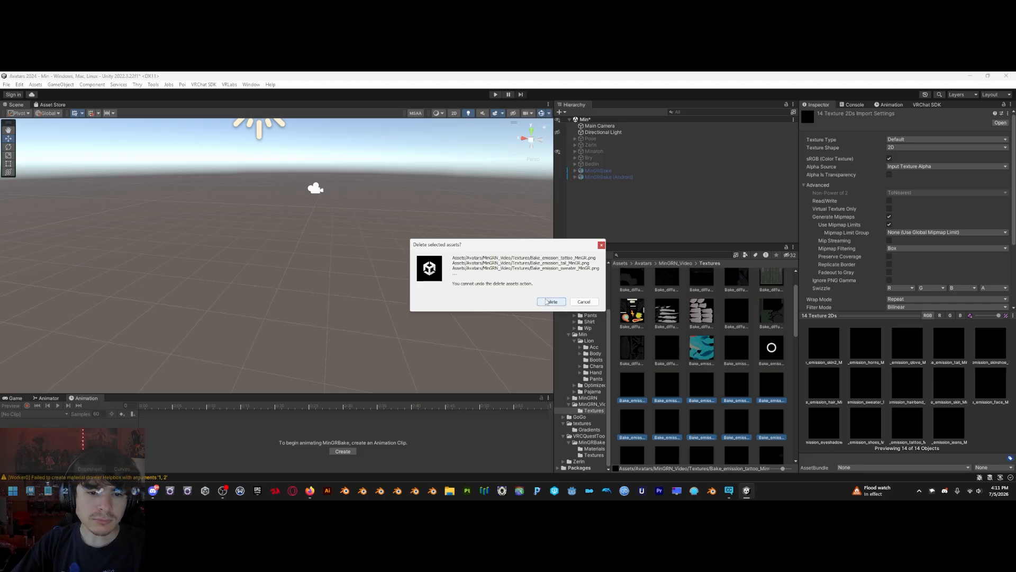
pyautogui.click(552, 302)
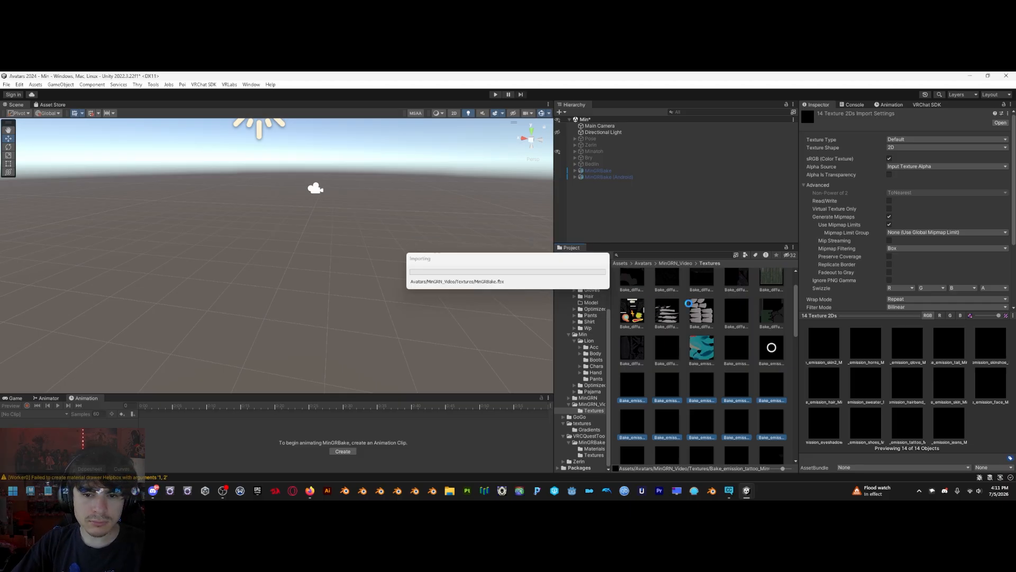
# Delete the 17 black transmission textures, from Bake_transmission_earring through Bake_transmission_tattoo, from the MinGRN_Video Textures folder
pyautogui.click(676, 263)
pyautogui.doubleClick(642, 283)
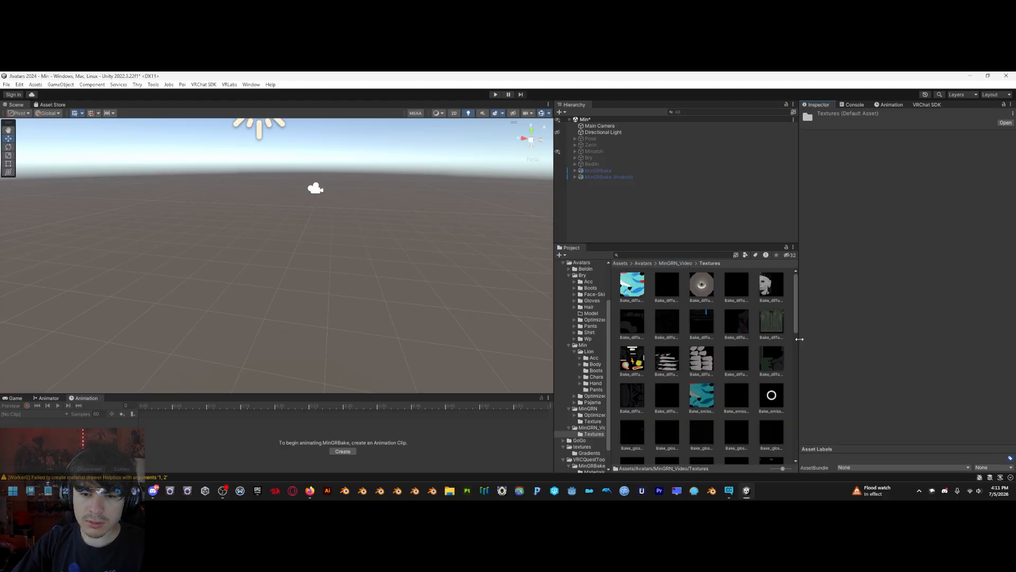
pyautogui.scroll(-10, 678, 325)
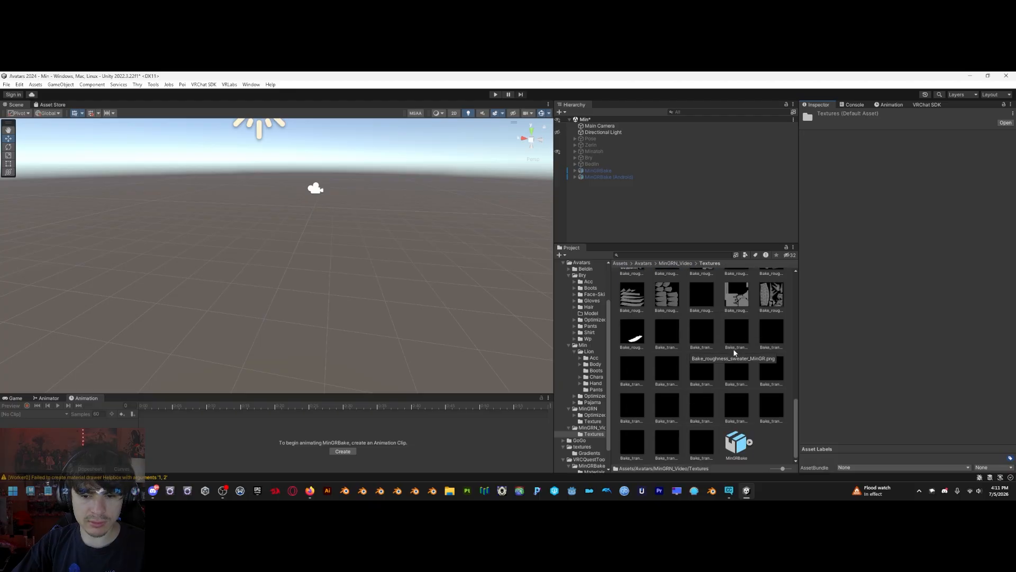
pyautogui.click(697, 433)
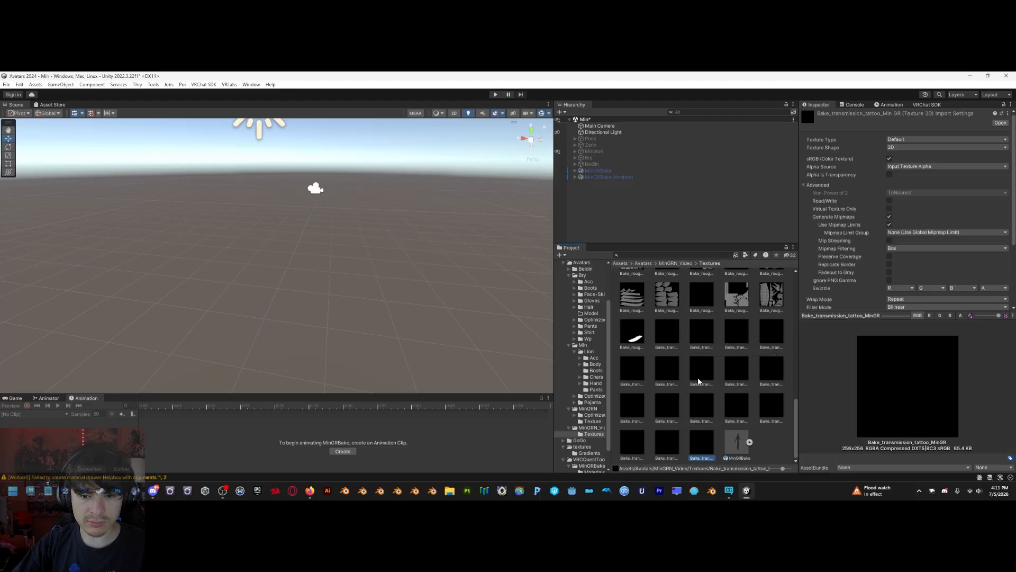
pyautogui.keyDown('shift'); pyautogui.click(670, 342); pyautogui.keyUp('shift')
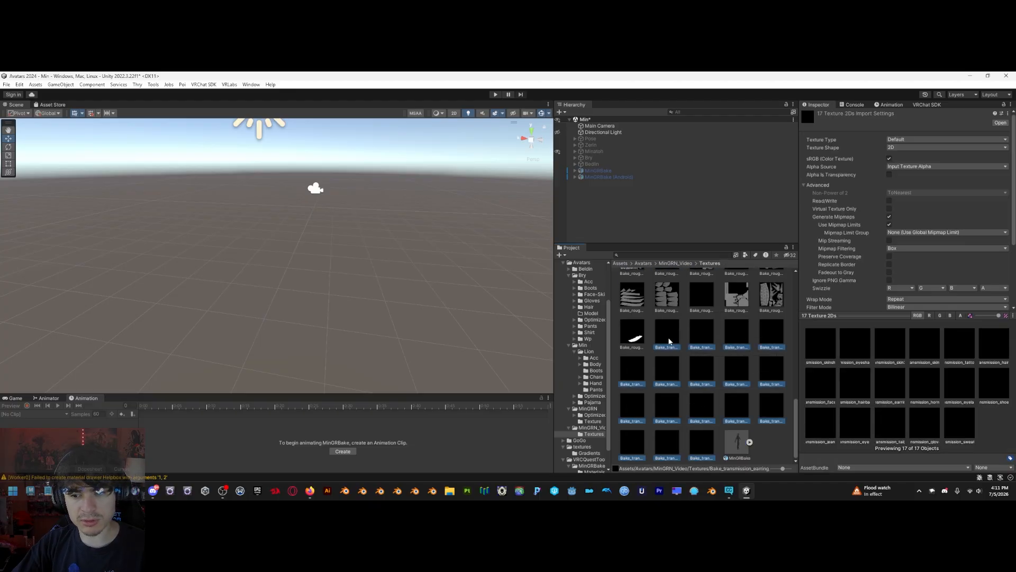
pyautogui.rightClick(669, 341)
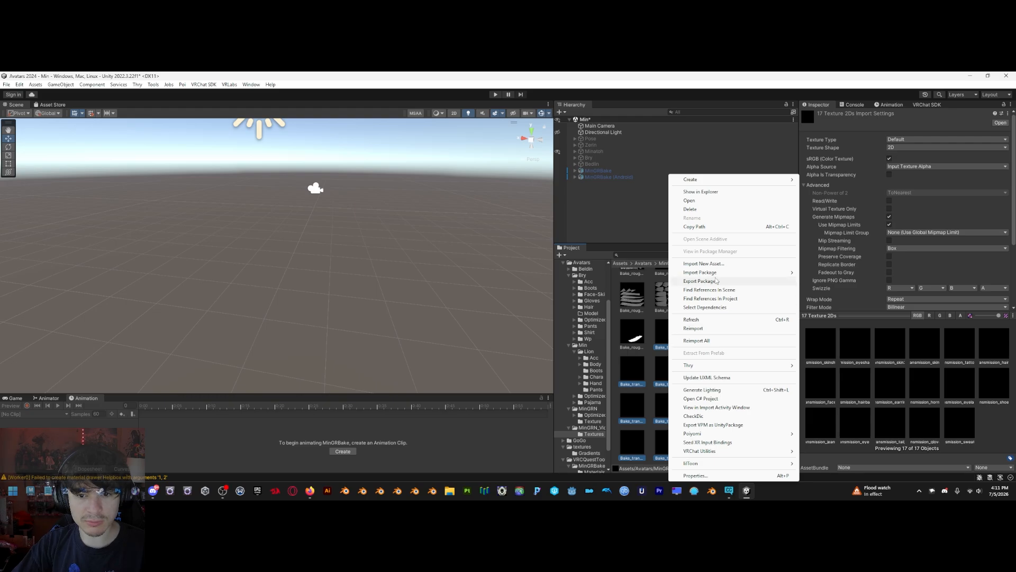
pyautogui.click(696, 211)
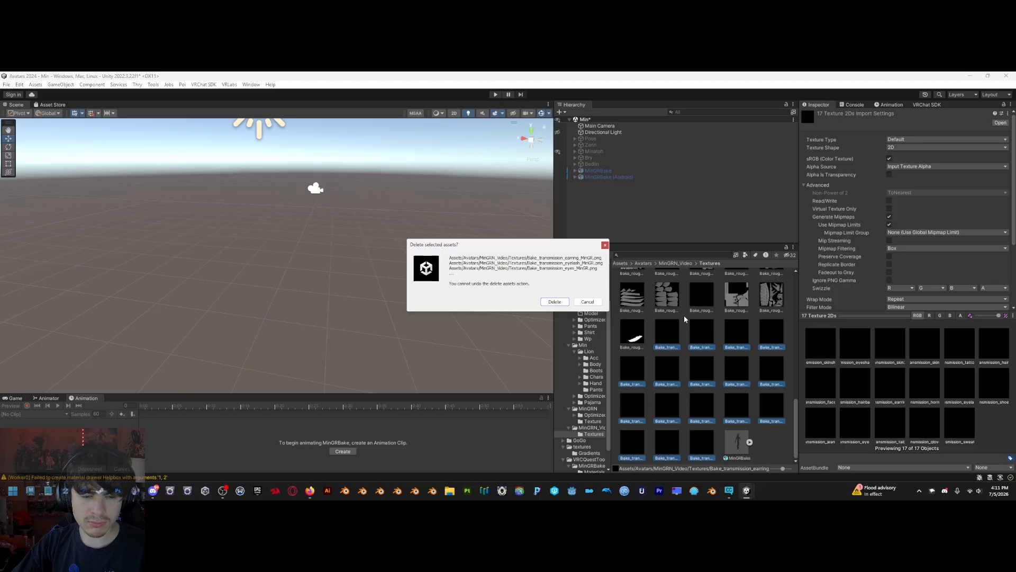
pyautogui.click(558, 302)
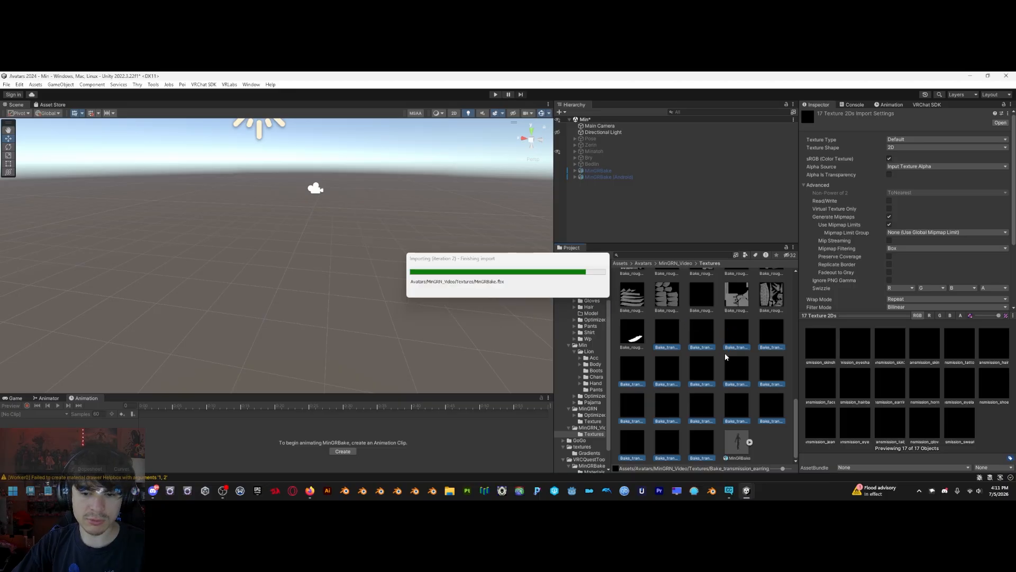
# Inspect the glossy textures for the tattoo, jeans, shoes, skin and sweater to see which contain visible detail
pyautogui.scroll(-3, 700, 387)
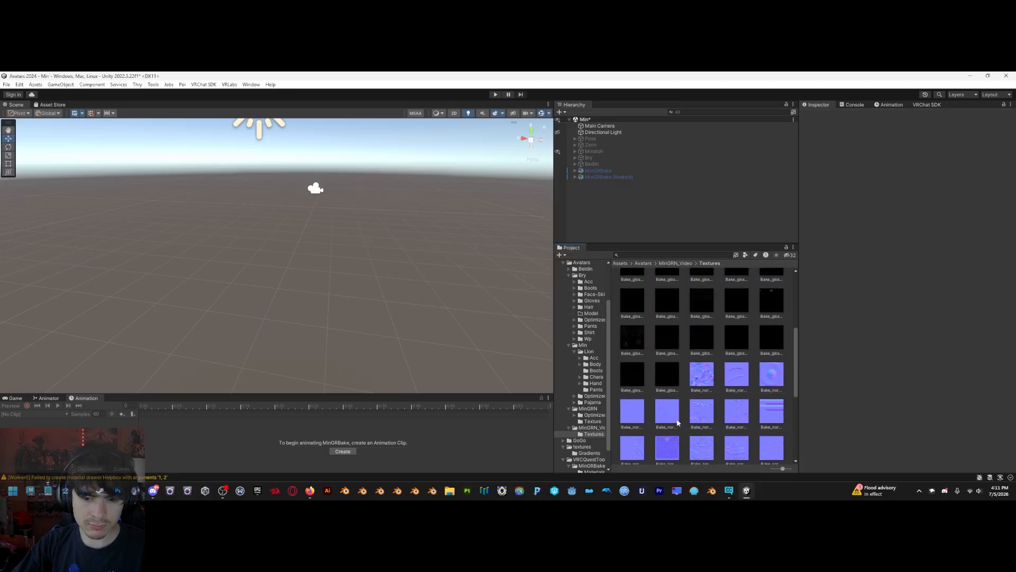
pyautogui.click(666, 377)
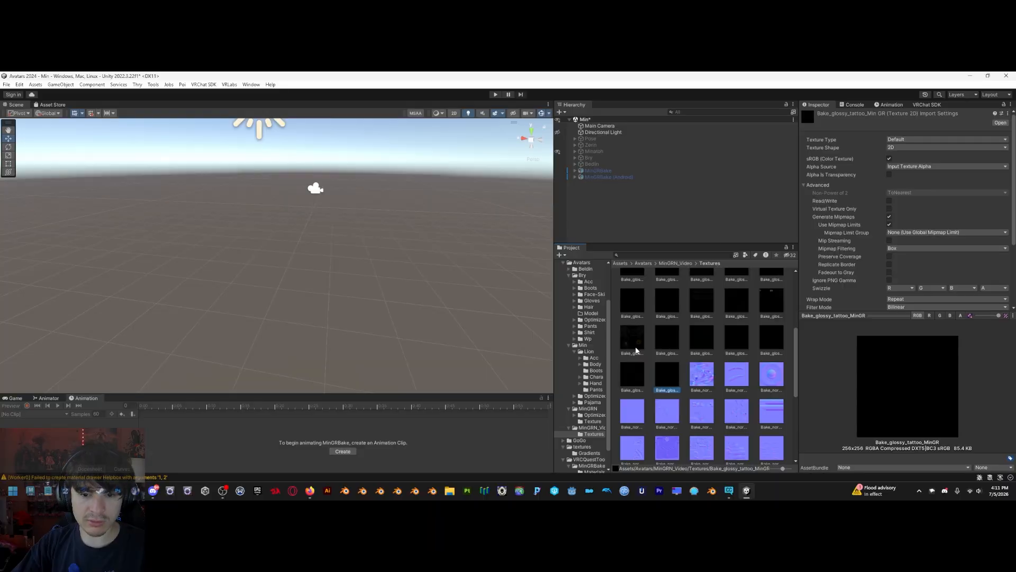
pyautogui.click(762, 304)
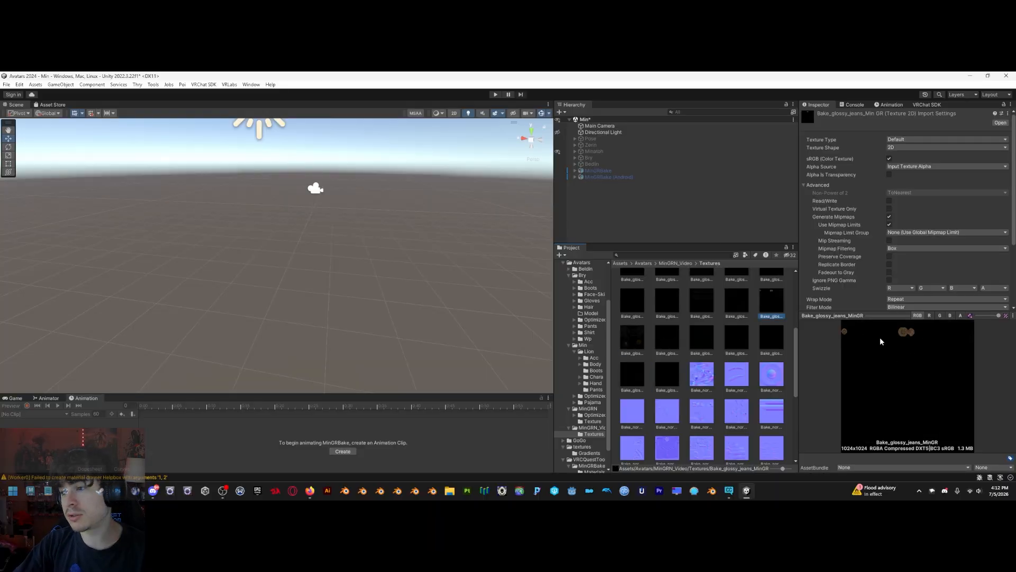
pyautogui.click(632, 344)
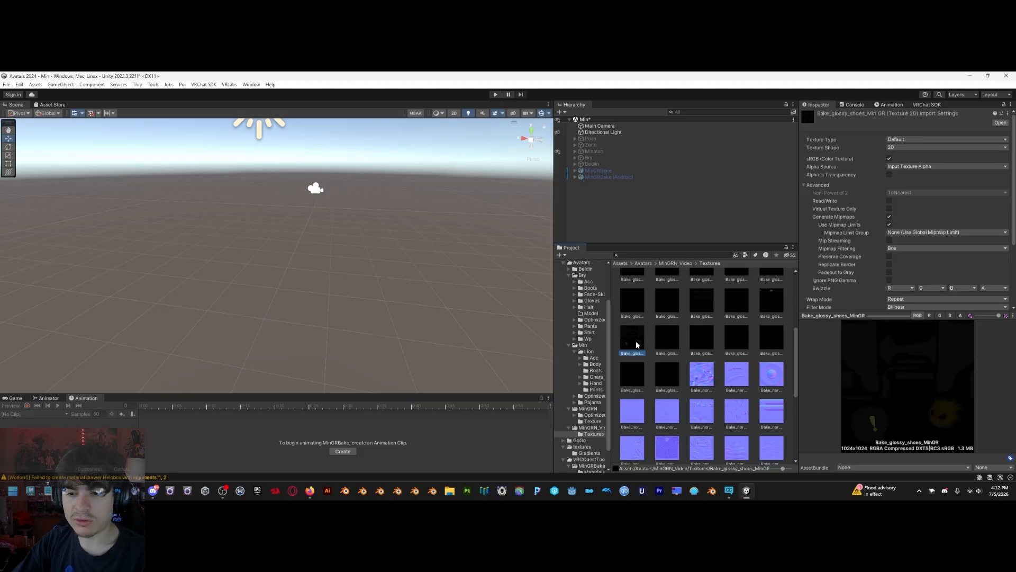
pyautogui.click(769, 303)
pyautogui.scroll(2, 728, 352)
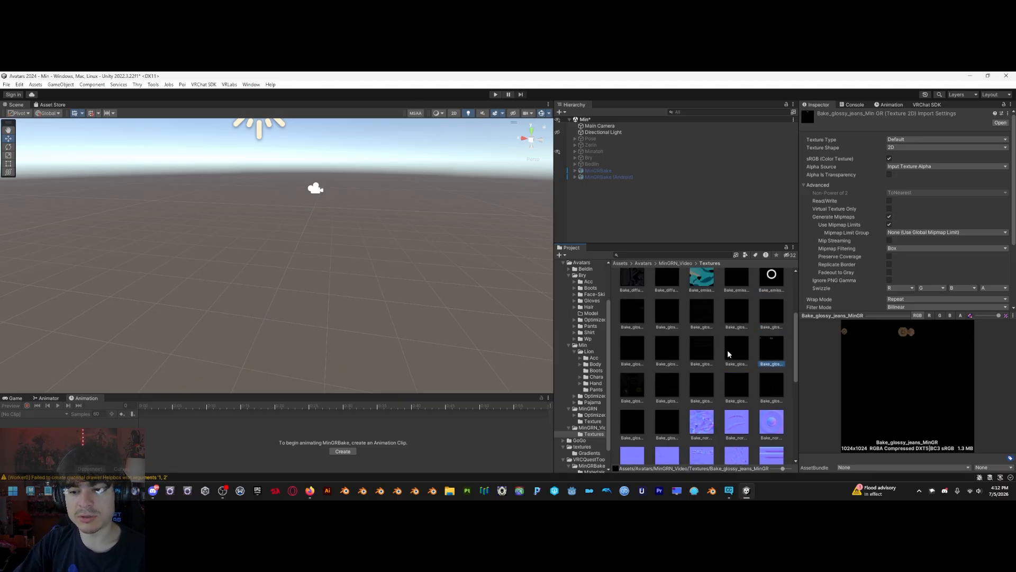
pyautogui.click(658, 416)
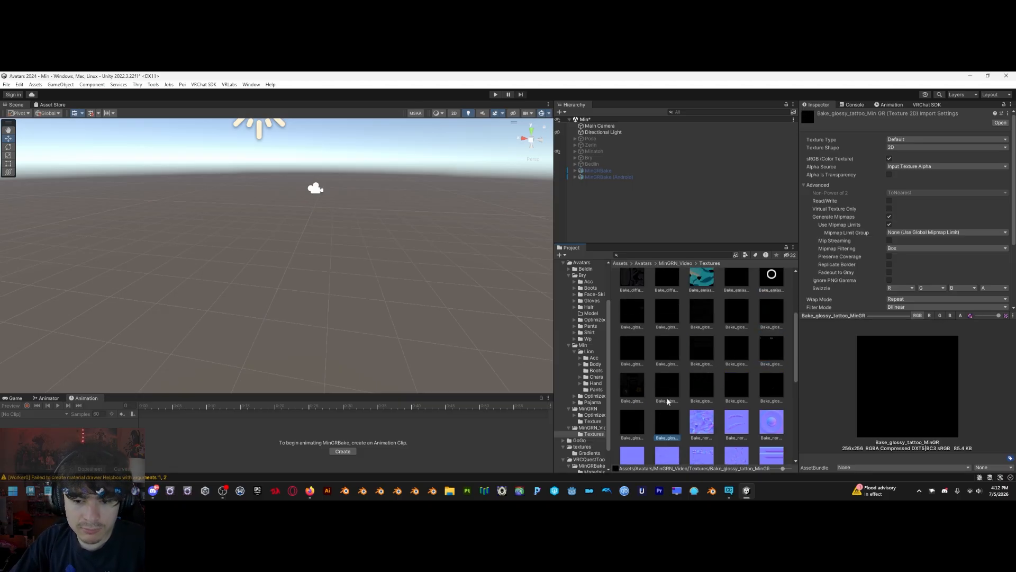
pyautogui.keyDown('shift'); pyautogui.click(667, 395); pyautogui.keyUp('shift')
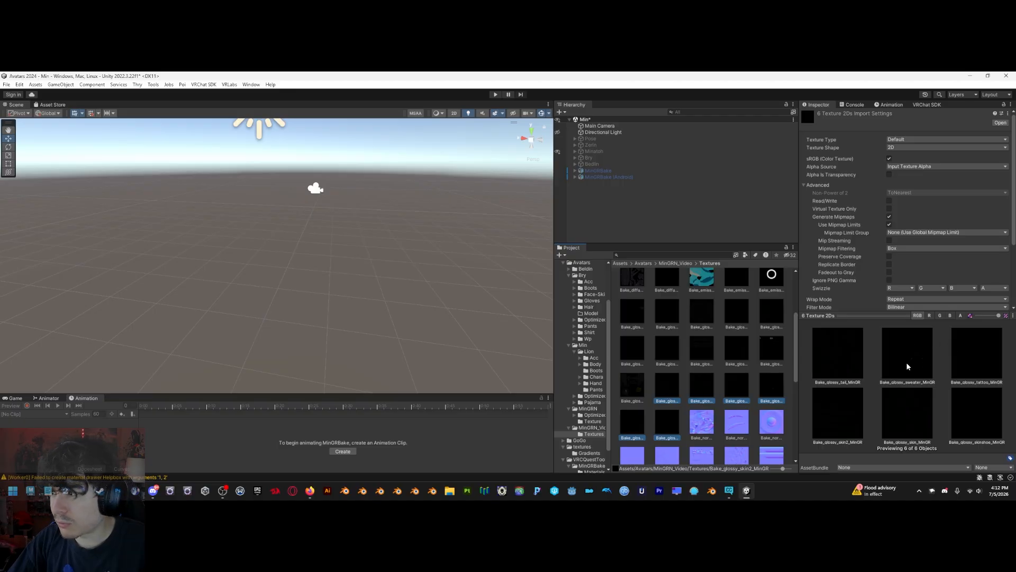
pyautogui.click(696, 391)
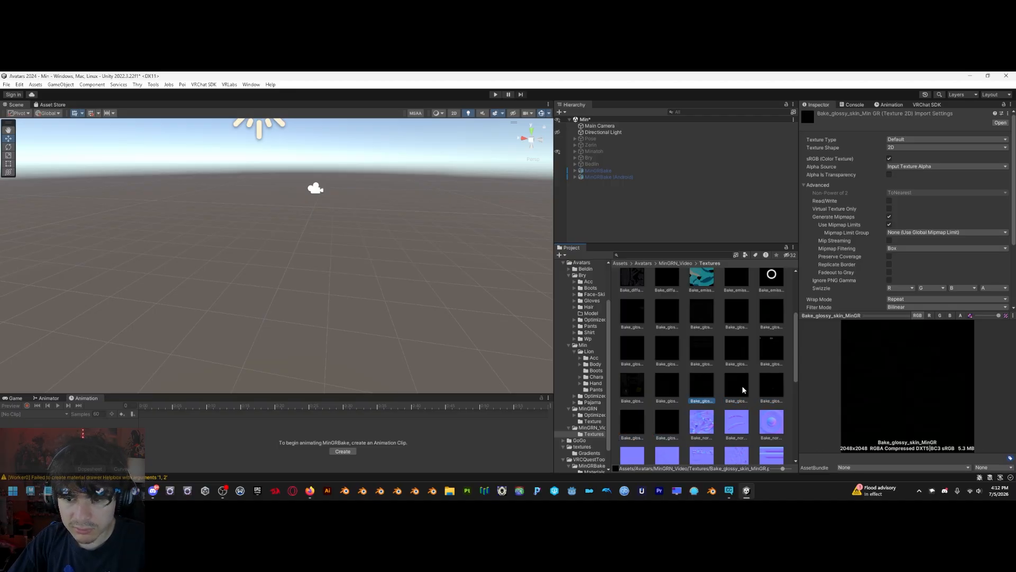
pyautogui.click(743, 388)
pyautogui.click(773, 389)
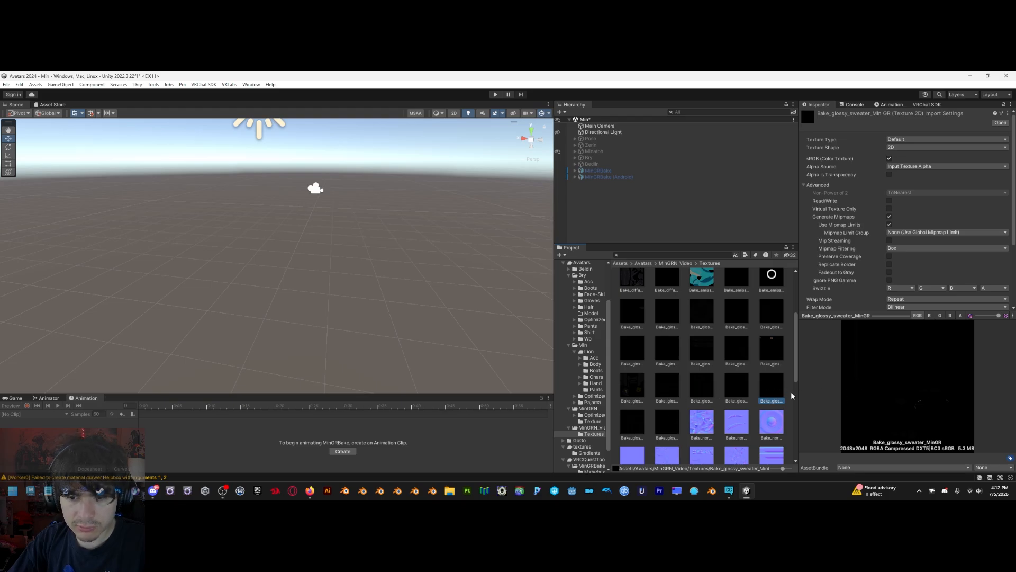
# Delete the 13 blank glossy textures together, keeping only the earring, jeans, shoes and sweater glossy maps
pyautogui.click(667, 418)
pyautogui.keyDown('ctrl'); pyautogui.click(634, 418); pyautogui.keyUp('ctrl')
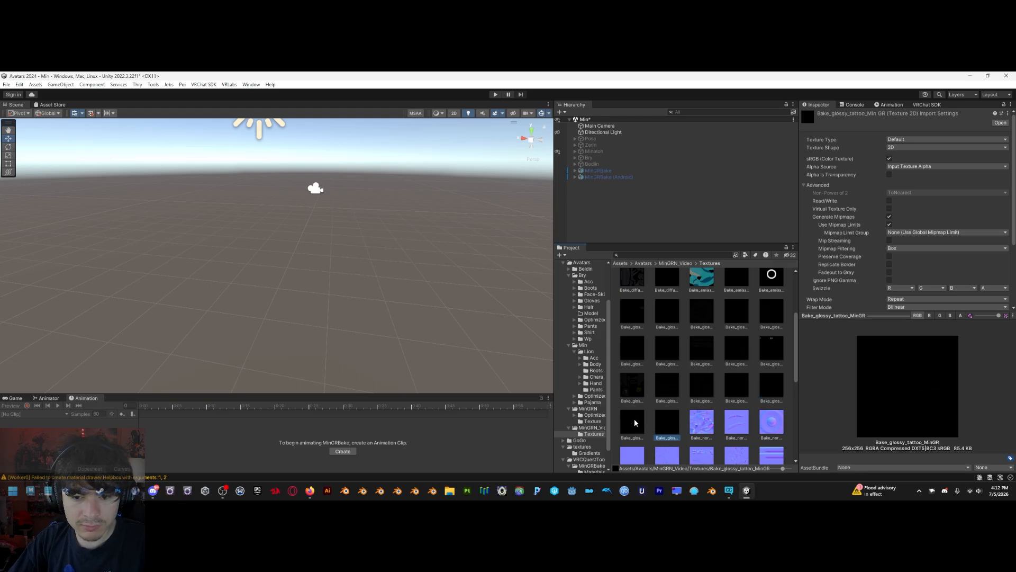
pyautogui.keyDown('ctrl'); pyautogui.click(737, 382); pyautogui.keyUp('ctrl')
pyautogui.keyDown('ctrl'); pyautogui.click(701, 391); pyautogui.keyUp('ctrl')
pyautogui.keyDown('ctrl'); pyautogui.click(666, 392); pyautogui.keyUp('ctrl')
pyautogui.scroll(2, 678, 392)
pyautogui.keyDown('ctrl'); pyautogui.click(737, 397); pyautogui.keyUp('ctrl')
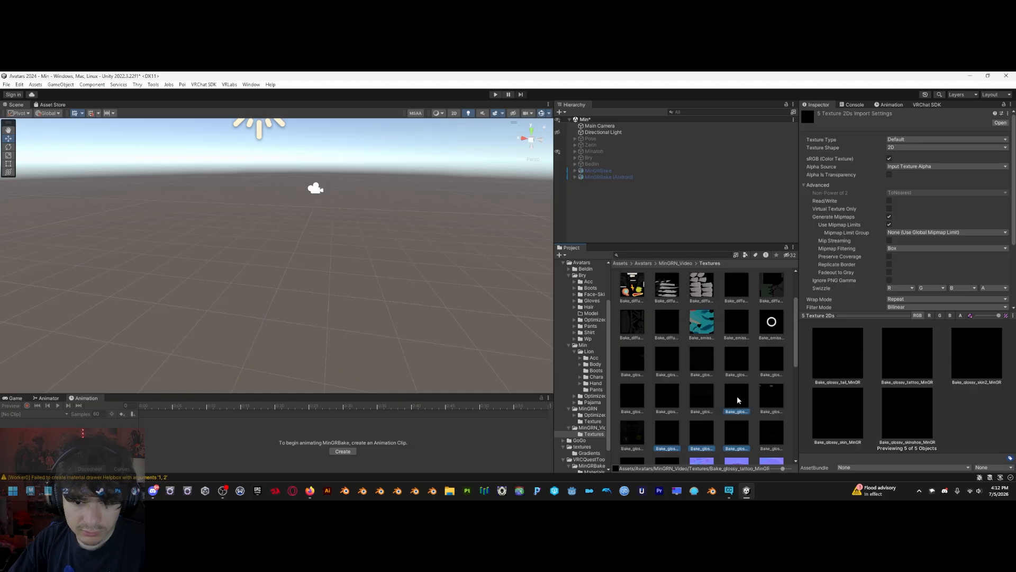
pyautogui.keyDown('ctrl'); pyautogui.click(700, 401); pyautogui.keyUp('ctrl')
pyautogui.keyDown('ctrl'); pyautogui.click(661, 400); pyautogui.keyUp('ctrl')
pyautogui.keyDown('ctrl'); pyautogui.click(637, 397); pyautogui.keyUp('ctrl')
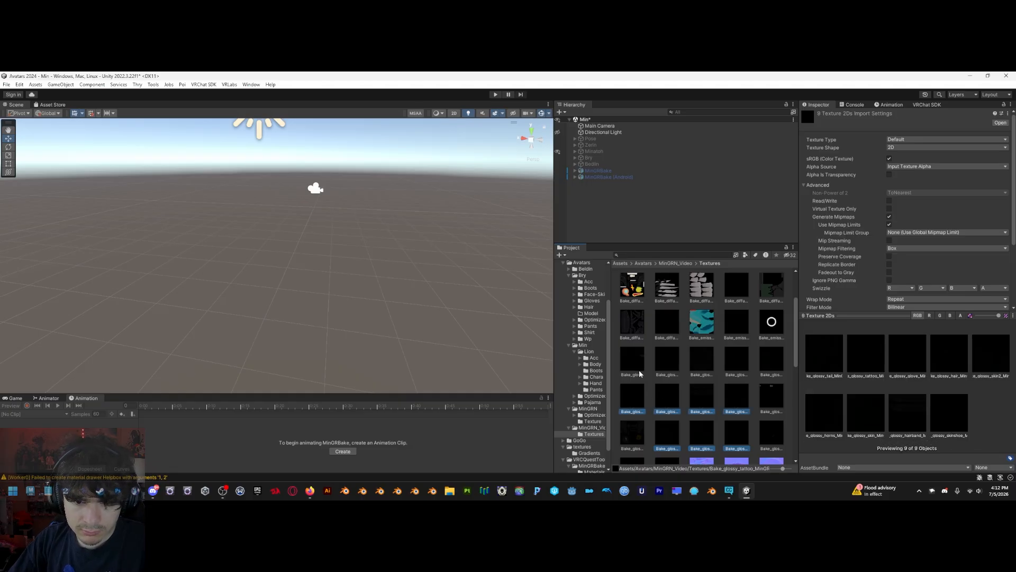
pyautogui.keyDown('ctrl'); pyautogui.click(666, 362); pyautogui.keyUp('ctrl')
pyautogui.keyDown('ctrl'); pyautogui.click(701, 362); pyautogui.keyUp('ctrl')
pyautogui.keyDown('ctrl'); pyautogui.click(735, 363); pyautogui.keyUp('ctrl')
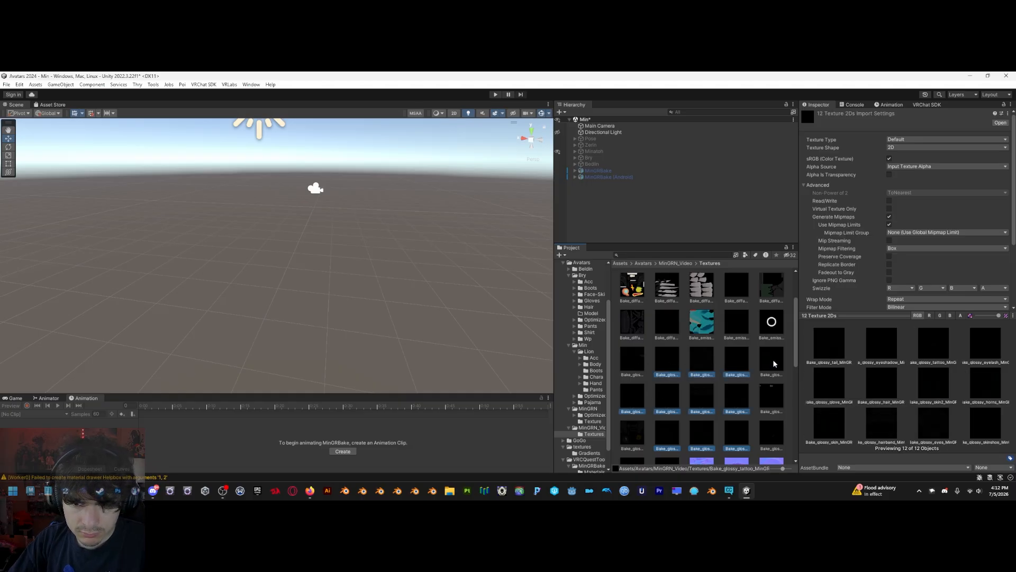
pyautogui.keyDown('ctrl'); pyautogui.click(772, 362); pyautogui.keyUp('ctrl')
pyautogui.rightClick(772, 362)
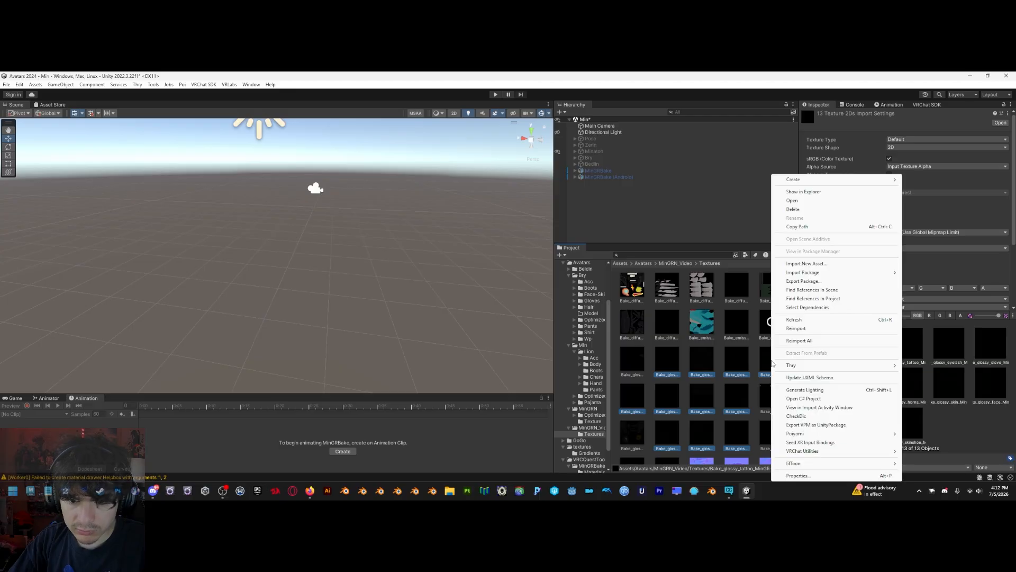
pyautogui.click(803, 211)
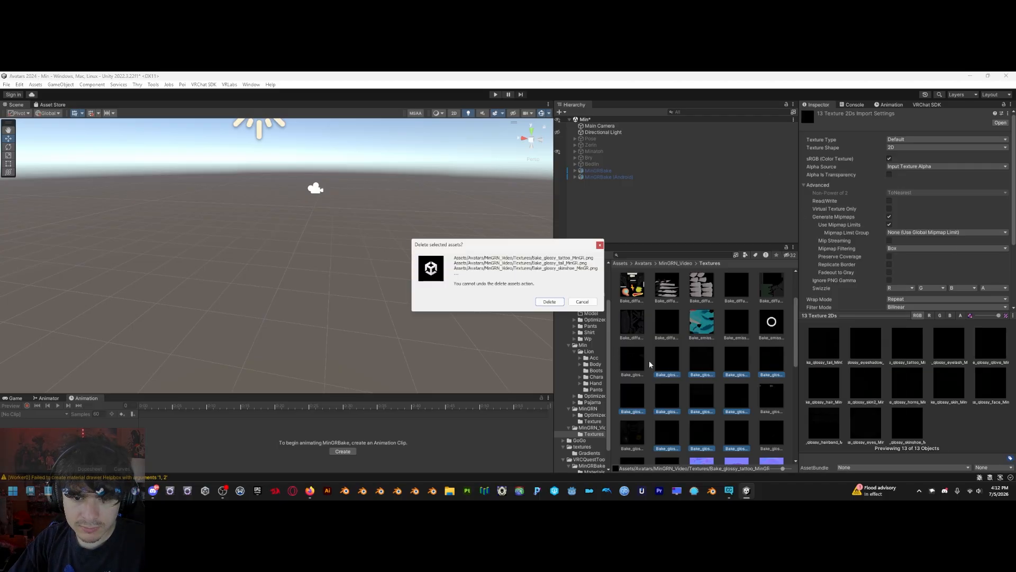
pyautogui.click(550, 304)
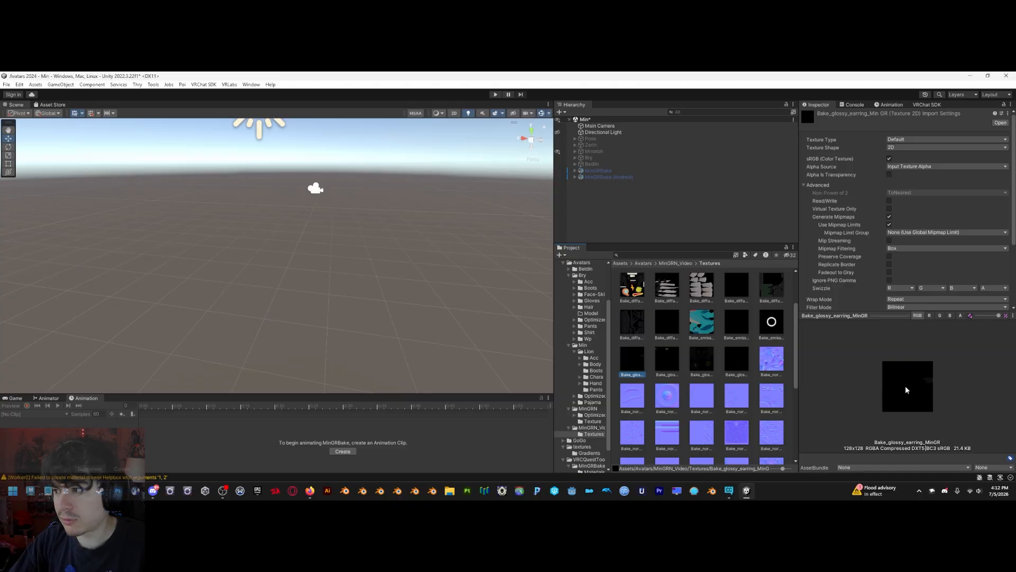
# Delete the black Bake_emission_eyelash texture from the Textures folder
pyautogui.click(738, 325)
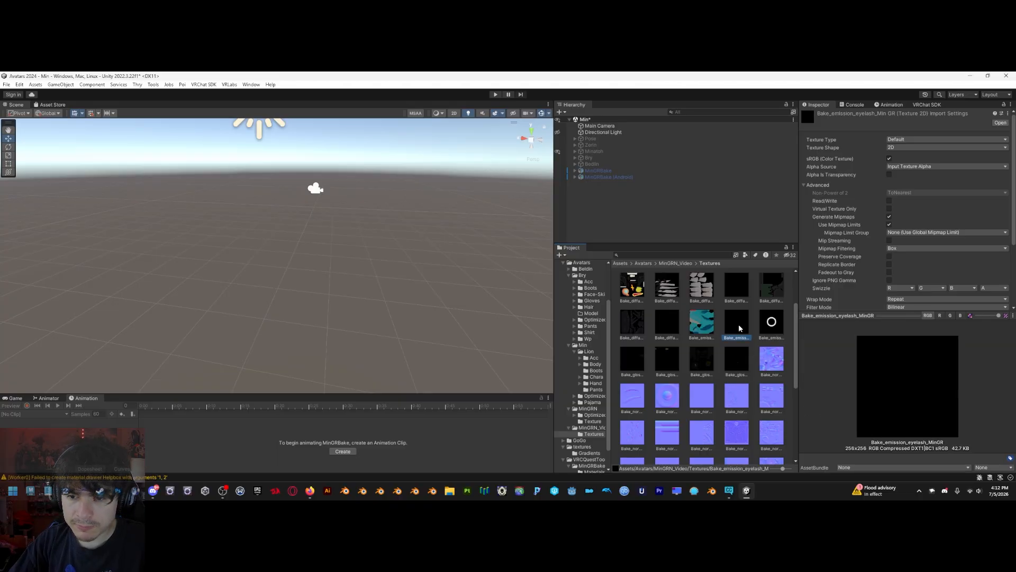
pyautogui.rightClick(739, 325)
pyautogui.click(762, 211)
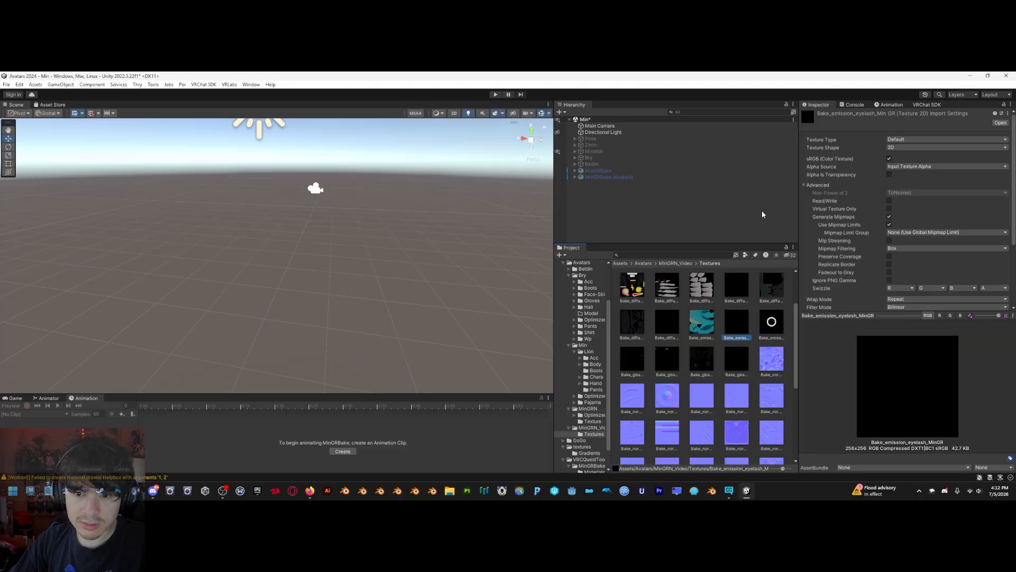
pyautogui.click(549, 297)
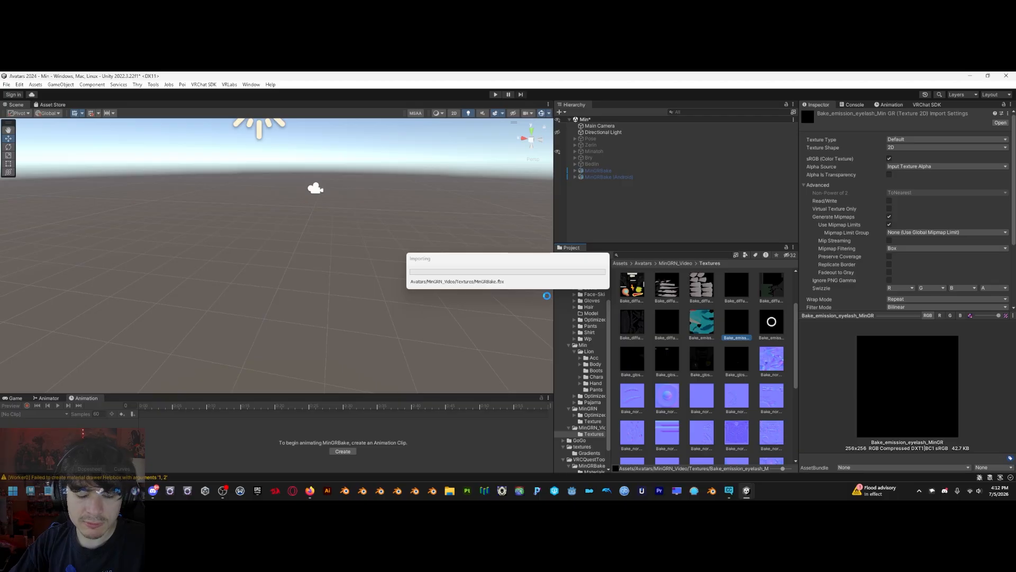
# Review the remaining diffuse, normal, roughness, glossy and emission textures in the Textures folder for any further blank maps
pyautogui.click(670, 325)
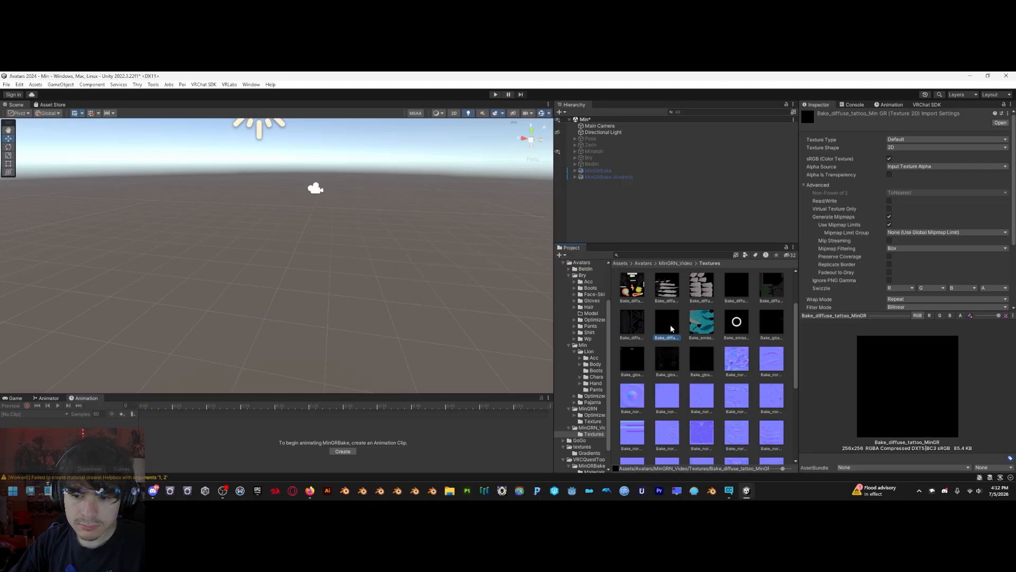
pyautogui.scroll(-3, 704, 354)
pyautogui.scroll(3, 703, 353)
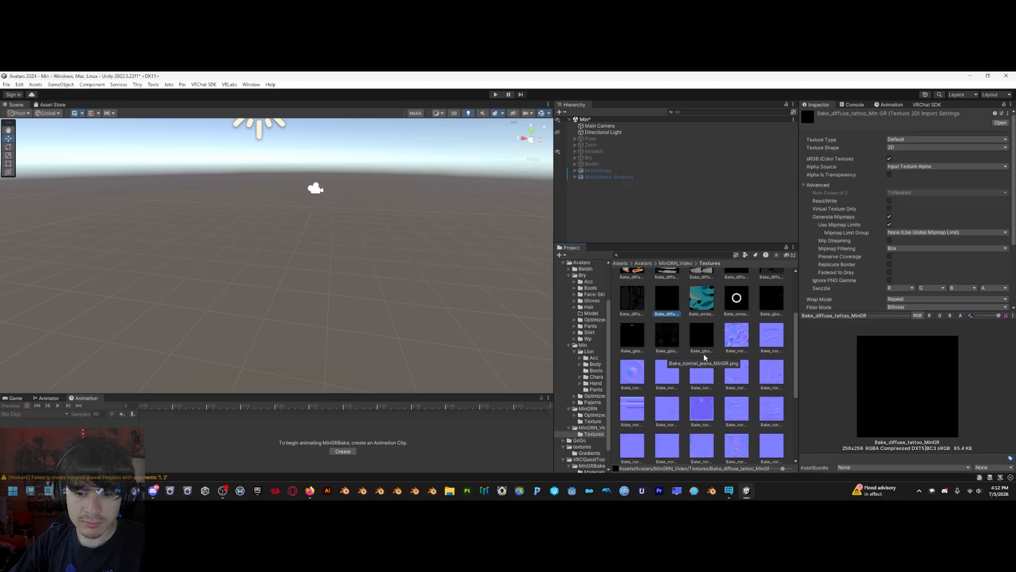
pyautogui.click(737, 334)
pyautogui.scroll(-4, 755, 363)
pyautogui.scroll(-2, 659, 362)
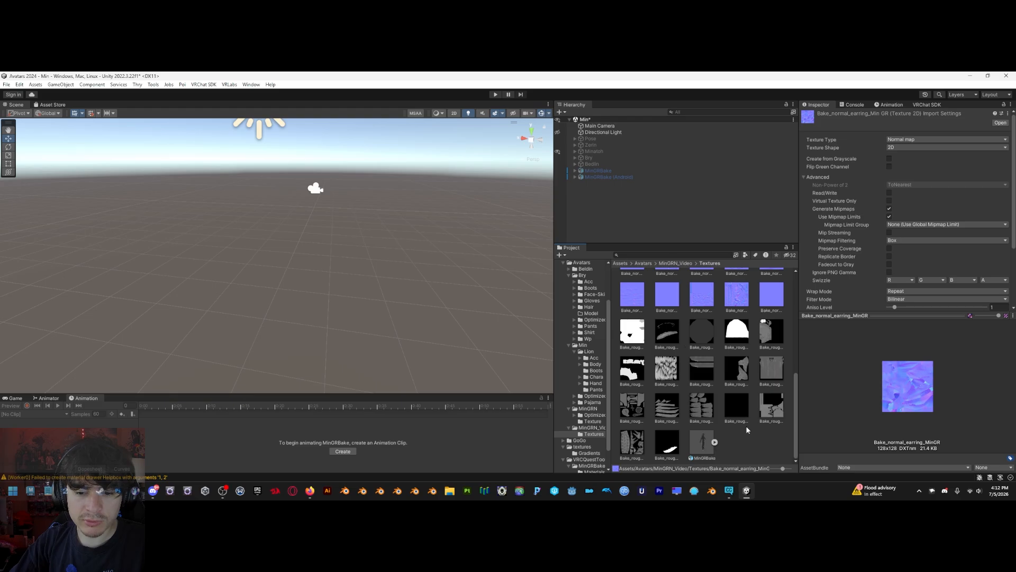
pyautogui.scroll(5, 675, 368)
pyautogui.click(700, 423)
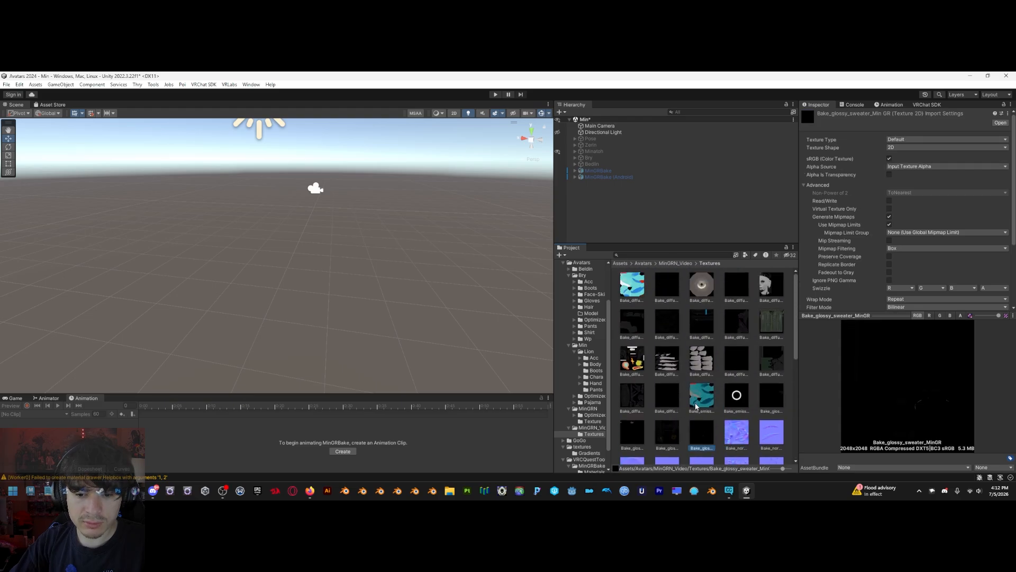
pyautogui.click(675, 435)
pyautogui.click(631, 435)
pyautogui.click(697, 435)
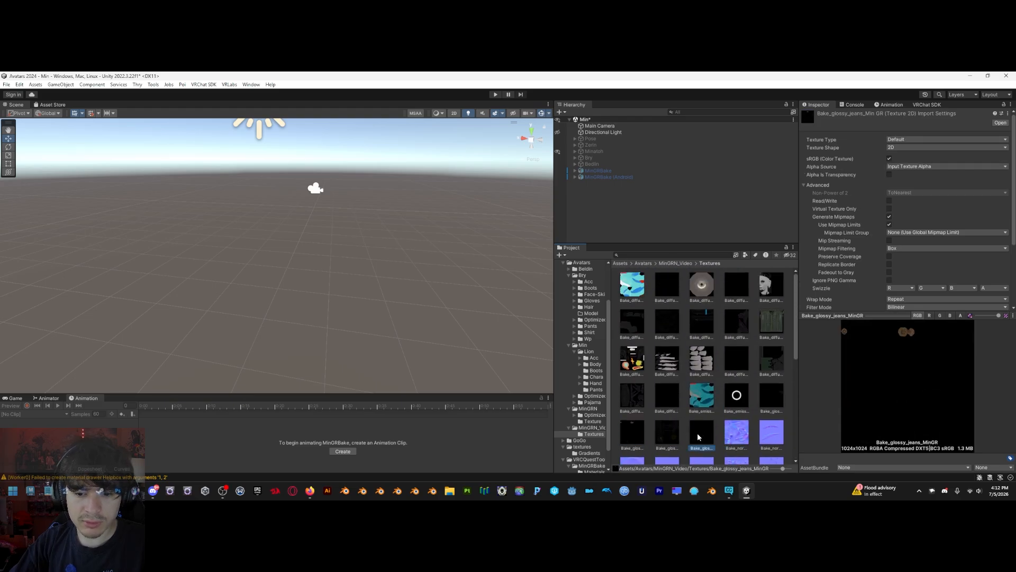
pyautogui.click(772, 398)
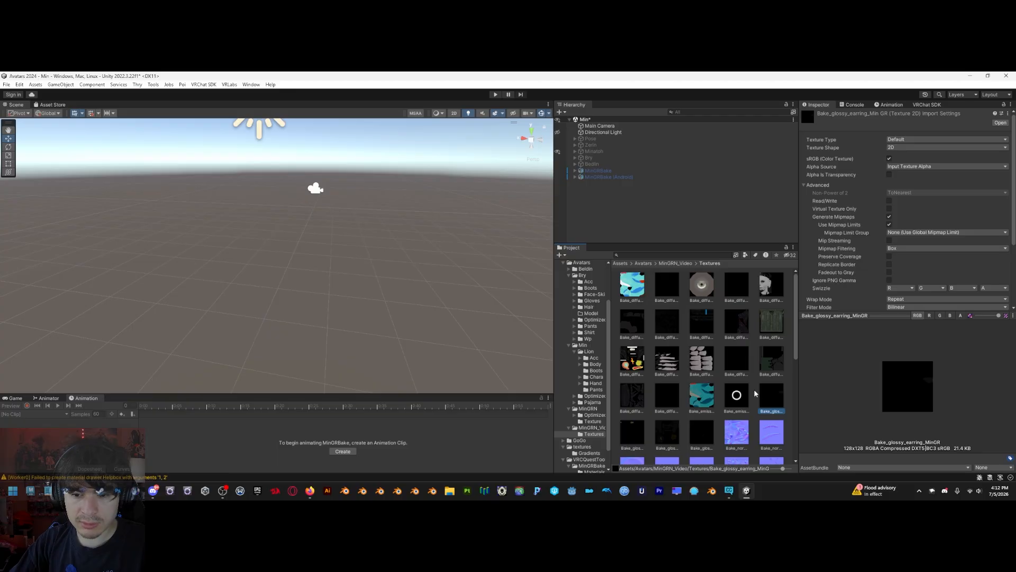
pyautogui.click(737, 395)
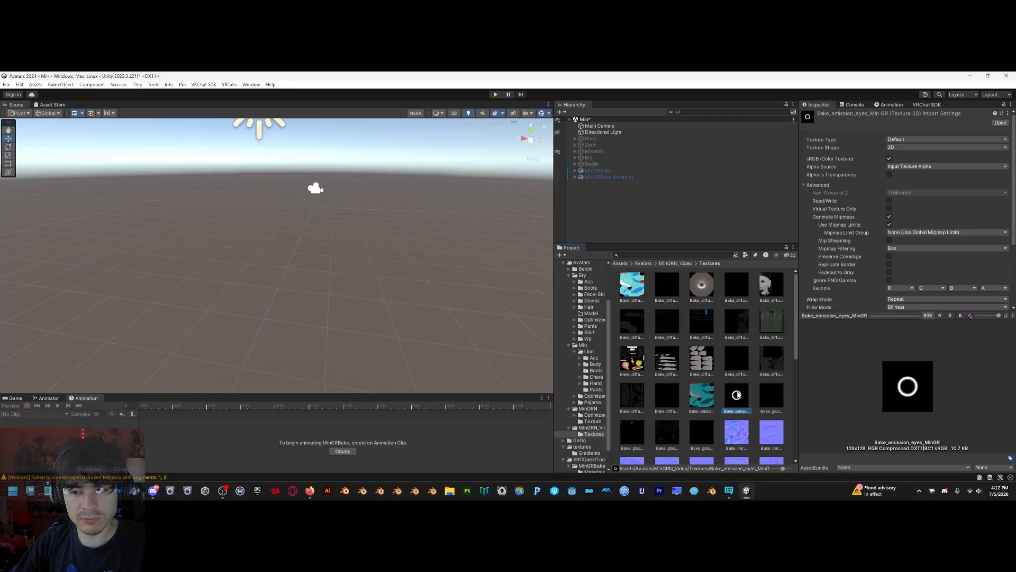
pyautogui.click(701, 395)
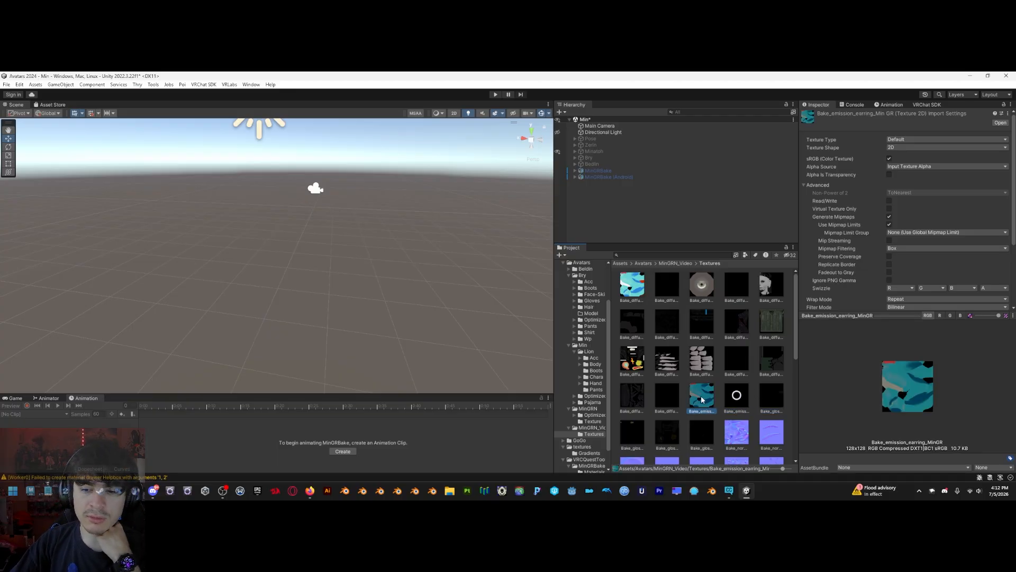
pyautogui.click(669, 396)
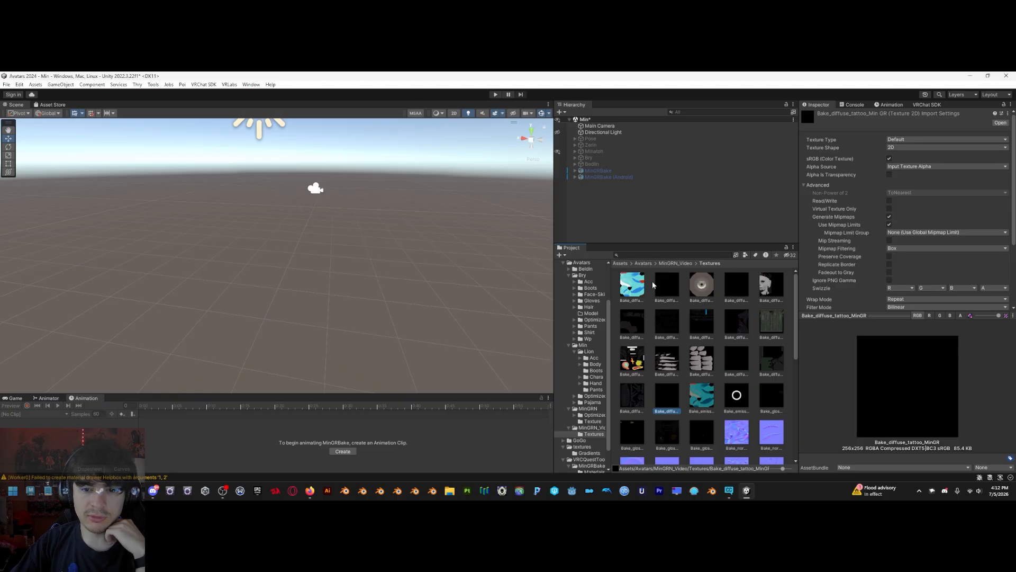
# Set the rig animation type of the MinGRBake model in the MinGRN_Video Textures folder to Humanoid and apply it
pyautogui.click(675, 263)
pyautogui.click(644, 263)
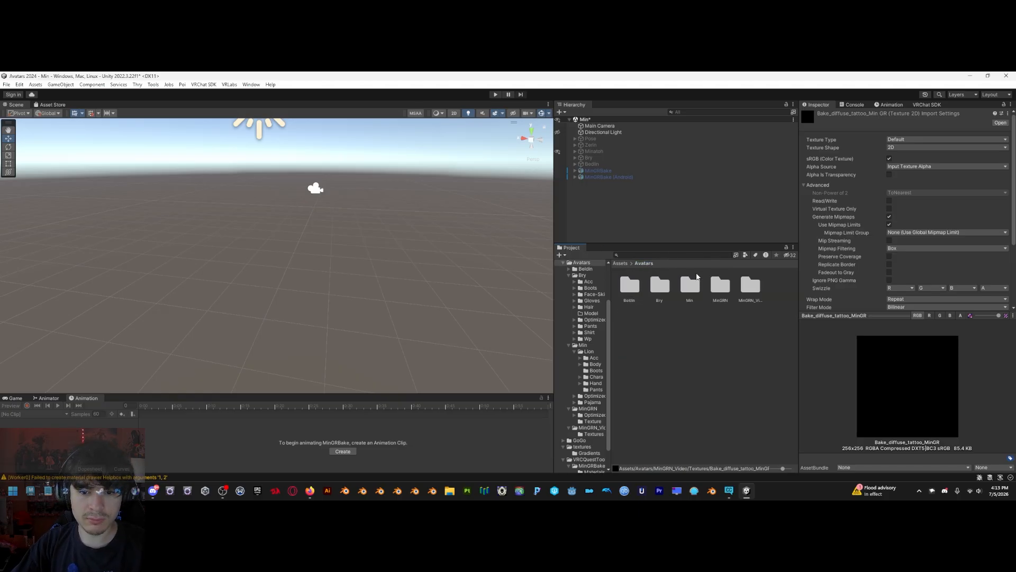
pyautogui.doubleClick(751, 286)
pyautogui.doubleClick(630, 286)
pyautogui.scroll(-8, 720, 368)
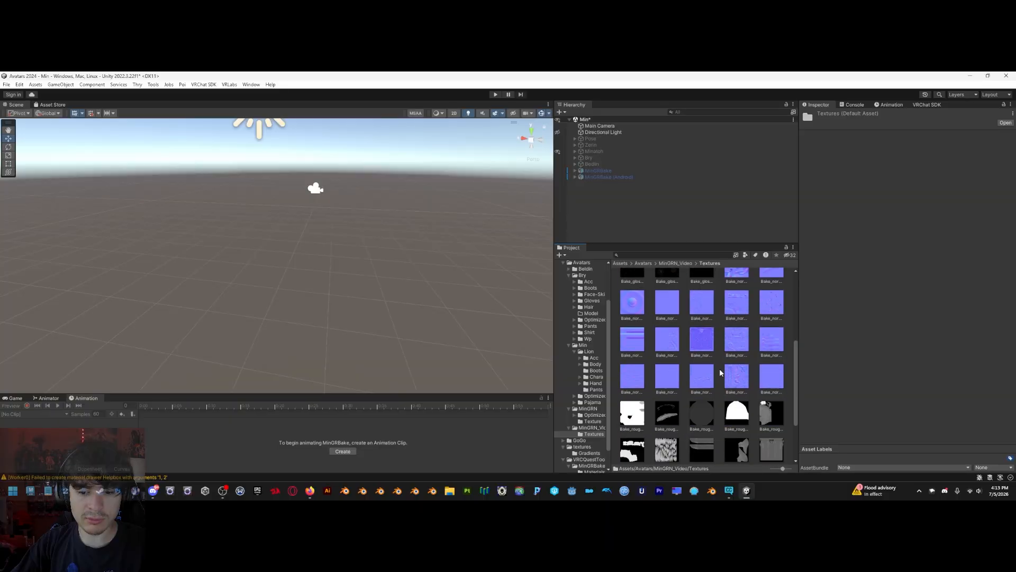
pyautogui.click(702, 443)
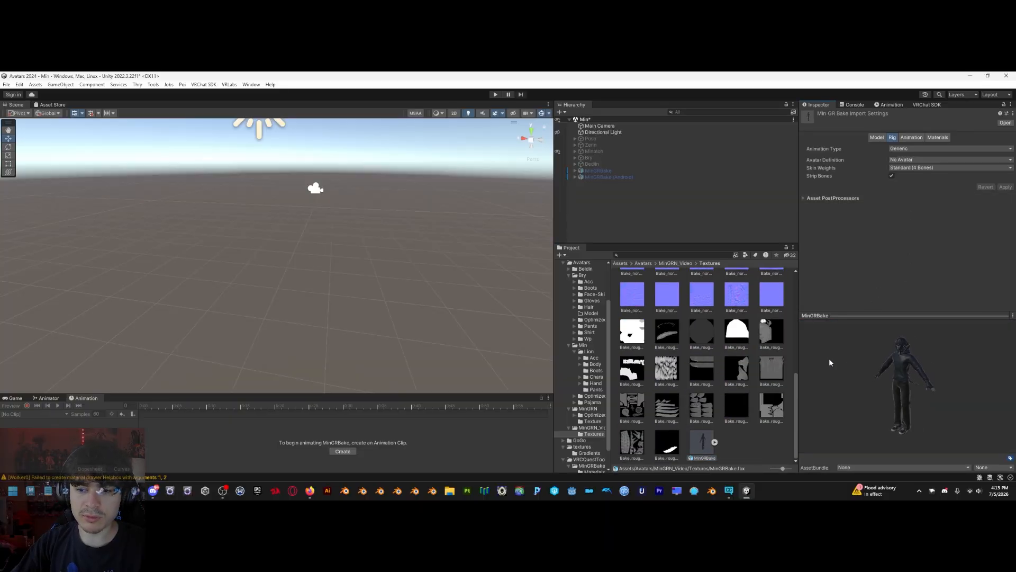
pyautogui.moveTo(829, 361); pyautogui.dragTo(929, 351)
pyautogui.click(912, 150)
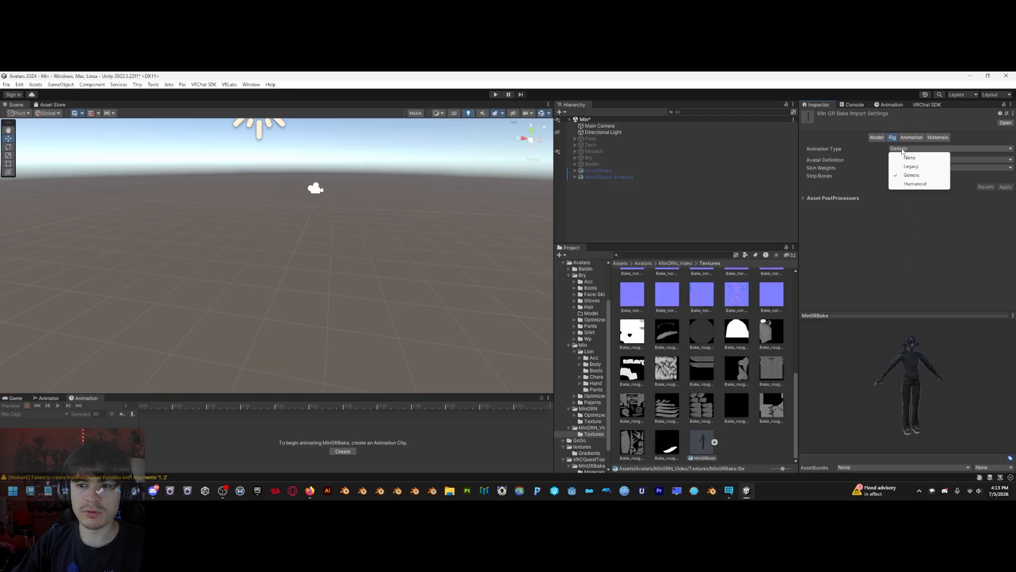
pyautogui.click(912, 184)
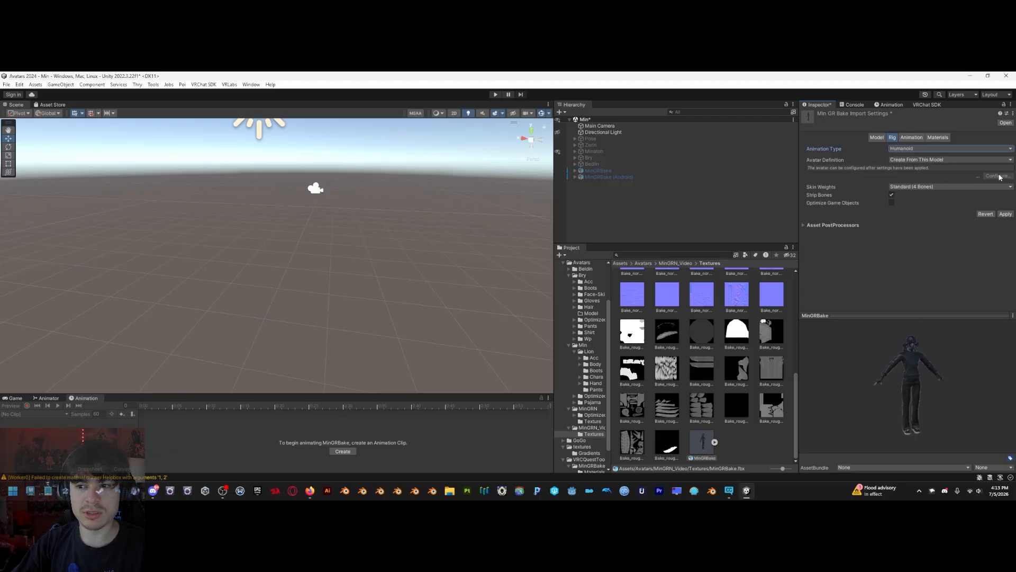
pyautogui.click(1006, 214)
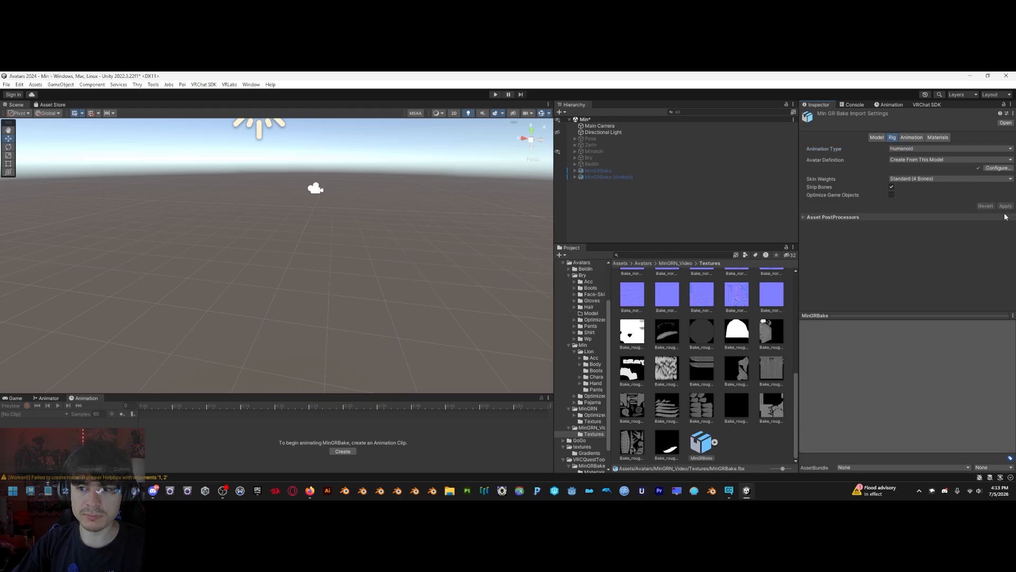
# Open the MinGRBake avatar configuration and check the bones mapped to the hips, spine, chest and upper chest
pyautogui.click(997, 170)
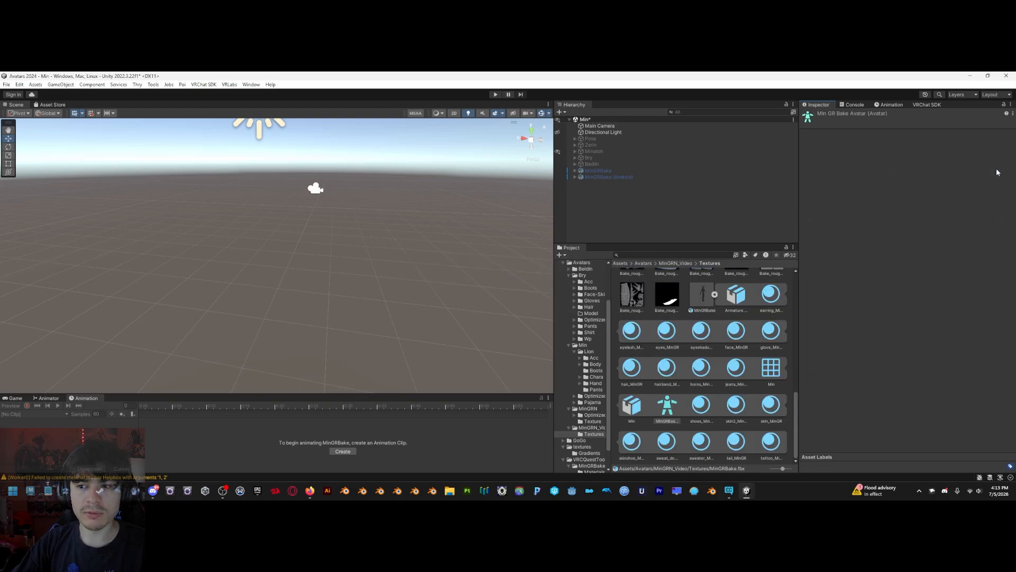
pyautogui.press('w')
pyautogui.moveTo(353, 210); pyautogui.dragTo(352, 183, button='right')
pyautogui.press('s')
pyautogui.scroll(-2, 914, 269)
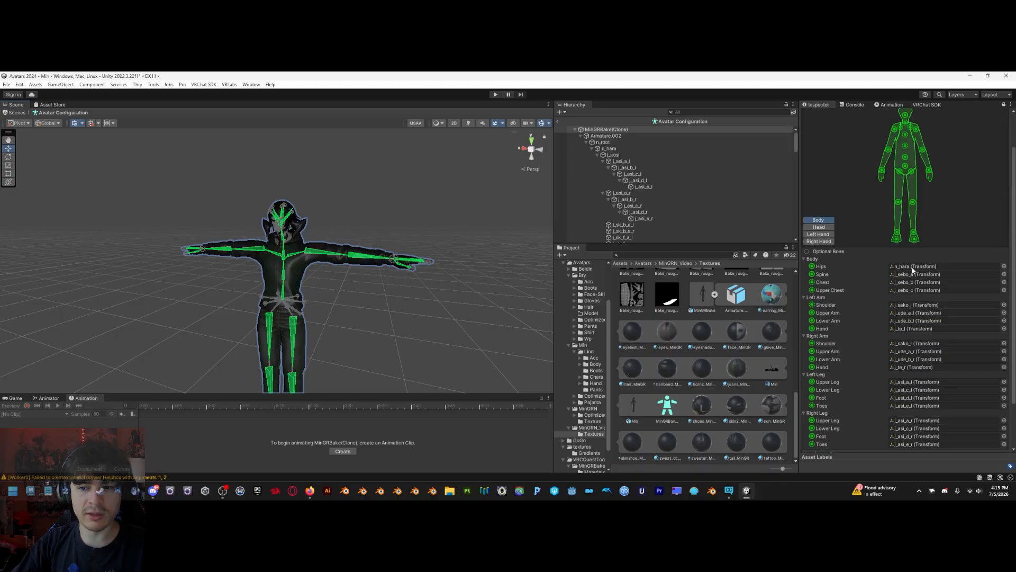
pyautogui.moveTo(369, 259); pyautogui.dragTo(419, 262, button='right')
pyautogui.press('w')
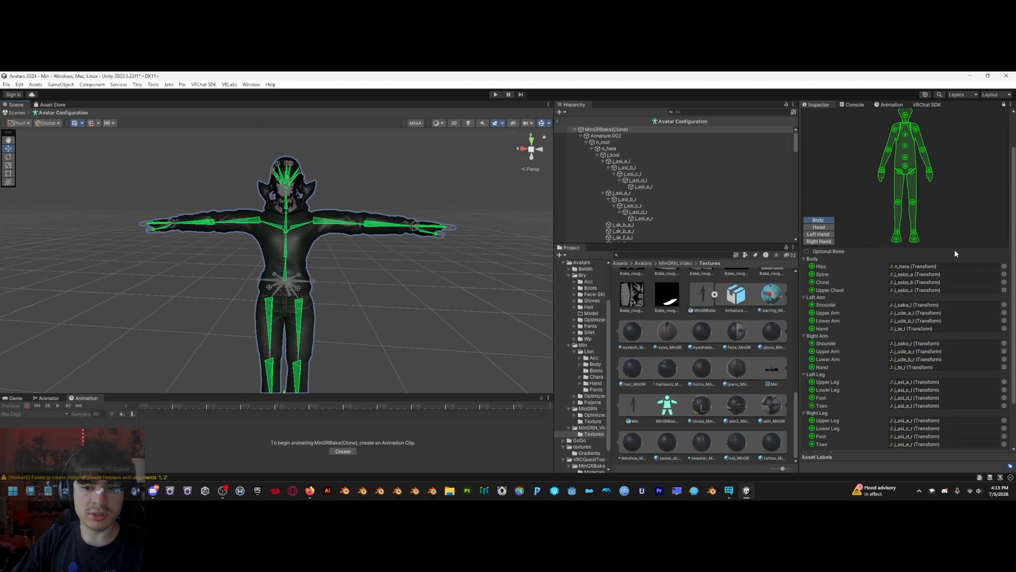
pyautogui.click(939, 266)
pyautogui.click(921, 275)
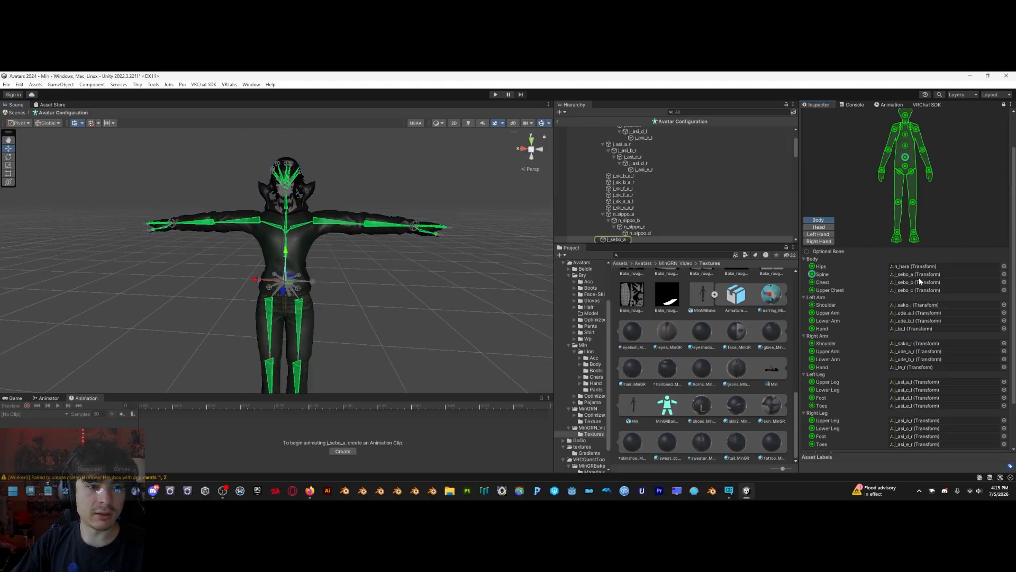
pyautogui.click(916, 282)
pyautogui.click(913, 291)
# Examine the left foot and toe bones at the shoes to check their placement and mapping
pyautogui.moveTo(387, 251); pyautogui.dragTo(258, 247, button='right')
pyautogui.press('d')
pyautogui.press('s')
pyautogui.press('q')
pyautogui.press('w')
pyautogui.press('d')
pyautogui.press('w')
pyautogui.click(284, 257)
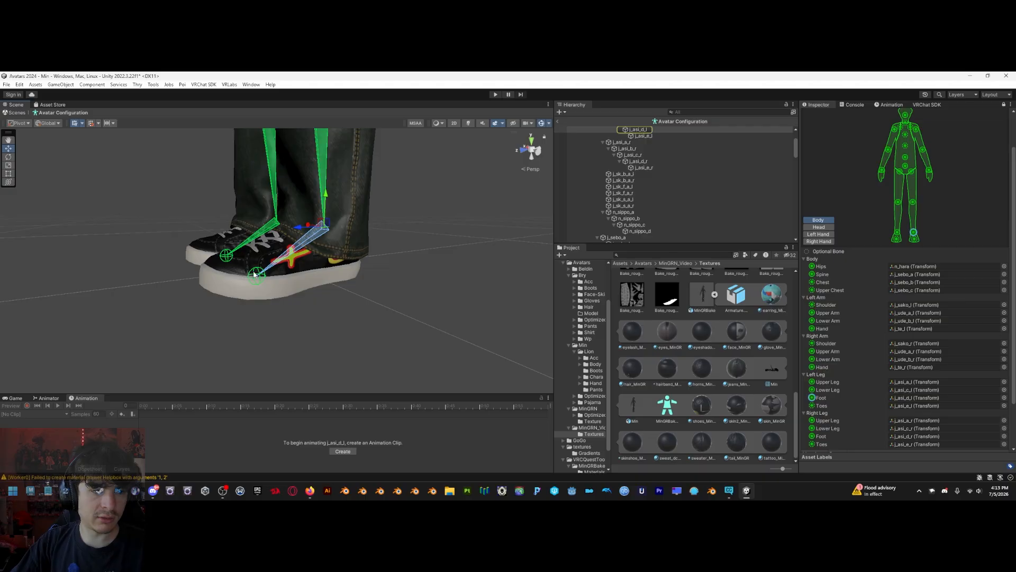
pyautogui.click(255, 270)
pyautogui.click(284, 257)
pyautogui.click(647, 137)
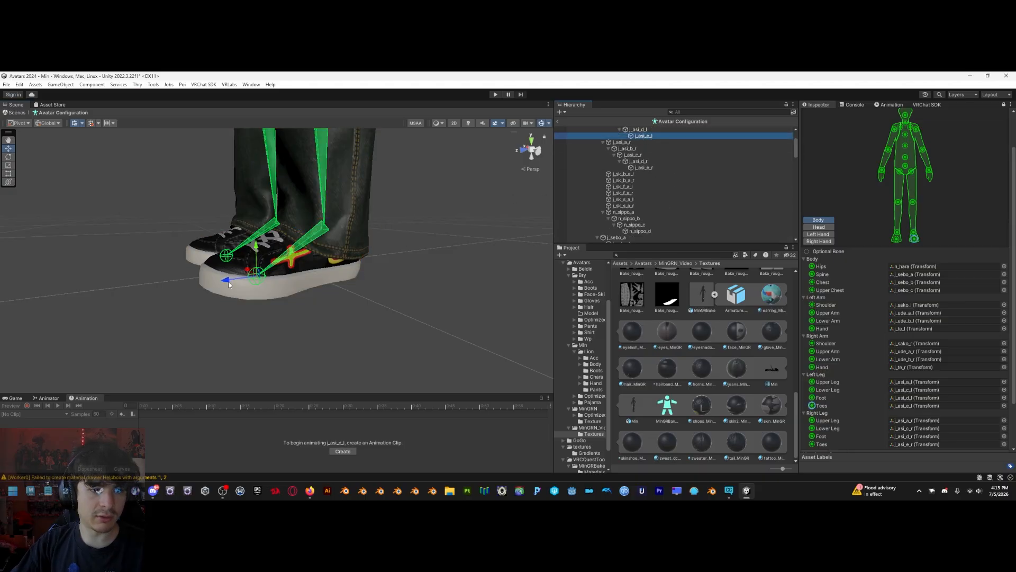
# Try moving the left toe bone j_asi_e_l forward along the shoe, and undo the move
pyautogui.moveTo(228, 281); pyautogui.dragTo(205, 286)
pyautogui.hotkey('ctrl', 'z')
pyautogui.press('a')
pyautogui.press('e')
pyautogui.moveTo(374, 261); pyautogui.dragTo(473, 265, button='right')
pyautogui.press('s')
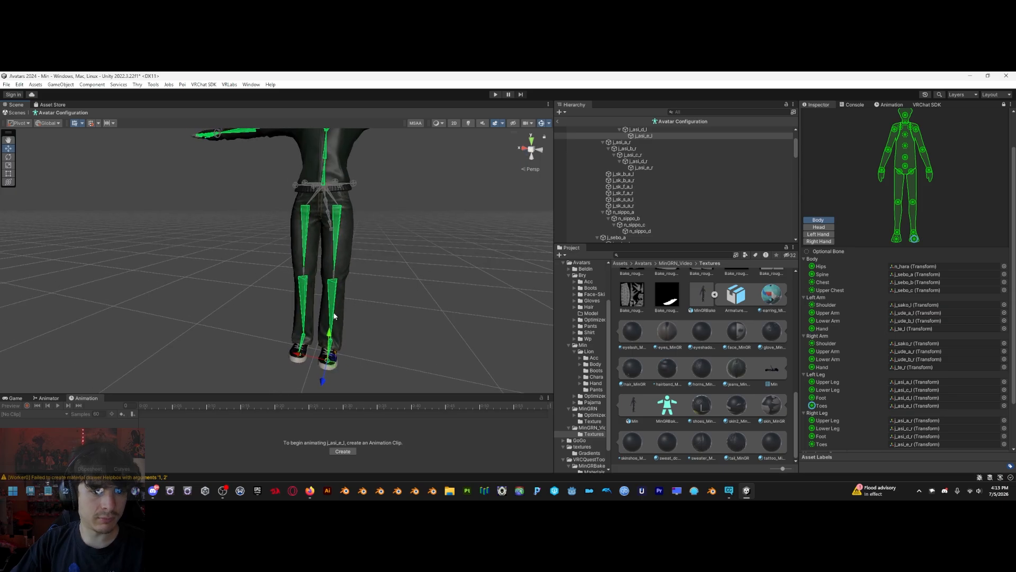
# Try moving the left lower leg bone j_asi_c_l sideways, and undo the move
pyautogui.click(334, 316)
pyautogui.moveTo(302, 281); pyautogui.dragTo(361, 281)
pyautogui.hotkey('ctrl', 'z')
pyautogui.press('e')
pyautogui.moveTo(419, 243); pyautogui.dragTo(455, 254, button='right')
pyautogui.press('w')
pyautogui.press('d')
pyautogui.press('w')
pyautogui.press('s')
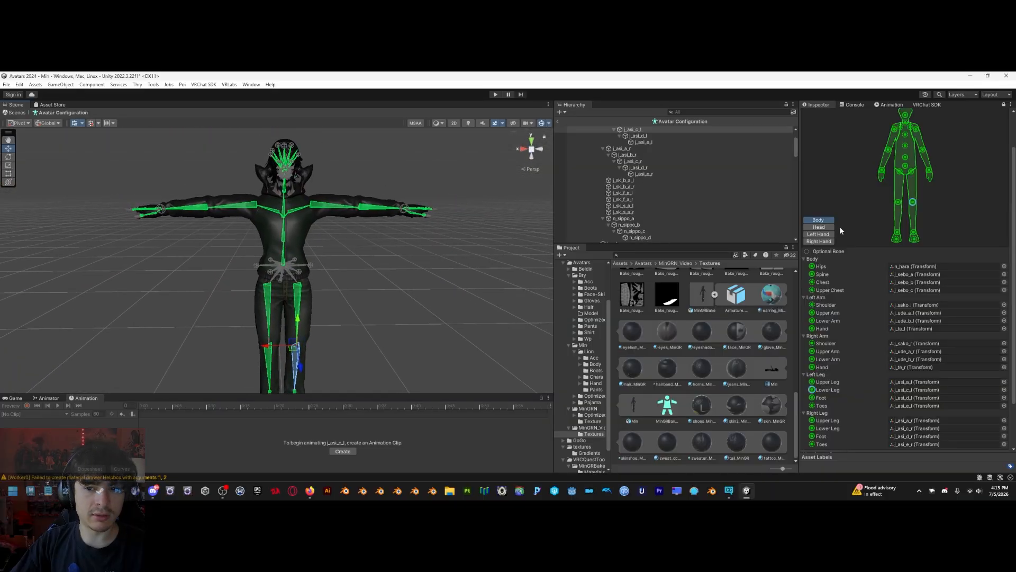
# Sample the avatar's bind pose to compare it, and enforce the T-pose on the skeleton
pyautogui.scroll(-3, 868, 239)
pyautogui.click(836, 398)
pyautogui.click(862, 416)
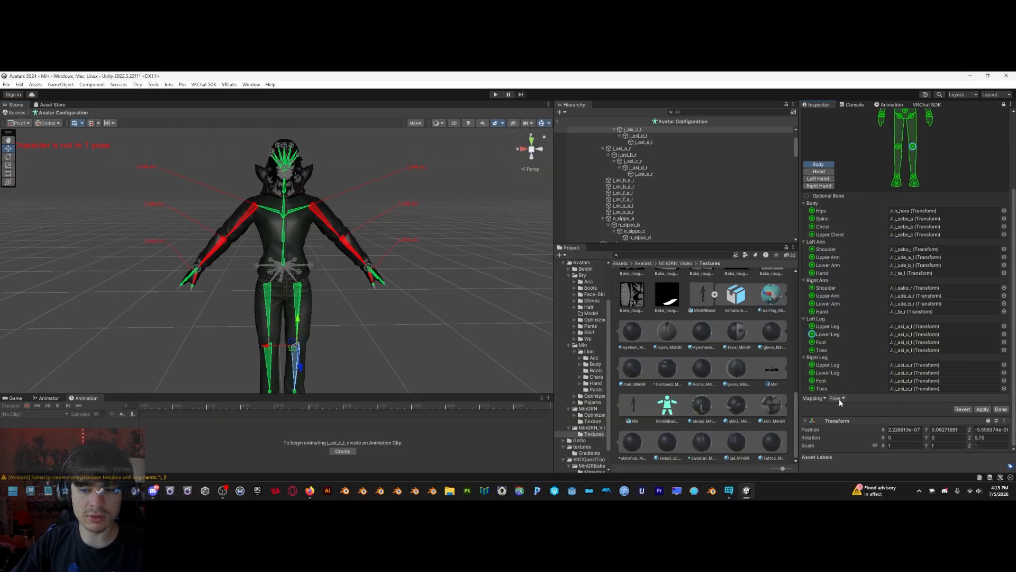
pyautogui.click(837, 399)
pyautogui.click(854, 426)
pyautogui.press('w')
pyautogui.moveTo(380, 236); pyautogui.dragTo(382, 235, button='right')
pyautogui.press('e')
# Map the head's left eye to j_f_eyepuru_l and its right eye to j_f_eyepuru_r
pyautogui.click(819, 171)
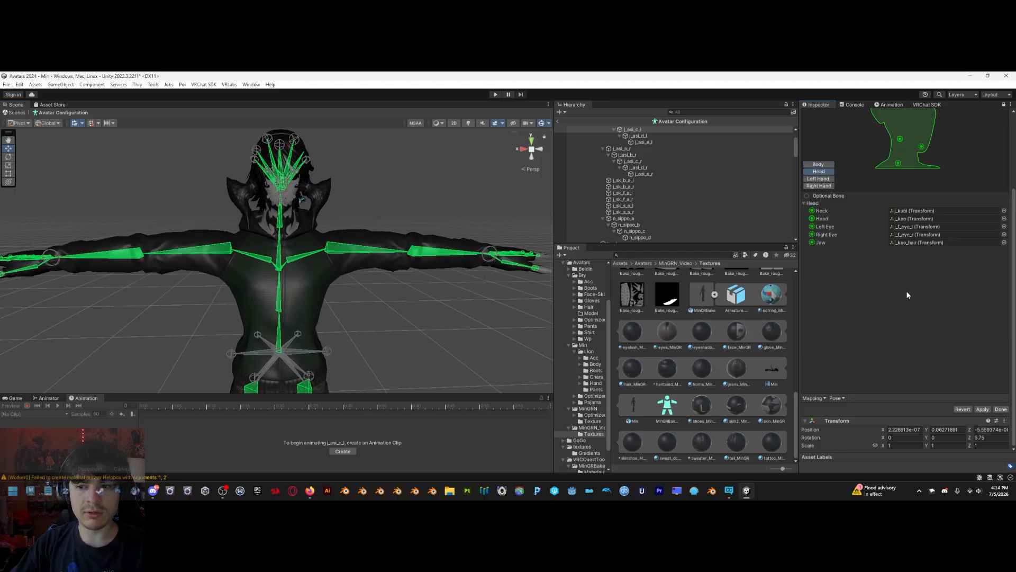
pyautogui.scroll(3, 907, 295)
pyautogui.click(910, 312)
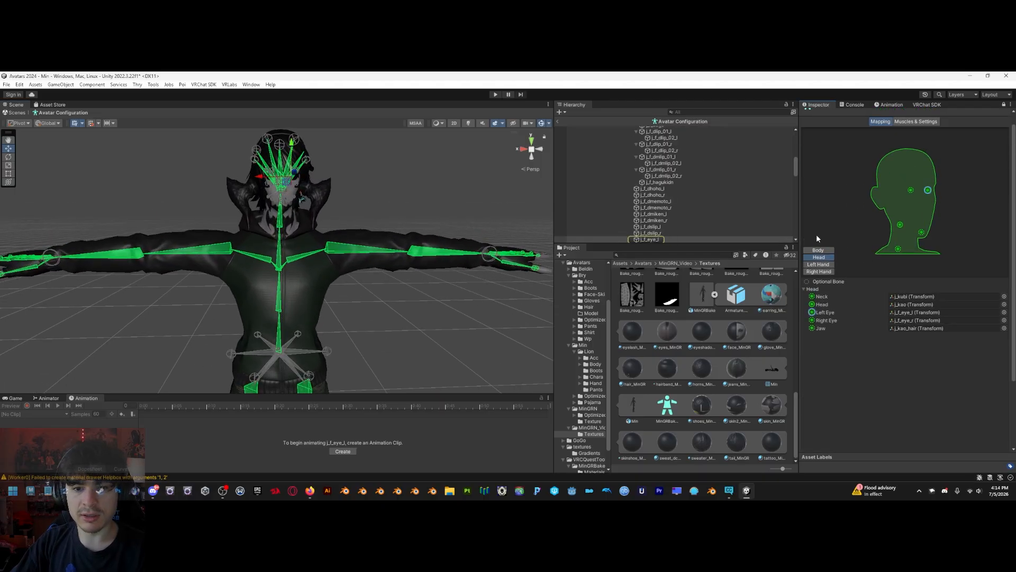
pyautogui.scroll(-3, 672, 215)
pyautogui.moveTo(655, 199); pyautogui.dragTo(924, 313)
pyautogui.moveTo(660, 210); pyautogui.dragTo(918, 320)
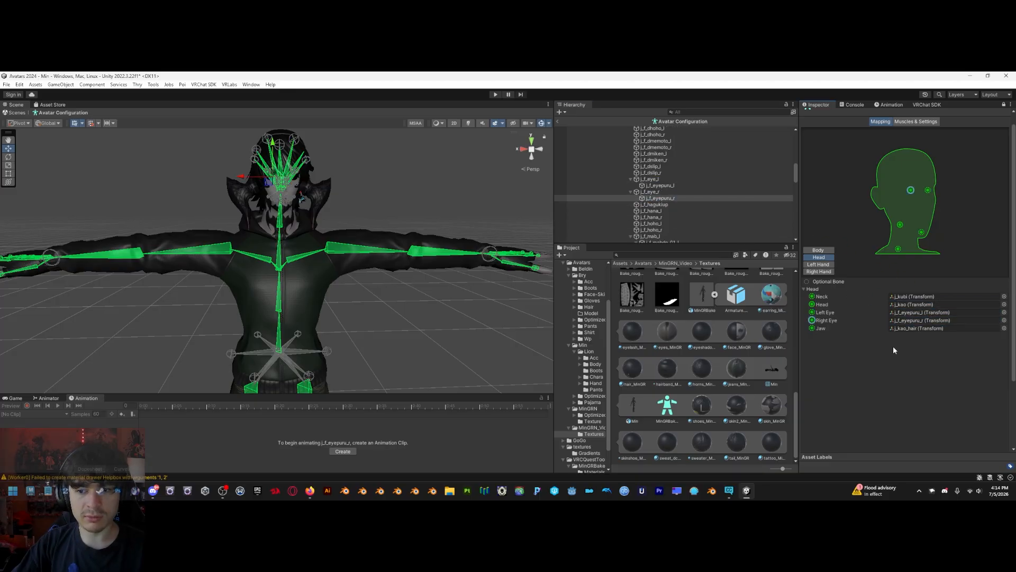
# Reset the avatar's pose, enforce the T-pose, apply the bone mapping and finish the avatar configuration
pyautogui.click(819, 250)
pyautogui.scroll(-3, 847, 344)
pyautogui.click(838, 400)
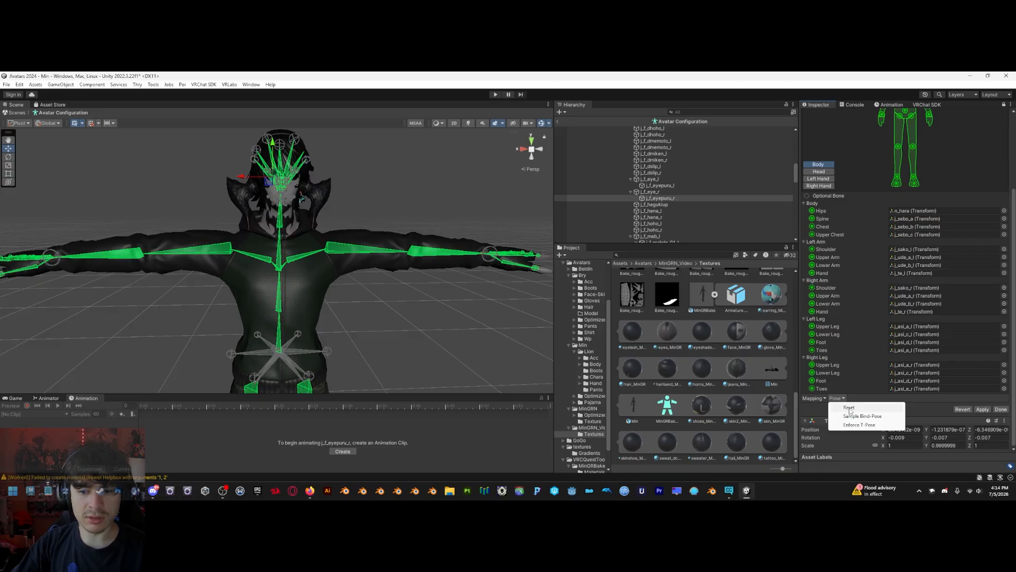
pyautogui.click(843, 408)
pyautogui.click(839, 399)
pyautogui.click(859, 425)
pyautogui.moveTo(490, 273); pyautogui.dragTo(439, 317, button='right')
pyautogui.press('s')
pyautogui.click(983, 409)
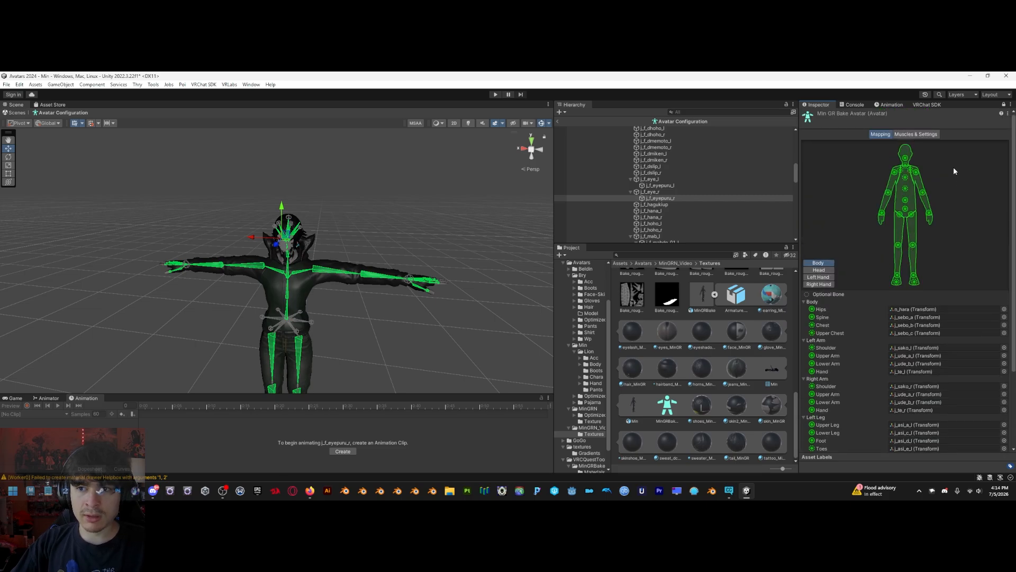
pyautogui.click(1001, 410)
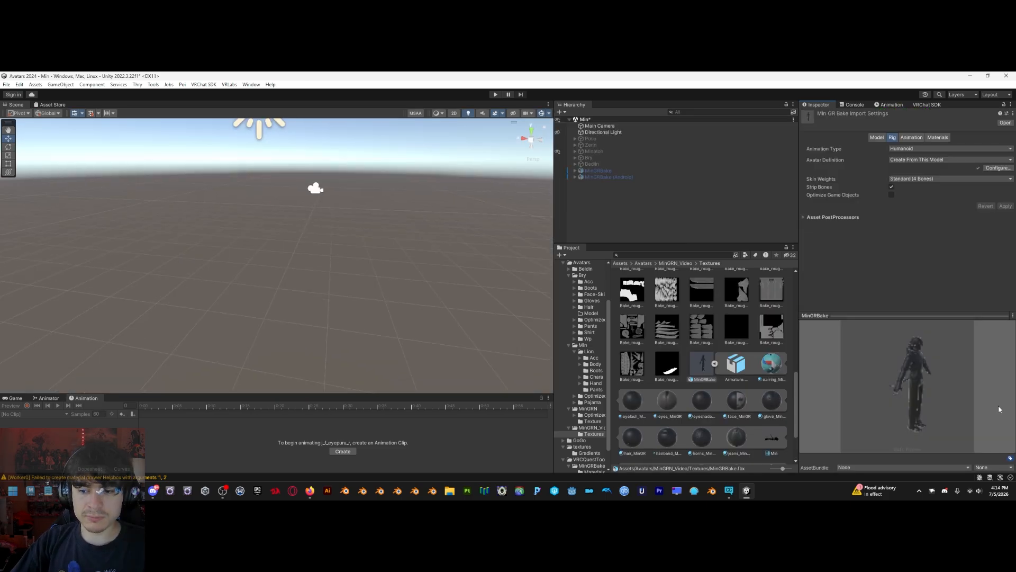
# Show MinGRBake's material import settings, start extracting its materials into the Textures folder, and cancel the extraction
pyautogui.click(715, 364)
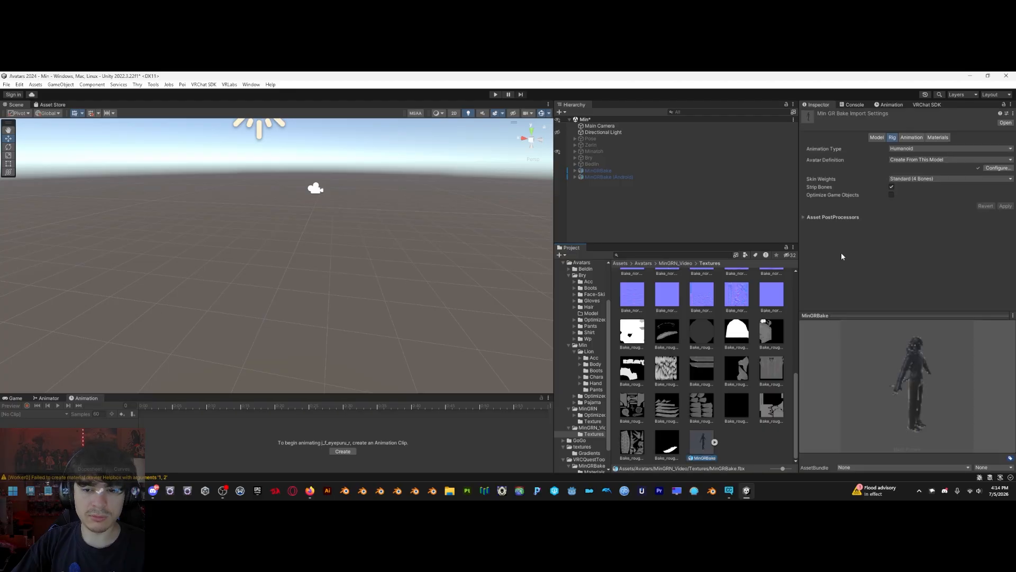
pyautogui.click(937, 137)
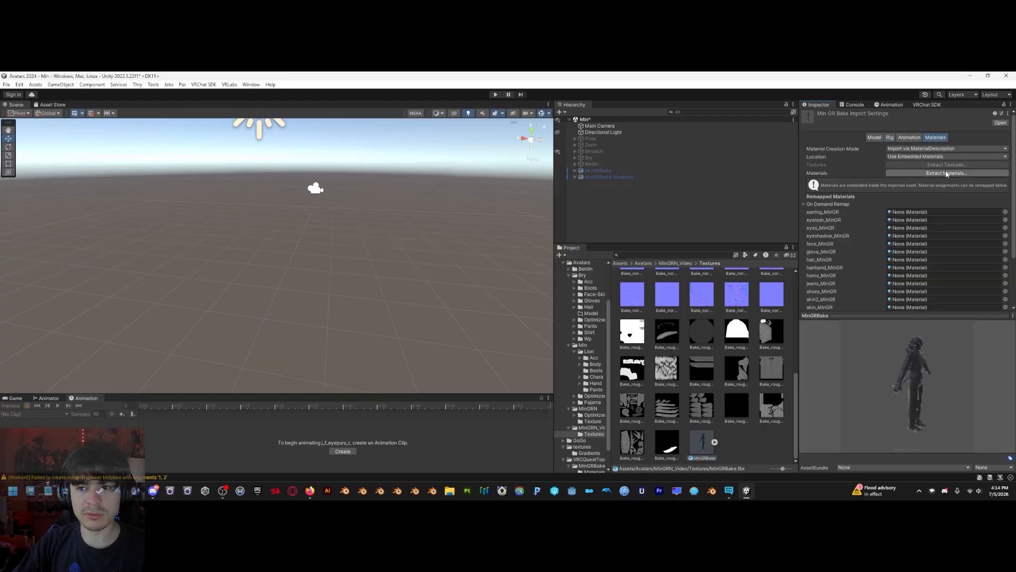
pyautogui.scroll(9, 707, 313)
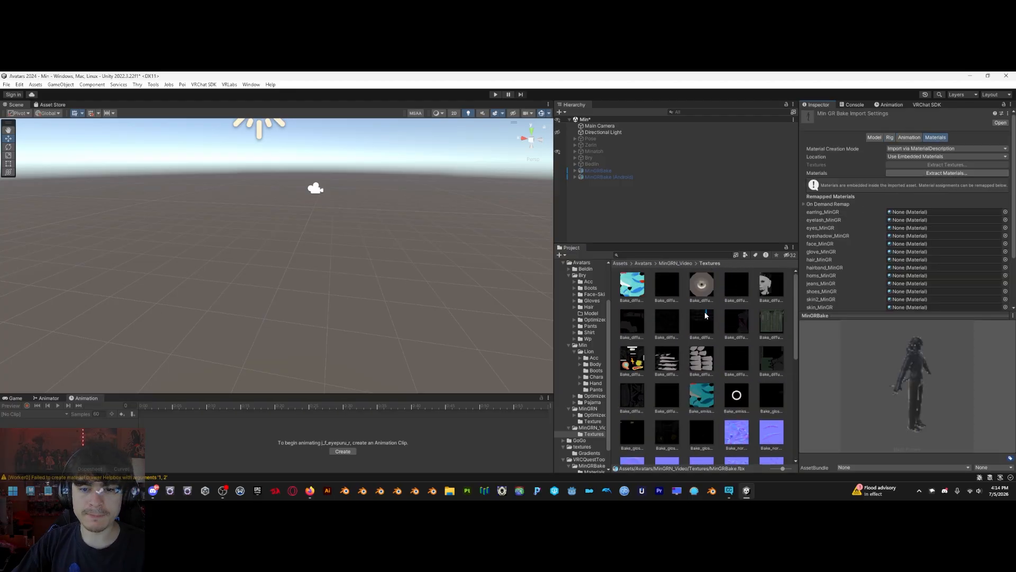
pyautogui.scroll(-9, 712, 310)
pyautogui.scroll(9, 735, 308)
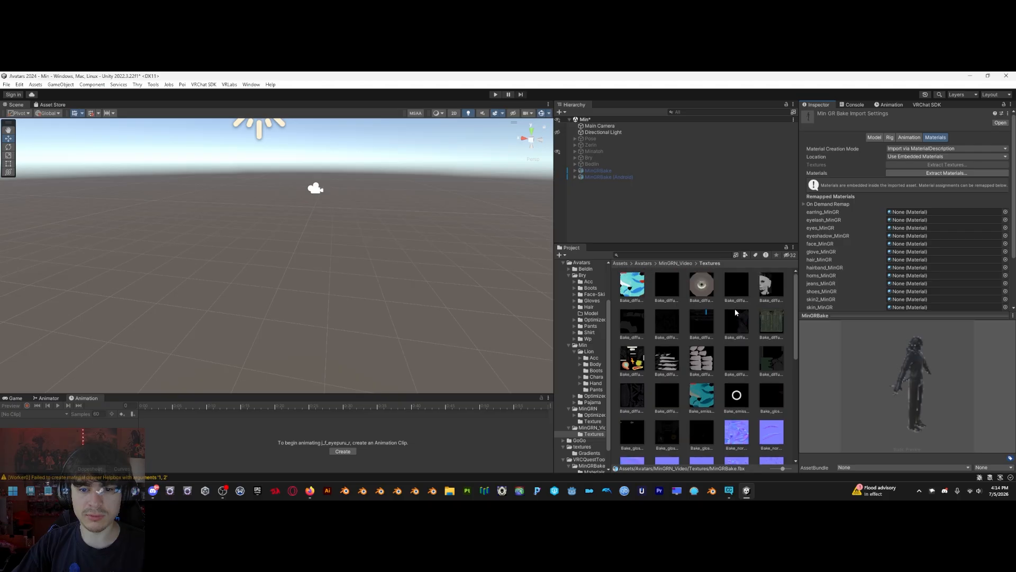
pyautogui.click(933, 174)
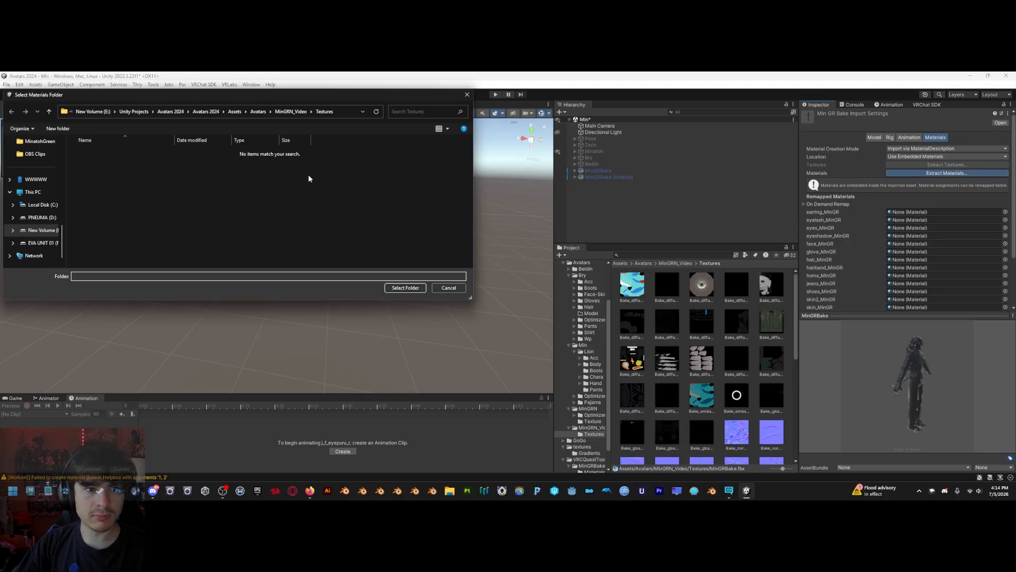
pyautogui.click(449, 288)
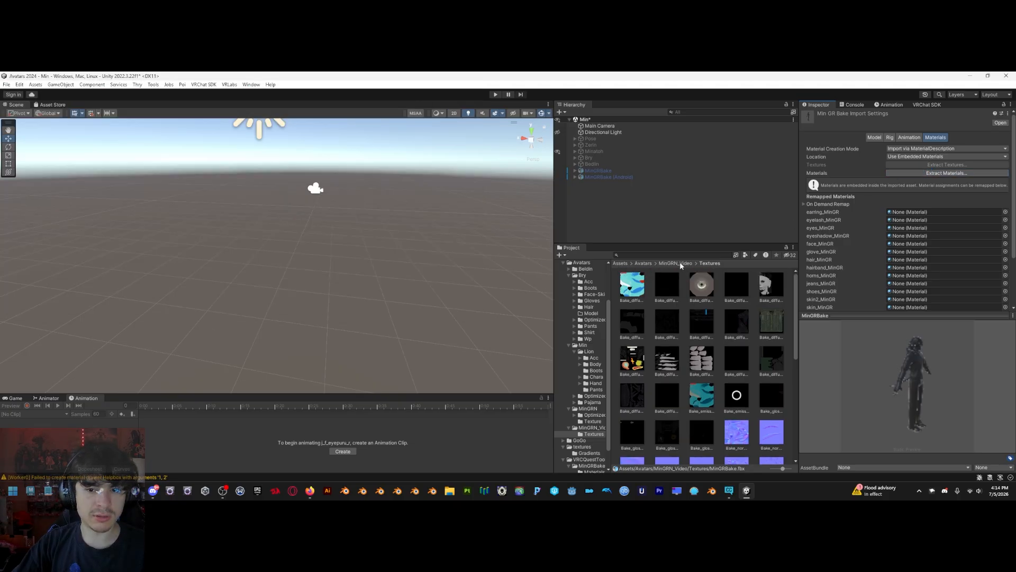
# Move the MinGRBake model from the Textures folder up into the MinGRN_Video folder
pyautogui.click(676, 263)
pyautogui.doubleClick(632, 290)
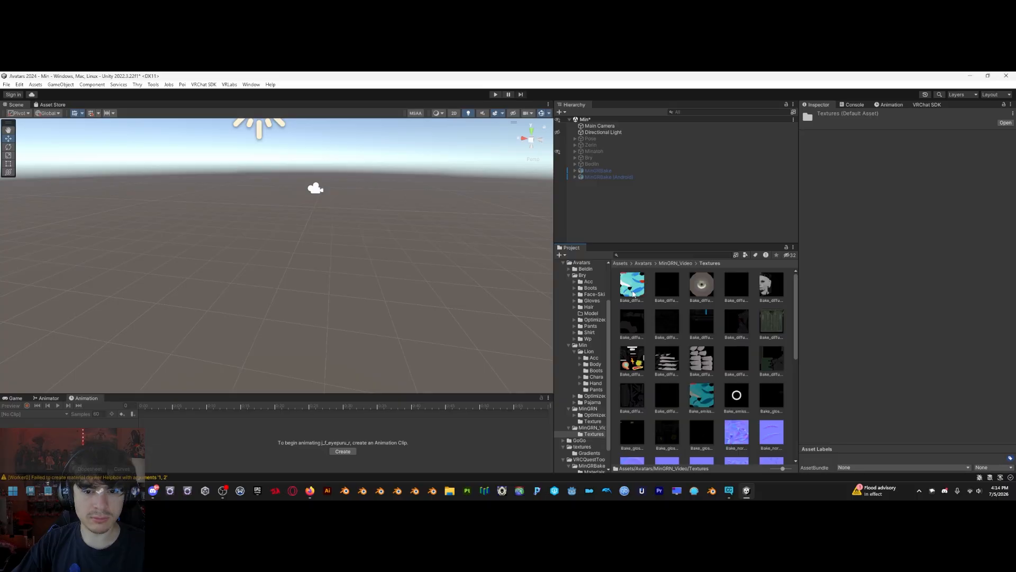
pyautogui.scroll(-3, 723, 366)
pyautogui.click(700, 445)
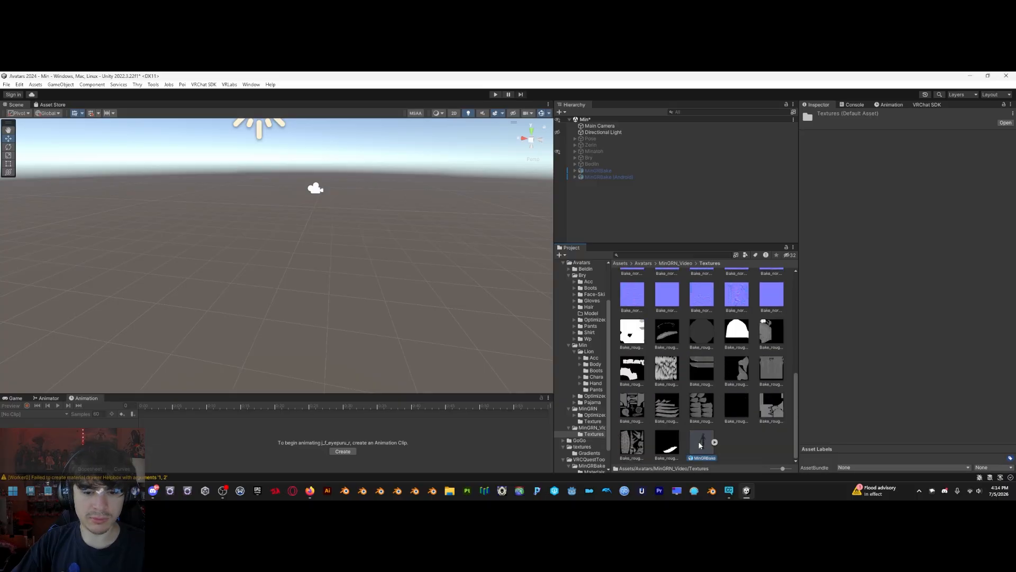
pyautogui.click(593, 428)
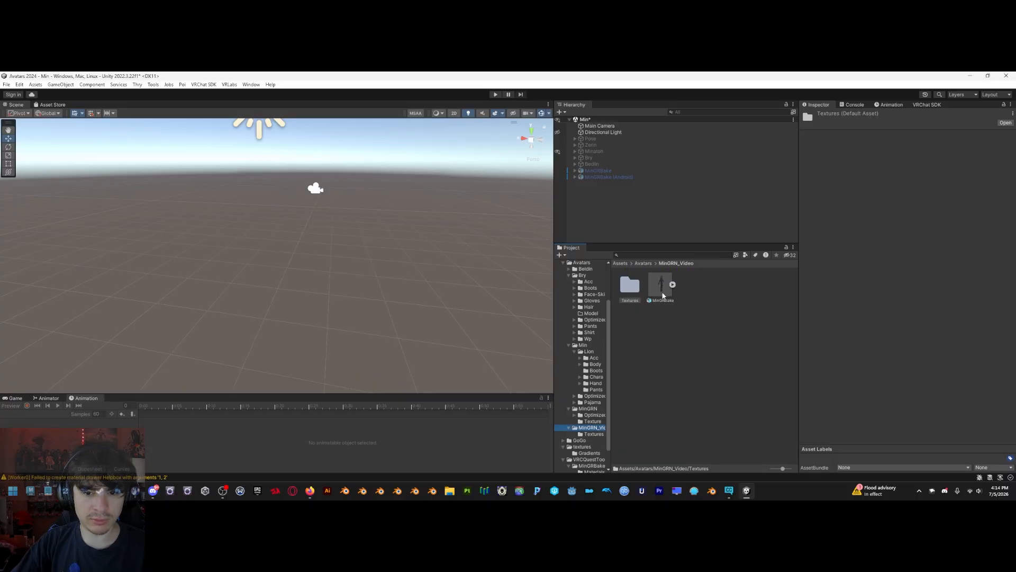
pyautogui.click(663, 295)
pyautogui.rightClick(663, 295)
pyautogui.click(640, 327)
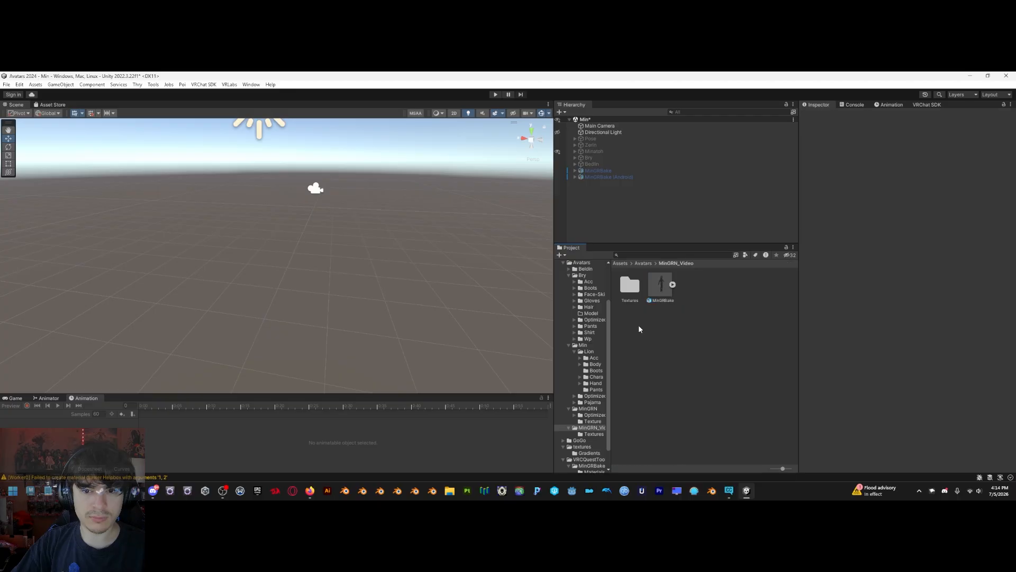
# Extract MinGRBake's embedded materials into the MinGRN_Video folder
pyautogui.click(651, 288)
pyautogui.click(947, 173)
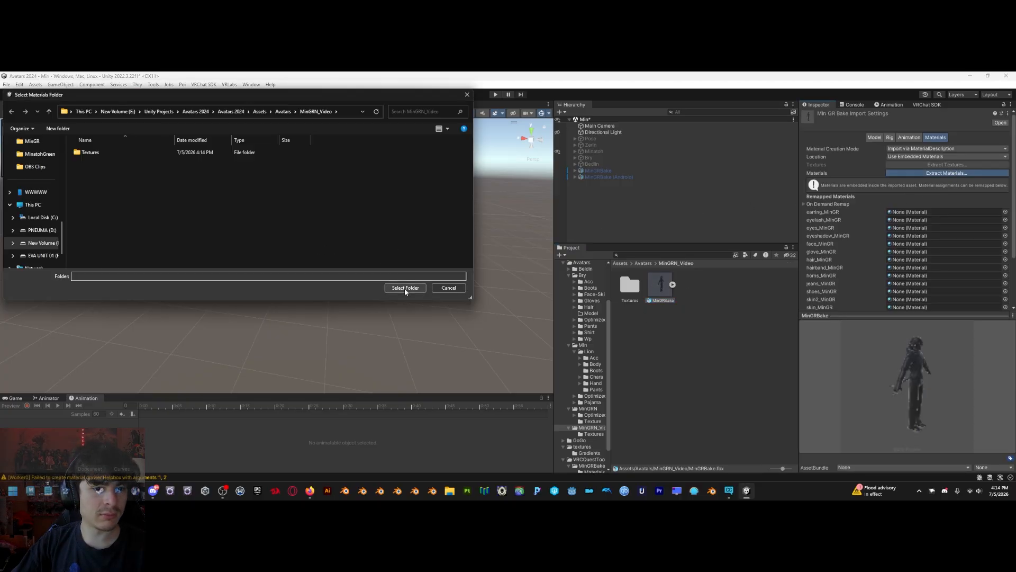
pyautogui.click(406, 287)
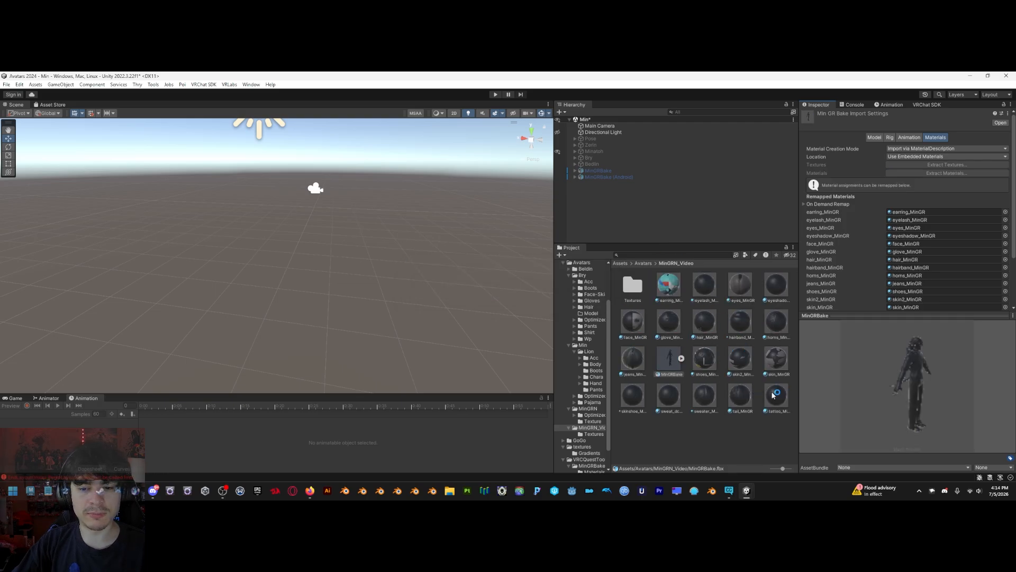
# Inspect the extracted earring_MinGR material's shader settings
pyautogui.click(739, 442)
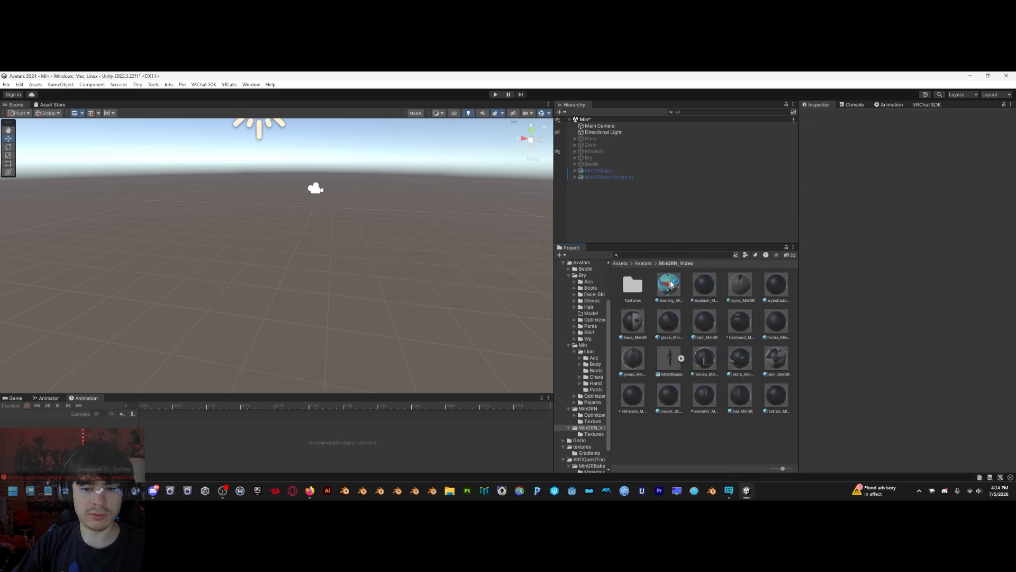
pyautogui.click(669, 284)
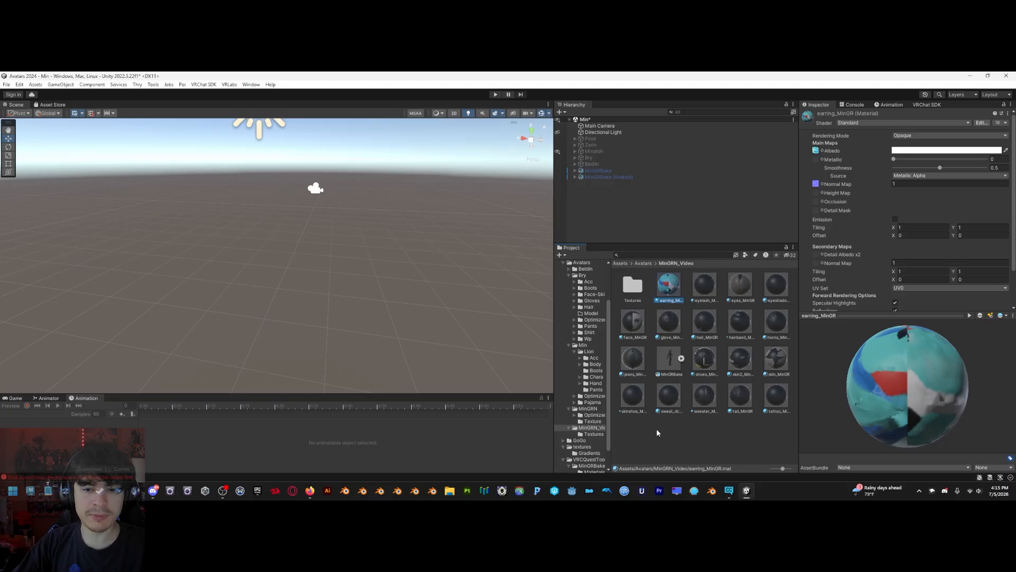
pyautogui.click(668, 439)
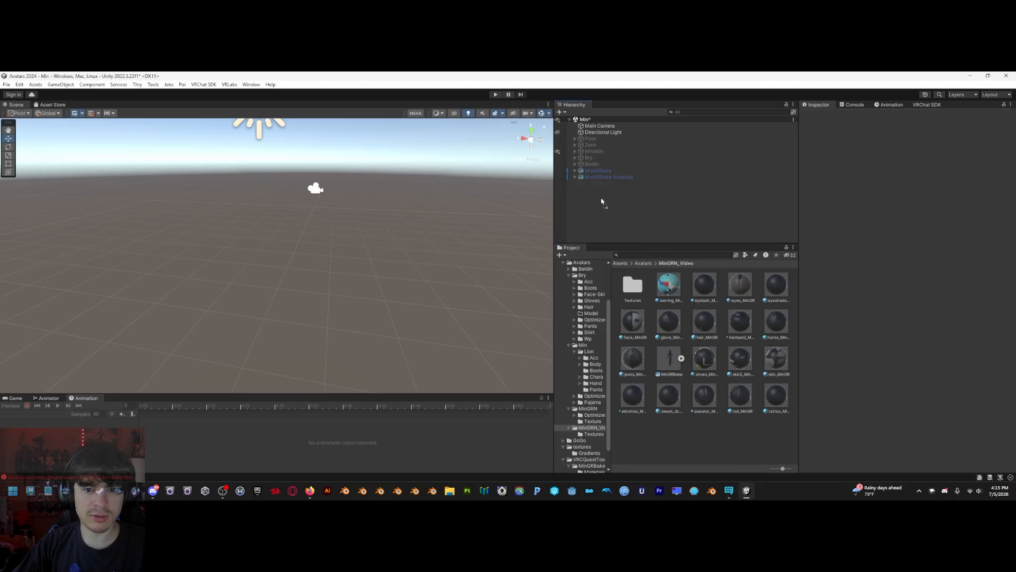
# Add the MinGRBake model from the MinGRN_Video folder to the scene
pyautogui.moveTo(601, 201); pyautogui.dragTo(601, 202)
pyautogui.press('w')
pyautogui.moveTo(314, 298); pyautogui.dragTo(295, 288, button='right')
pyautogui.press('a')
pyautogui.press('w')
pyautogui.press('s')
# Switch all the extracted materials in the MinGRN_Video folder to the Poiyomi Pro shader, leaving out the MinGRBake model
pyautogui.click(777, 402)
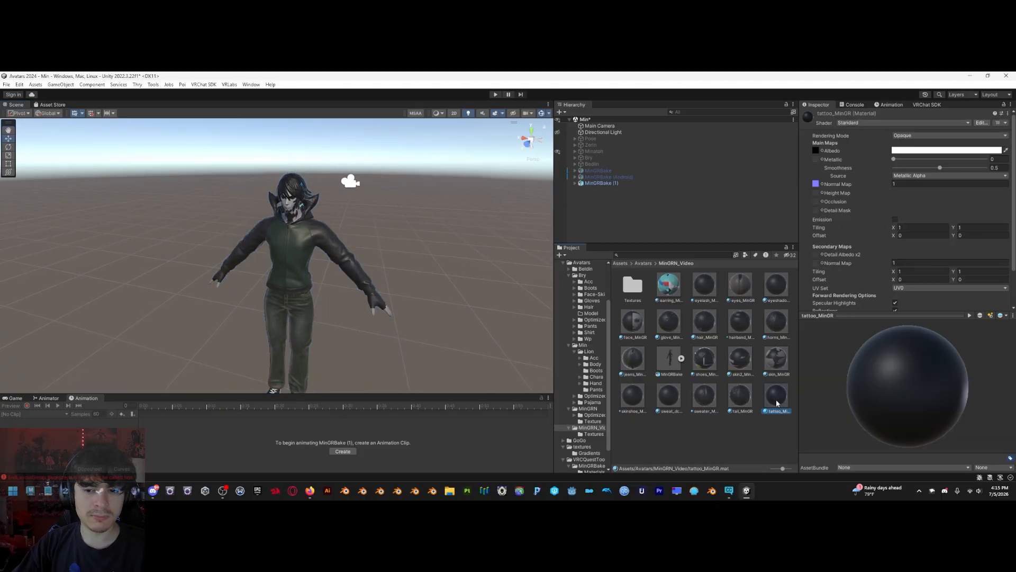
pyautogui.keyDown('shift'); pyautogui.click(674, 293); pyautogui.keyUp('shift')
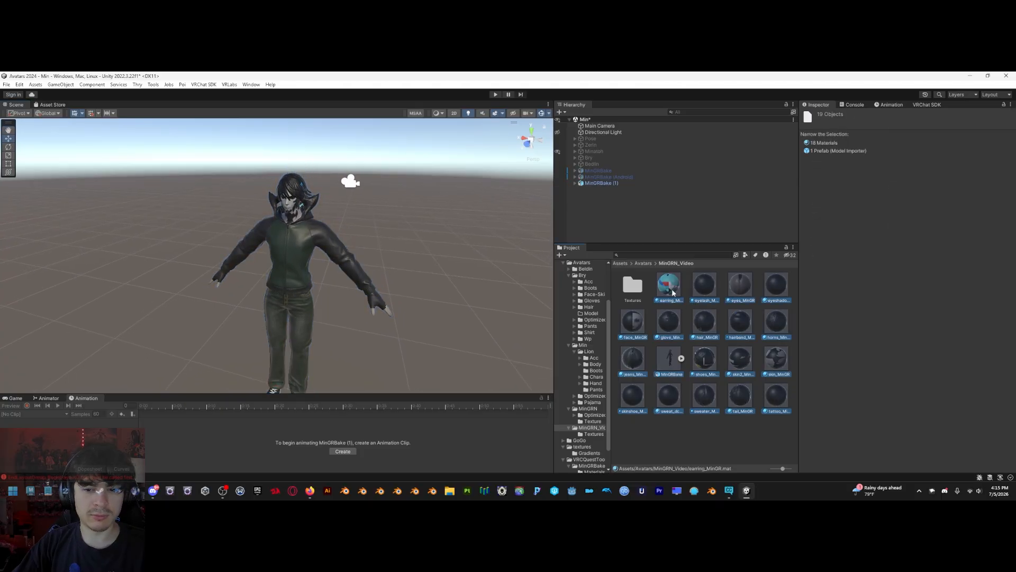
pyautogui.keyDown('ctrl'); pyautogui.click(666, 360); pyautogui.keyUp('ctrl')
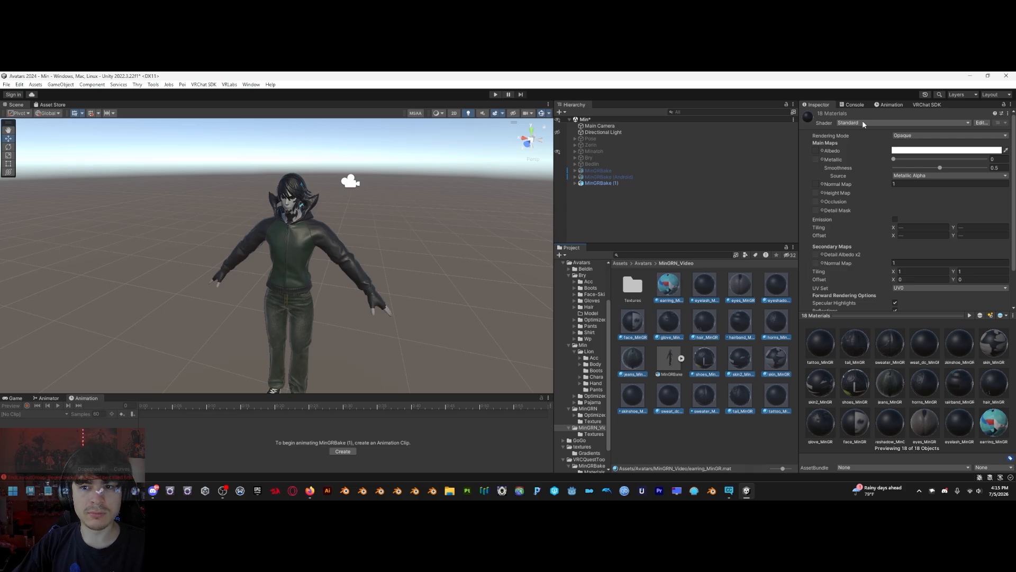
pyautogui.click(864, 123)
pyautogui.click(859, 149)
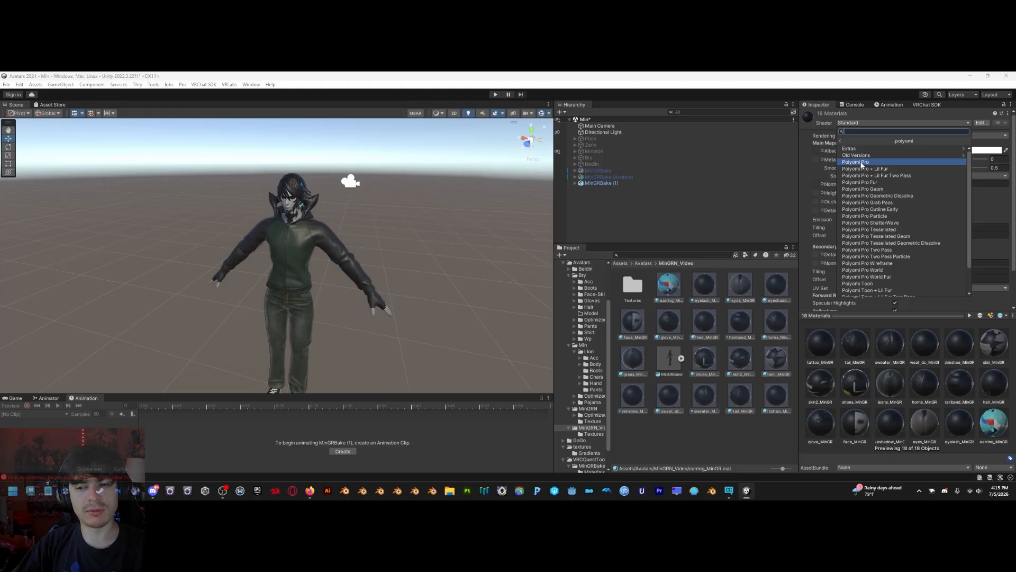
pyautogui.click(861, 163)
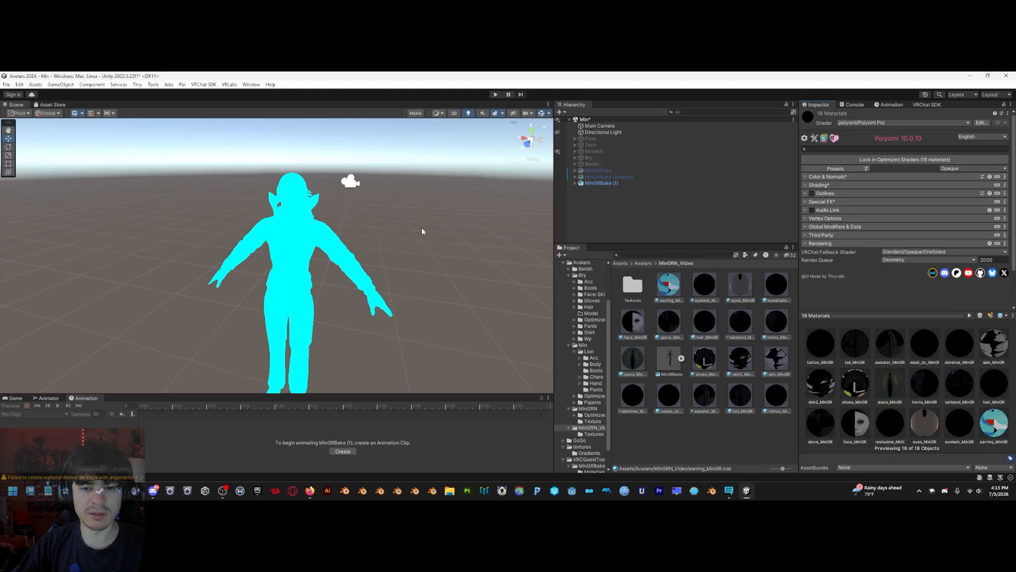
pyautogui.moveTo(409, 216); pyautogui.dragTo(388, 268, button='right')
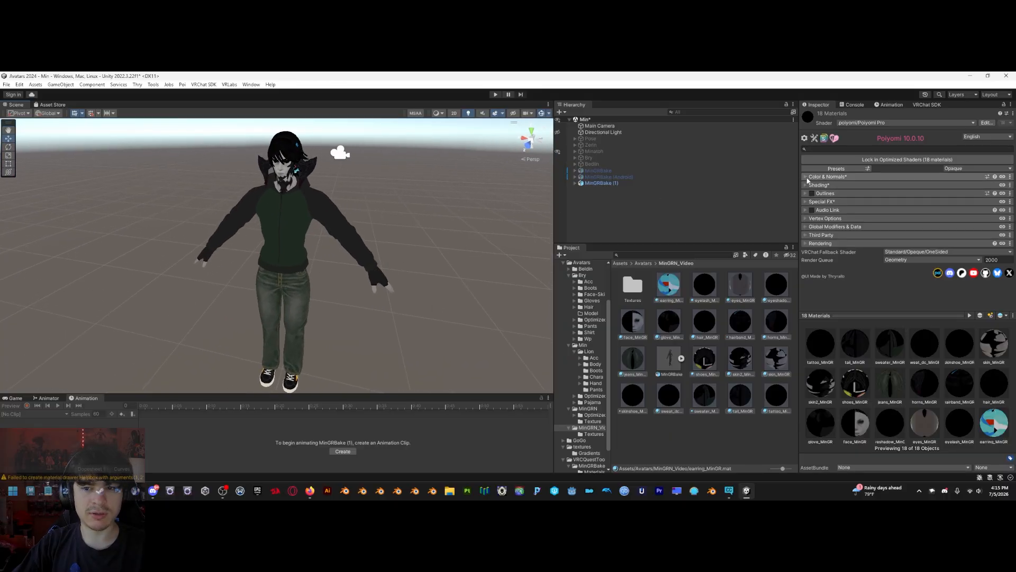
# Expand the Color & Normals settings of the sweater_MinGR material and locate its diffuse texture in the Textures folder
pyautogui.click(804, 177)
pyautogui.click(696, 437)
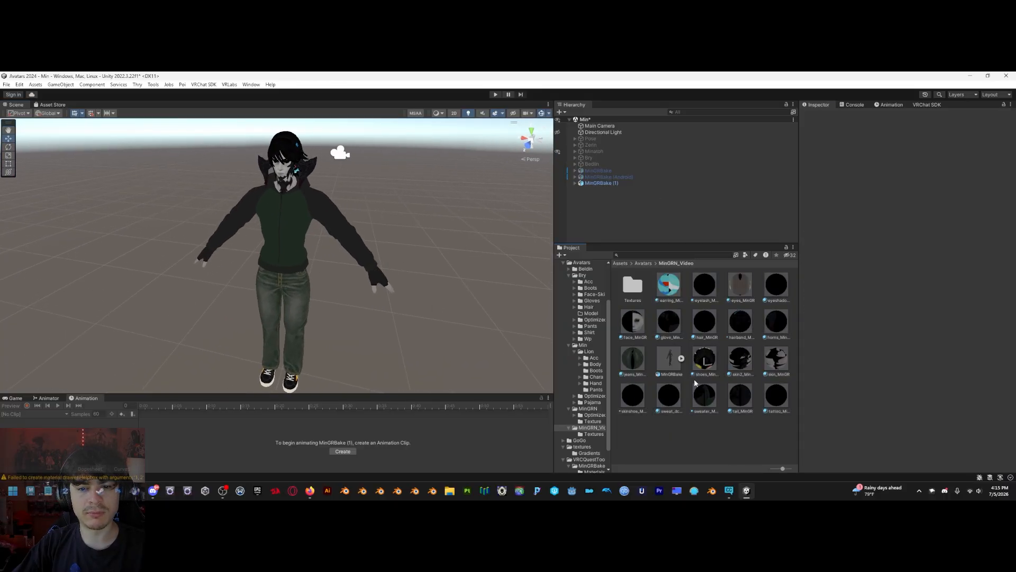
pyautogui.click(712, 401)
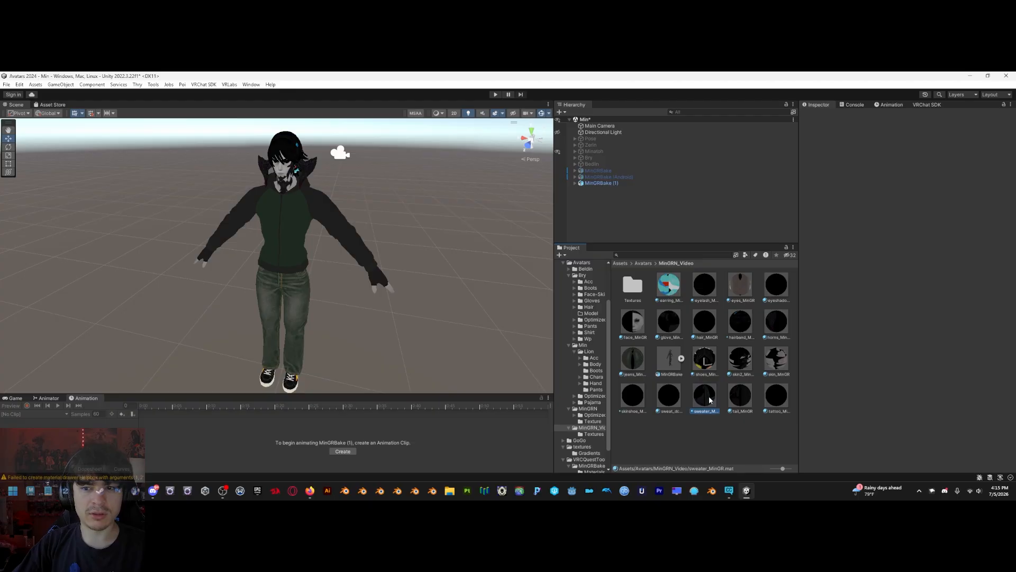
pyautogui.moveTo(506, 220); pyautogui.dragTo(468, 191, button='right')
pyautogui.press('w')
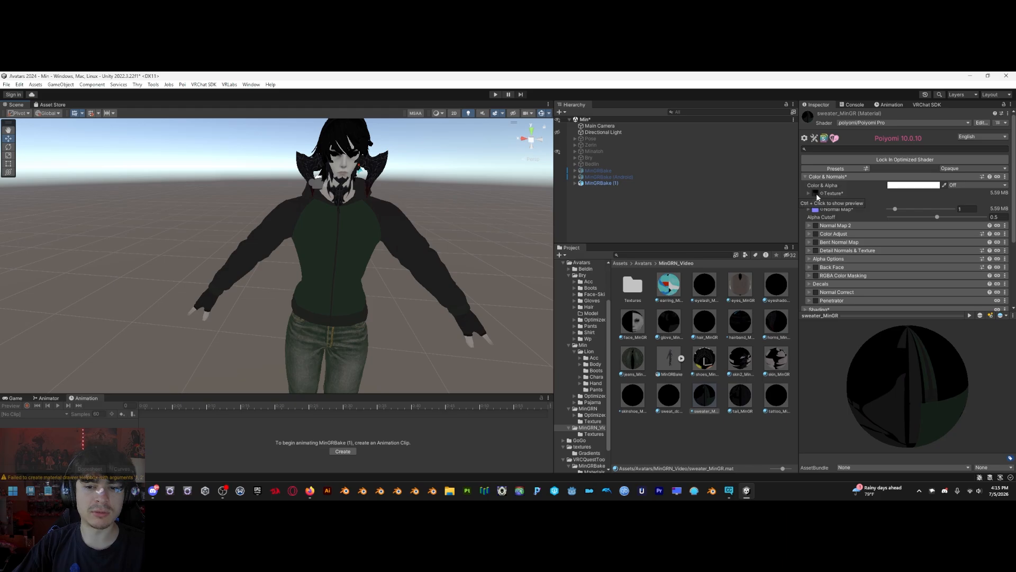
pyautogui.click(816, 194)
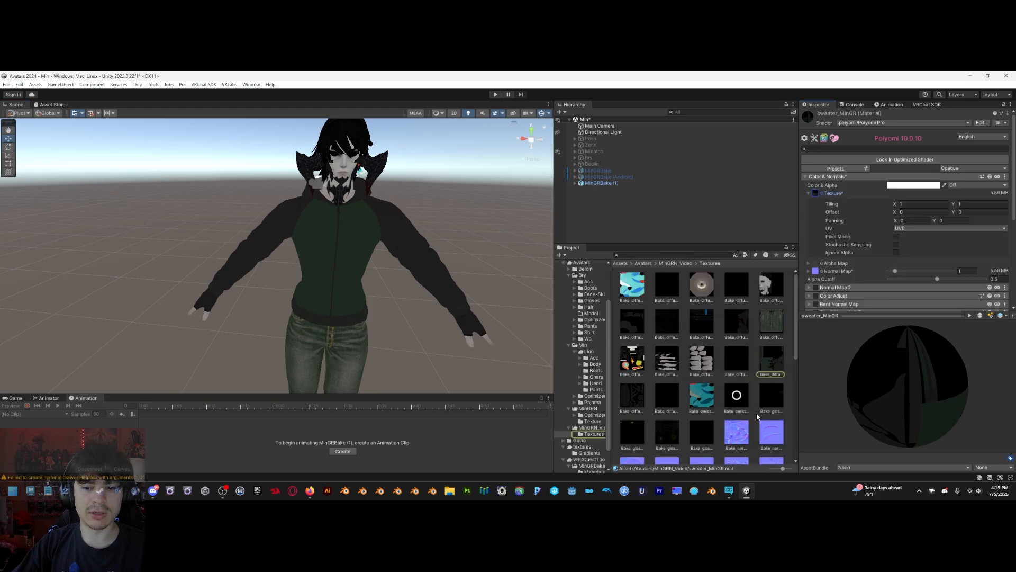
pyautogui.click(766, 370)
# Look through the baked normal maps in the Textures folder for the sweater's normal map
pyautogui.scroll(-2, 753, 360)
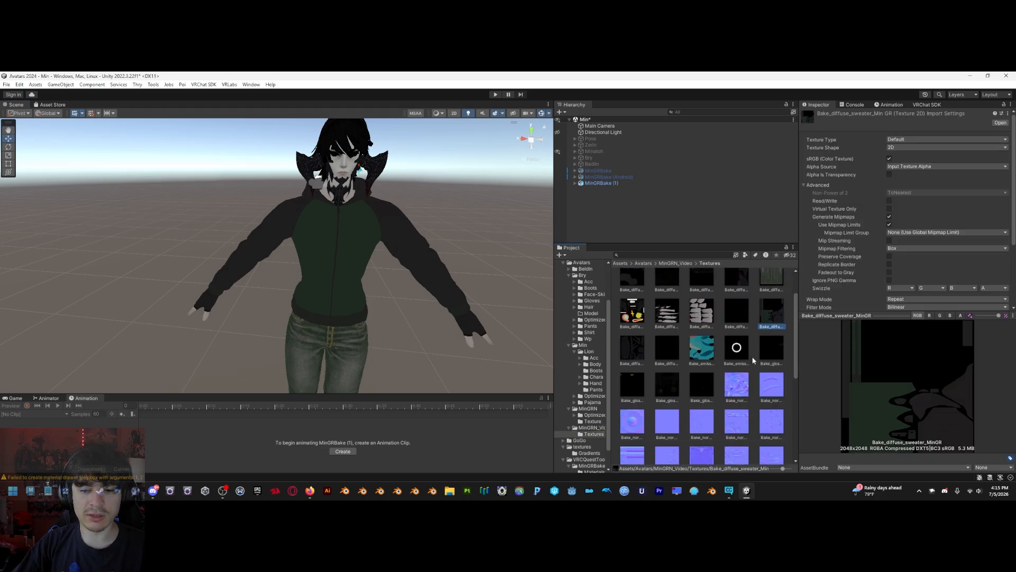
pyautogui.scroll(-1, 702, 394)
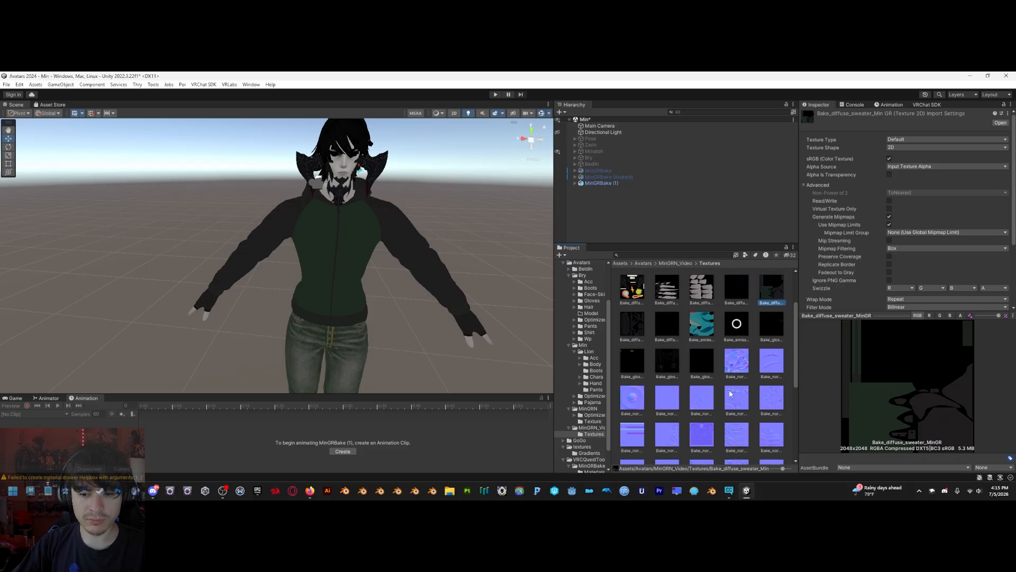
pyautogui.click(737, 400)
pyautogui.press('Up')
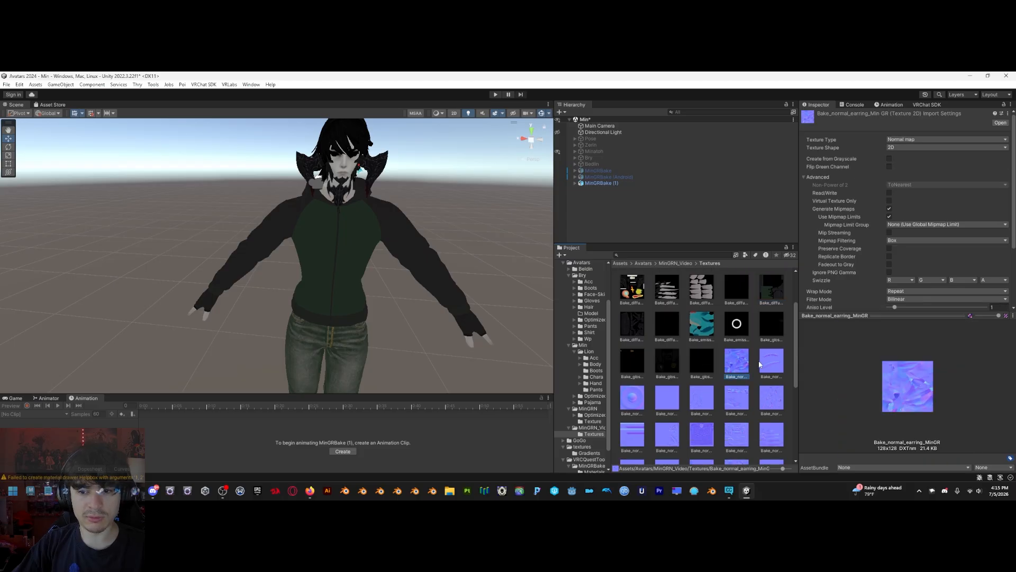
pyautogui.press('Right')
pyautogui.press('Right')
pyautogui.click(670, 433)
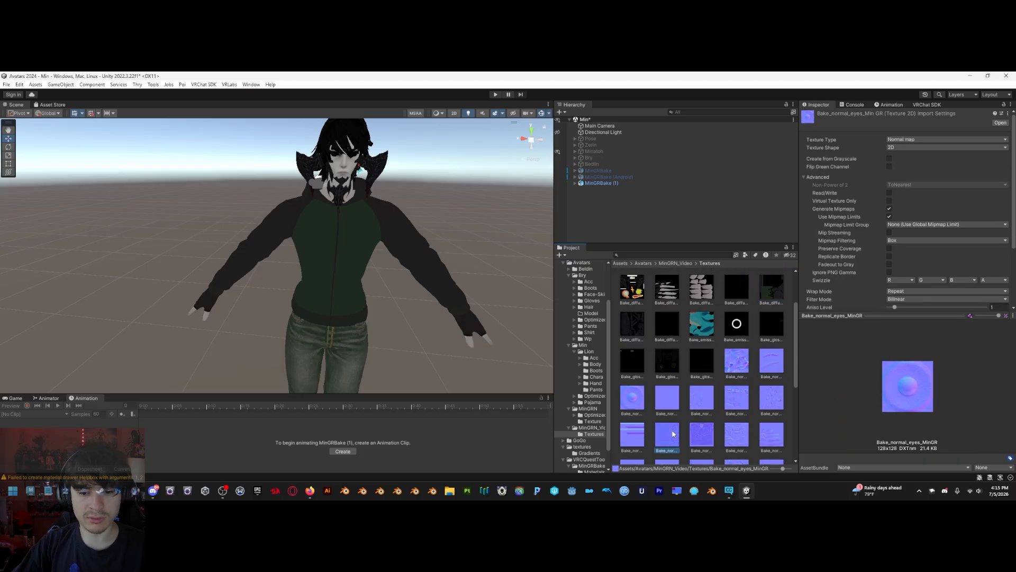
pyautogui.click(637, 435)
pyautogui.click(669, 409)
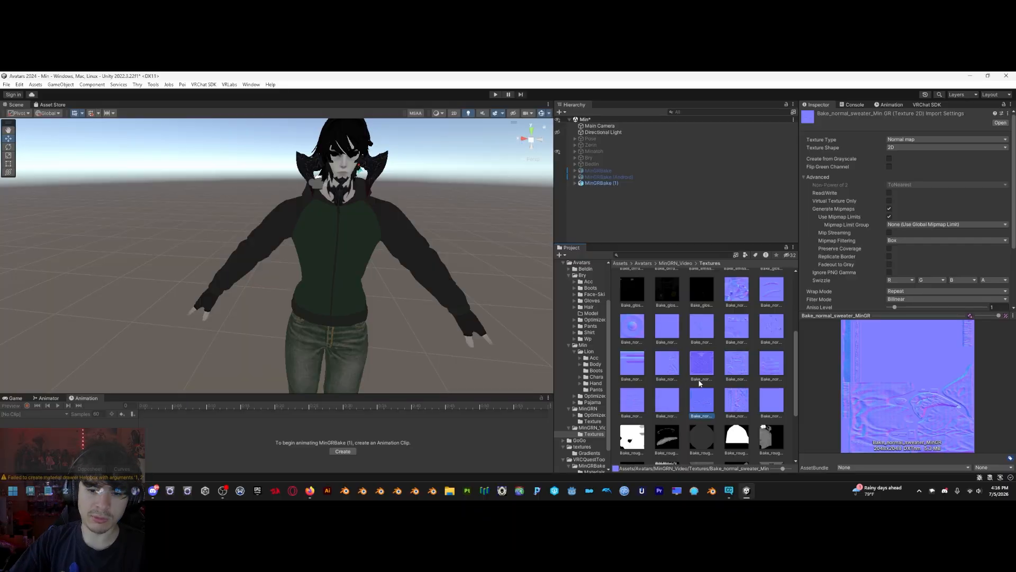
# Return to the MinGRN_Video folder, show the sweater_MinGR material's normal map setting and inspect the sweater on the avatar
pyautogui.click(683, 263)
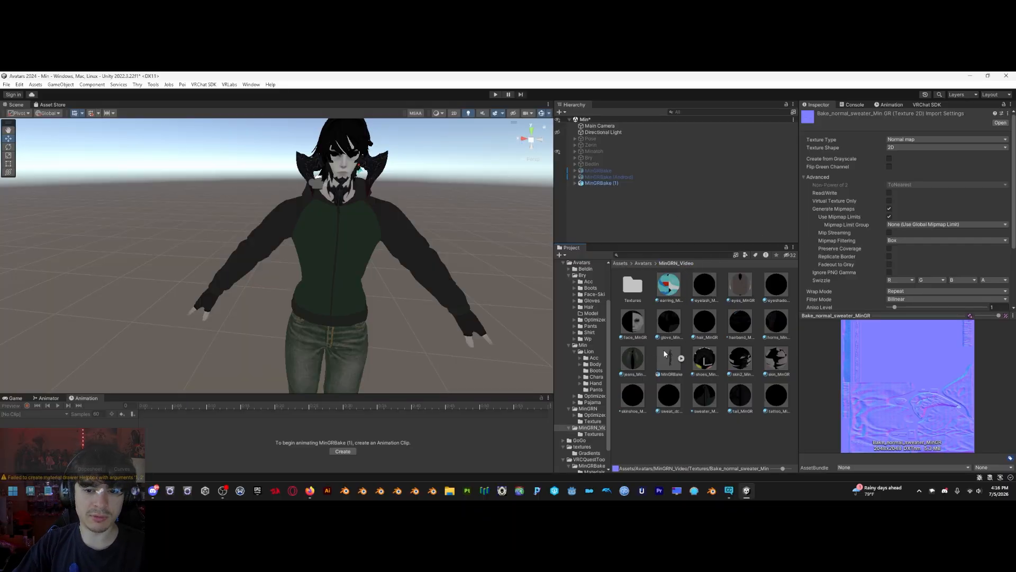
pyautogui.click(704, 396)
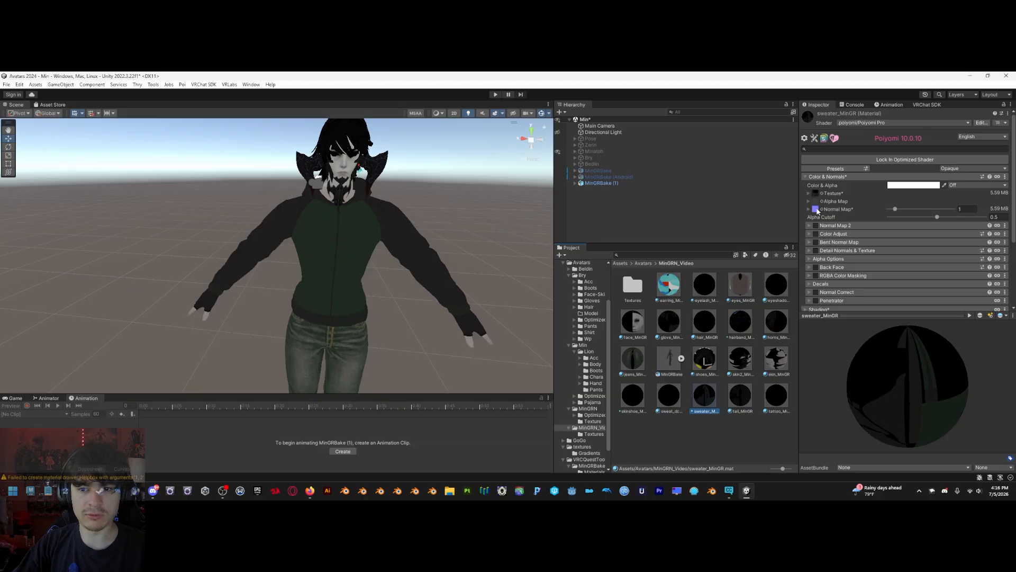
pyautogui.moveTo(393, 207)
pyautogui.mouseDown(button='right')
pyautogui.moveTo(402, 202)
pyautogui.moveTo(352, 199)
pyautogui.moveTo(387, 196)
pyautogui.mouseUp(button='right')
pyautogui.press('s')
pyautogui.press('d')
pyautogui.press('w')
pyautogui.press('w')
pyautogui.press('s')
pyautogui.press('s')
pyautogui.press('w')
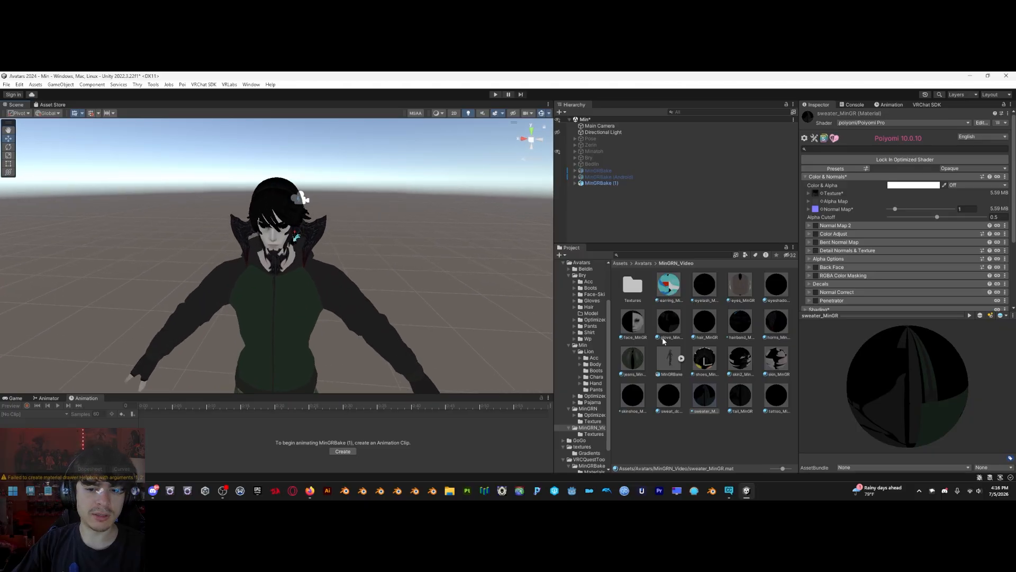
# Select all the materials in the MinGRN_Video folder without the MinGRBake model, and view the available rendering modes
pyautogui.click(771, 396)
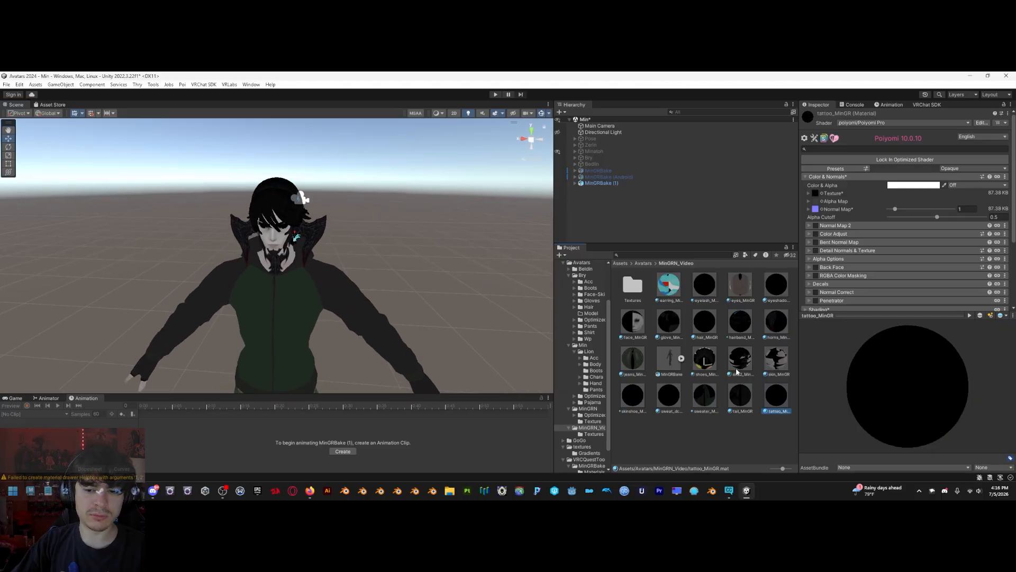
pyautogui.keyDown('shift'); pyautogui.click(669, 291); pyautogui.keyUp('shift')
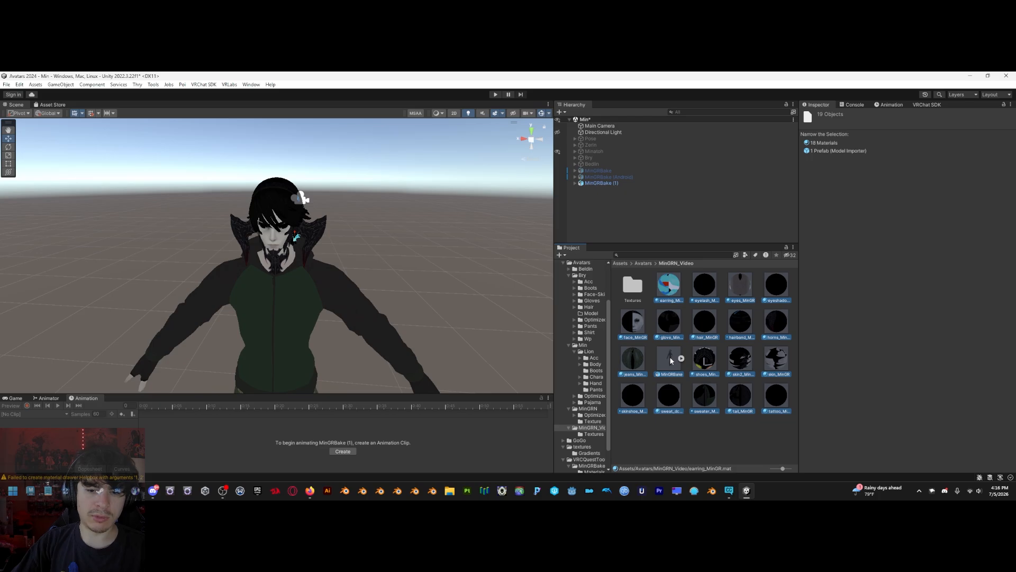
pyautogui.keyDown('ctrl'); pyautogui.click(671, 360); pyautogui.keyUp('ctrl')
pyautogui.moveTo(453, 249); pyautogui.dragTo(447, 251, button='right')
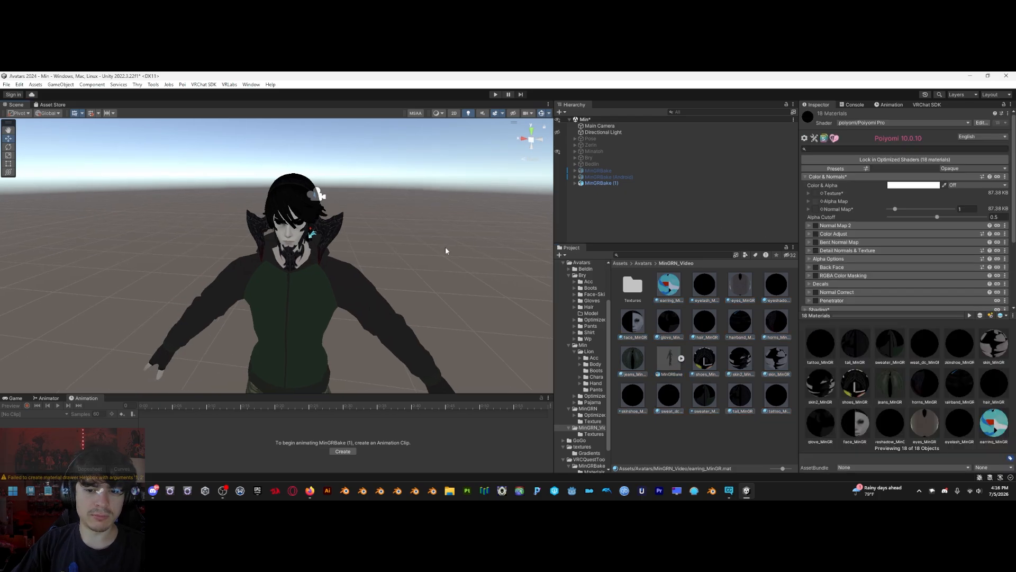
pyautogui.moveTo(373, 241); pyautogui.dragTo(352, 222, button='right')
pyautogui.press('w')
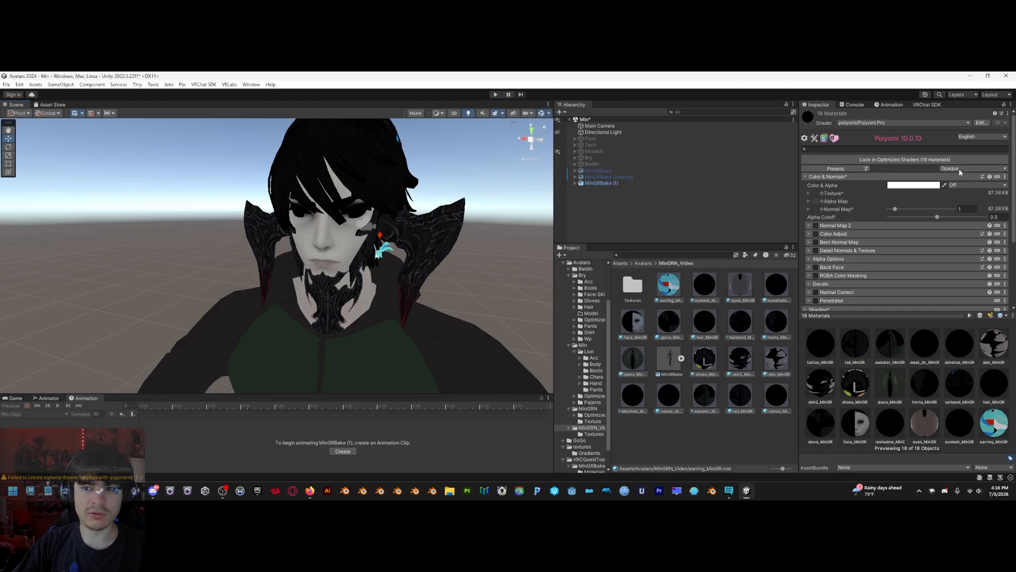
pyautogui.click(960, 169)
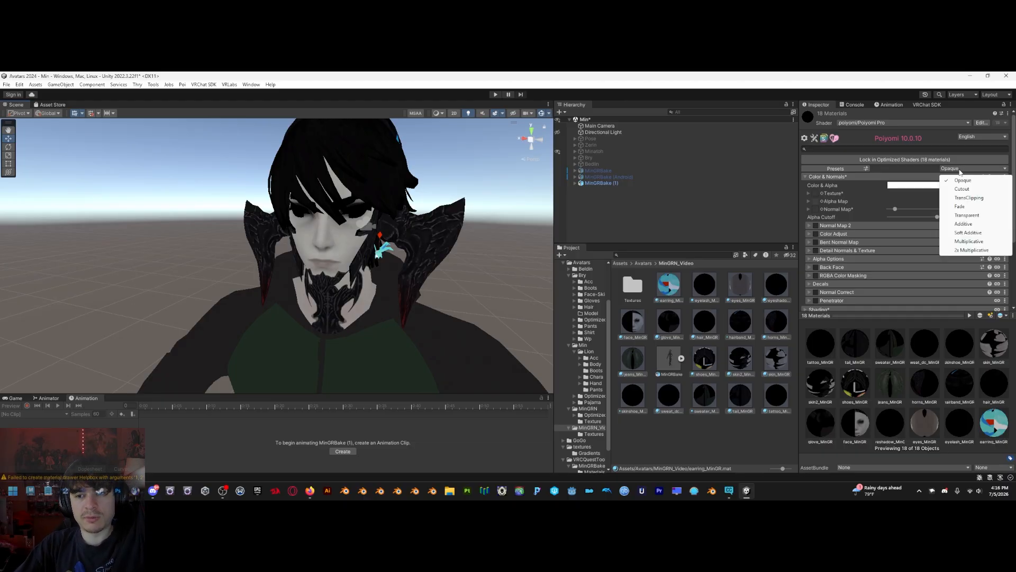
pyautogui.click(925, 170)
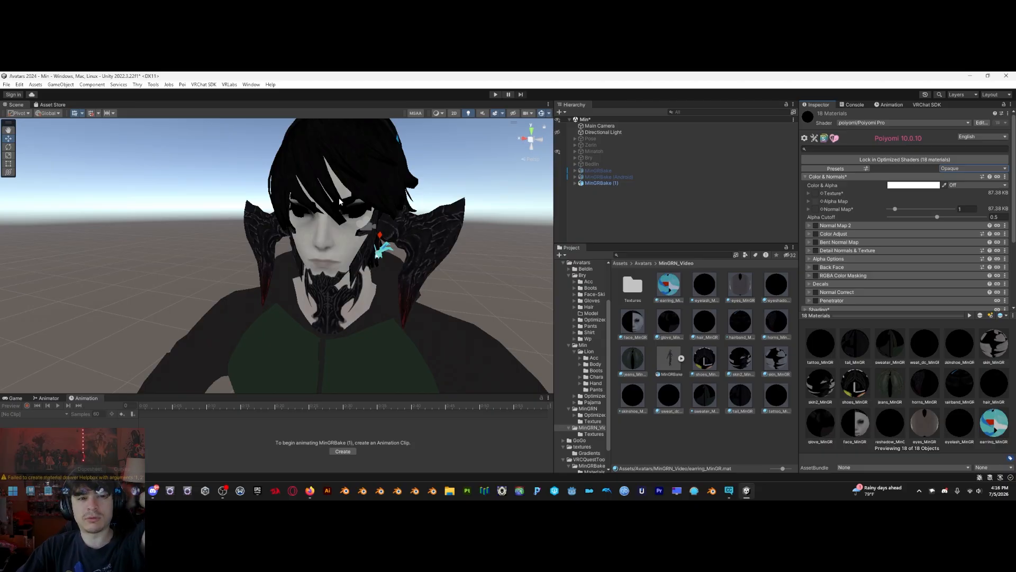
# Set the rendering mode of the selected materials to Cutout and check the avatar's hair, eyes and face
pyautogui.press('s')
pyautogui.moveTo(340, 193); pyautogui.dragTo(319, 228, button='right')
pyautogui.press('w')
pyautogui.press('s')
pyautogui.scroll(-2, 351, 190)
pyautogui.press('w')
pyautogui.press('s')
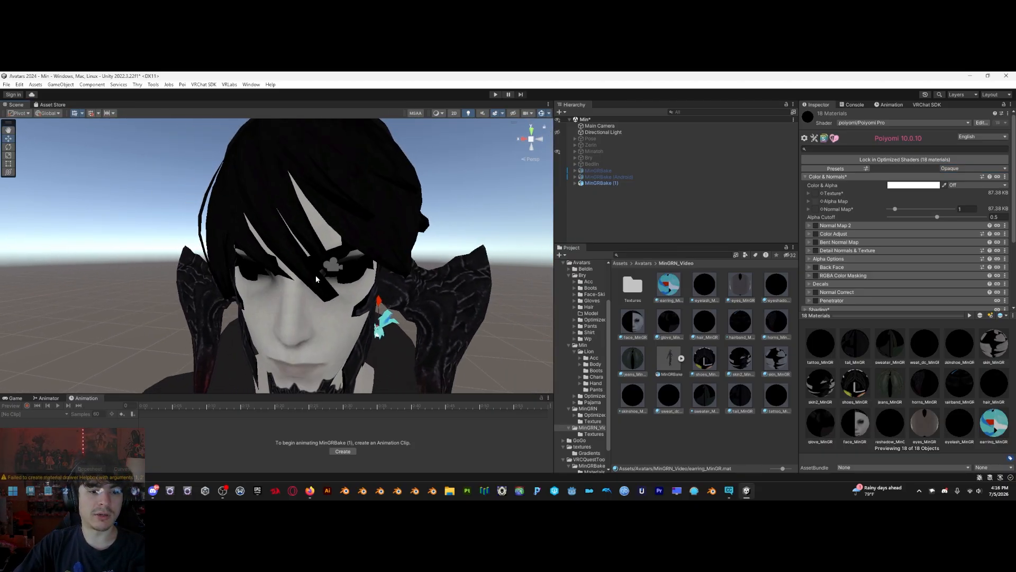
pyautogui.click(968, 169)
pyautogui.click(966, 189)
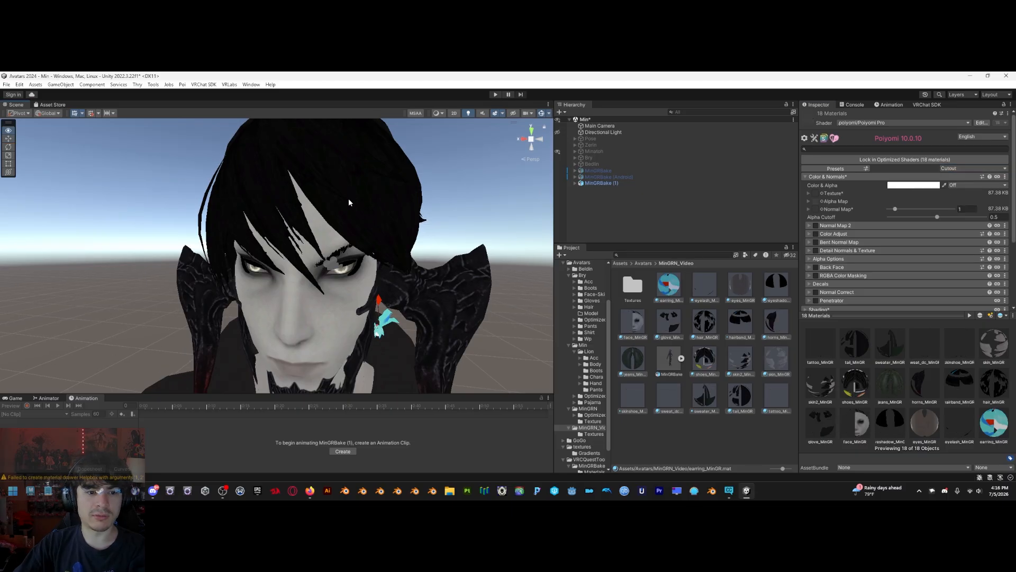
pyautogui.press('s')
pyautogui.moveTo(318, 222); pyautogui.dragTo(339, 196, button='right')
pyautogui.press('w')
pyautogui.press('s')
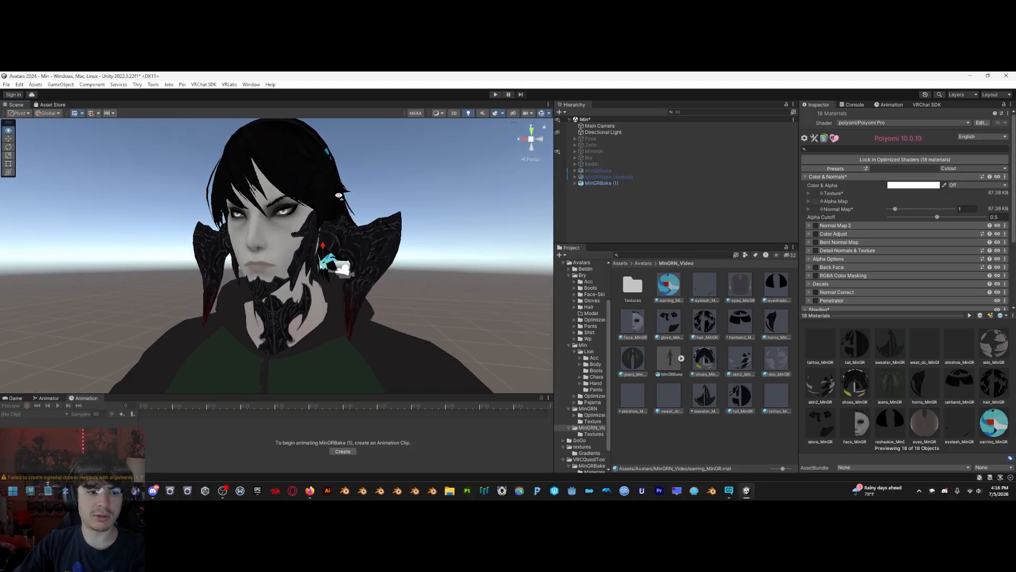
# Lower the hair_MinGR material's Alpha Cutoff to 0.127 and check the hair on the avatar
pyautogui.click(720, 445)
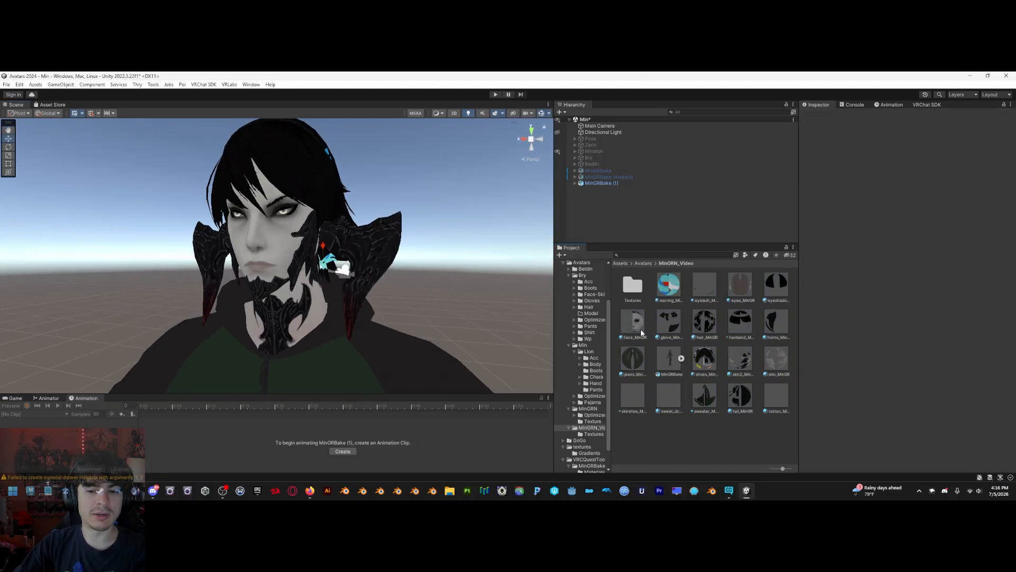
pyautogui.press('w')
pyautogui.moveTo(374, 256); pyautogui.dragTo(341, 258, button='right')
pyautogui.press('a')
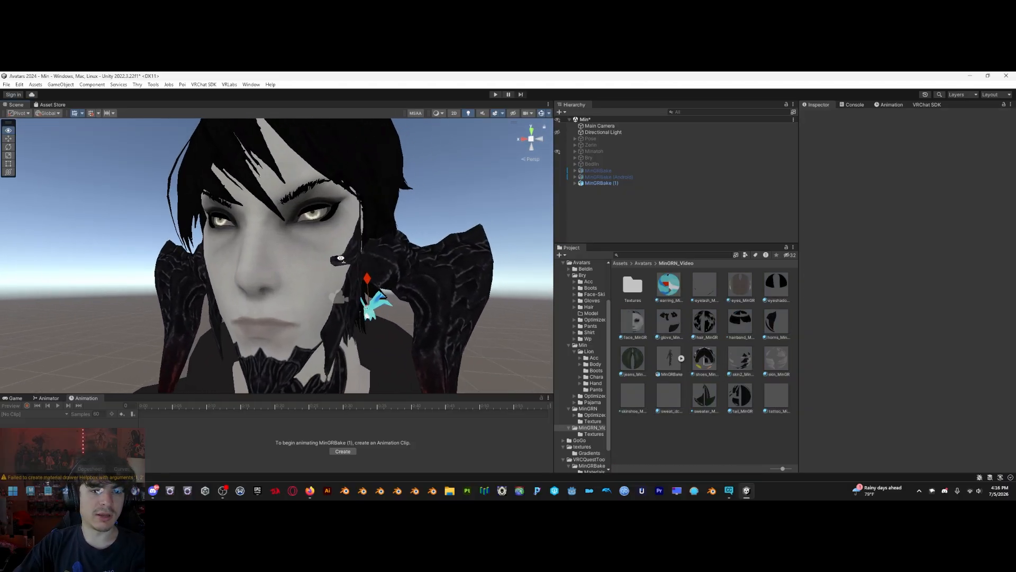
pyautogui.moveTo(356, 223); pyautogui.dragTo(249, 246, button='right')
pyautogui.click(712, 333)
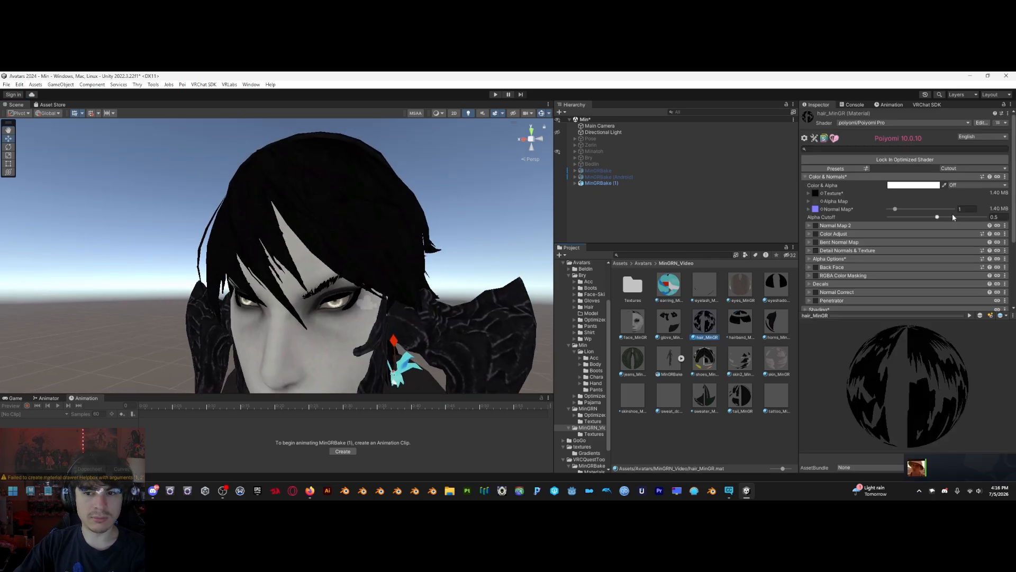
pyautogui.moveTo(942, 217); pyautogui.dragTo(903, 224)
pyautogui.moveTo(394, 230); pyautogui.dragTo(417, 256, button='right')
pyautogui.scroll(-8, 418, 256)
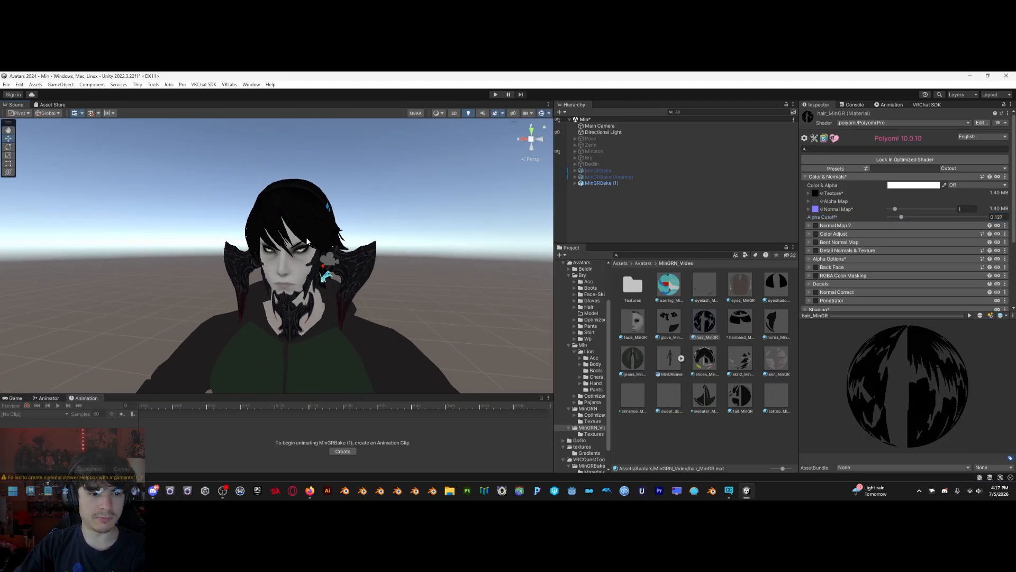
pyautogui.moveTo(275, 242); pyautogui.dragTo(281, 233, button='right')
pyautogui.scroll(5, 281, 233)
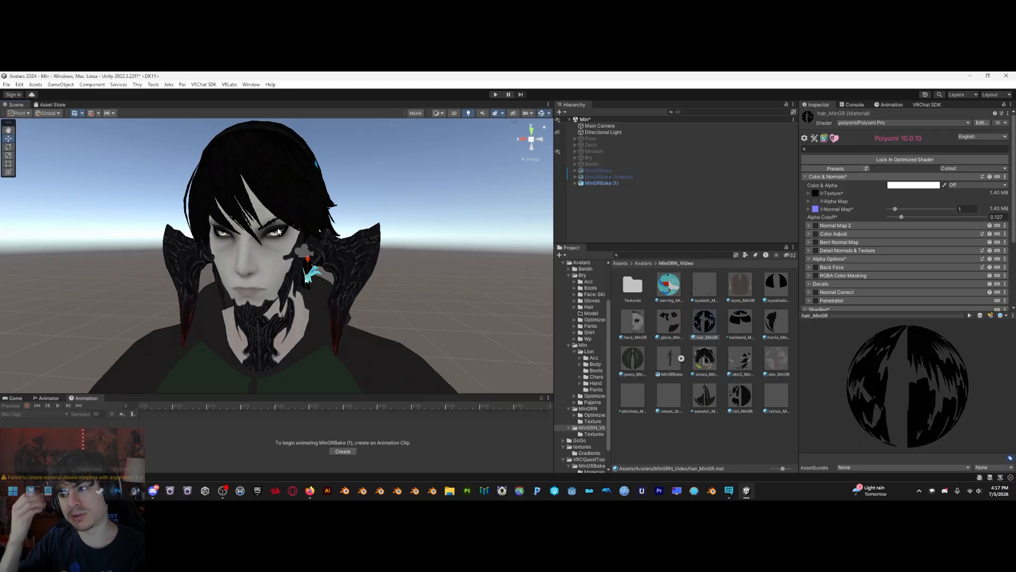
# Inspect the avatar's head, sweater and arms from the front in the scene
pyautogui.scroll(-7, 401, 245)
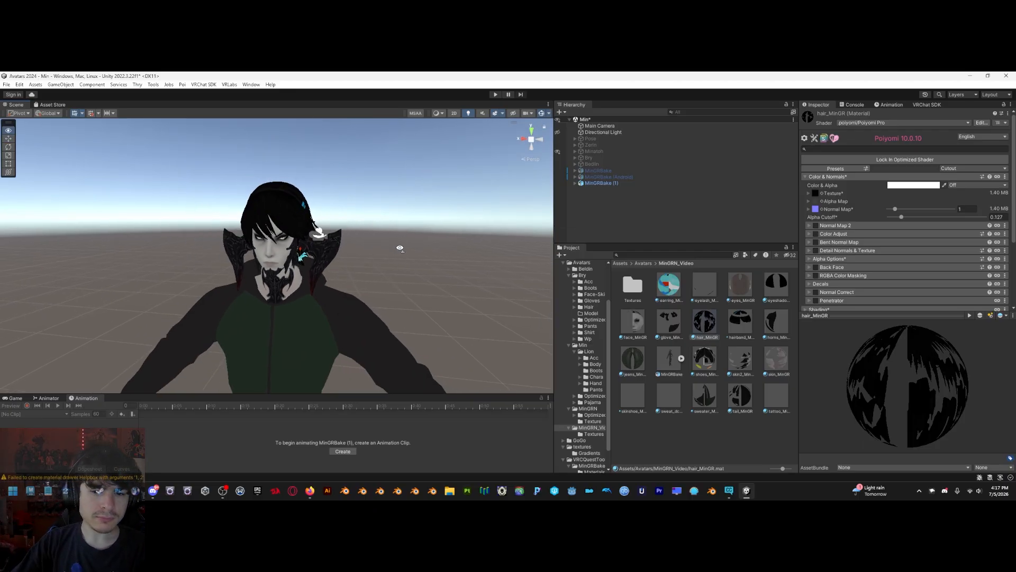
pyautogui.scroll(2, 400, 245)
pyautogui.scroll(-2, 400, 246)
pyautogui.moveTo(400, 245); pyautogui.dragTo(398, 251, button='right')
pyautogui.scroll(3, 399, 248)
pyautogui.press('w')
pyautogui.press('q')
pyautogui.press('a')
pyautogui.press('s')
pyautogui.moveTo(328, 255); pyautogui.dragTo(325, 246, button='right')
pyautogui.press('w')
pyautogui.press('d')
pyautogui.press('w')
pyautogui.press('s')
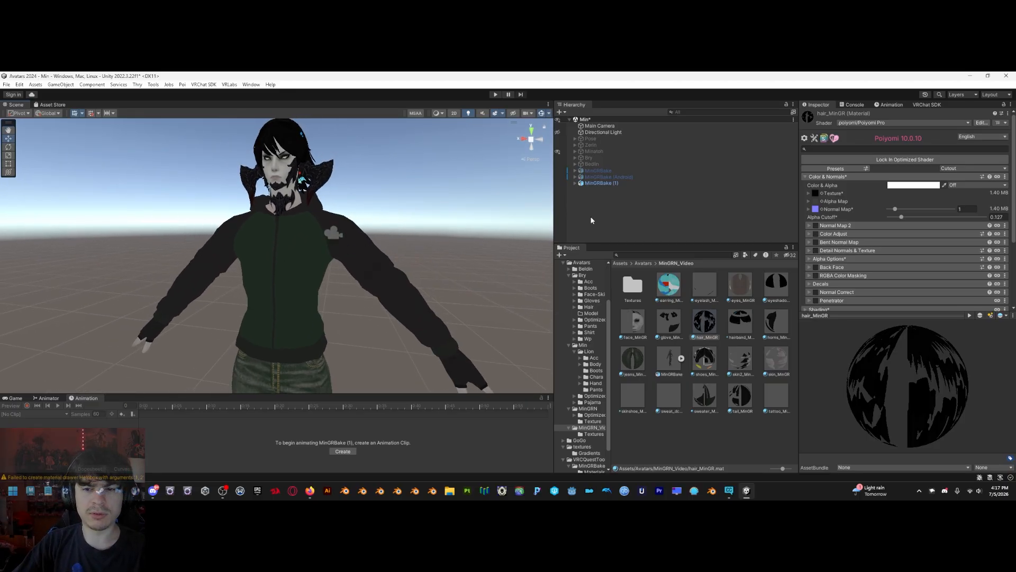
# Select the sweater_MinGR material and lock the Inspector on it
pyautogui.click(805, 177)
pyautogui.click(805, 177)
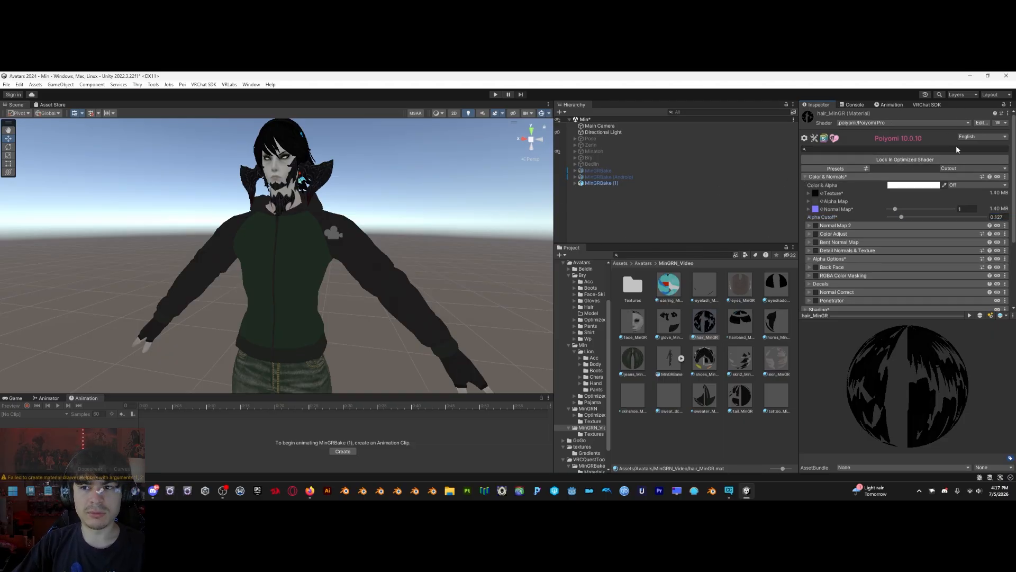
pyautogui.click(705, 392)
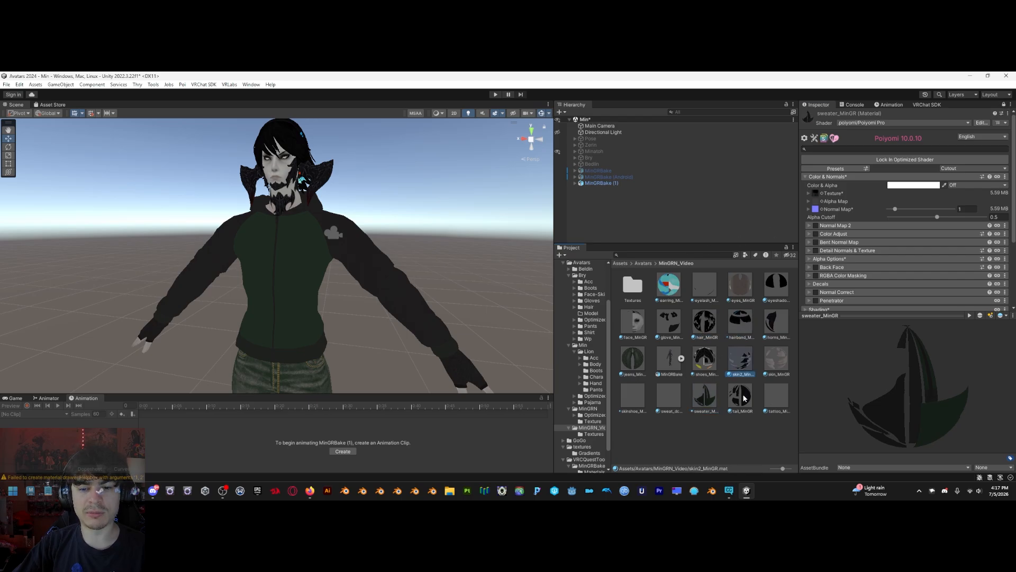
pyautogui.click(710, 401)
pyautogui.click(1004, 105)
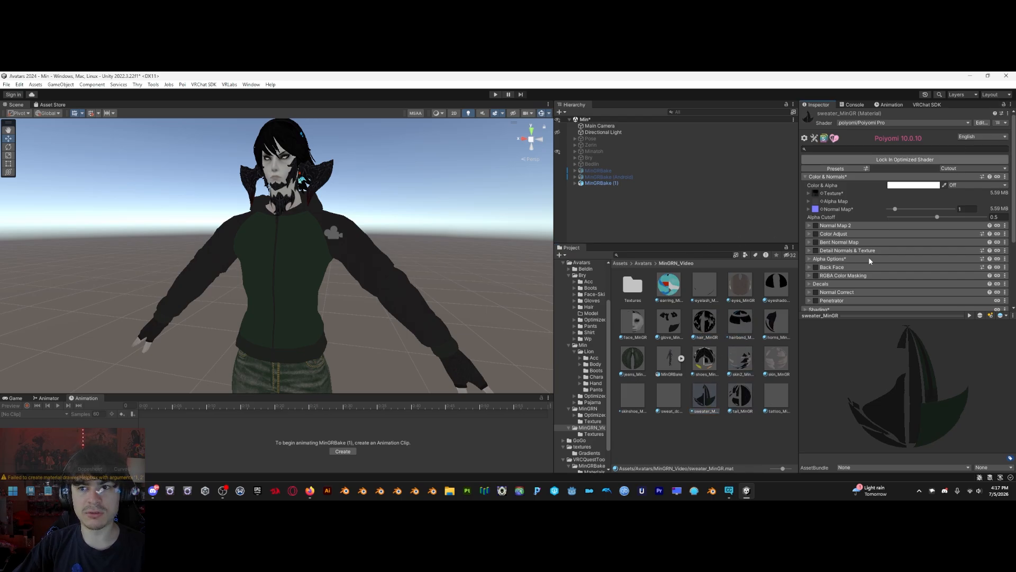
# Check the Inspector lock by selecting the tail, skin2 and shoes materials, and finish with the Inspector locked on sweater_MinGR
pyautogui.click(740, 396)
pyautogui.click(741, 362)
pyautogui.click(705, 361)
pyautogui.click(705, 397)
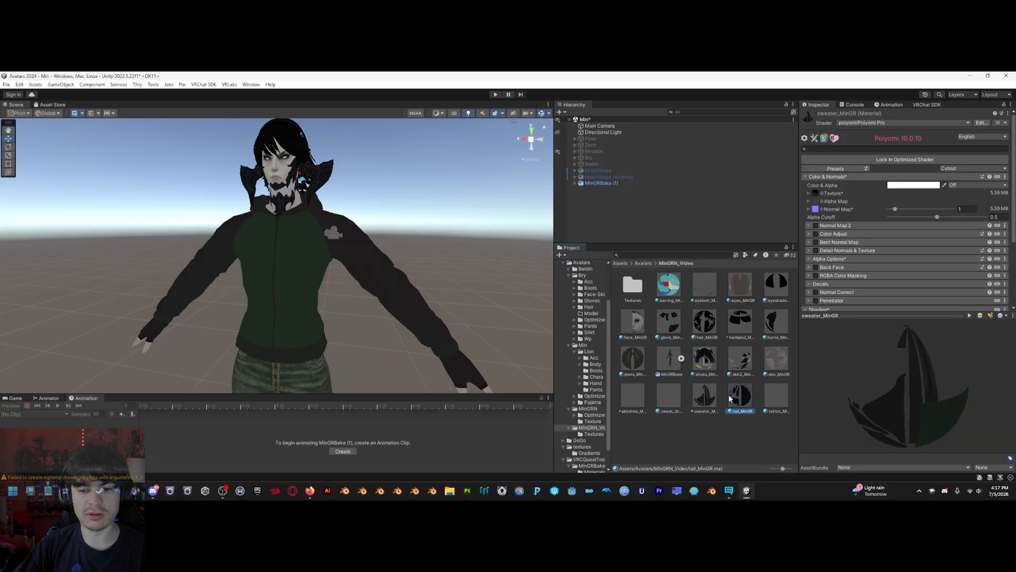
pyautogui.click(1005, 106)
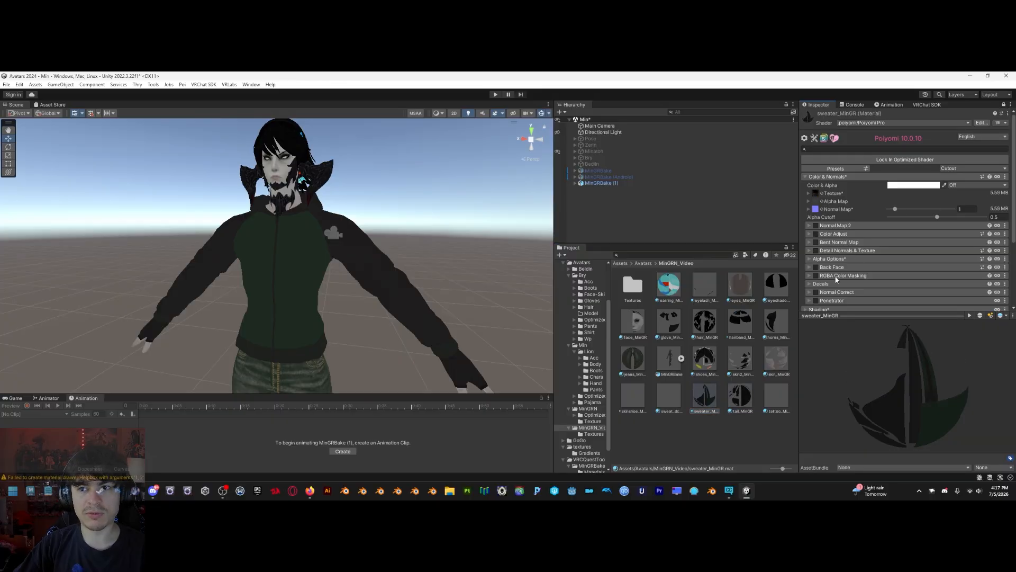
pyautogui.click(740, 397)
pyautogui.click(740, 364)
pyautogui.click(706, 361)
pyautogui.click(704, 398)
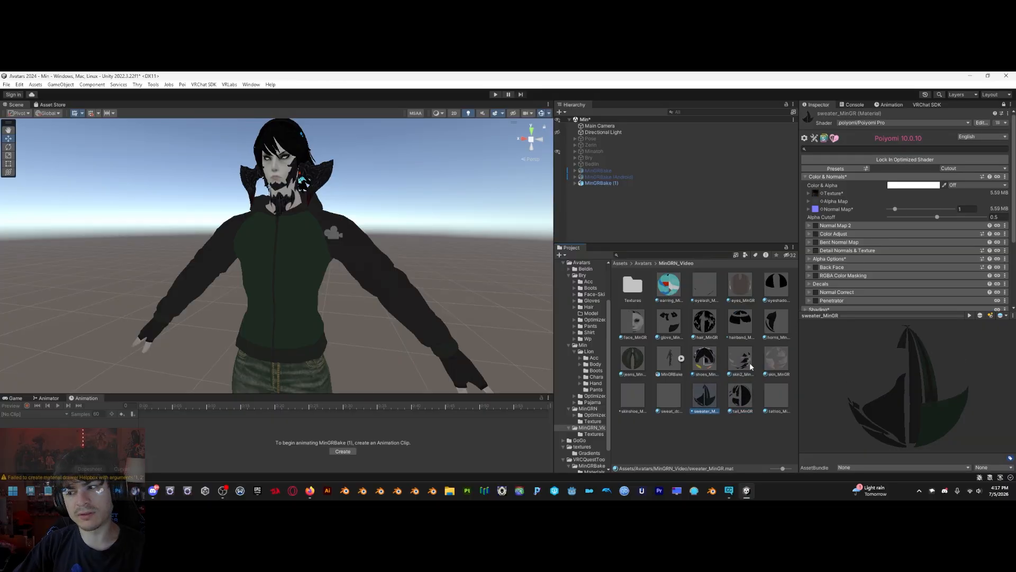
# Enable Reflections & Specular in the sweater_MinGR material's Shading settings and check the shine on the avatar's sweater
pyautogui.click(806, 178)
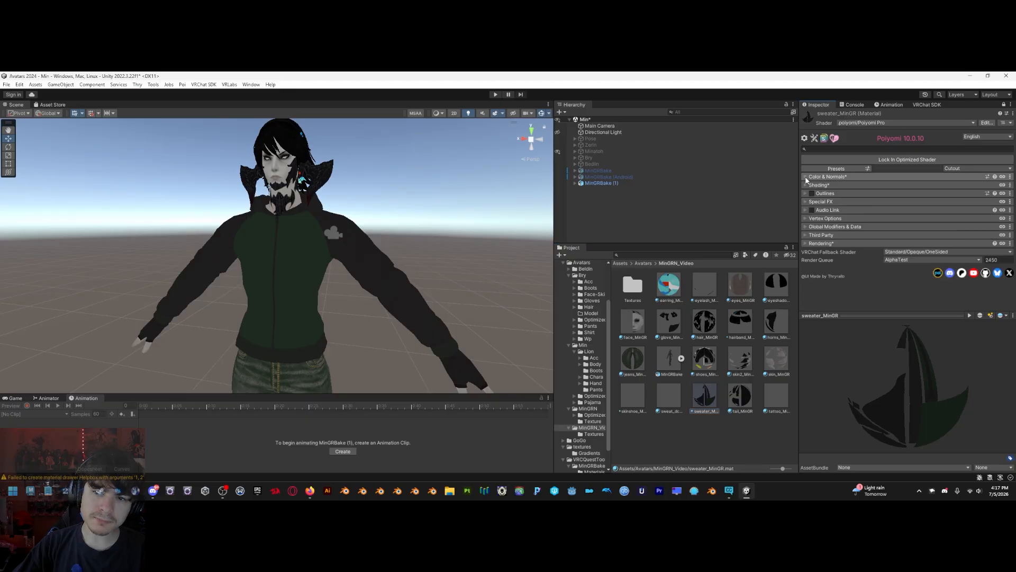
pyautogui.click(807, 185)
pyautogui.scroll(-3, 812, 232)
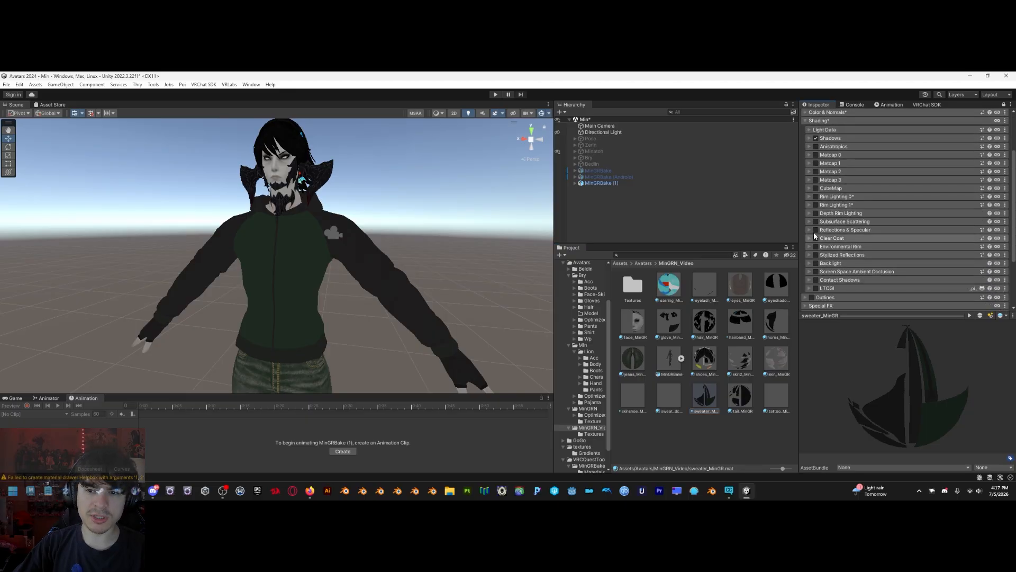
pyautogui.click(811, 231)
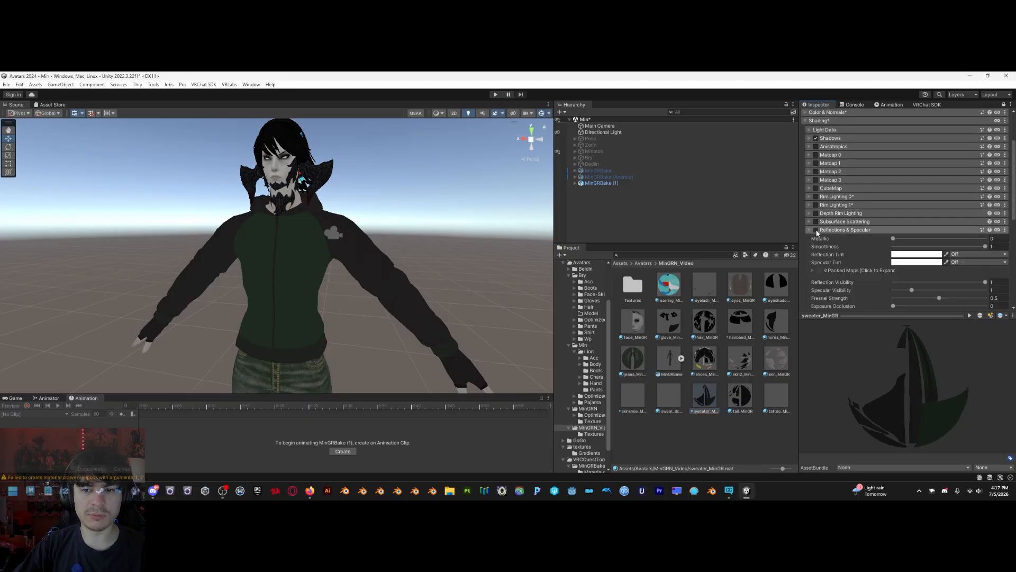
pyautogui.click(816, 230)
pyautogui.keyDown('alt'); pyautogui.moveTo(381, 275); pyautogui.dragTo(409, 280); pyautogui.keyUp('alt')
pyautogui.scroll(2, 409, 280)
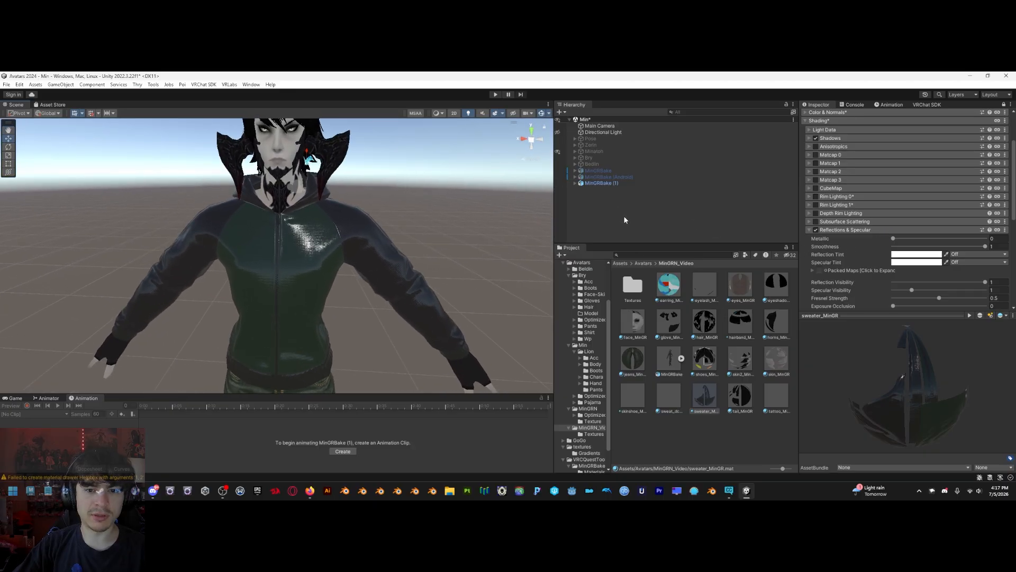
# Assign the Bake_glossy_sweater texture from the Textures folder as the sweater's packed Metallic Map and set Metallic to 1
pyautogui.doubleClick(633, 286)
pyautogui.scroll(-5, 724, 333)
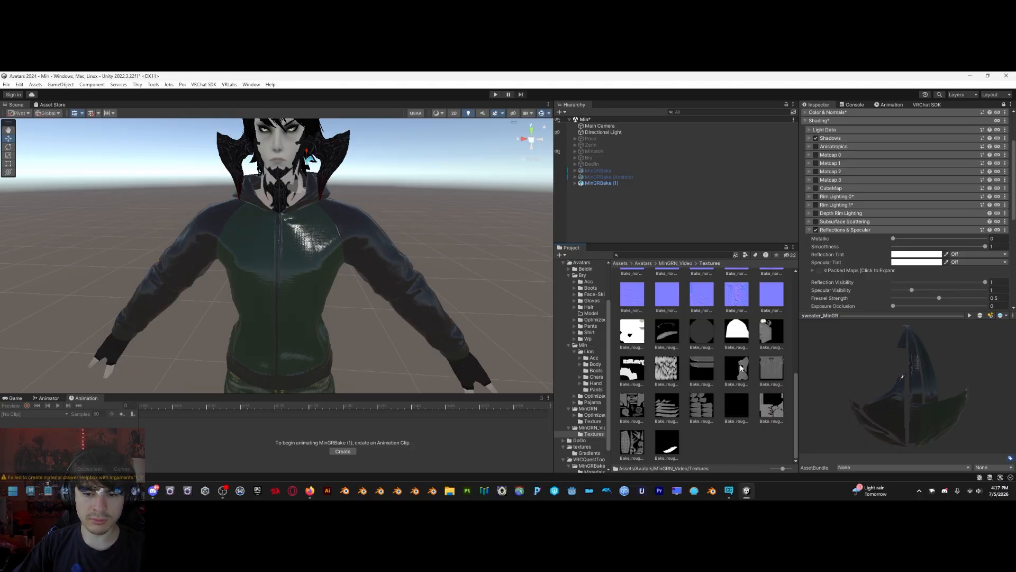
pyautogui.scroll(5, 742, 368)
pyautogui.scroll(-1, 703, 420)
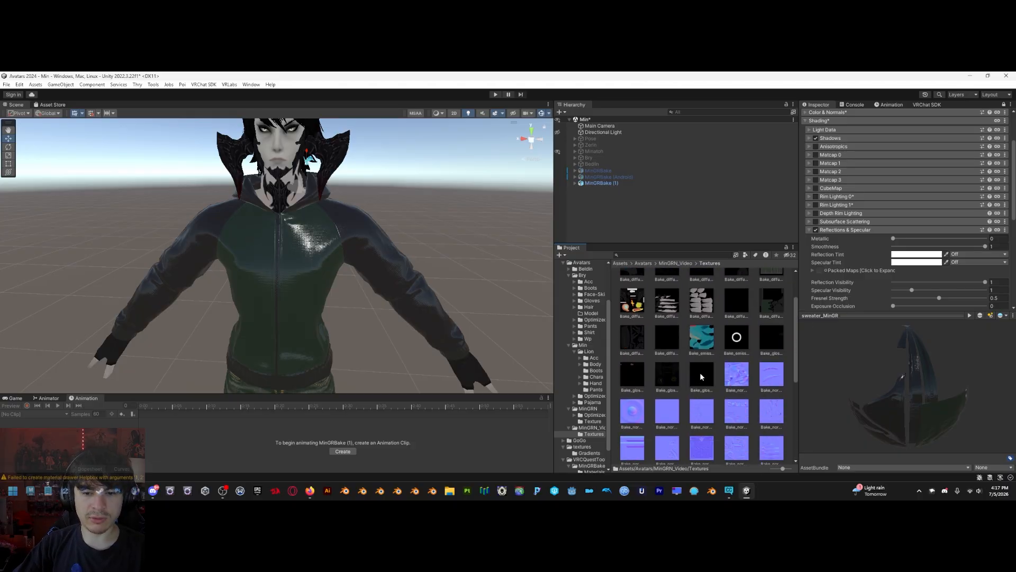
pyautogui.click(701, 376)
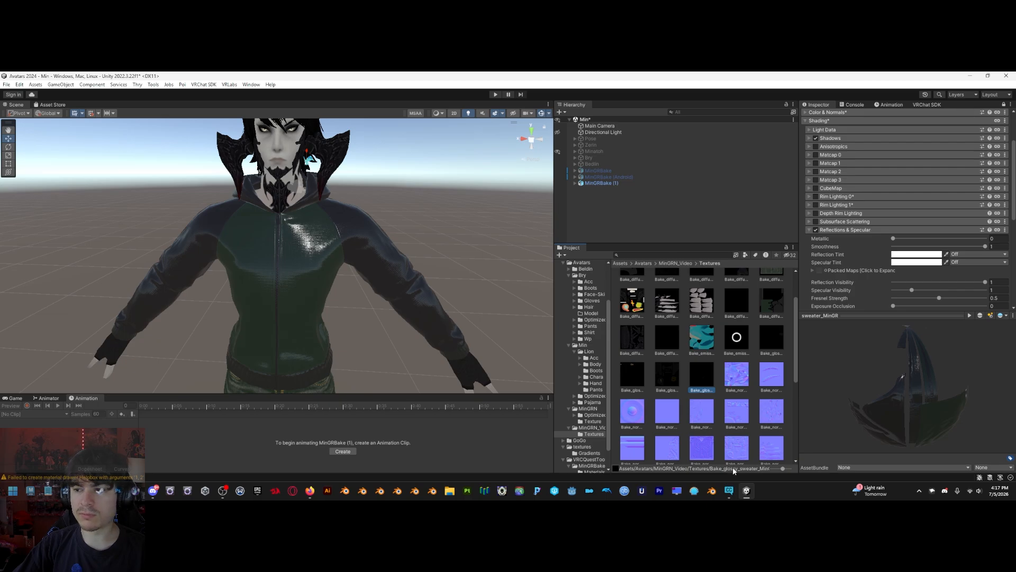
pyautogui.click(812, 271)
pyautogui.scroll(-3, 841, 207)
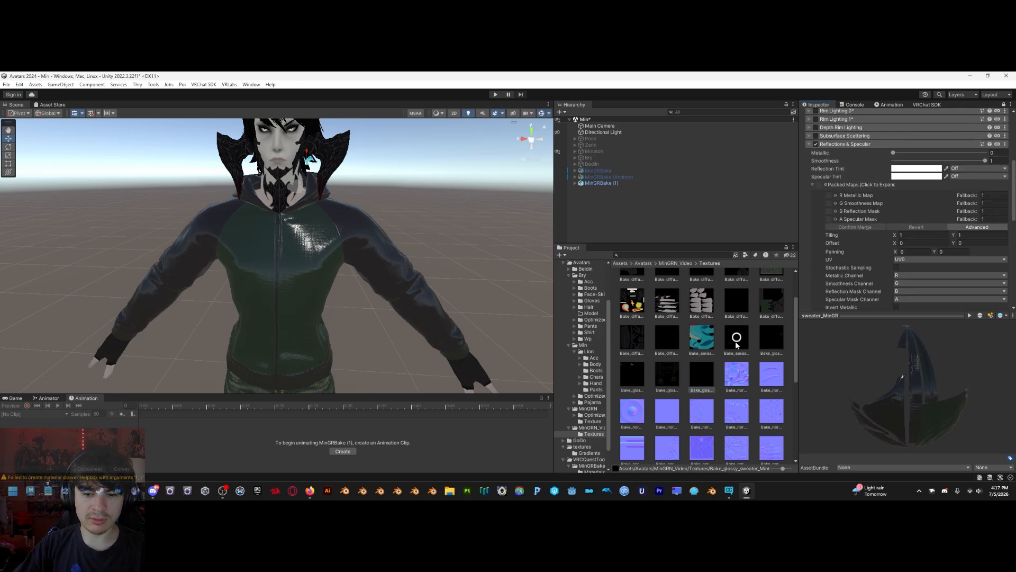
pyautogui.moveTo(700, 380); pyautogui.dragTo(836, 201)
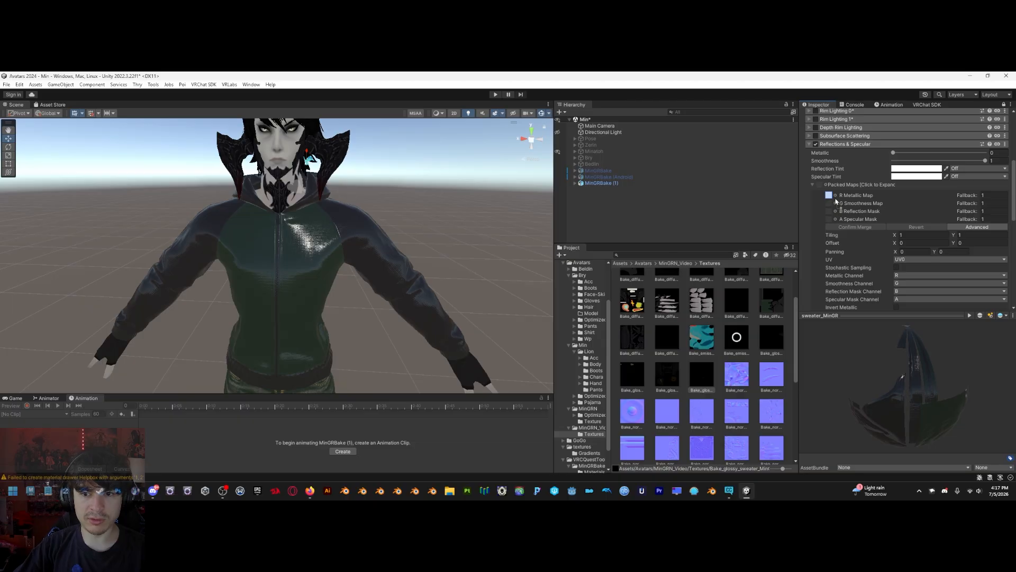
pyautogui.moveTo(894, 153); pyautogui.dragTo(1004, 152)
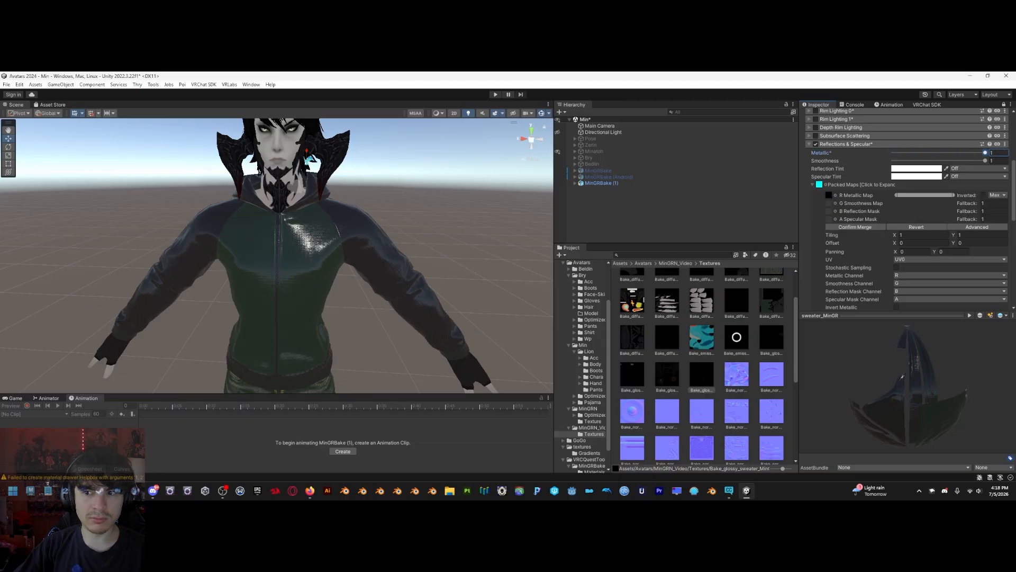
# Assign the Bake_roughness_sweater texture as the sweater's Smoothness Map, set it to inverted and compare the effect on the avatar
pyautogui.scroll(-5, 730, 361)
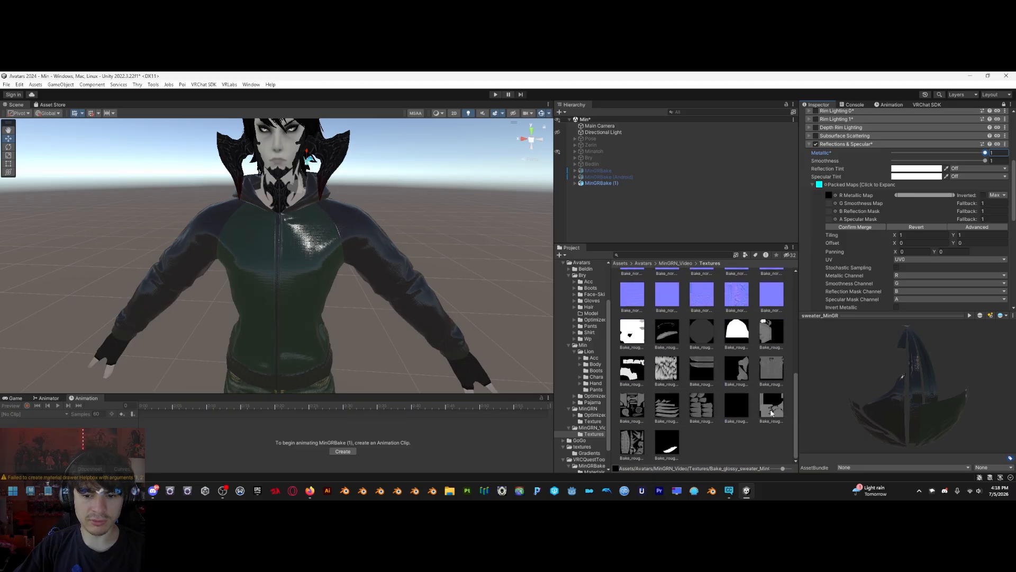
pyautogui.click(771, 410)
pyautogui.moveTo(770, 416); pyautogui.dragTo(839, 224)
pyautogui.scroll(-2, 840, 224)
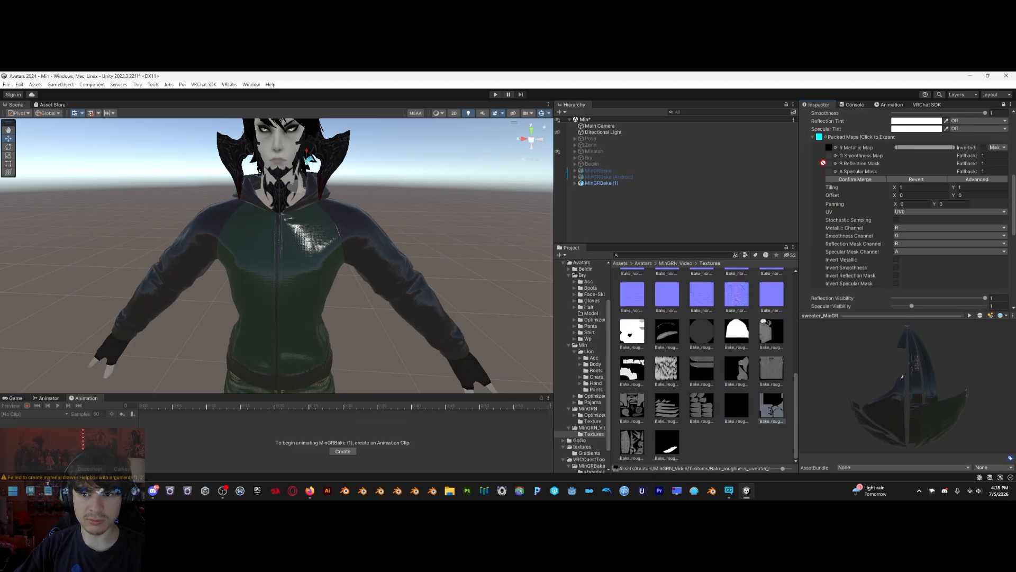
pyautogui.moveTo(829, 158); pyautogui.dragTo(829, 156)
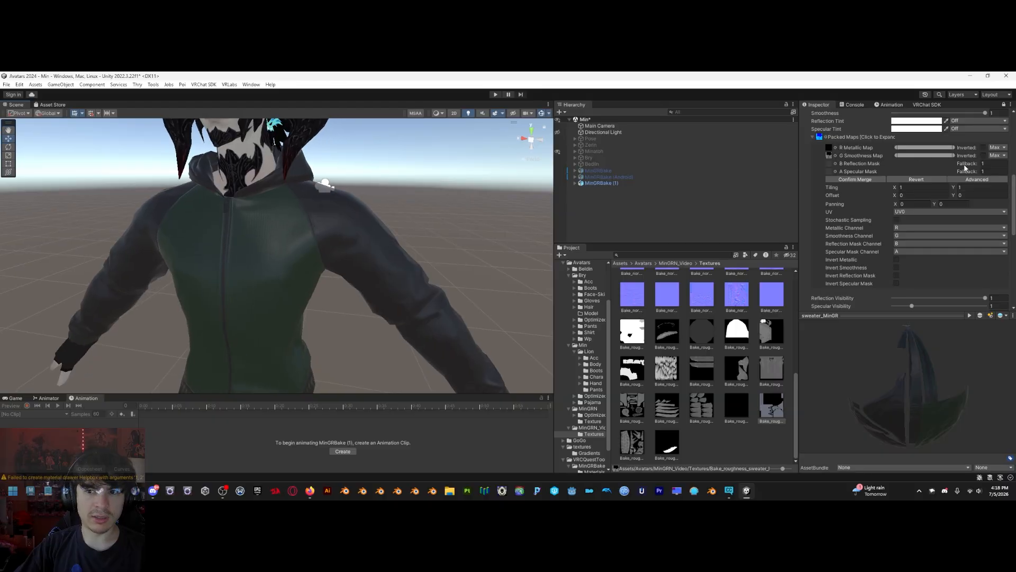
pyautogui.click(984, 156)
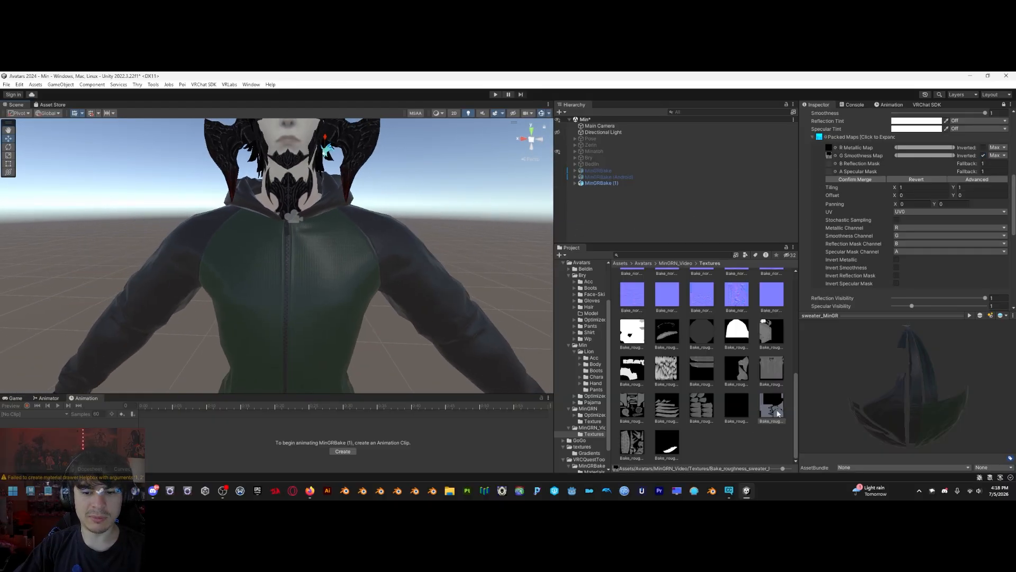
pyautogui.scroll(-3, 389, 205)
pyautogui.scroll(2, 388, 200)
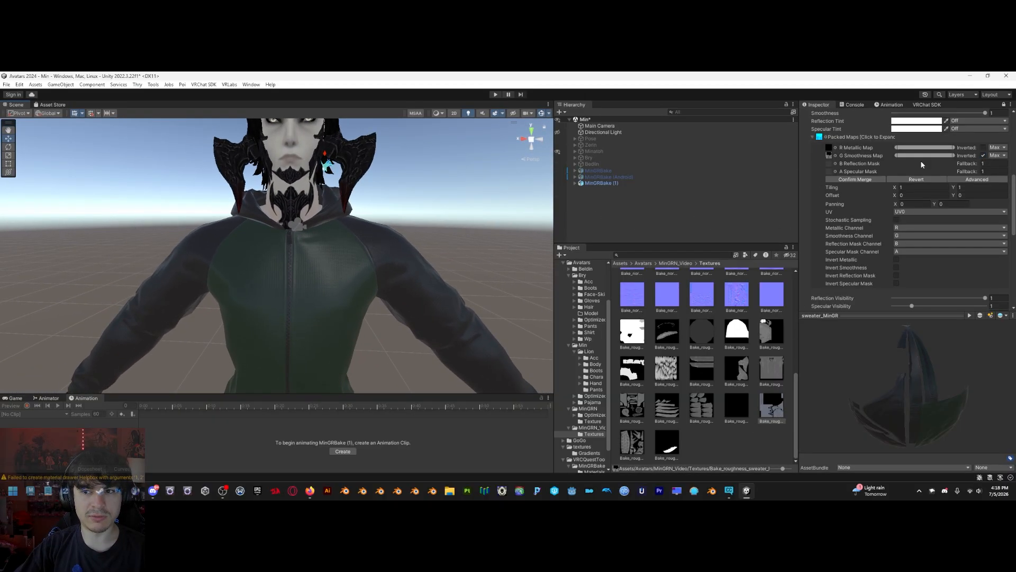
pyautogui.click(984, 156)
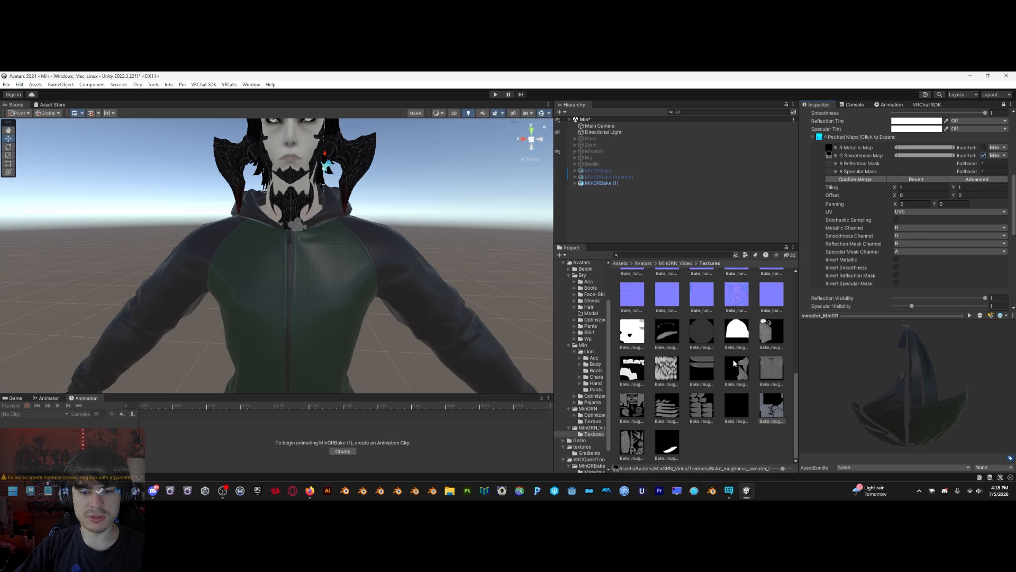
# Assign the Bake_glossy_sweater texture as the sweater's Reflection Mask and check the sweater from several angles
pyautogui.scroll(5, 733, 360)
pyautogui.click(697, 439)
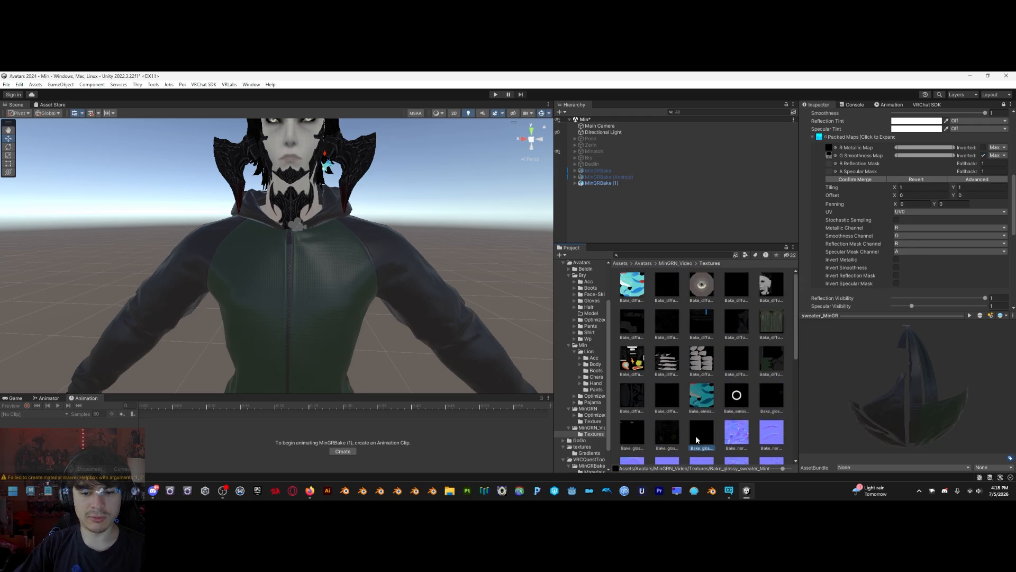
pyautogui.moveTo(704, 436); pyautogui.dragTo(831, 236)
pyautogui.scroll(4, 381, 231)
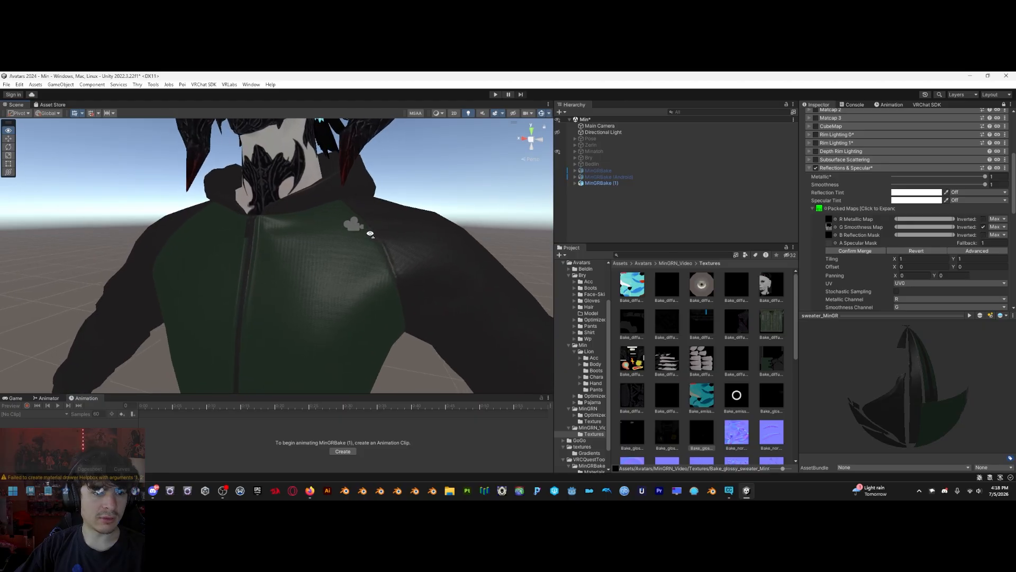
pyautogui.keyDown('alt'); pyautogui.moveTo(370, 231); pyautogui.dragTo(346, 246); pyautogui.keyUp('alt')
pyautogui.scroll(-4, 265, 239)
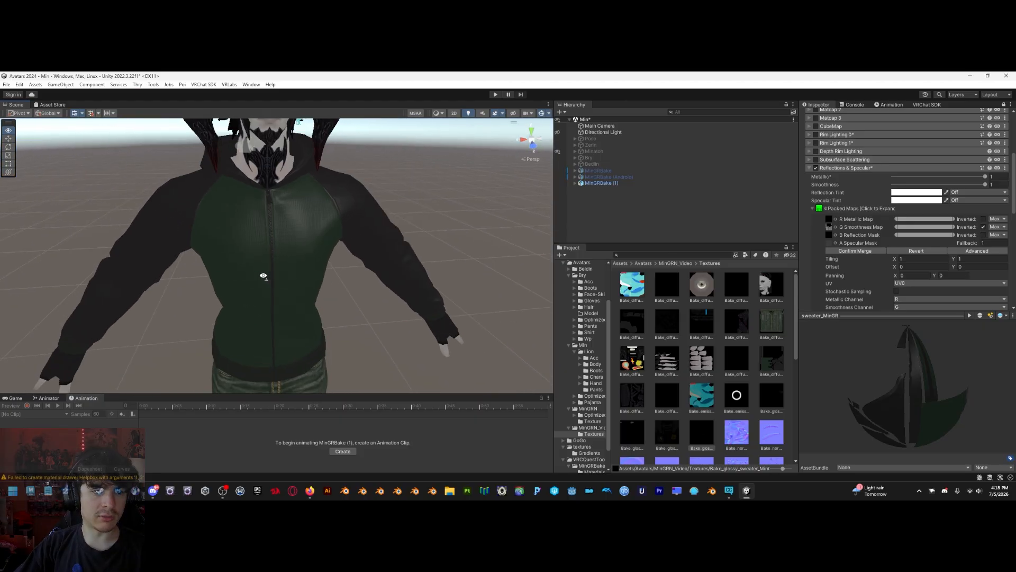
pyautogui.keyDown('alt'); pyautogui.moveTo(265, 239); pyautogui.dragTo(365, 258); pyautogui.keyUp('alt')
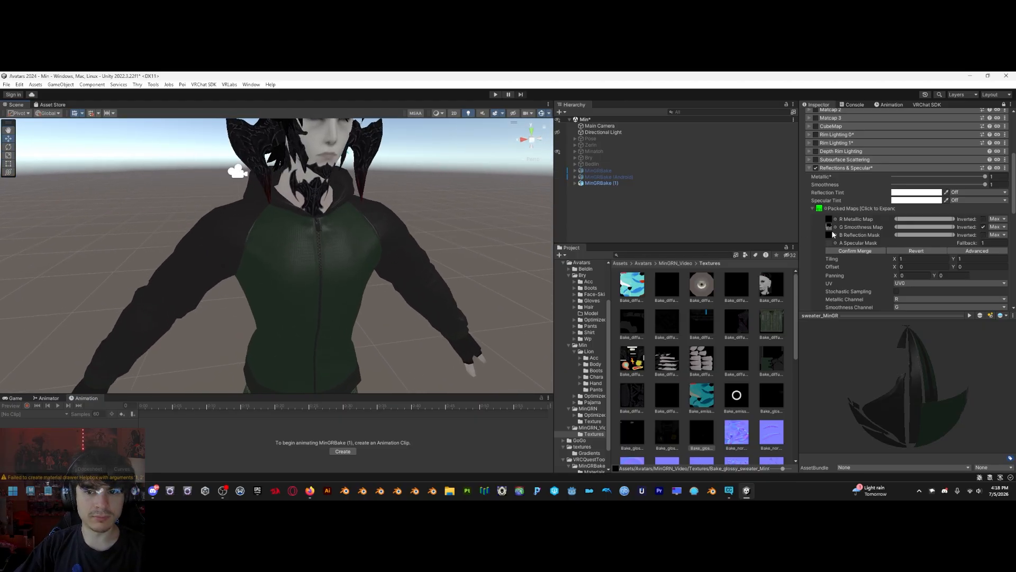
# Try the glossy sweater texture as the Specular Mask, check the sweater up close and undo the assignment
pyautogui.moveTo(829, 264); pyautogui.dragTo(829, 195)
pyautogui.scroll(5, 402, 219)
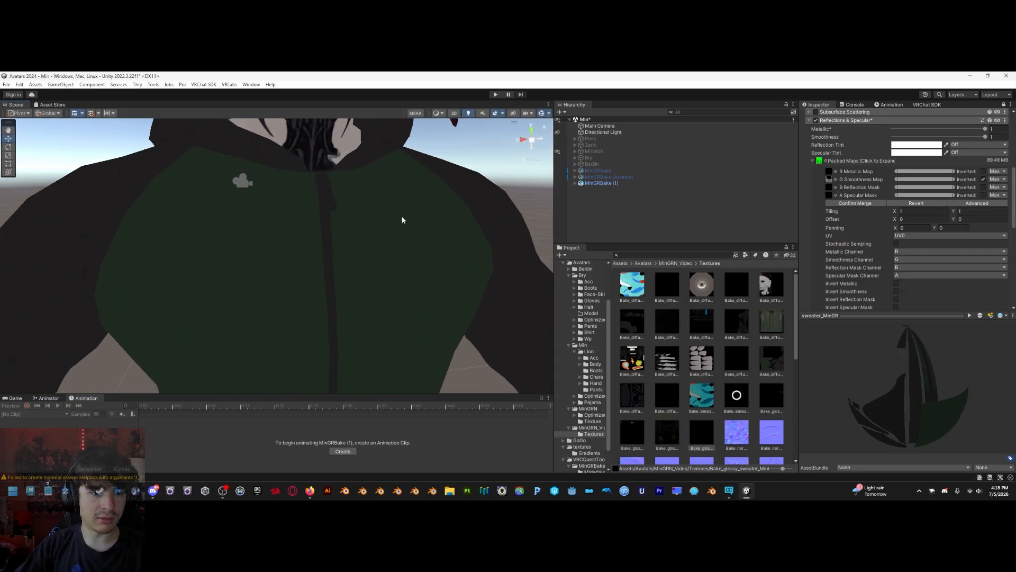
pyautogui.hotkey('ctrl', 'z')
pyautogui.scroll(-6, 403, 216)
pyautogui.moveTo(404, 213)
pyautogui.keyDown('alt'); pyautogui.mouseDown()
pyautogui.moveTo(442, 215)
pyautogui.moveTo(418, 213)
pyautogui.mouseUp(); pyautogui.keyUp('alt')
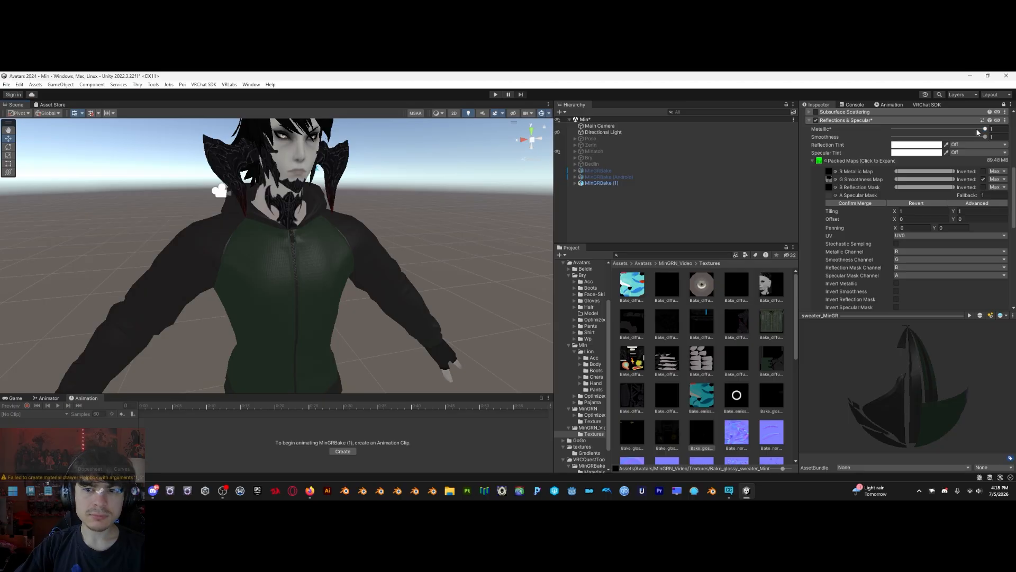
# Test the sweater's Metallic and Smoothness sliders, leave both at 1 and confirm the merge of its packed maps
pyautogui.moveTo(978, 132); pyautogui.dragTo(880, 139)
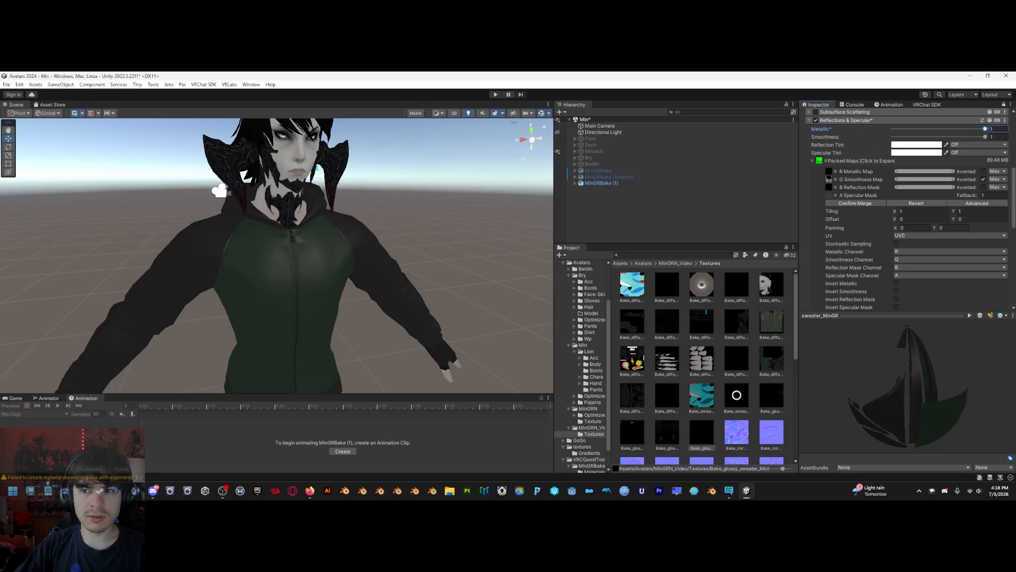
pyautogui.moveTo(985, 138); pyautogui.dragTo(1013, 141)
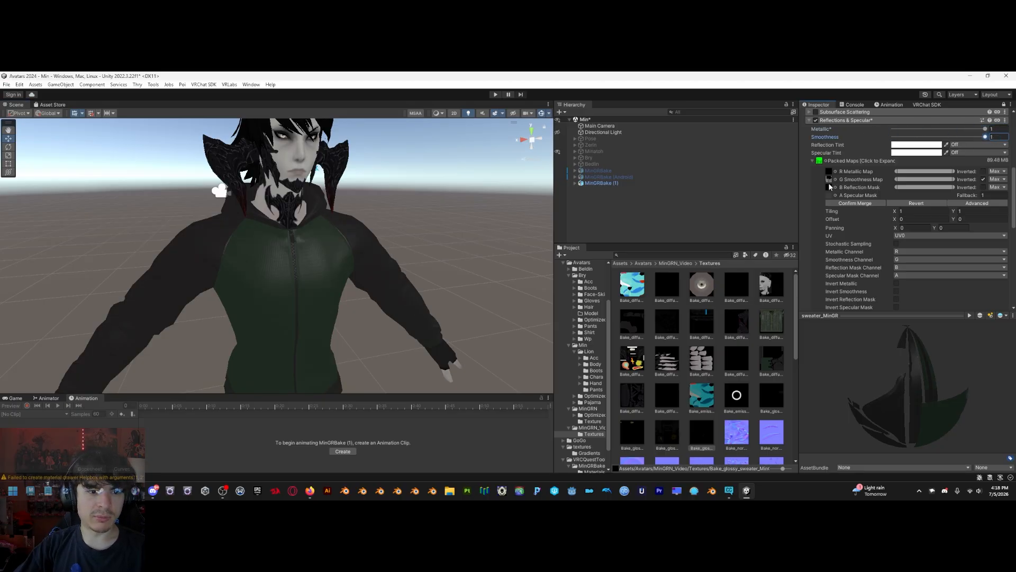
pyautogui.moveTo(442, 244)
pyautogui.mouseDown(button='right')
pyautogui.moveTo(355, 245)
pyautogui.moveTo(329, 230)
pyautogui.moveTo(431, 230)
pyautogui.moveTo(426, 249)
pyautogui.mouseUp(button='right')
pyautogui.scroll(2, 858, 246)
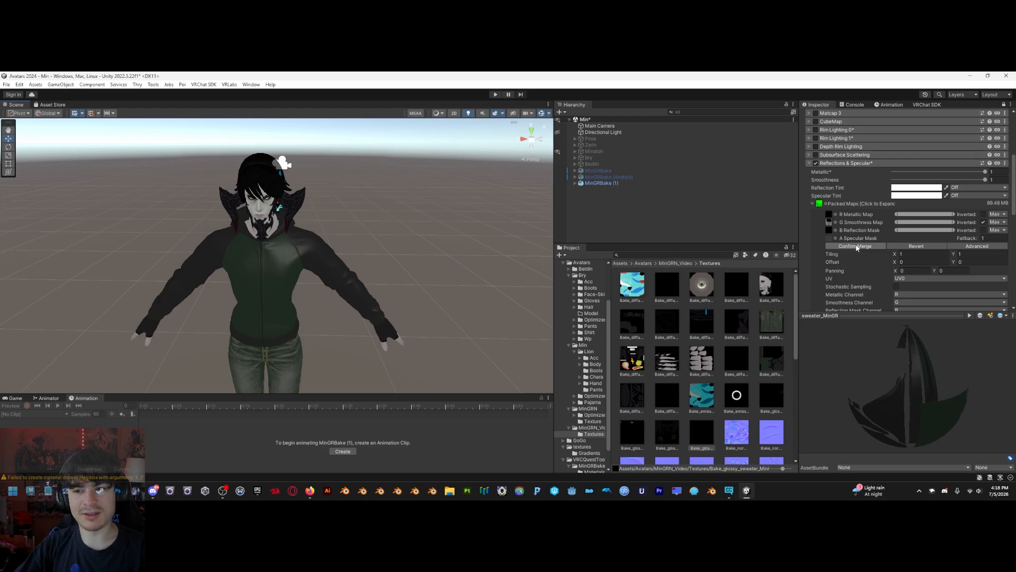
pyautogui.click(985, 180)
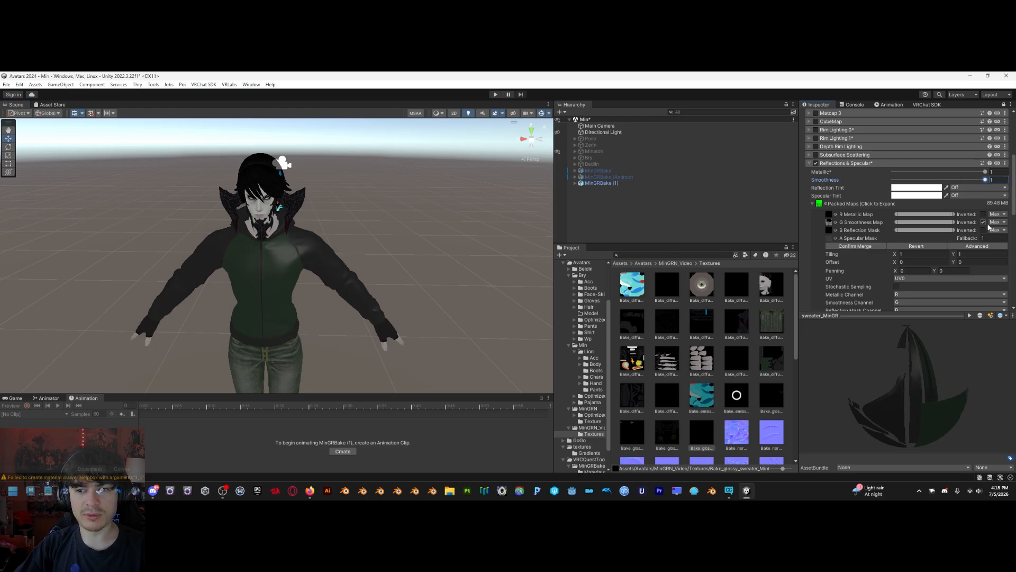
pyautogui.click(856, 246)
pyautogui.scroll(-3, 725, 349)
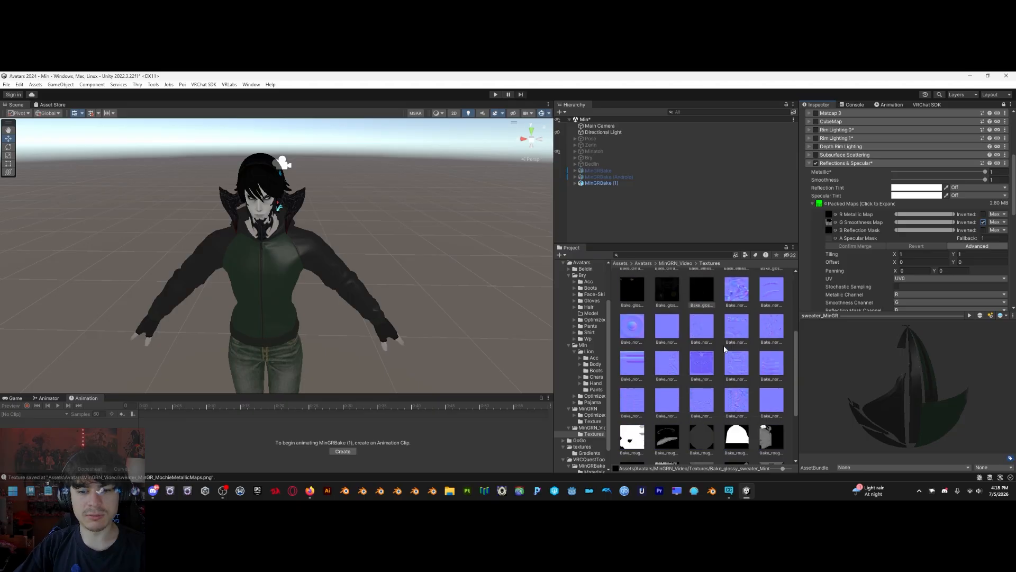
# Locate the packed map texture generated for the sweater in the MinGRN_Video folder
pyautogui.scroll(5, 725, 349)
pyautogui.scroll(-9, 726, 347)
pyautogui.scroll(7, 726, 345)
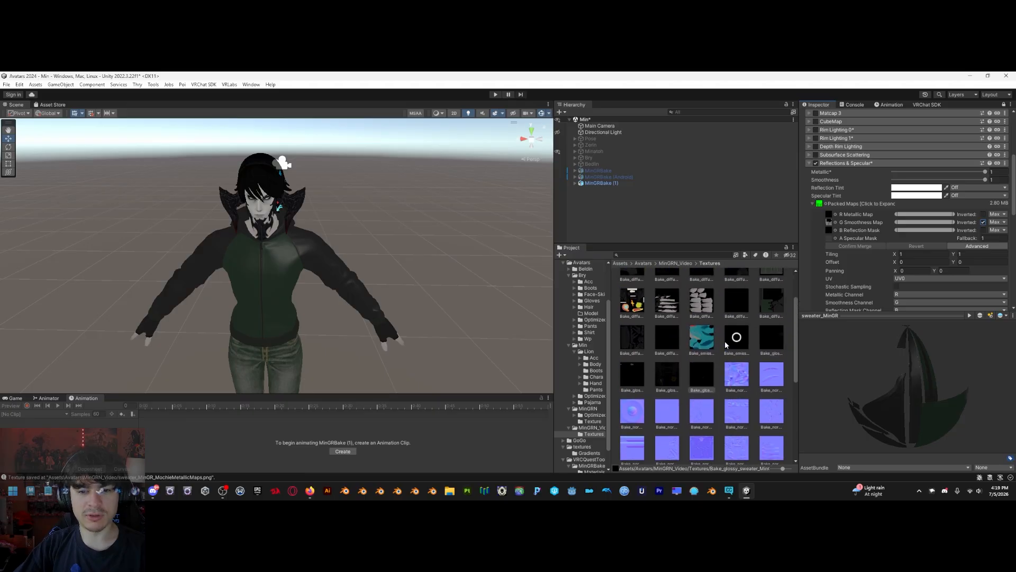
pyautogui.scroll(3, 726, 345)
pyautogui.click(676, 263)
pyautogui.click(748, 403)
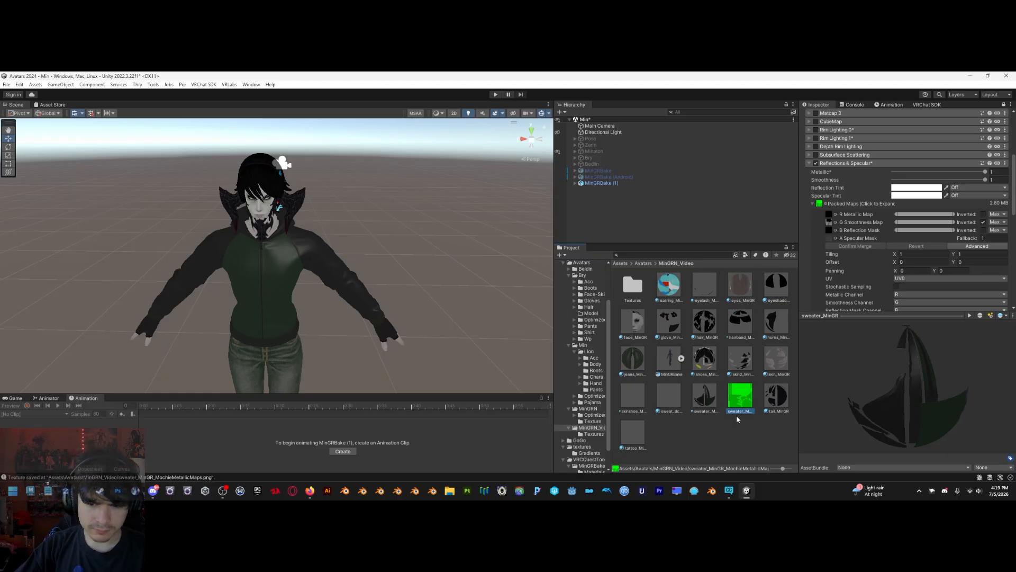
pyautogui.click(737, 430)
pyautogui.click(741, 397)
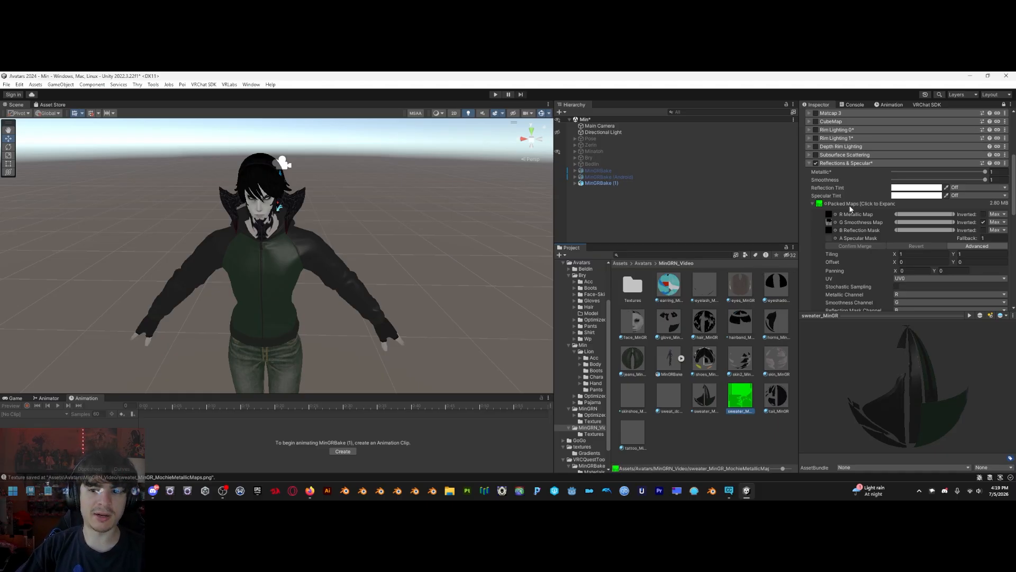
# Inspect the sweater's reflections from different distances and collapse its Reflections & Specular settings
pyautogui.moveTo(473, 240); pyautogui.dragTo(378, 189, button='right')
pyautogui.press('w')
pyautogui.press('s')
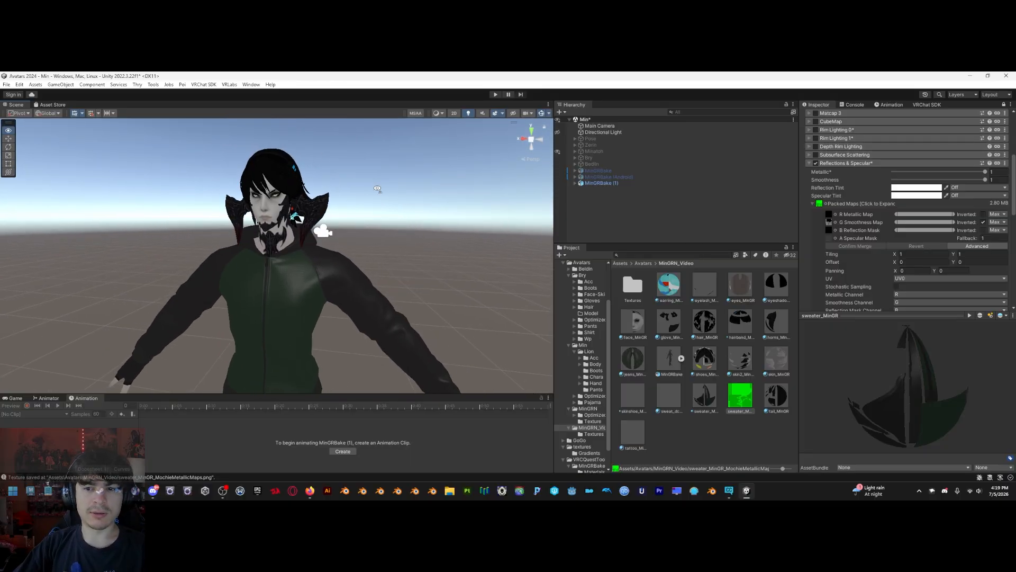
pyautogui.click(809, 162)
pyautogui.moveTo(367, 286); pyautogui.dragTo(363, 297, button='right')
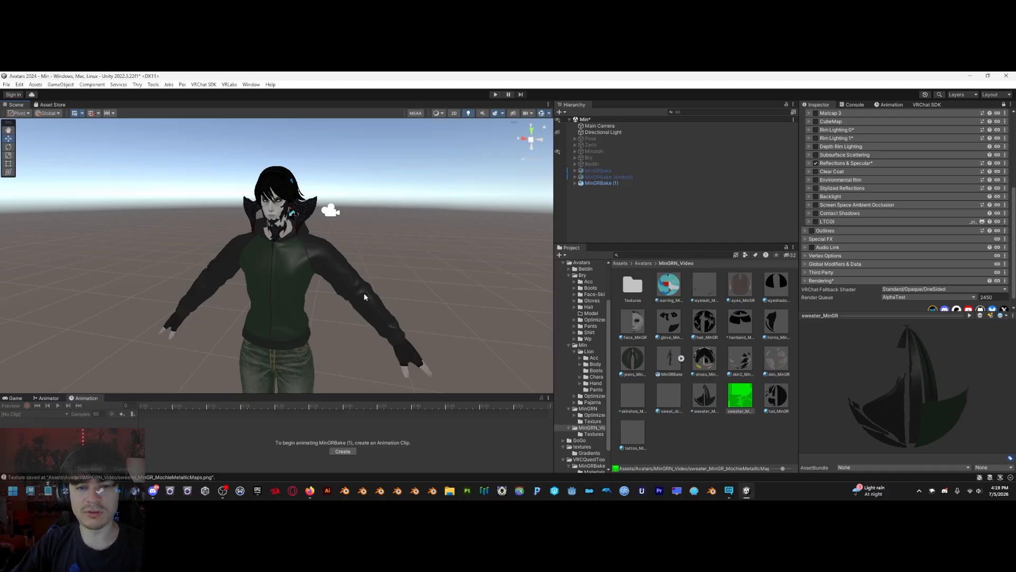
# Enable Reflections & Specular on the jeans_MinGR material with Metallic at 1, and expand its packed maps
pyautogui.moveTo(363, 294); pyautogui.dragTo(357, 286, button='right')
pyautogui.press('w')
pyautogui.press('q')
pyautogui.click(634, 361)
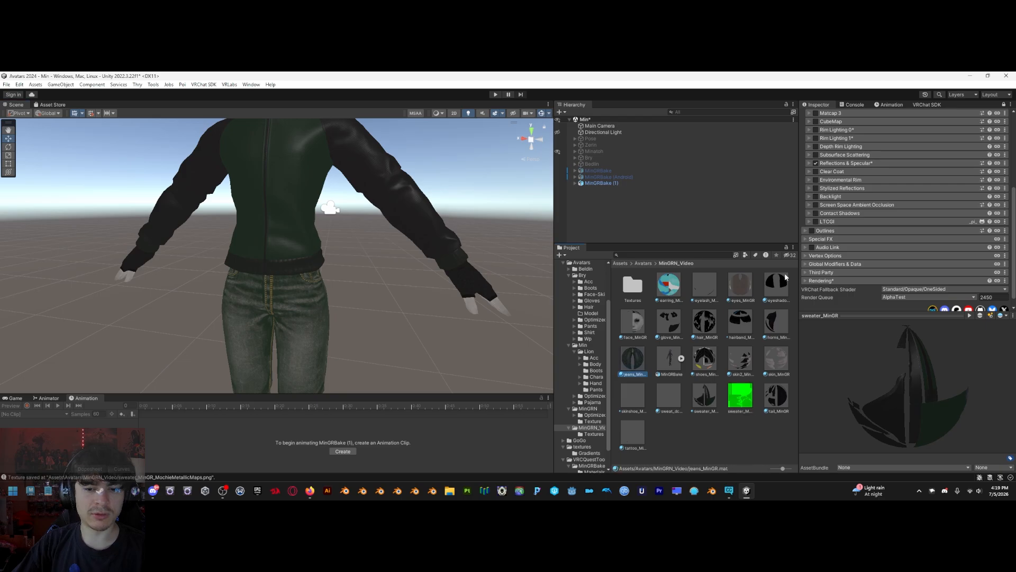
pyautogui.scroll(4, 803, 254)
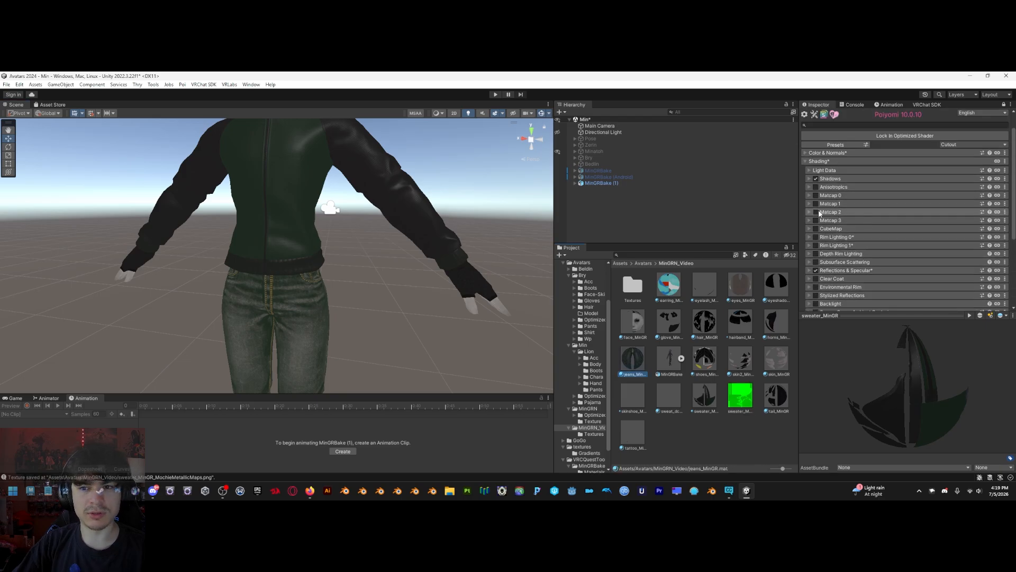
pyautogui.click(809, 270)
pyautogui.scroll(-2, 808, 254)
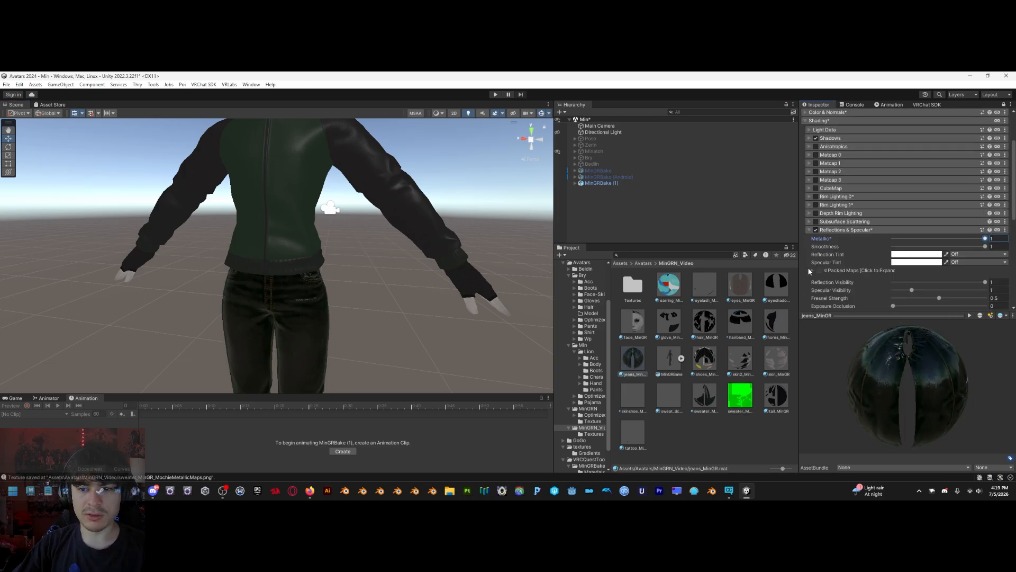
pyautogui.click(812, 271)
pyautogui.scroll(-2, 818, 270)
# Fill the jeans' packed maps from the Textures folder, set the Smoothness Map to inverted and confirm the merge
pyautogui.click(643, 263)
pyautogui.click(594, 434)
pyautogui.scroll(-10, 702, 365)
pyautogui.click(985, 196)
pyautogui.scroll(6, 702, 365)
pyautogui.moveTo(360, 286)
pyautogui.mouseDown(button='right')
pyautogui.moveTo(369, 294)
pyautogui.moveTo(345, 286)
pyautogui.moveTo(338, 265)
pyautogui.moveTo(424, 286)
pyautogui.moveTo(350, 297)
pyautogui.mouseUp(button='right')
pyautogui.scroll(3, 855, 254)
pyautogui.click(855, 260)
pyautogui.scroll(3, 847, 255)
pyautogui.scroll(1, 702, 366)
pyautogui.click(809, 263)
# Set Metallic to 1 in the shoes_MinGR material's Reflections & Specular settings and expand its packed maps
pyautogui.click(675, 263)
pyautogui.click(805, 146)
pyautogui.moveTo(893, 259); pyautogui.dragTo(985, 259)
pyautogui.click(812, 292)
# Assign the shoes' textures to the Metallic, Smoothness and Reflection maps, invert the Smoothness Map and confirm the merge
pyautogui.click(594, 434)
pyautogui.scroll(-10, 692, 400)
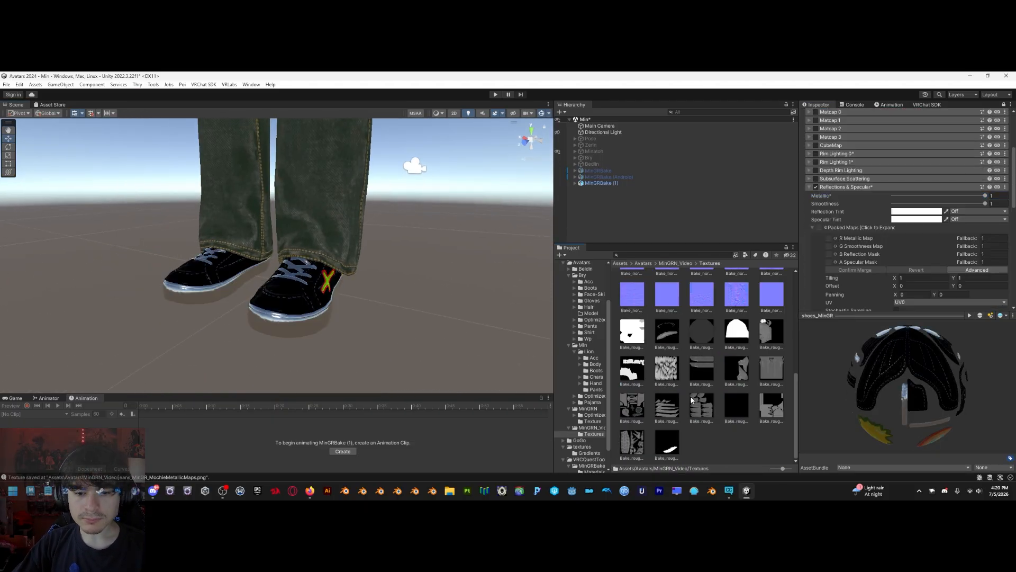
pyautogui.moveTo(633, 405); pyautogui.dragTo(829, 246)
pyautogui.scroll(-3, 855, 254)
pyautogui.click(984, 200)
pyautogui.scroll(10, 701, 365)
pyautogui.moveTo(736, 354); pyautogui.dragTo(829, 159)
pyautogui.click(862, 239)
# Check the avatar's upper body, look through the baked textures and return to the MinGRN_Video folder
pyautogui.moveTo(371, 265); pyautogui.dragTo(794, 216, button='right')
pyautogui.scroll(-5, 693, 299)
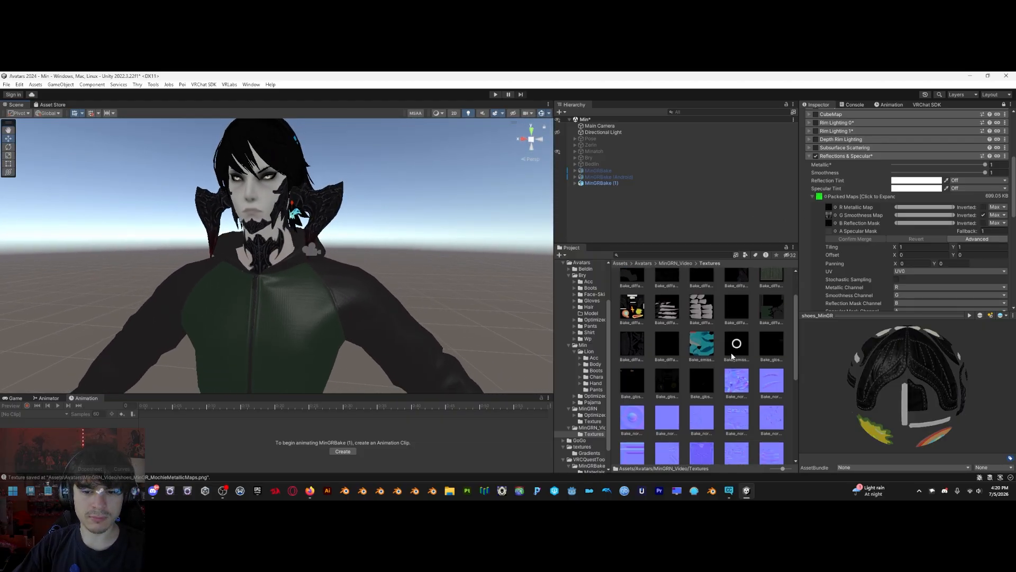
pyautogui.scroll(5, 693, 300)
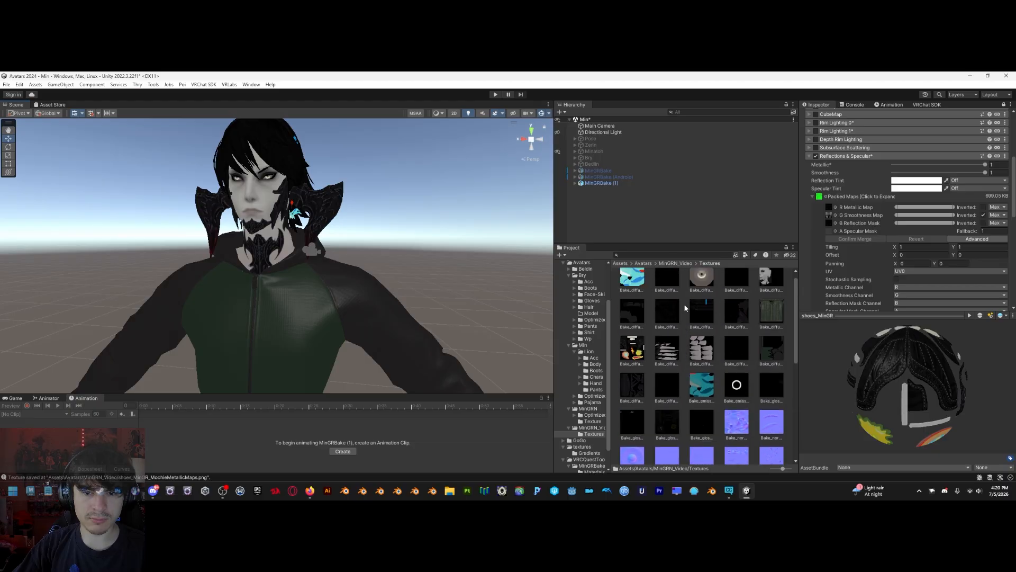
pyautogui.moveTo(420, 264); pyautogui.dragTo(314, 242, button='right')
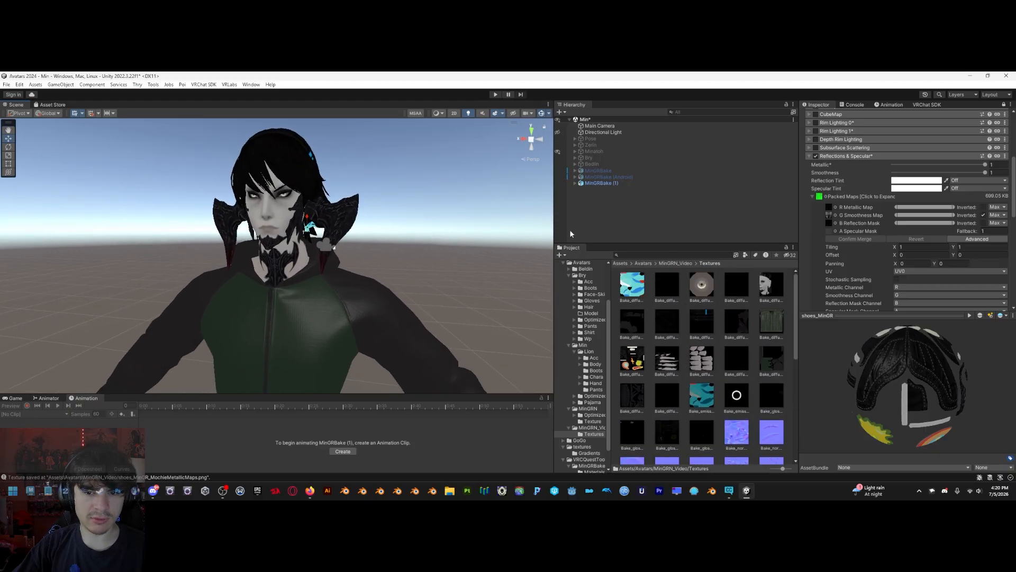
pyautogui.click(682, 264)
# Examine the avatar's hands, jeans and face up close to compare their material shading
pyautogui.press('w')
pyautogui.moveTo(335, 215); pyautogui.dragTo(358, 212, button='right')
pyautogui.press('s')
pyautogui.press('s')
pyautogui.moveTo(383, 267); pyautogui.dragTo(340, 306, button='right')
pyautogui.press('q')
pyautogui.press('e')
pyautogui.moveTo(314, 148); pyautogui.dragTo(344, 153, button='right')
pyautogui.press('w')
pyautogui.moveTo(451, 331); pyautogui.dragTo(376, 240, button='right')
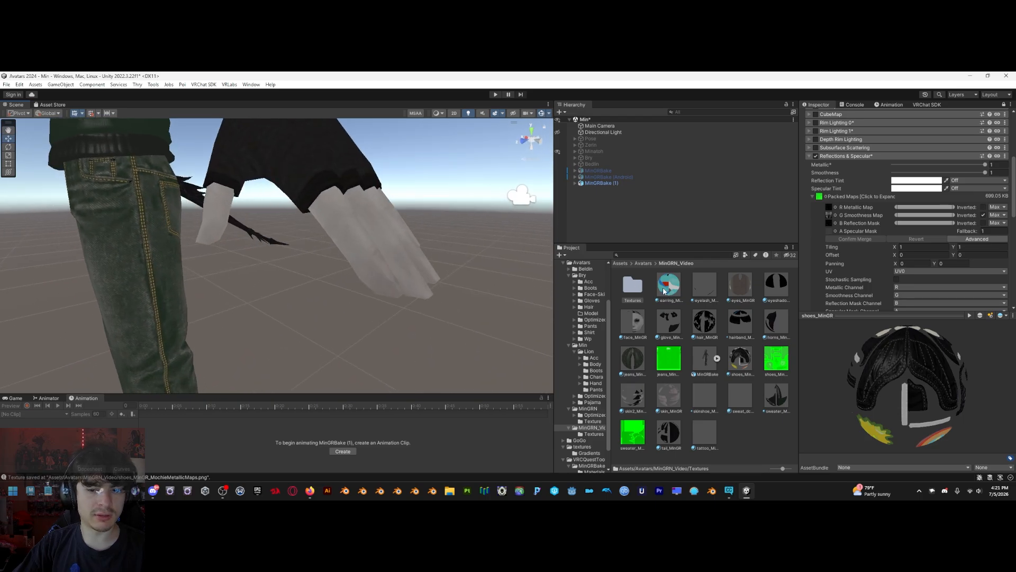
pyautogui.moveTo(312, 277); pyautogui.dragTo(394, 241, button='right')
pyautogui.press('s')
pyautogui.press('e')
pyautogui.press('w')
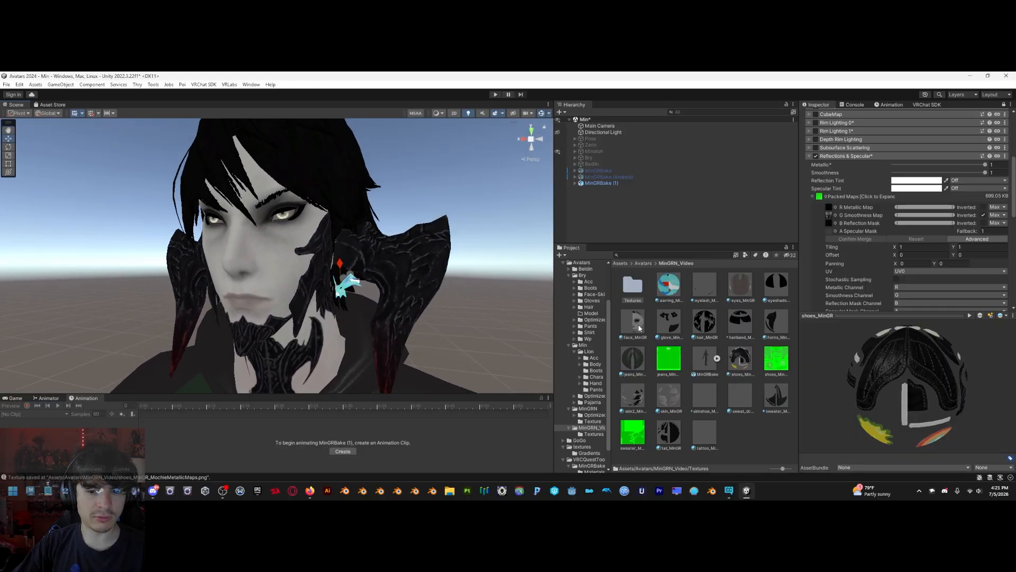
# Select the face_MinGR material, locate its base texture and find the roughness textures in the same folder
pyautogui.click(637, 324)
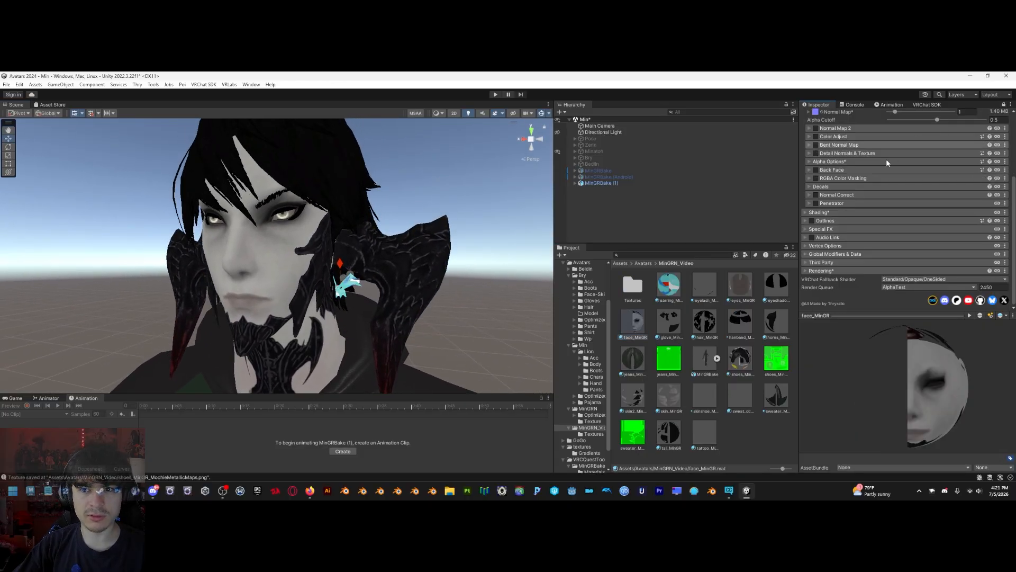
pyautogui.scroll(4, 888, 162)
pyautogui.click(815, 194)
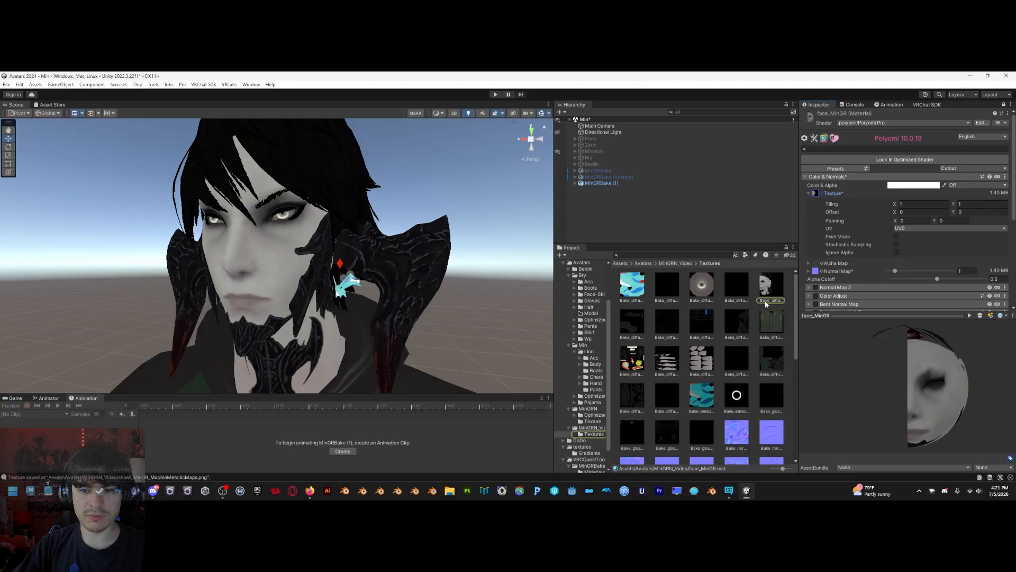
pyautogui.scroll(-9, 765, 306)
pyautogui.scroll(5, 733, 347)
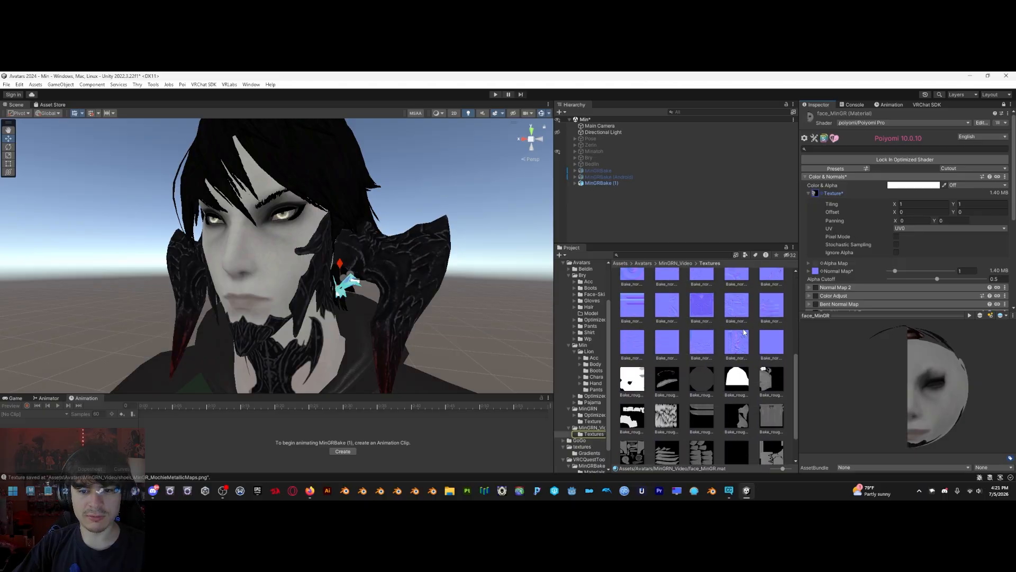
pyautogui.scroll(-5, 733, 348)
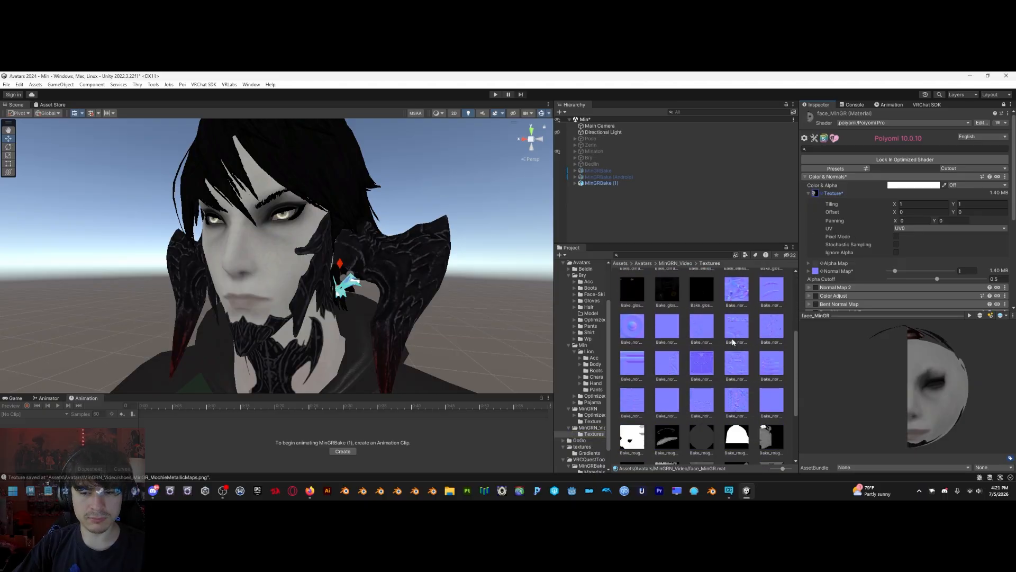
# Enable Reflections & Specular in the face material's shading settings
pyautogui.click(808, 193)
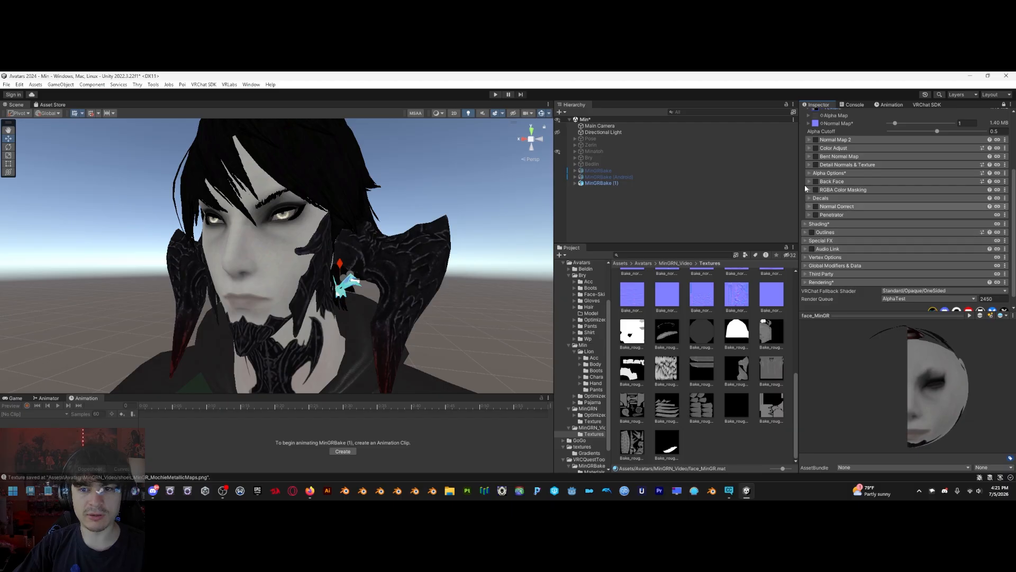
pyautogui.click(806, 155)
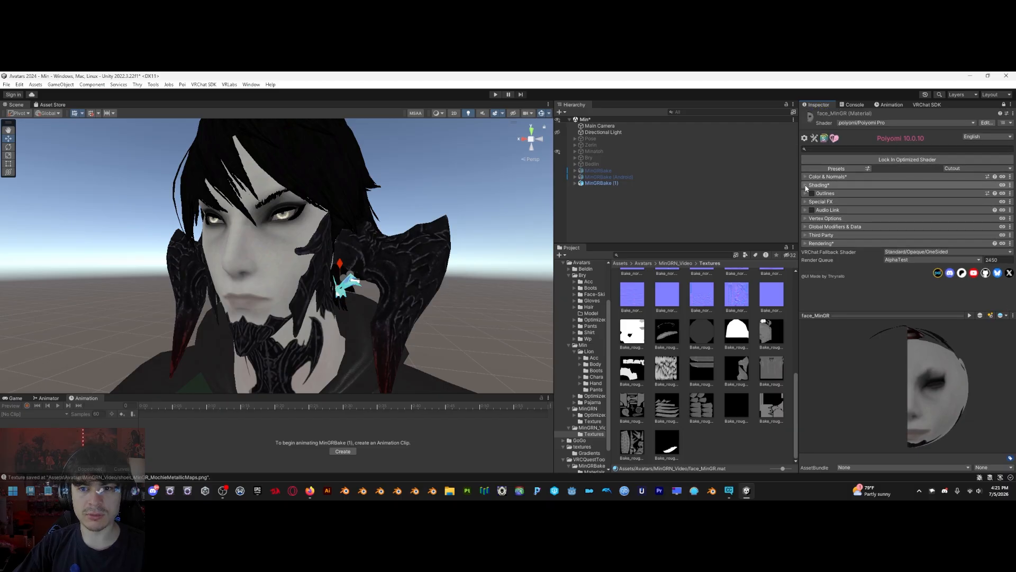
pyautogui.click(816, 185)
pyautogui.click(808, 295)
pyautogui.click(816, 294)
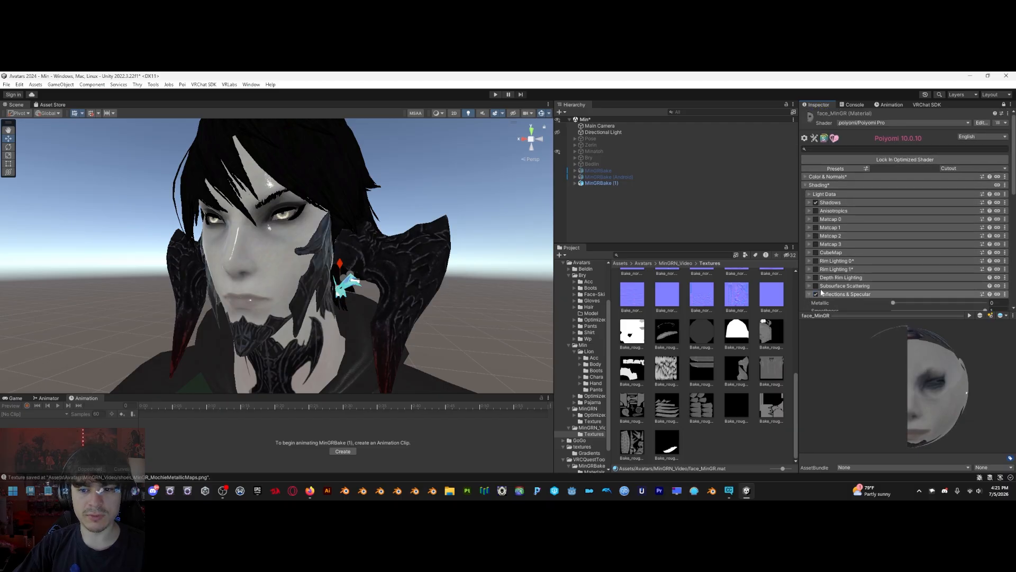
# Test the face's Metallic and Smoothness values, leave them at 0 and 1, and expand its packed maps
pyautogui.scroll(-3, 903, 222)
pyautogui.moveTo(942, 212); pyautogui.dragTo(804, 213)
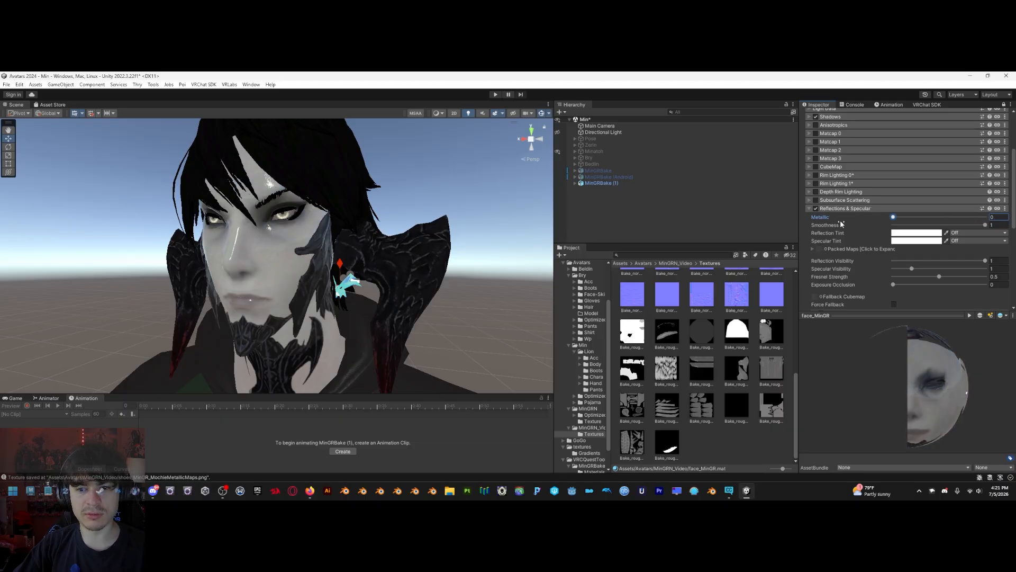
pyautogui.click(985, 225)
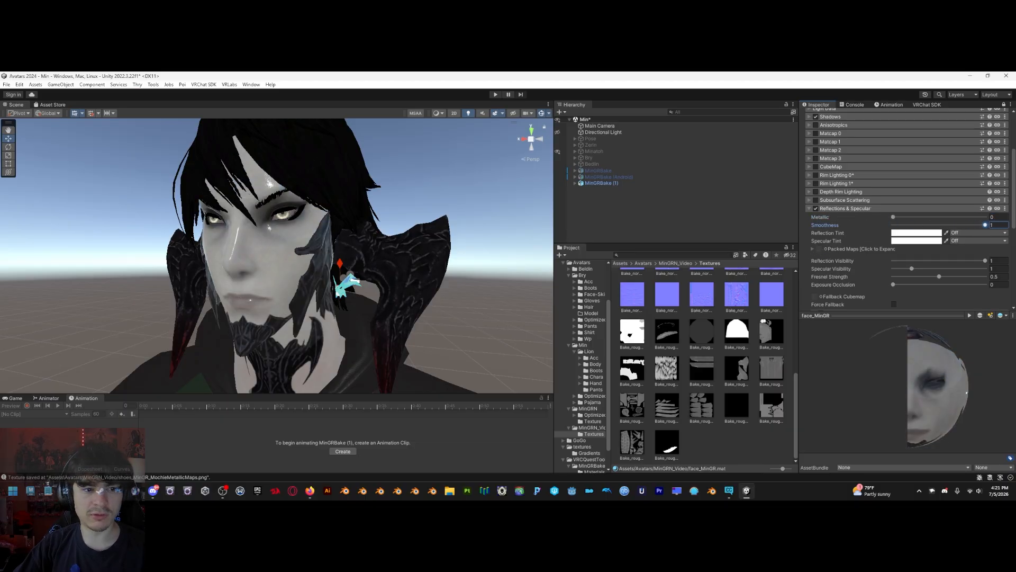
pyautogui.click(815, 250)
pyautogui.scroll(-2, 807, 286)
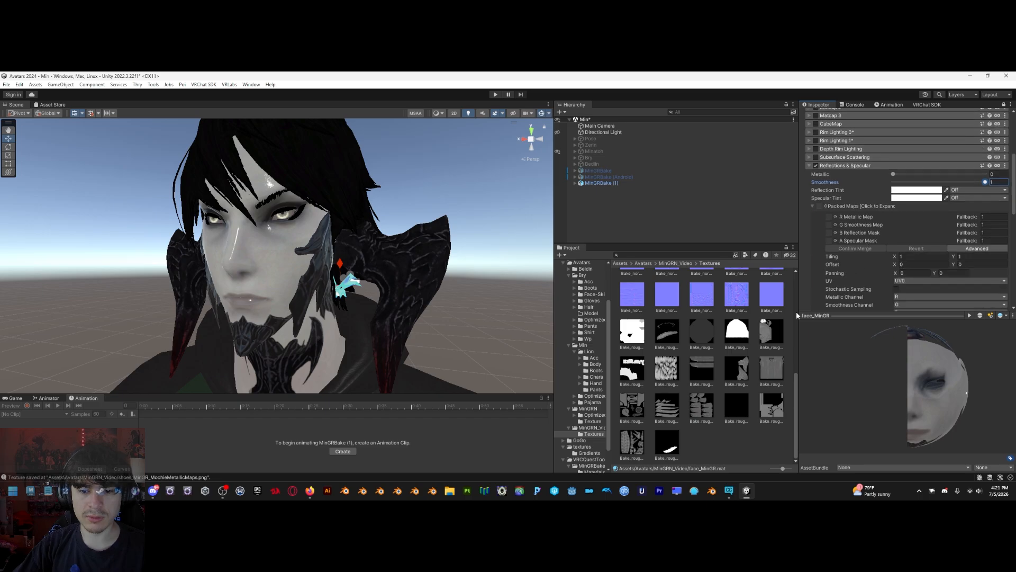
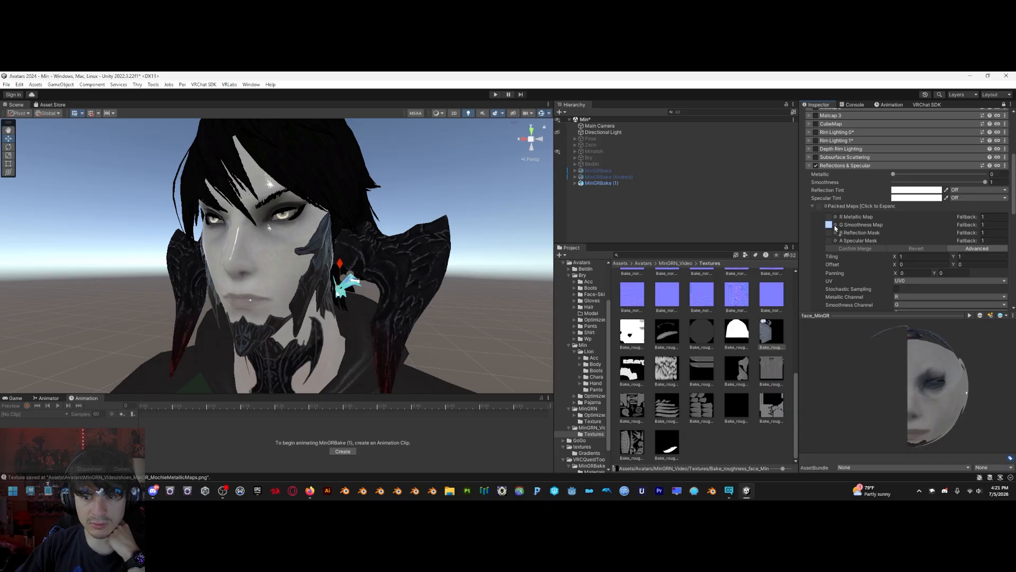
# Assign Bake_roughness_face_MinGR as the face's Smoothness Map, set it to inverted, confirm the merge and check the avatar
pyautogui.moveTo(835, 227); pyautogui.dragTo(836, 227)
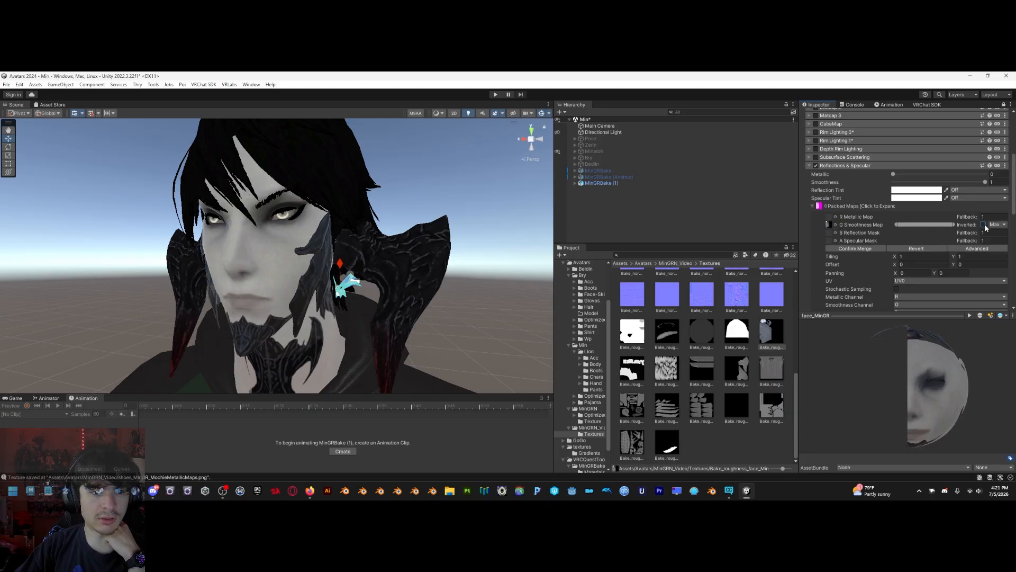
pyautogui.scroll(-6, 437, 287)
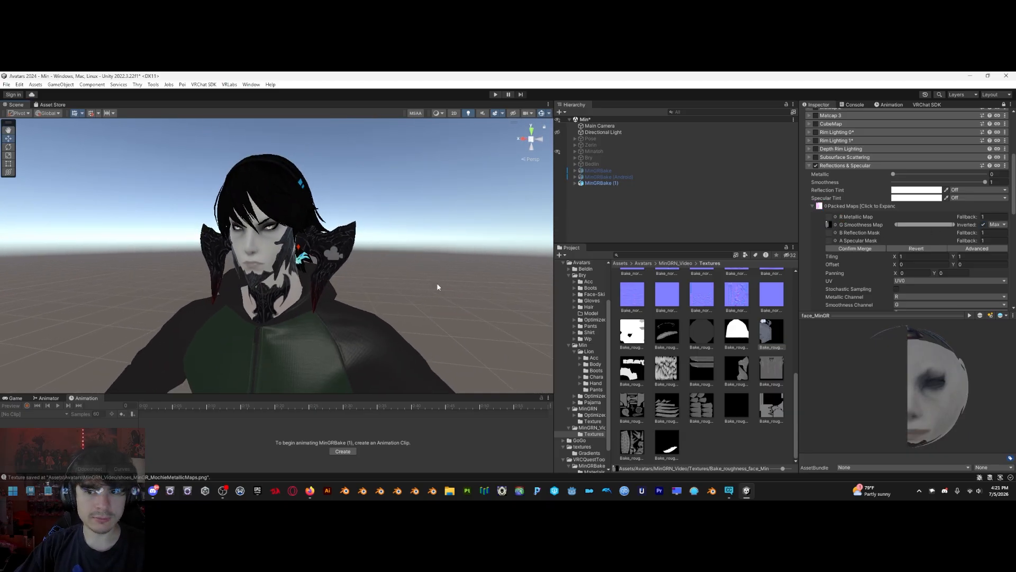
pyautogui.click(838, 250)
pyautogui.keyDown('alt'); pyautogui.moveTo(442, 273); pyautogui.dragTo(401, 278); pyautogui.keyUp('alt')
pyautogui.scroll(3, 365, 268)
pyautogui.scroll(-2, 401, 277)
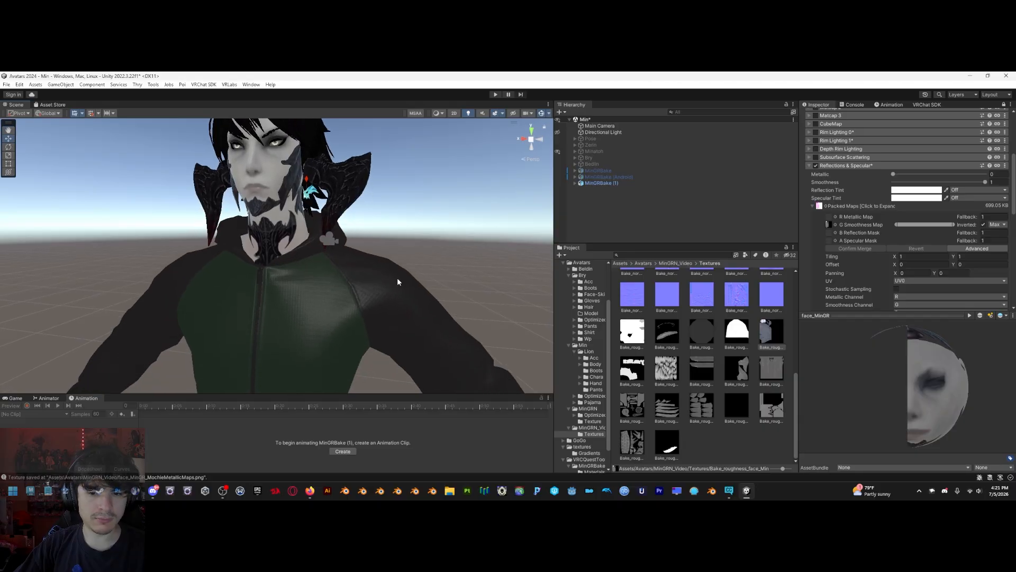
# Select the skin_MinGR material in the MinGRN_Video folder and inspect the avatar's face and neck up close
pyautogui.scroll(5, 750, 326)
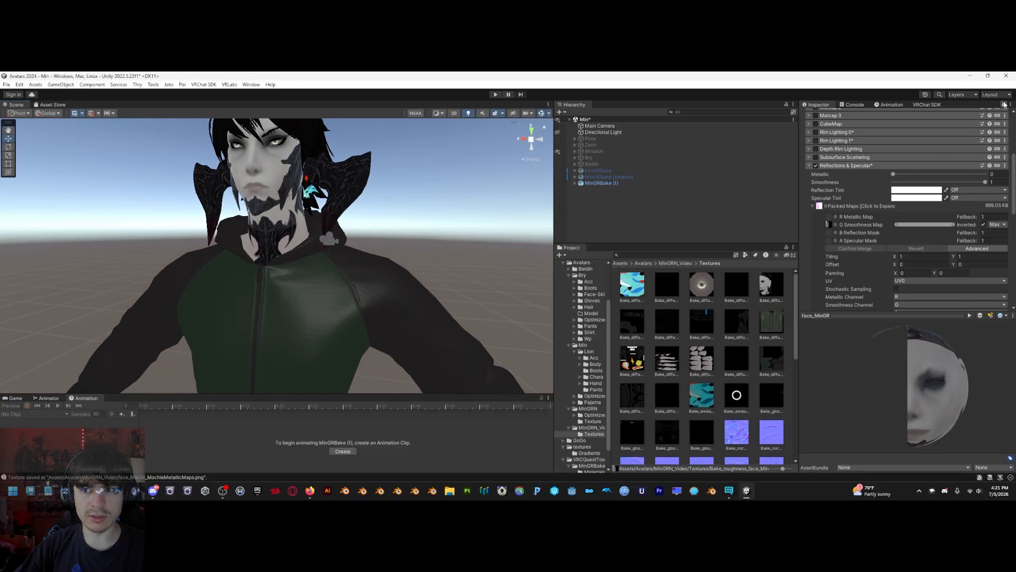
pyautogui.click(679, 263)
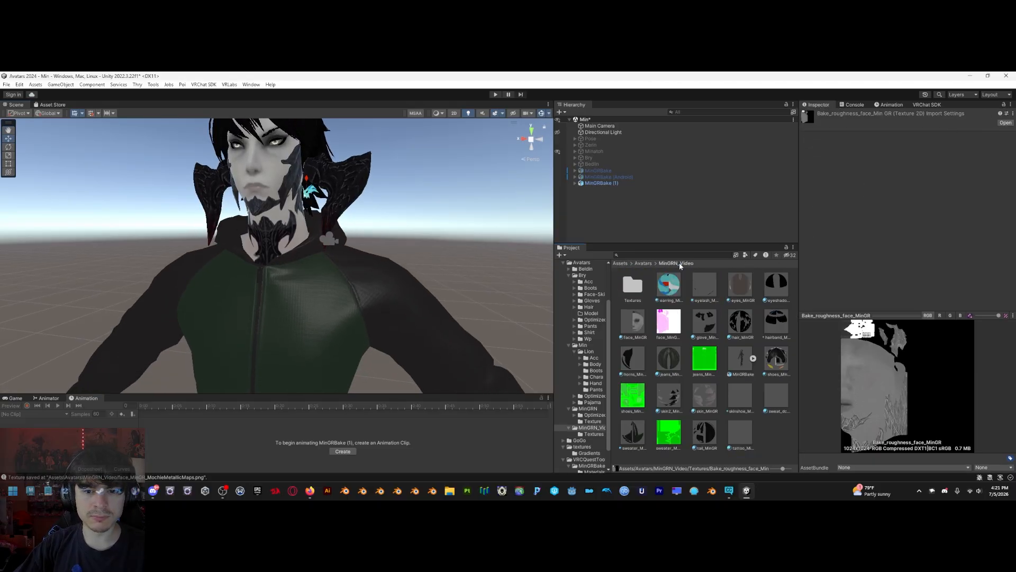
pyautogui.click(701, 404)
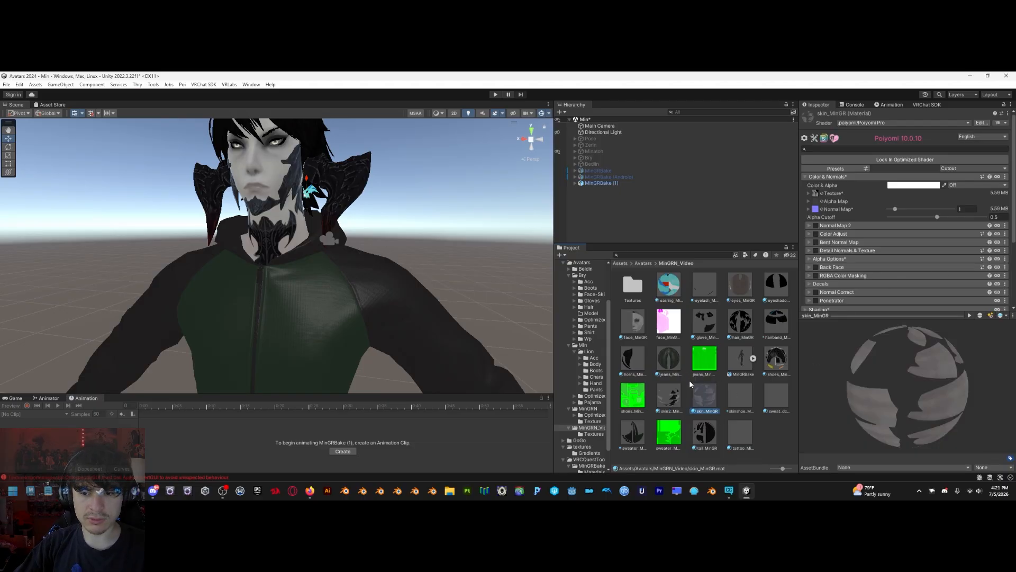
pyautogui.moveTo(470, 240); pyautogui.dragTo(407, 260, button='right')
pyautogui.press('w')
pyautogui.scroll(-10, 905, 212)
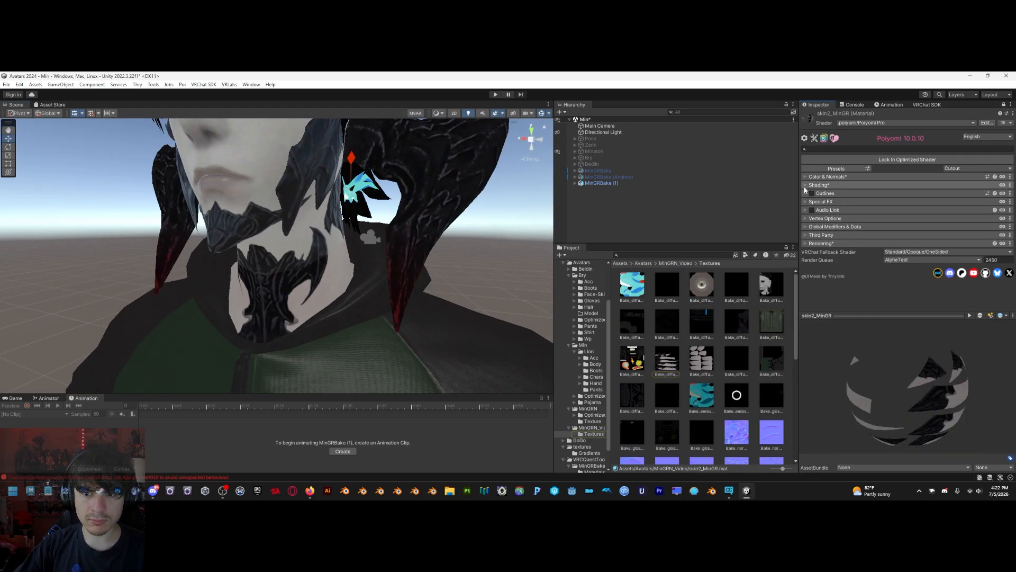
# Enable Reflections & Specular in the skin2_MinGR material's shading settings
pyautogui.click(805, 185)
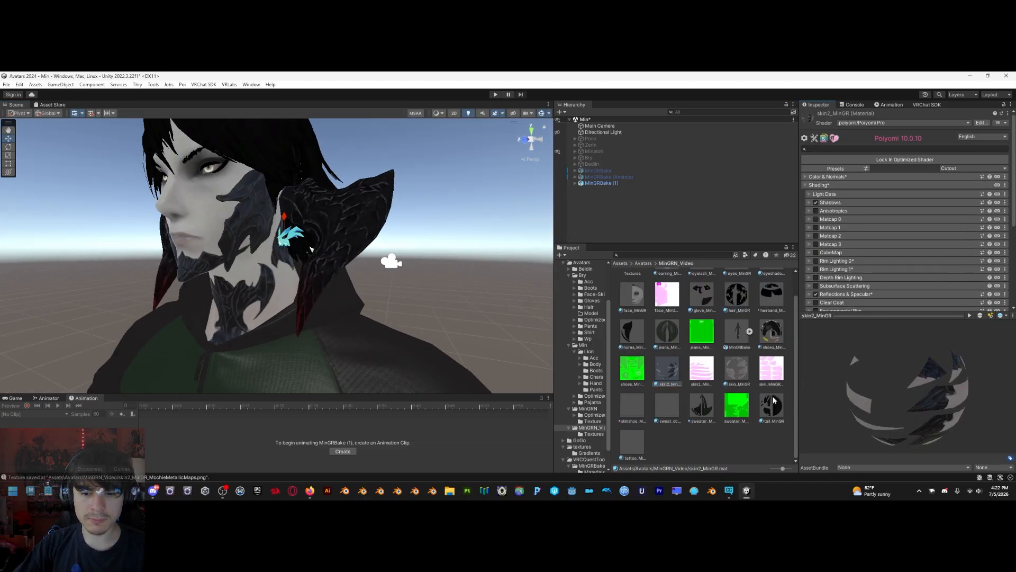
pyautogui.click(816, 294)
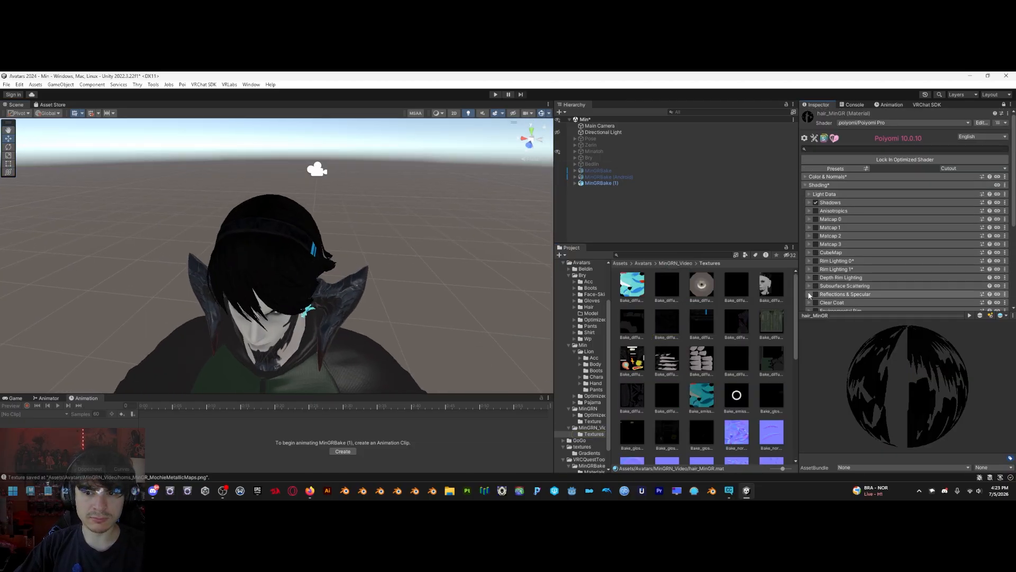
# Enable Reflections & Specular on the hair_MinGR material and expand its packed maps
pyautogui.click(816, 295)
pyautogui.scroll(-4, 837, 294)
pyautogui.click(813, 270)
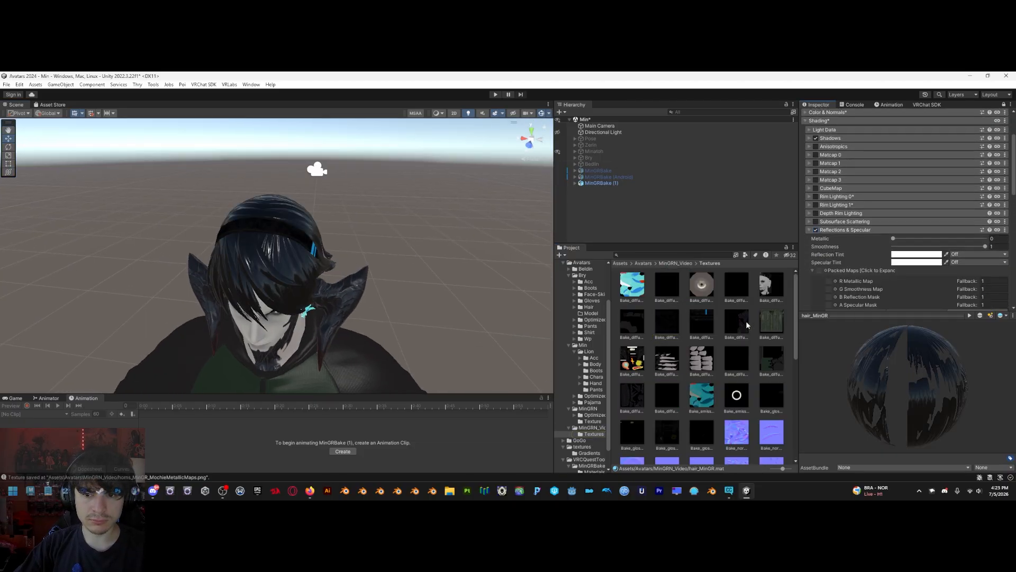
# Assign Bake_roughness_hair_MinGR as the hair's Smoothness Map, set it to inverted, confirm the merge and collapse Reflections & Specular
pyautogui.scroll(-4, 707, 372)
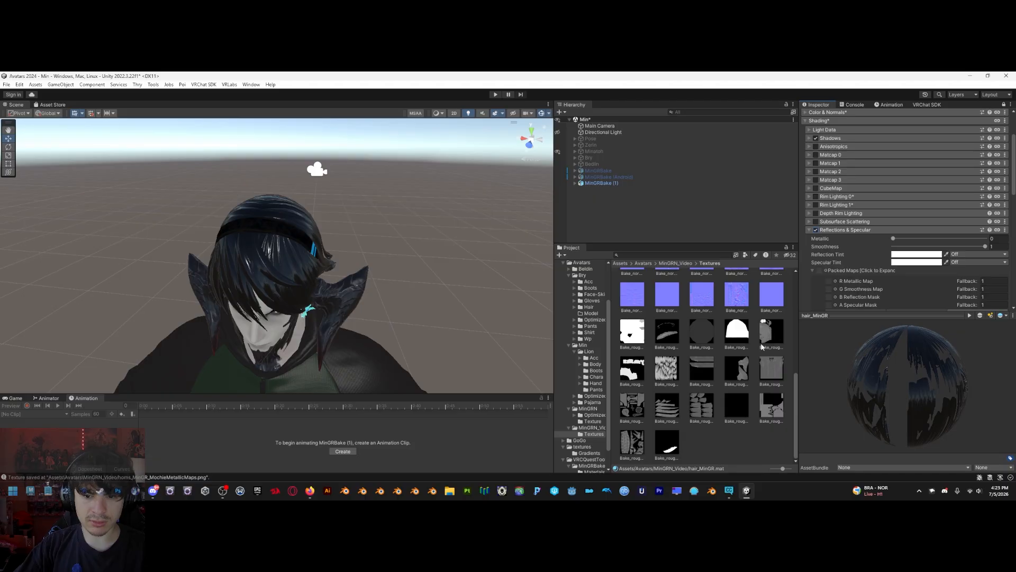
pyautogui.click(666, 374)
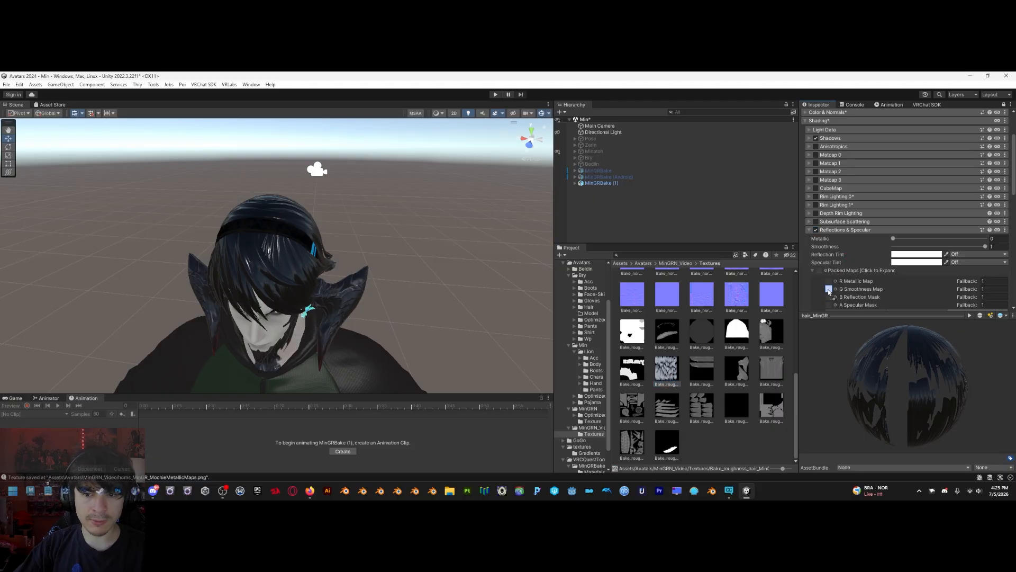
pyautogui.moveTo(829, 291); pyautogui.dragTo(829, 289)
pyautogui.click(984, 290)
pyautogui.scroll(-3, 860, 258)
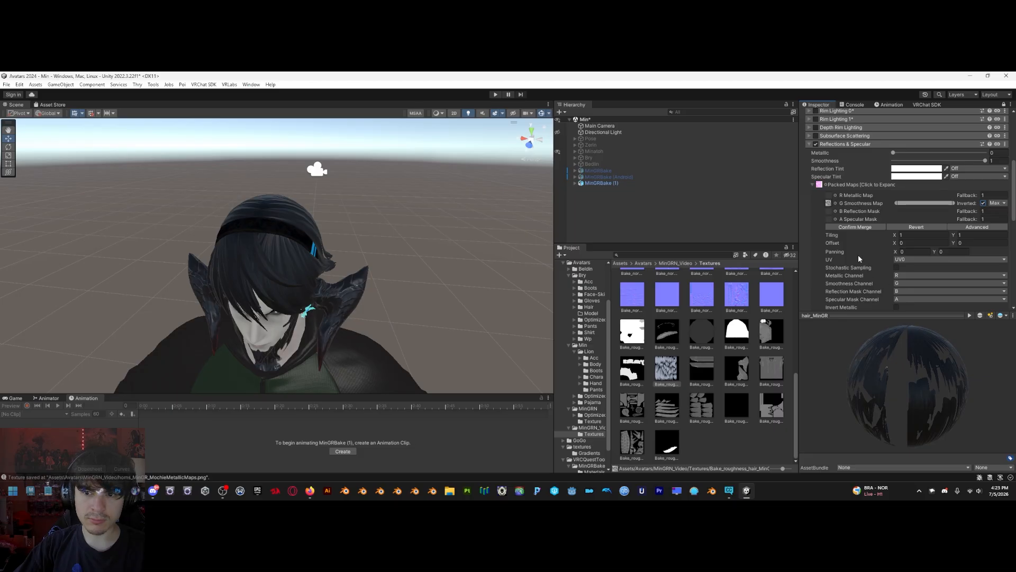
pyautogui.click(808, 145)
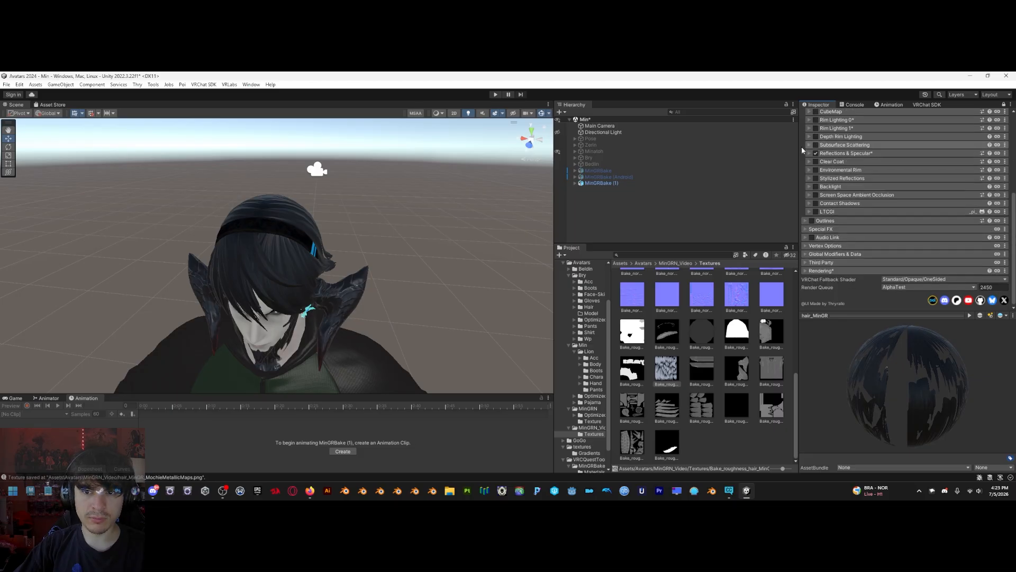
# Lock the Inspector on the tail_MinGR material, enable Reflections & Specular in its shading settings and expand its packed maps
pyautogui.keyDown('alt'); pyautogui.moveTo(445, 279); pyautogui.dragTo(287, 242); pyautogui.keyUp('alt')
pyautogui.keyDown('alt'); pyautogui.moveTo(369, 281); pyautogui.dragTo(159, 294); pyautogui.keyUp('alt')
pyautogui.click(668, 264)
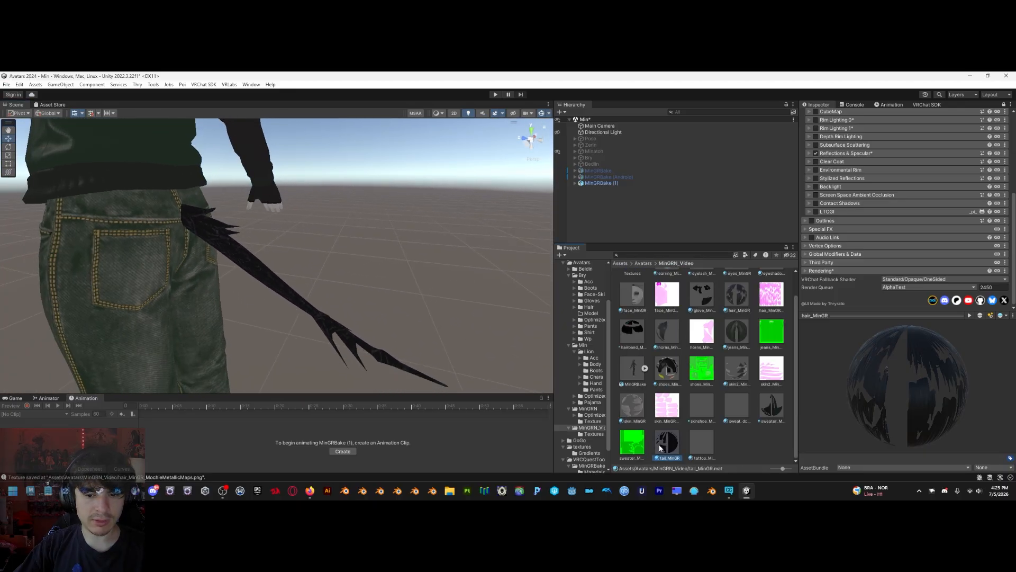
pyautogui.doubleClick(1003, 104)
pyautogui.click(593, 434)
pyautogui.click(821, 185)
pyautogui.scroll(-5, 821, 212)
pyautogui.click(816, 229)
pyautogui.click(814, 269)
# Assign the tail's baked roughness texture as its Smoothness Map, confirm the merge and collapse Reflections & Specular
pyautogui.scroll(-10, 702, 370)
pyautogui.moveTo(632, 443); pyautogui.dragTo(829, 170)
pyautogui.click(855, 193)
pyautogui.click(810, 111)
# Lock the Inspector on the glove_MinGR material, enable Reflections & Specular in its shading settings and expand its packed maps
pyautogui.keyDown('alt'); pyautogui.moveTo(233, 286); pyautogui.dragTo(386, 304); pyautogui.keyUp('alt')
pyautogui.scroll(5, 371, 296)
pyautogui.scroll(10, 701, 370)
pyautogui.click(675, 263)
pyautogui.scroll(-3, 650, 418)
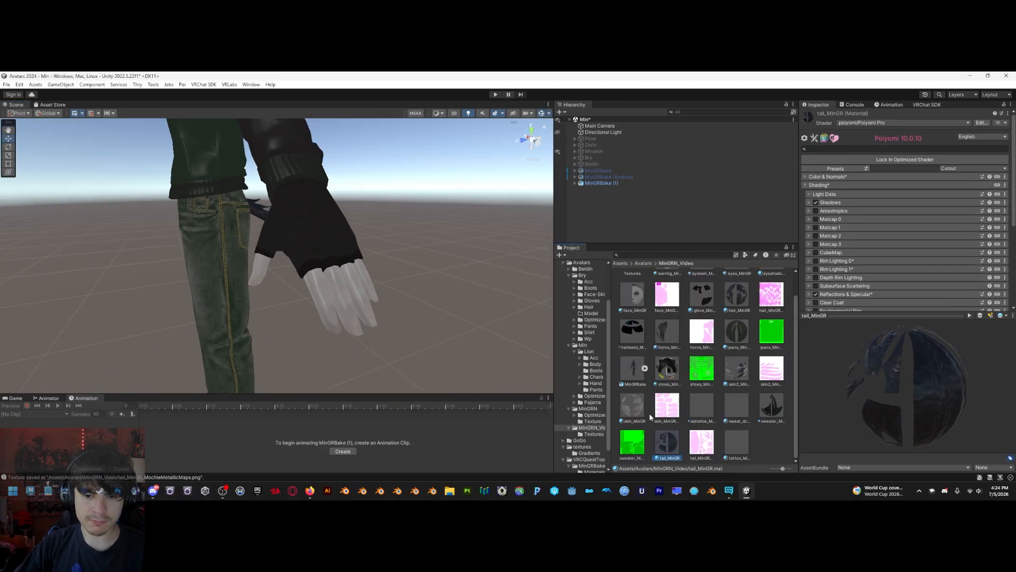
pyautogui.click(702, 294)
pyautogui.click(1004, 104)
pyautogui.click(593, 434)
pyautogui.click(828, 177)
pyautogui.click(816, 295)
pyautogui.scroll(-4, 868, 255)
pyautogui.click(868, 227)
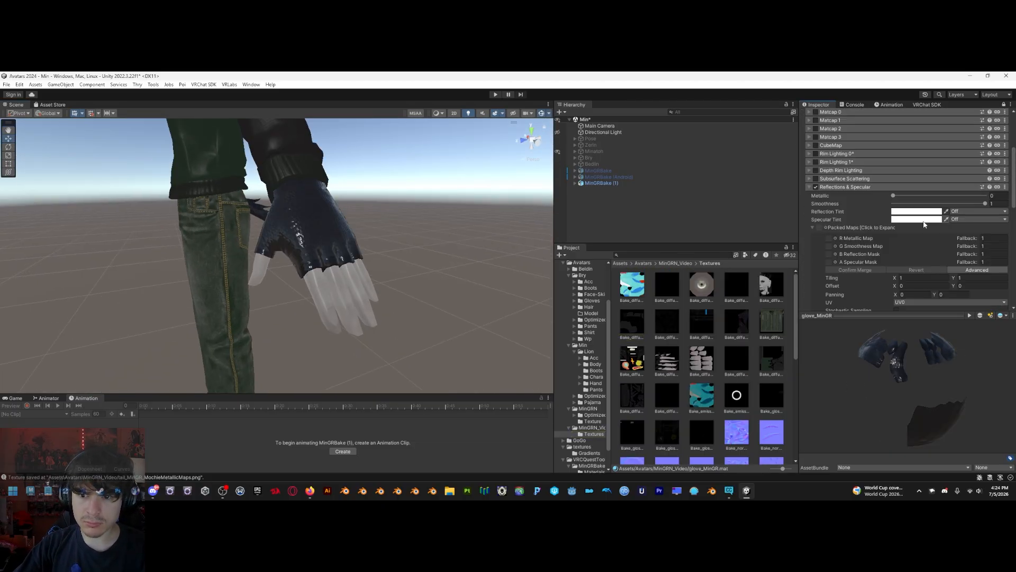
# Assign Bake_roughness_glove_MinGR as the glove's Smoothness Map, set it to inverted and confirm the merge
pyautogui.scroll(-10, 702, 371)
pyautogui.click(772, 406)
pyautogui.click(667, 442)
pyautogui.click(667, 406)
pyautogui.moveTo(633, 369); pyautogui.dragTo(829, 198)
pyautogui.click(855, 222)
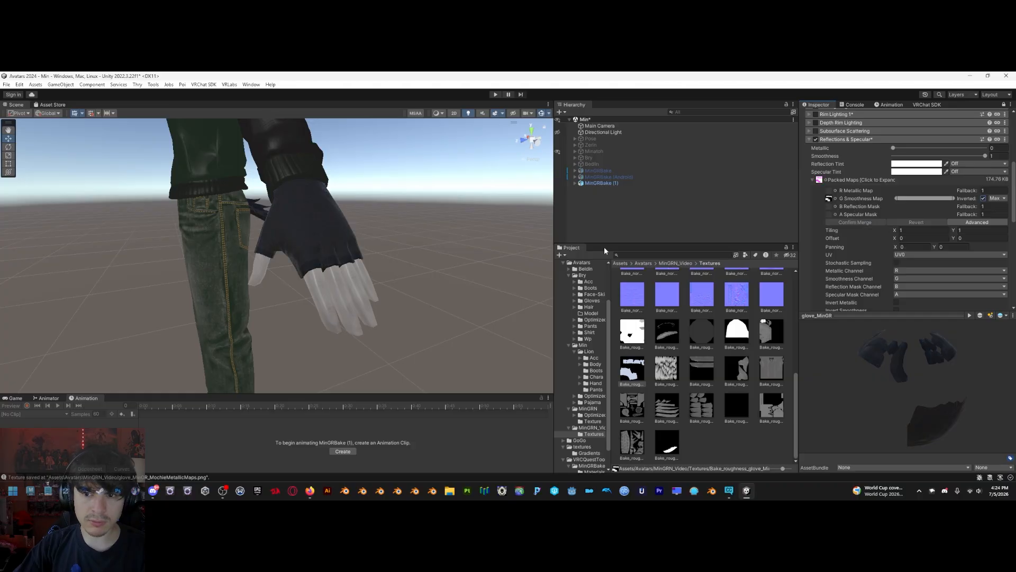
# Inspect the avatar's horns and earring up close, and collapse the glove material's shading settings
pyautogui.scroll(-5, 370, 254)
pyautogui.moveTo(371, 159); pyautogui.dragTo(408, 264, button='middle')
pyautogui.scroll(5, 370, 254)
pyautogui.moveTo(347, 252)
pyautogui.keyDown('alt'); pyautogui.mouseDown()
pyautogui.moveTo(412, 248)
pyautogui.moveTo(370, 254)
pyautogui.mouseUp(); pyautogui.keyUp('alt')
pyautogui.scroll(5, 806, 154)
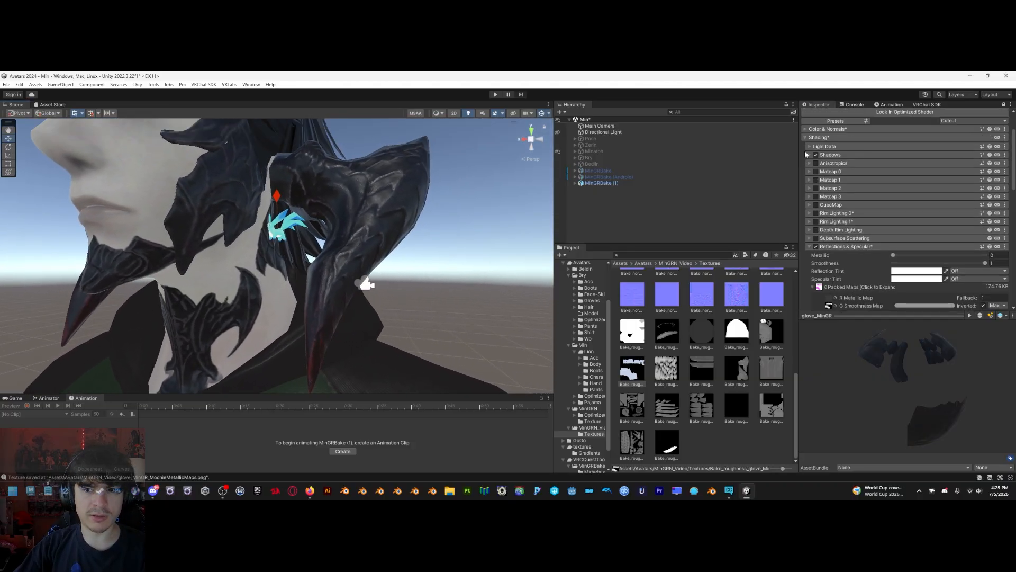
pyautogui.click(805, 137)
pyautogui.scroll(5, 675, 305)
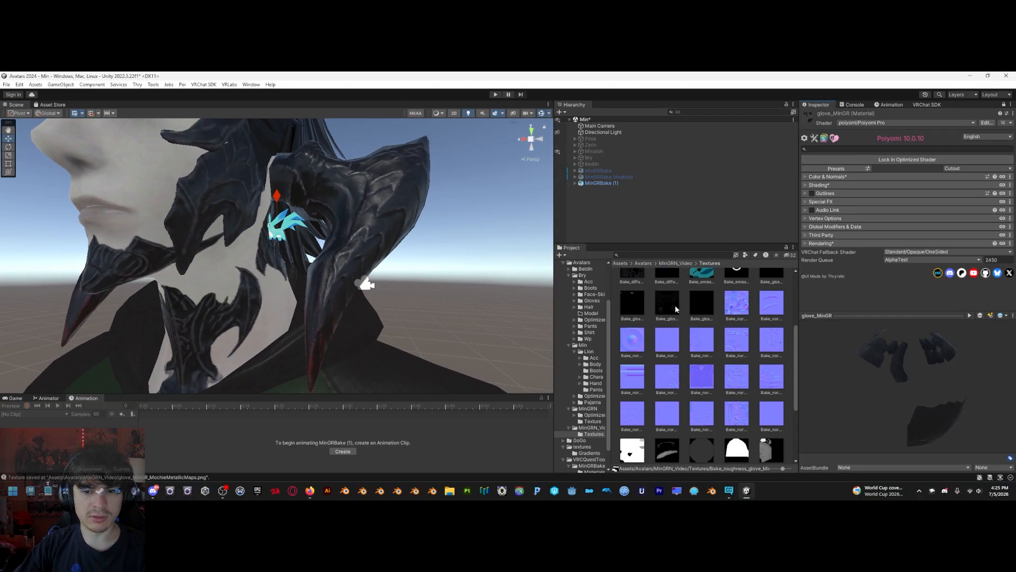
# Open the earring_MinGR material from the MinGRN_Video folder and look through its Color & Normals and Shading settings
pyautogui.click(675, 264)
pyautogui.click(1004, 105)
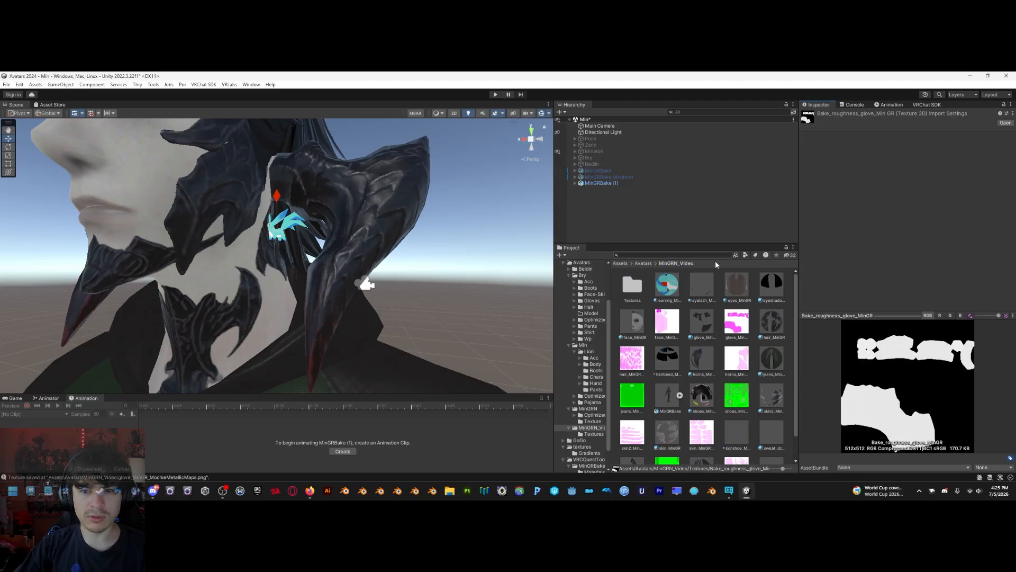
pyautogui.click(668, 284)
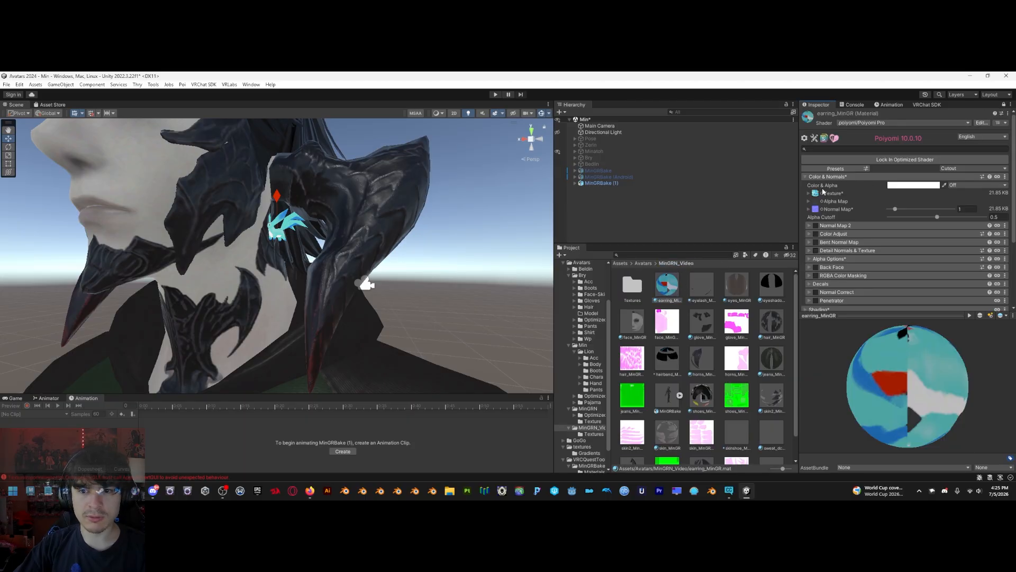
pyautogui.click(804, 177)
pyautogui.click(806, 185)
pyautogui.scroll(-3, 808, 251)
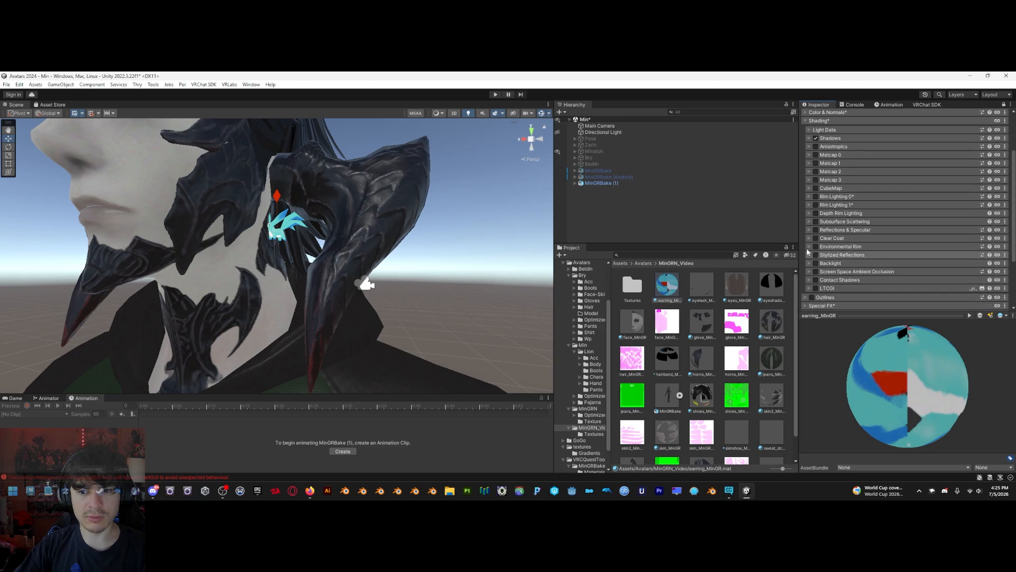
pyautogui.scroll(3, 809, 251)
# Enable Emission 0 in the earring material's Special FX and set its Emission Strength to 1
pyautogui.click(805, 185)
pyautogui.click(805, 201)
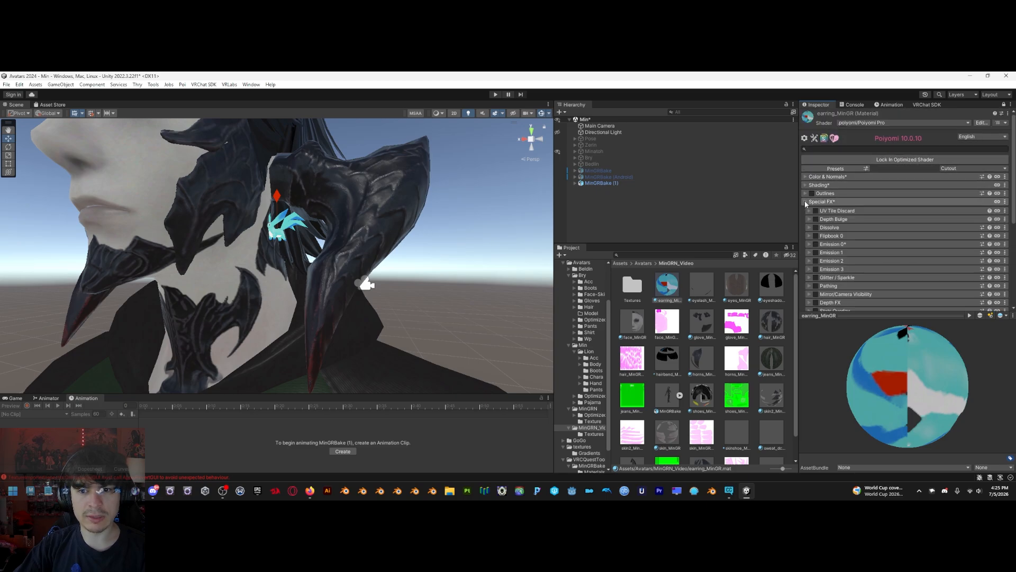
pyautogui.click(814, 243)
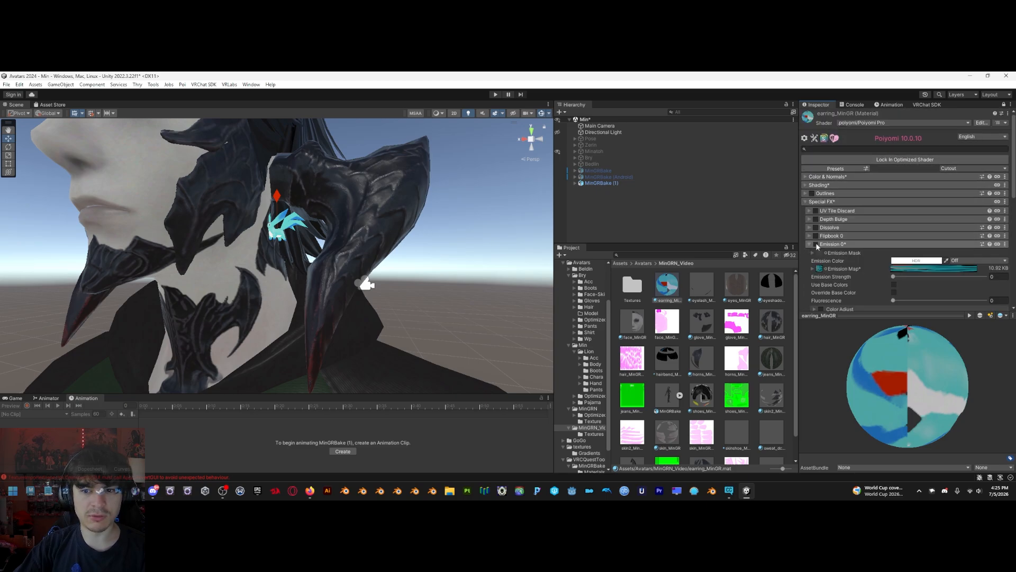
pyautogui.click(815, 244)
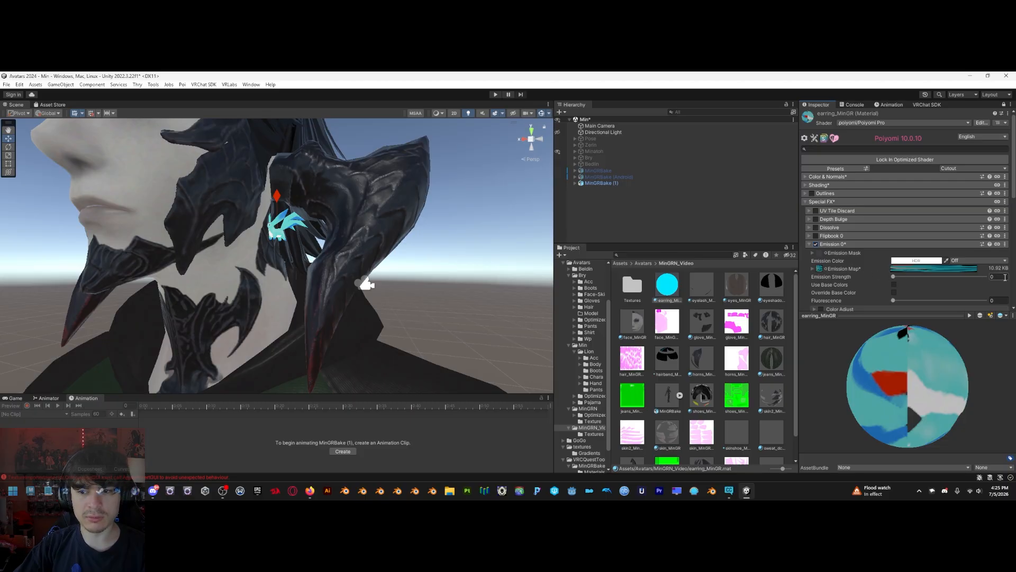
pyautogui.write('1')
pyautogui.press('Return')
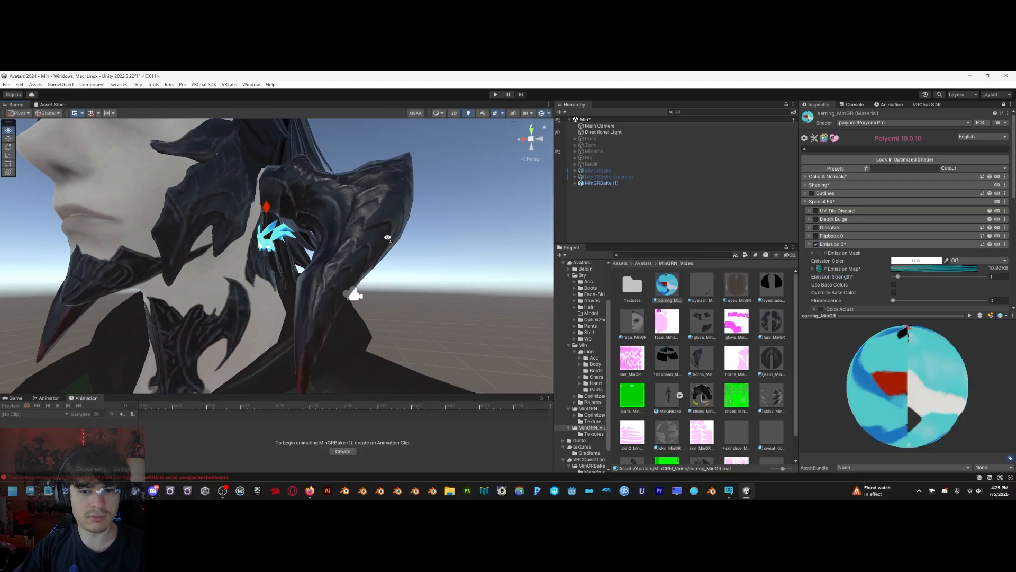
pyautogui.scroll(-2, 714, 353)
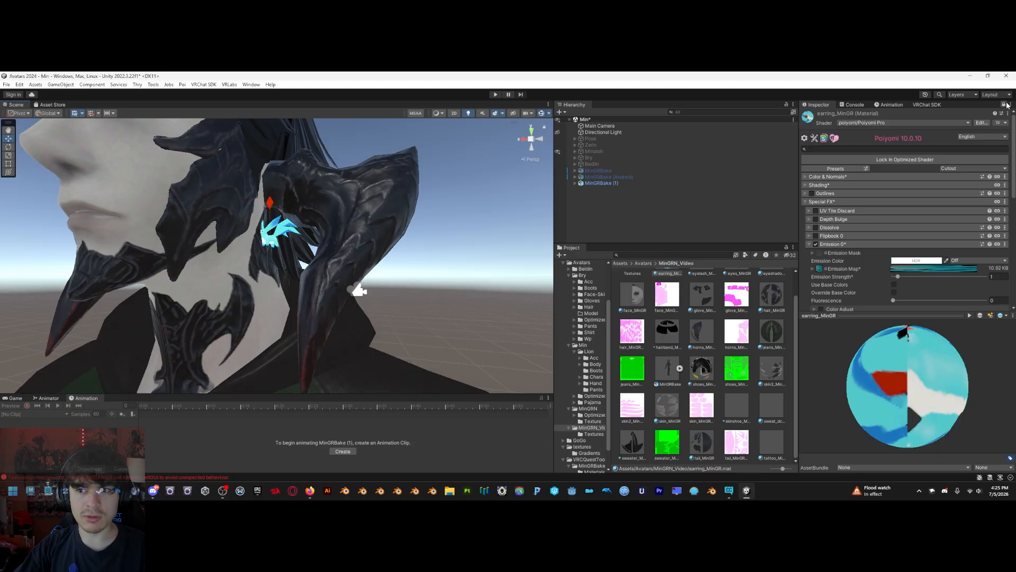
# Locate the earring's emission map texture in the project and inspect the glowing earring on the avatar
pyautogui.click(820, 268)
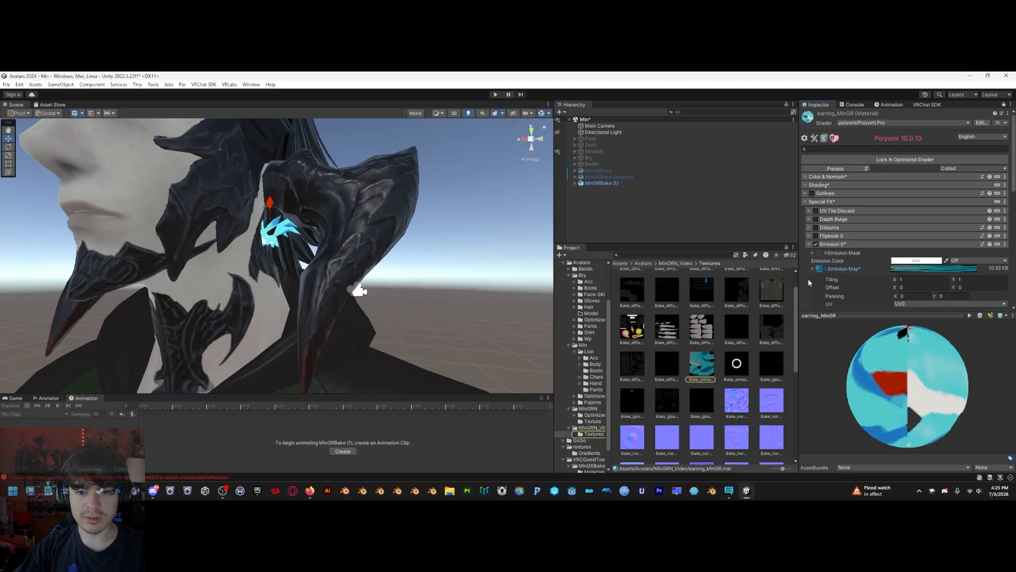
pyautogui.scroll(-2, 704, 360)
pyautogui.click(701, 295)
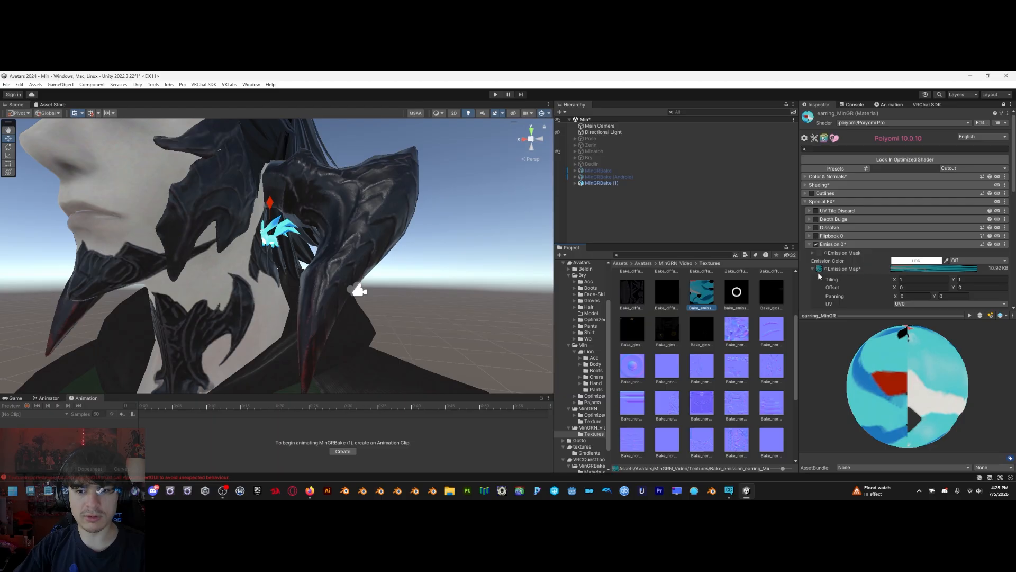
pyautogui.scroll(-6, 381, 279)
pyautogui.scroll(2, 380, 279)
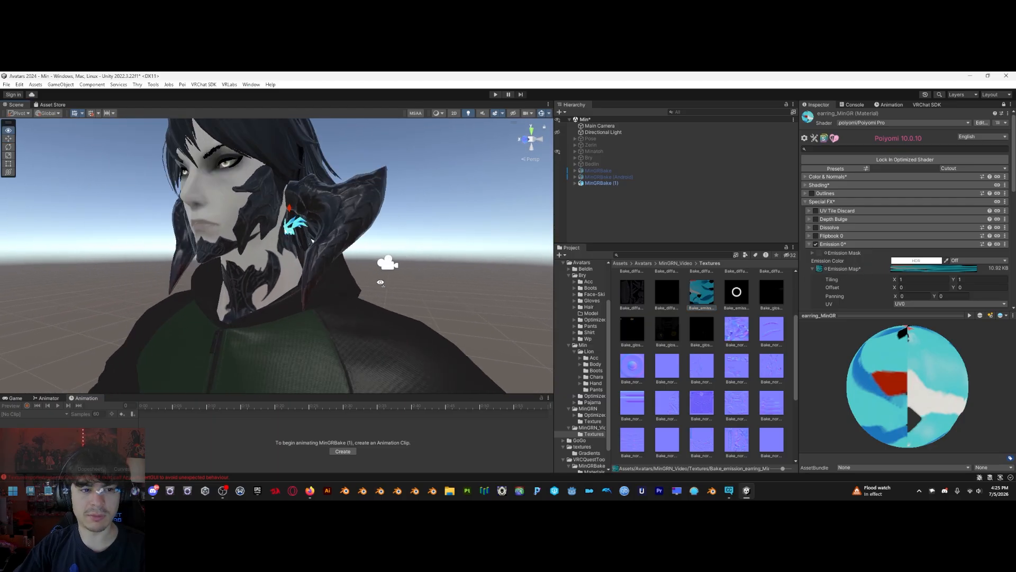
pyautogui.scroll(-2, 380, 279)
pyautogui.moveTo(379, 279); pyautogui.dragTo(398, 302, button='right')
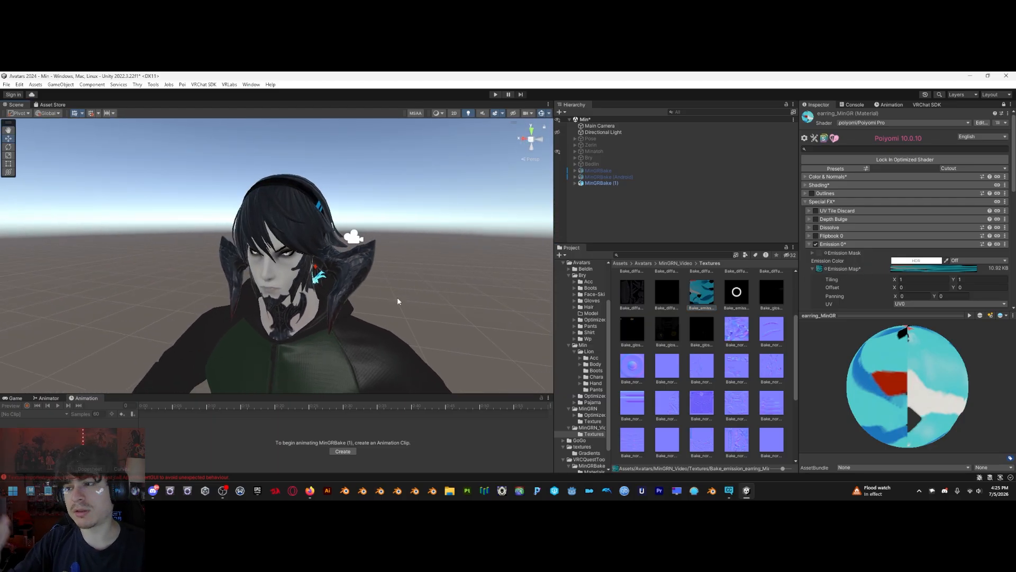
pyautogui.scroll(5, 398, 302)
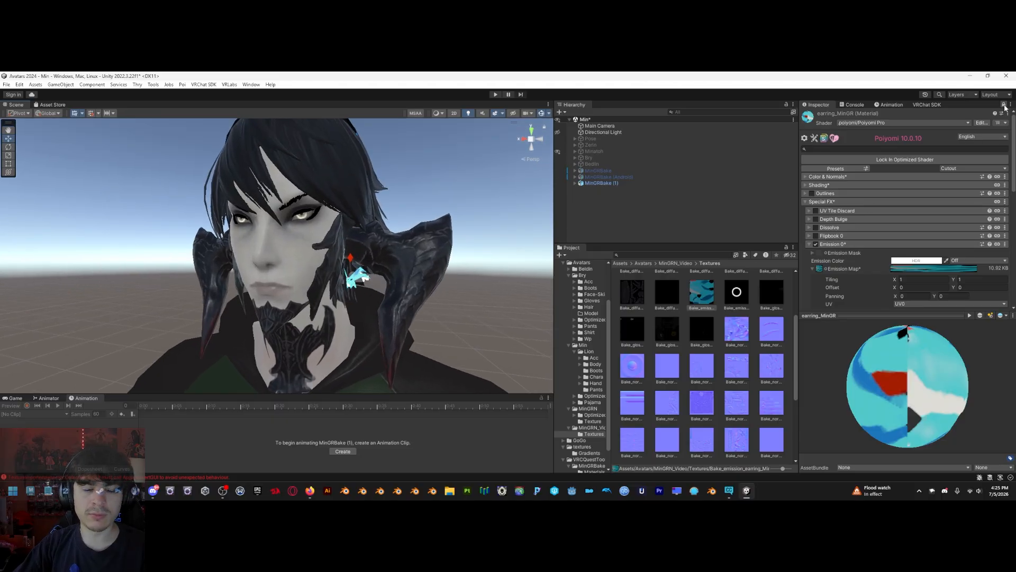
pyautogui.scroll(3, 426, 208)
pyautogui.scroll(-3, 410, 202)
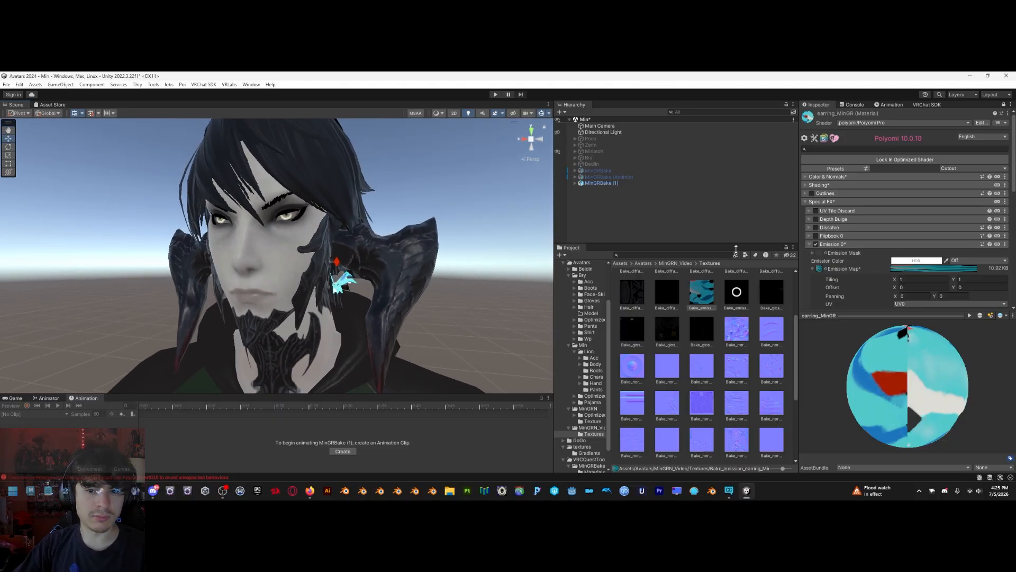
# Open the eyes_MinGR material from the MinGRN_Video folder and rotate its preview to show the iris
pyautogui.click(1006, 105)
pyautogui.scroll(2, 704, 310)
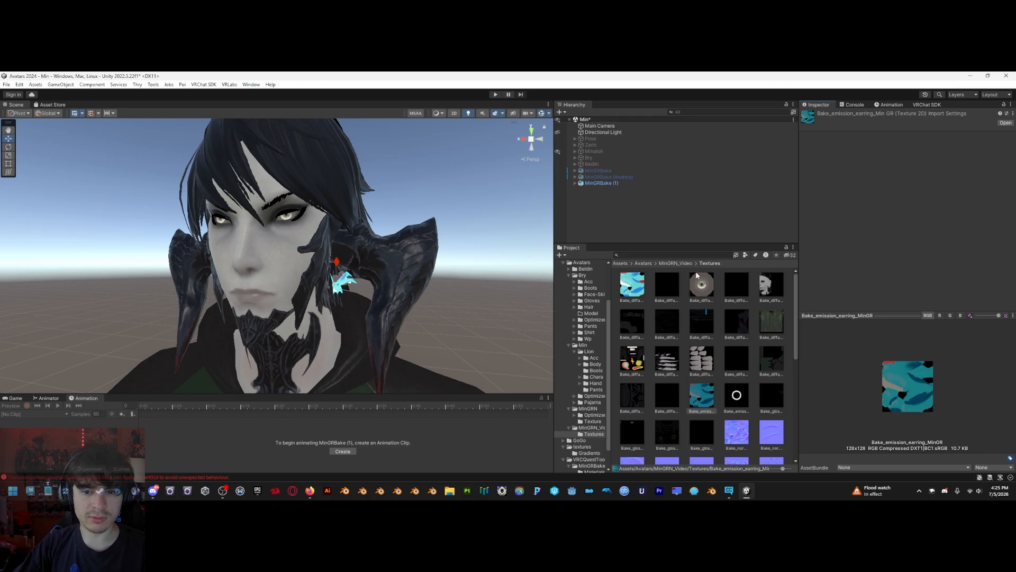
pyautogui.click(682, 264)
pyautogui.scroll(-1, 683, 319)
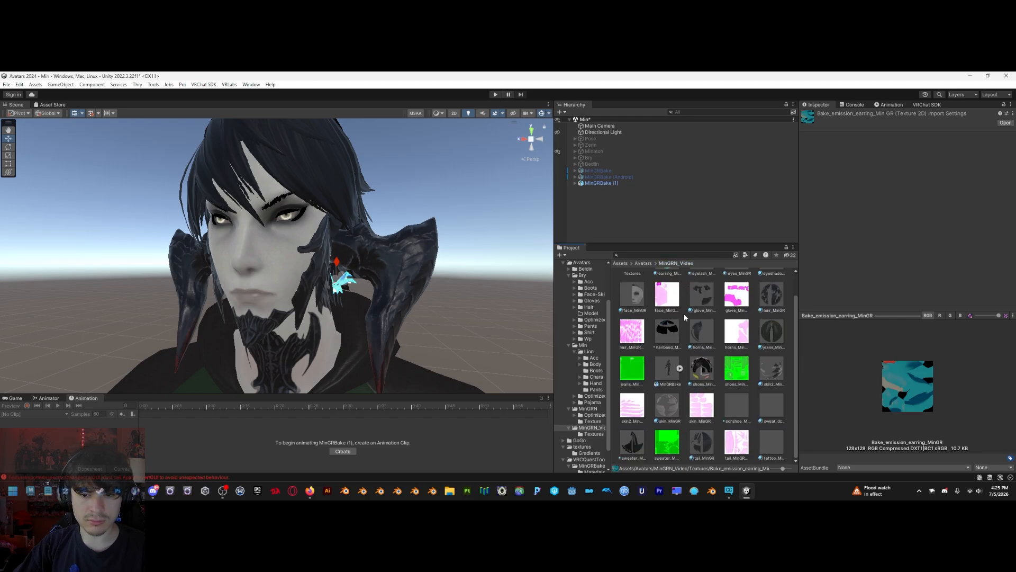
pyautogui.scroll(1, 682, 392)
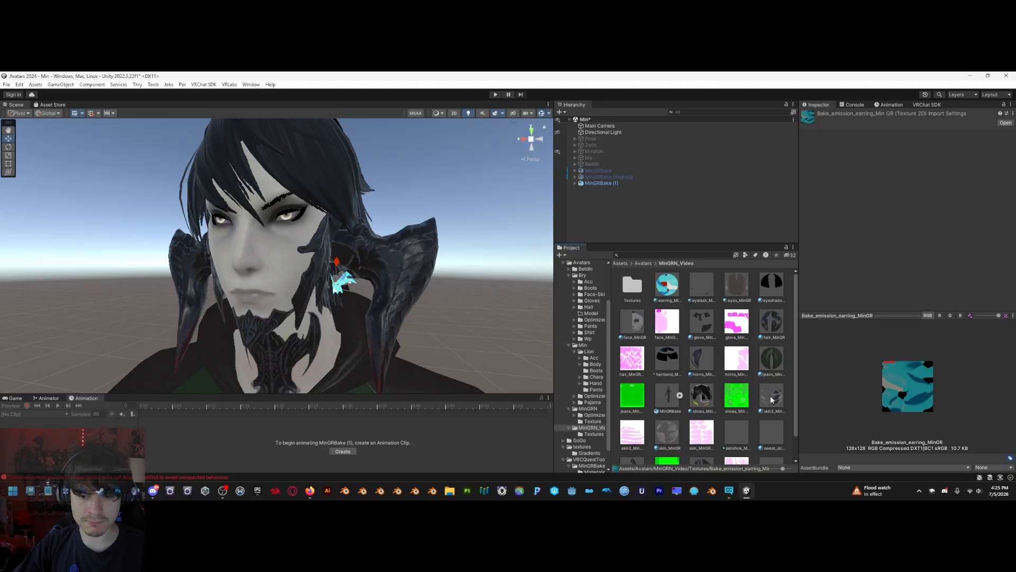
pyautogui.click(736, 286)
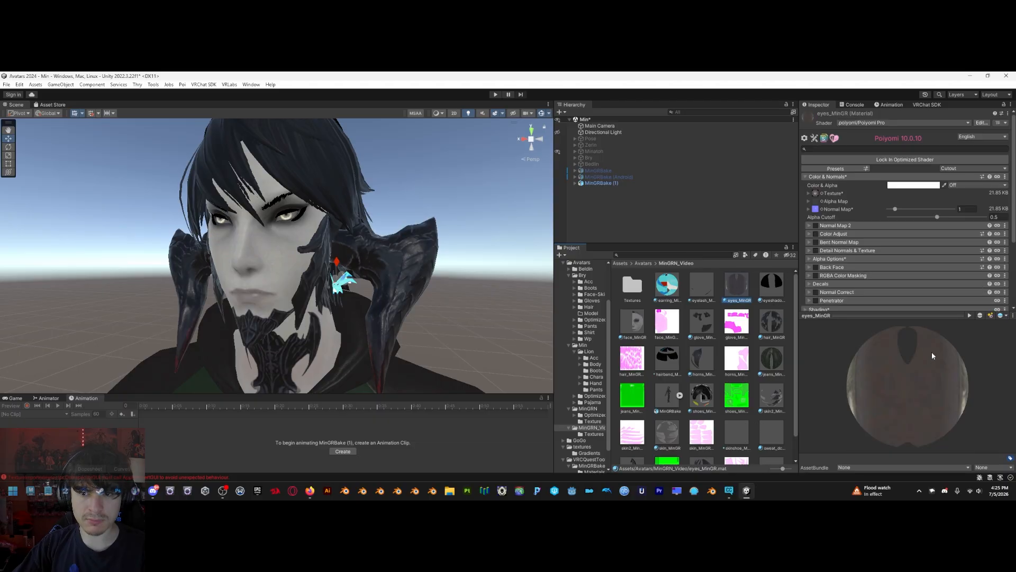
pyautogui.moveTo(933, 356); pyautogui.dragTo(836, 386)
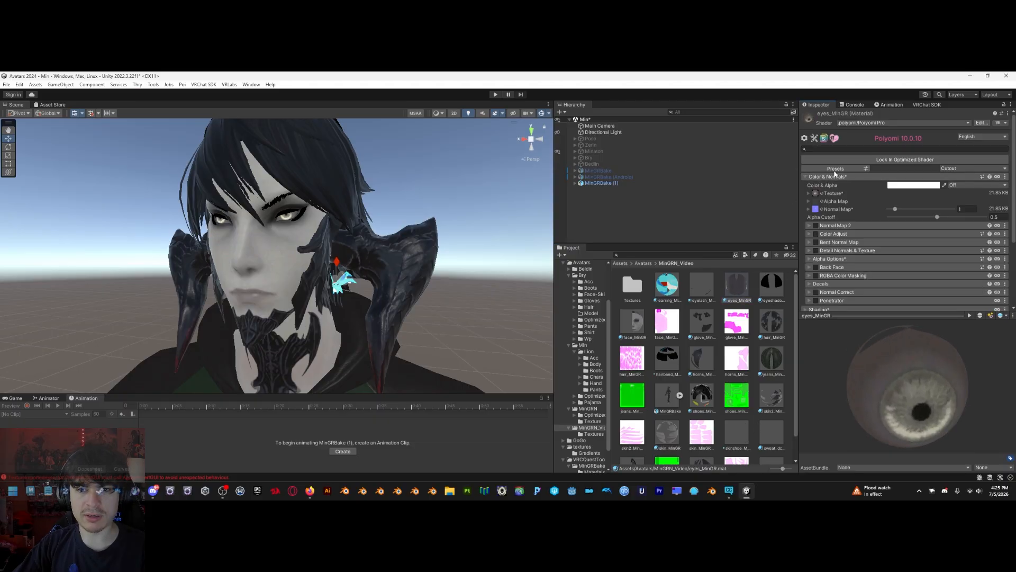
# Enable Emission 0 on the eyes material with an Emission Strength of 1 and check the eyes on the avatar
pyautogui.click(835, 176)
pyautogui.click(806, 202)
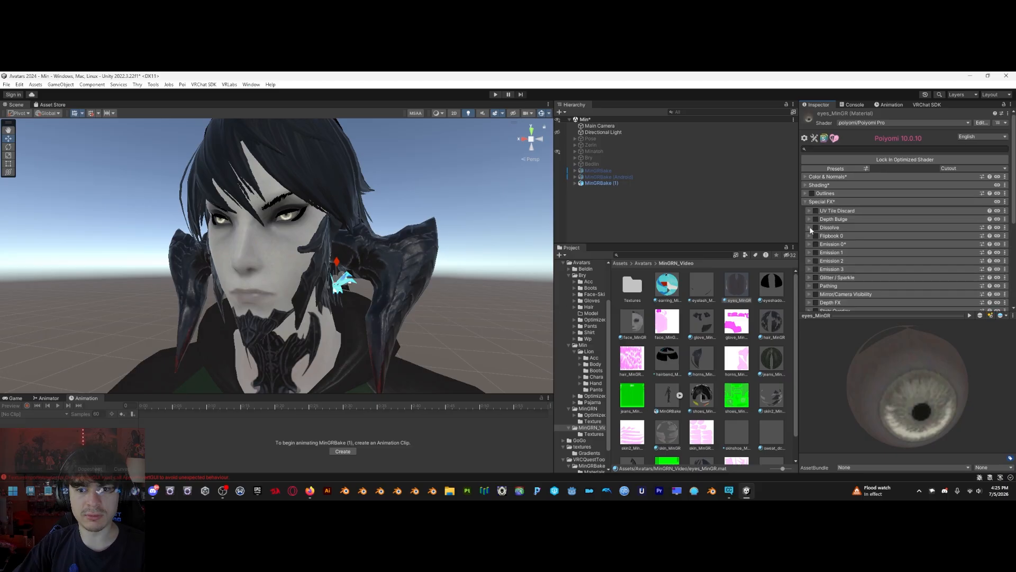
pyautogui.click(810, 245)
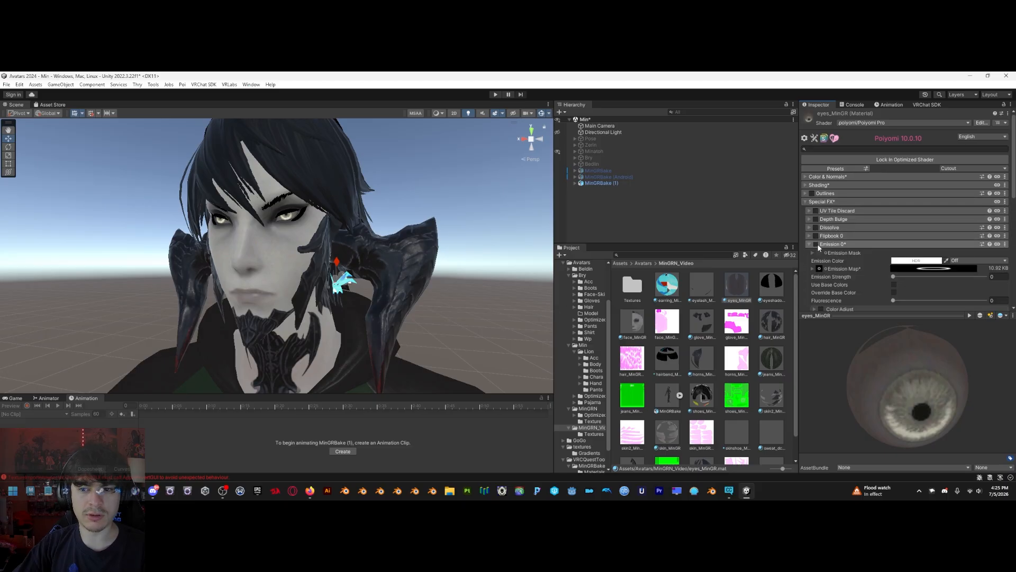
pyautogui.click(816, 245)
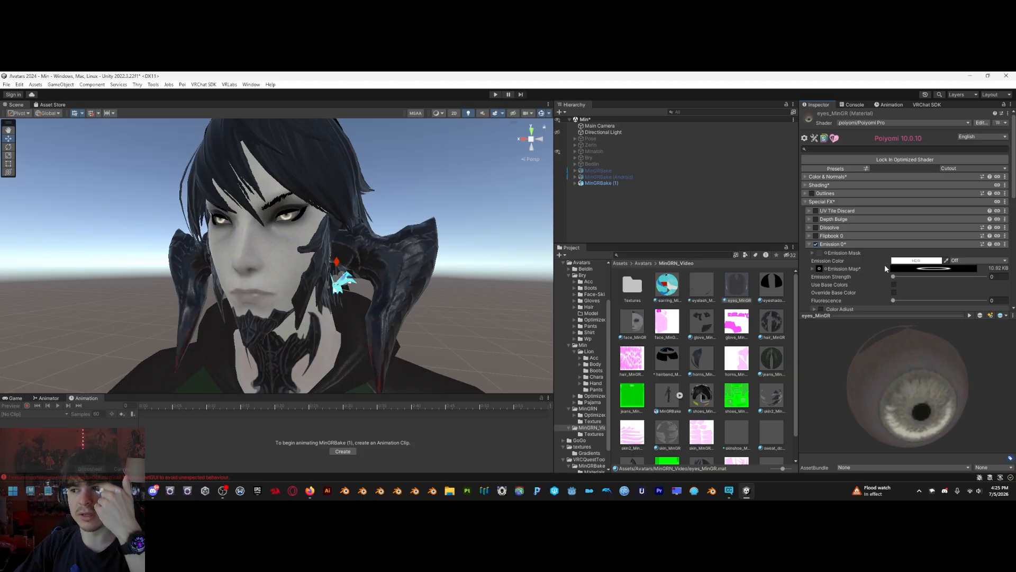
pyautogui.write('1')
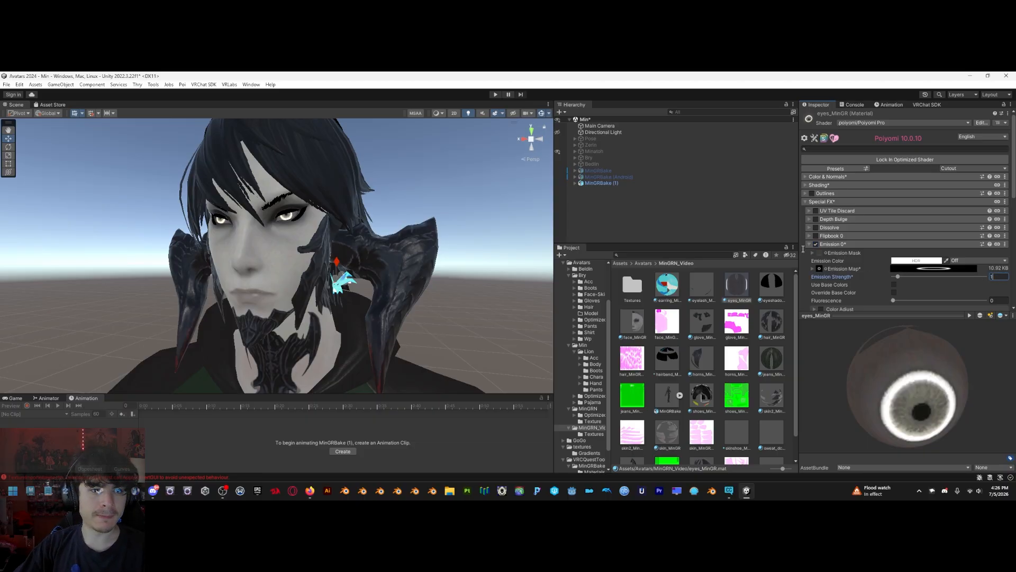
pyautogui.scroll(4, 431, 173)
pyautogui.keyDown('alt'); pyautogui.moveTo(431, 173); pyautogui.dragTo(419, 182); pyautogui.keyUp('alt')
pyautogui.scroll(-4, 387, 240)
pyautogui.scroll(-2, 387, 240)
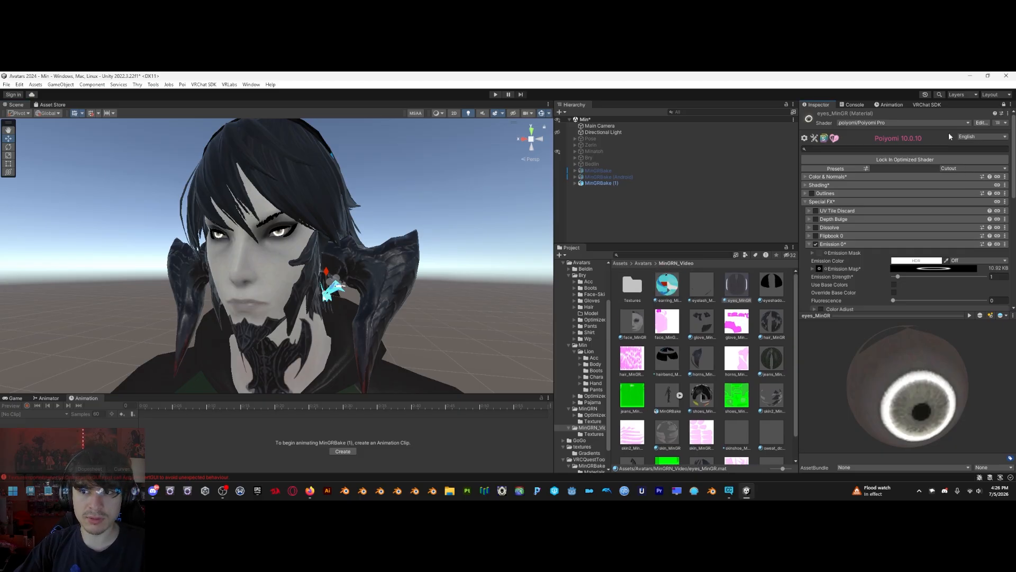
# Reveal the eyes material's base texture in the project and find the matching eyes roughness texture
pyautogui.click(805, 177)
pyautogui.click(815, 193)
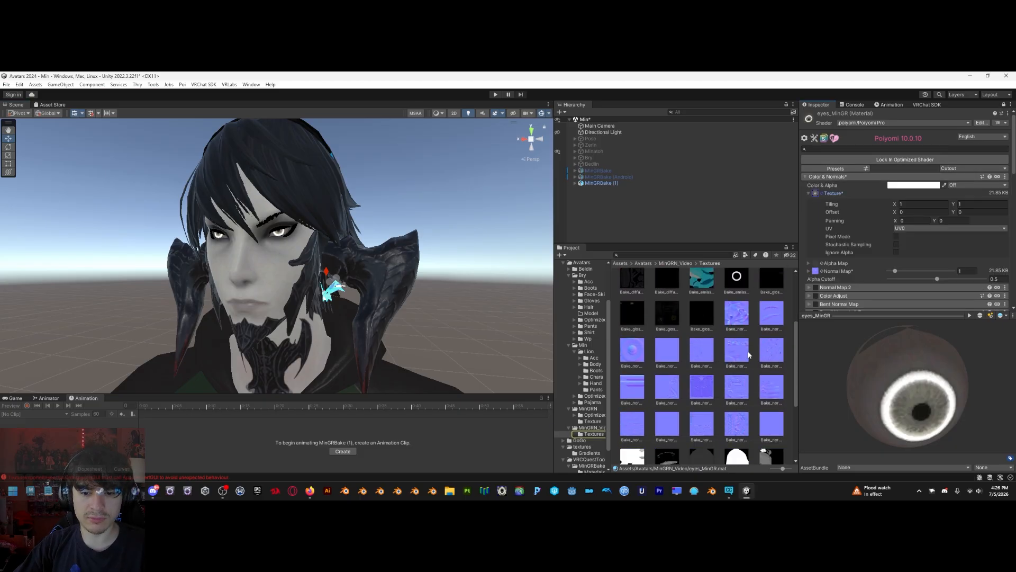
pyautogui.scroll(-3, 749, 355)
pyautogui.click(704, 345)
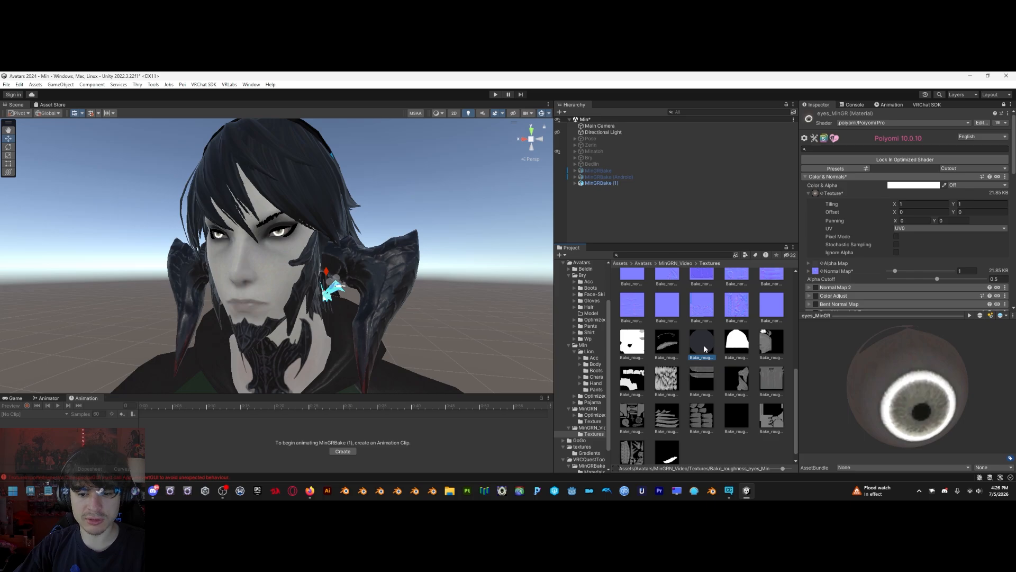
pyautogui.scroll(4, 704, 345)
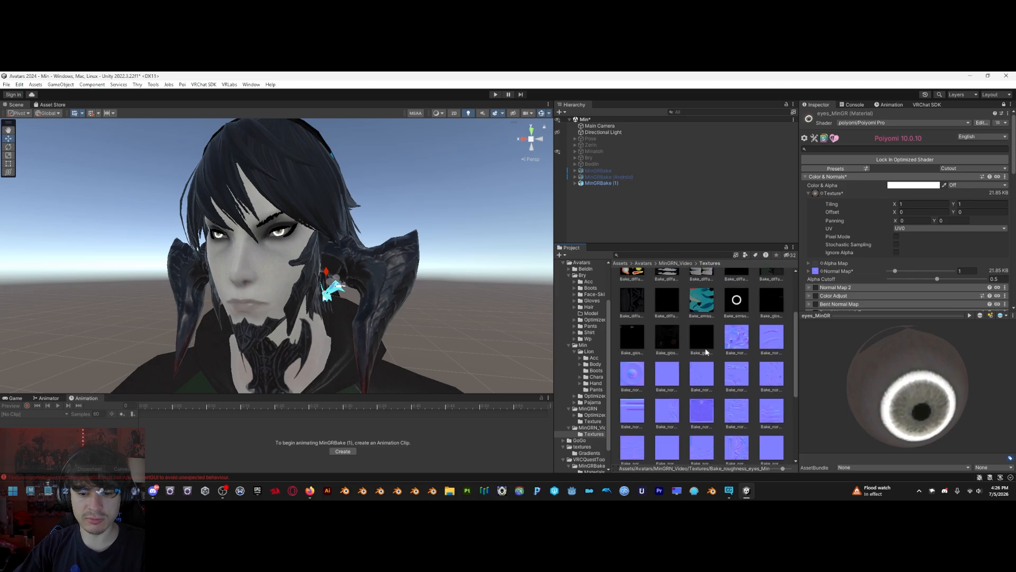
# Enable Reflections & Specular in the eyes material's Shading settings and expand its packed maps
pyautogui.click(805, 177)
pyautogui.click(802, 187)
pyautogui.scroll(-2, 812, 233)
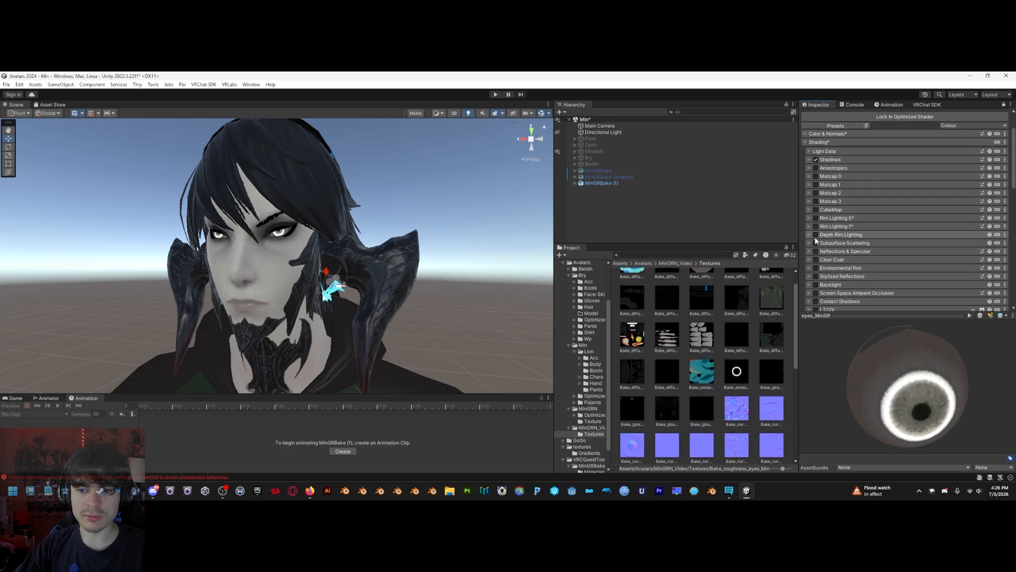
pyautogui.click(816, 252)
pyautogui.click(816, 251)
pyautogui.click(813, 292)
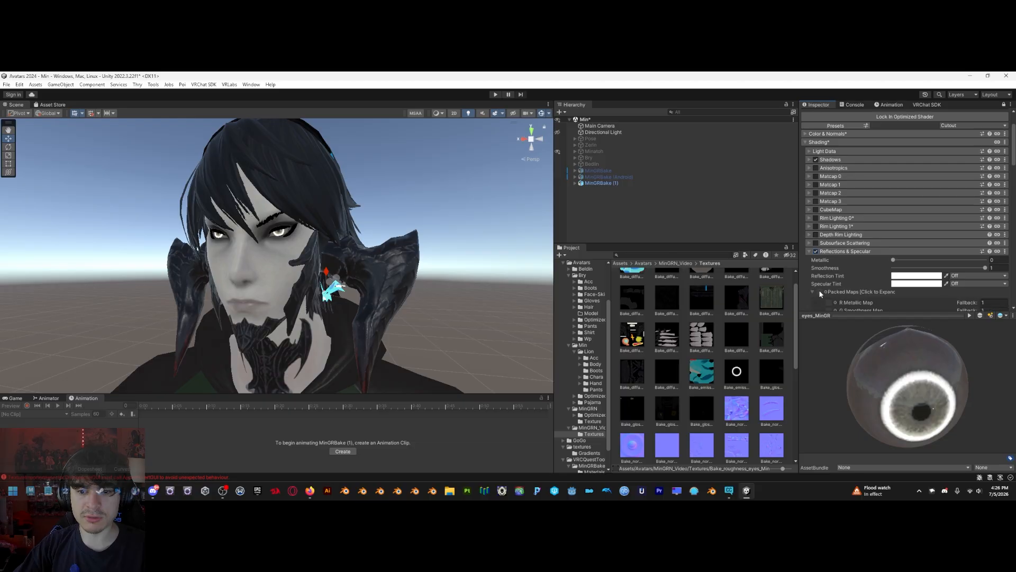
# Assign the eyes roughness texture as the inverted G Smoothness Map of the eyes material and merge the packed map
pyautogui.scroll(-2, 818, 290)
pyautogui.scroll(-3, 734, 376)
pyautogui.scroll(-3, 734, 375)
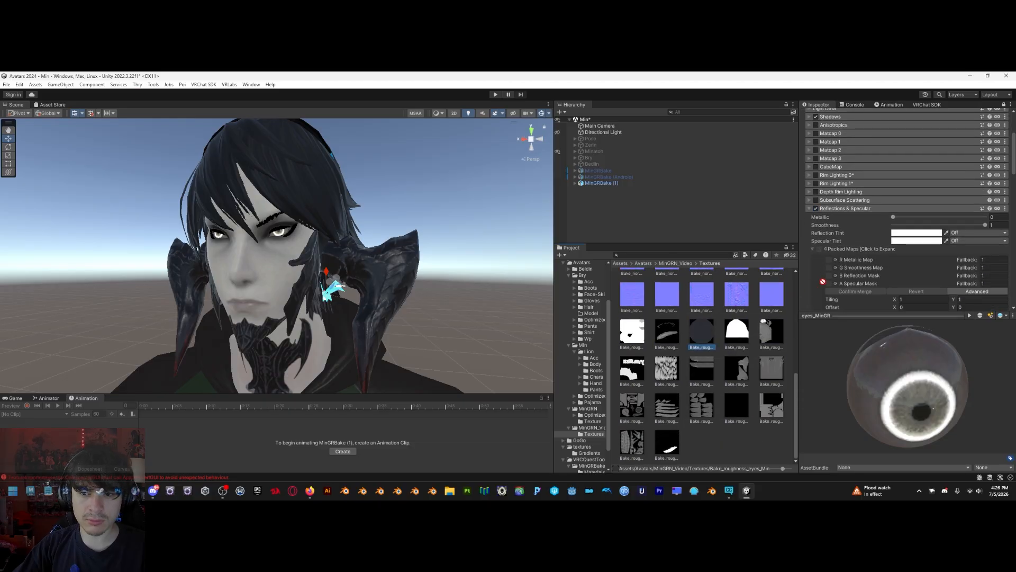
pyautogui.moveTo(832, 271); pyautogui.dragTo(830, 268)
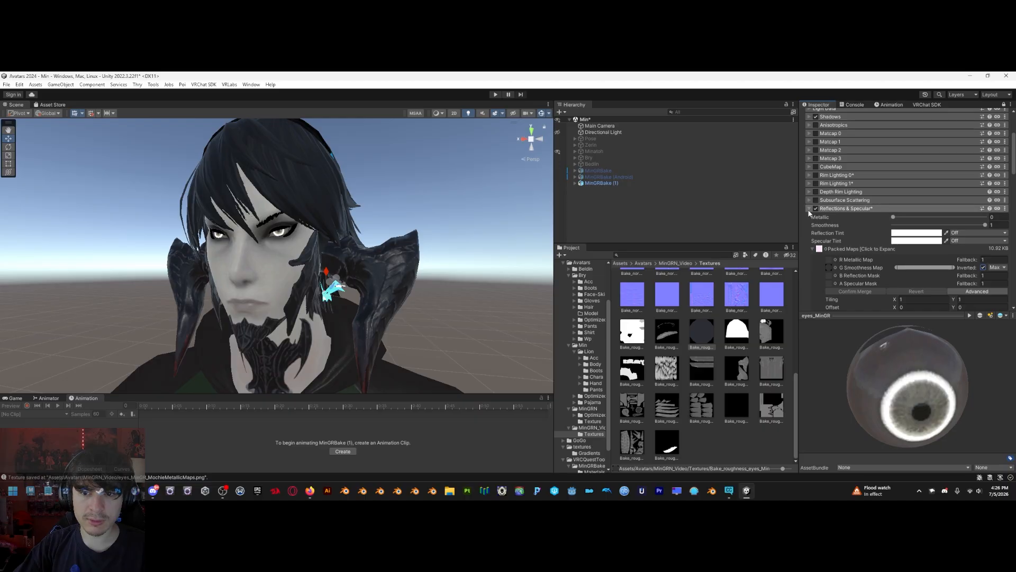
pyautogui.click(847, 208)
pyautogui.scroll(3, 689, 318)
pyautogui.keyDown('alt'); pyautogui.moveTo(370, 238); pyautogui.dragTo(356, 301); pyautogui.keyUp('alt')
pyautogui.scroll(-3, 356, 302)
# Open the hairband_MinGR material from the MinGRN_Video folder in the unlocked inspector
pyautogui.click(678, 264)
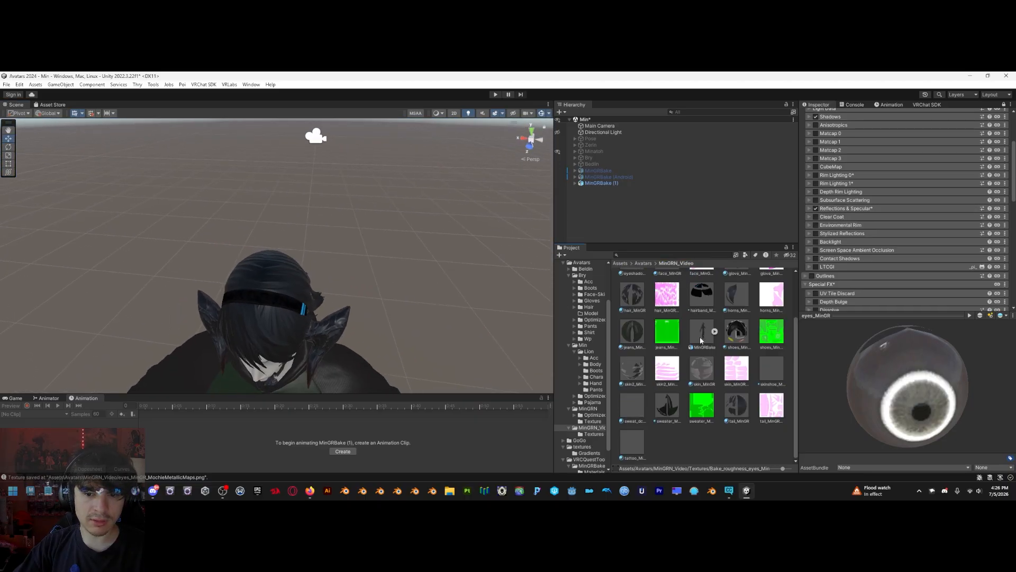
pyautogui.scroll(2, 700, 336)
pyautogui.click(702, 360)
pyautogui.scroll(4, 939, 184)
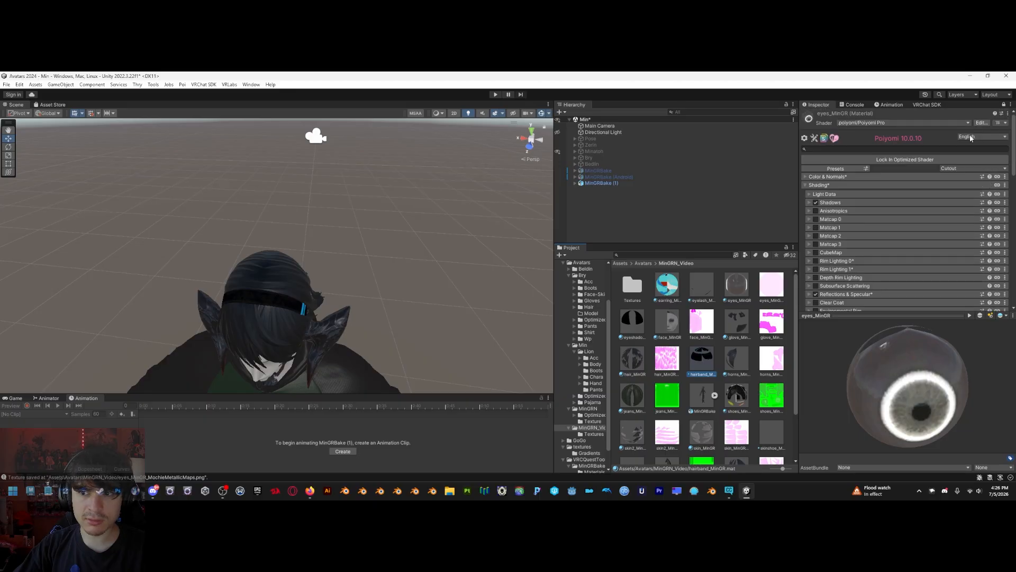
pyautogui.click(1004, 106)
# Reveal the hairband's base texture in the project and expand the material's Shading settings
pyautogui.click(817, 194)
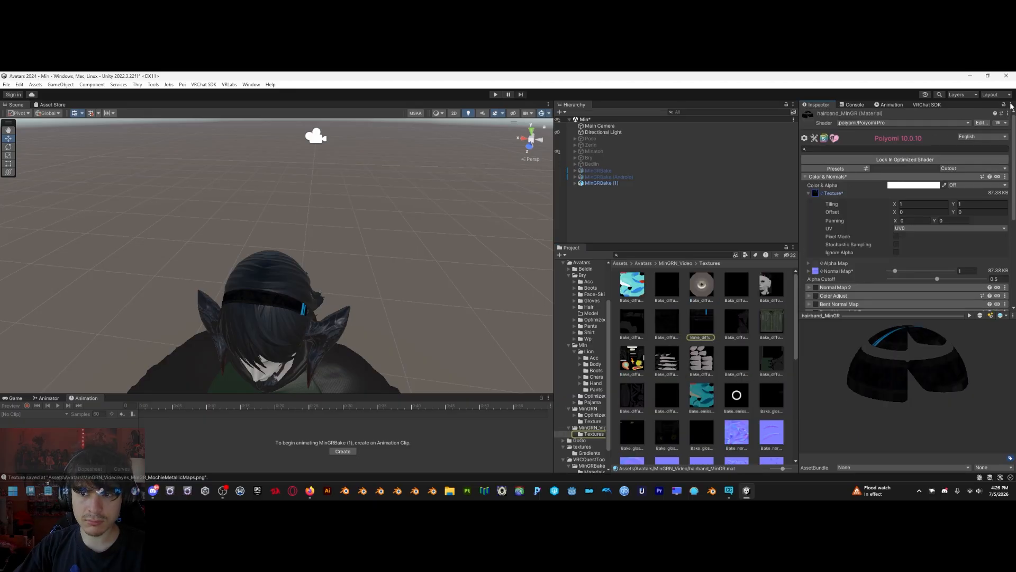
pyautogui.click(808, 177)
pyautogui.click(809, 185)
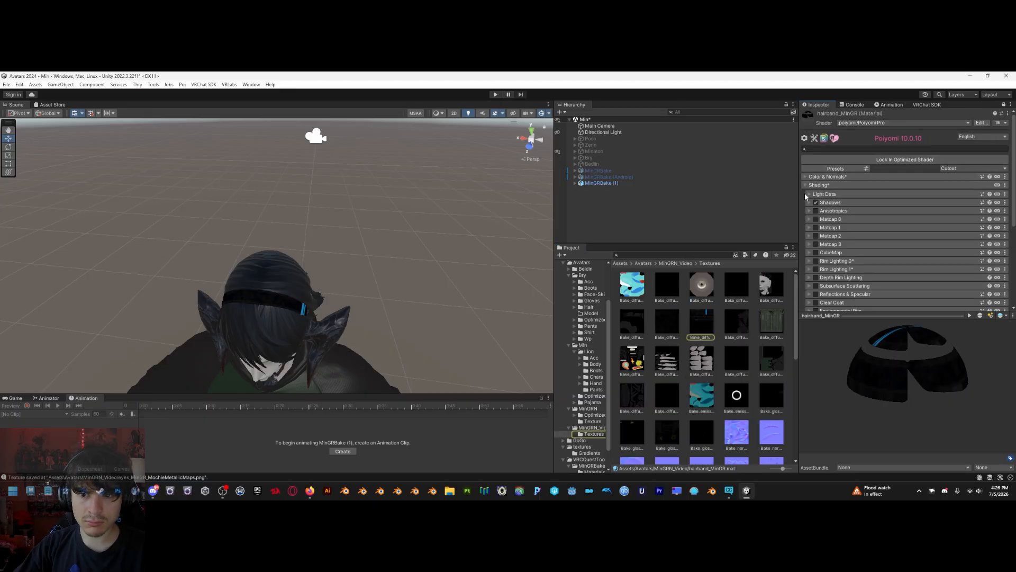
# Enable Reflections & Specular in the hairband material's Shading settings and expand its packed maps
pyautogui.click(816, 294)
pyautogui.click(845, 295)
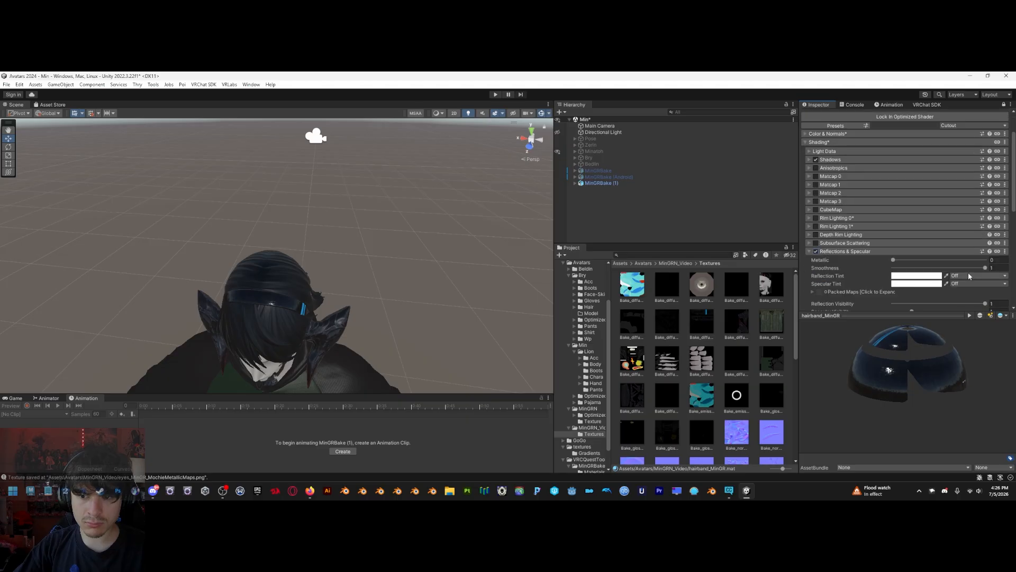
pyautogui.scroll(-3, 833, 276)
pyautogui.click(813, 270)
pyautogui.scroll(-2, 813, 268)
# Assign the hairband roughness texture as the inverted G Smoothness Map of the hairband material and merge the packed map
pyautogui.scroll(-5, 719, 329)
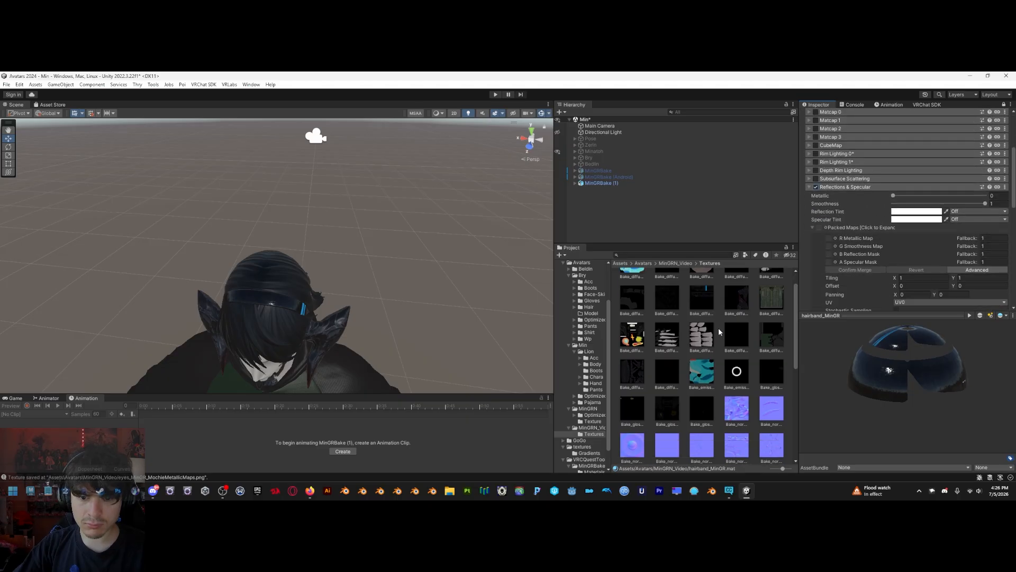
pyautogui.moveTo(703, 385); pyautogui.dragTo(829, 246)
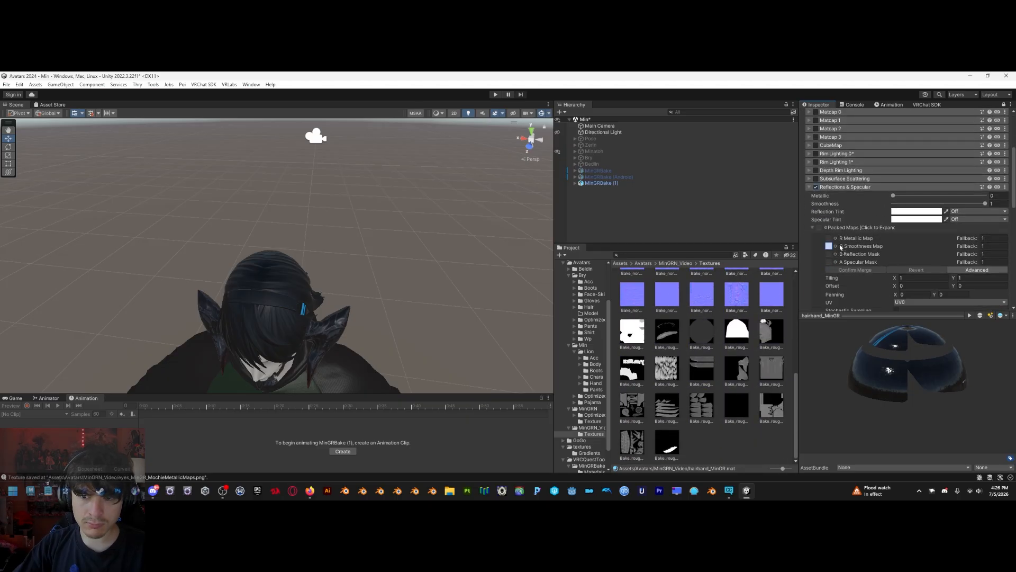
pyautogui.click(983, 246)
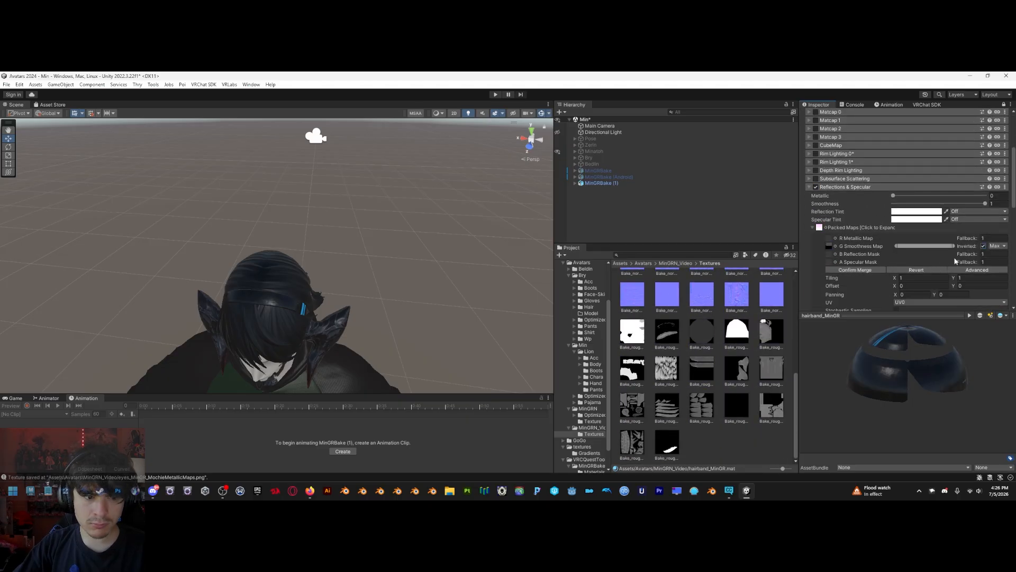
pyautogui.click(855, 270)
# Inspect the avatar's face up close, checking the eyes, eyelashes and eyebrows
pyautogui.keyDown('alt'); pyautogui.moveTo(420, 265); pyautogui.dragTo(406, 197); pyautogui.keyUp('alt')
pyautogui.scroll(4, 430, 199)
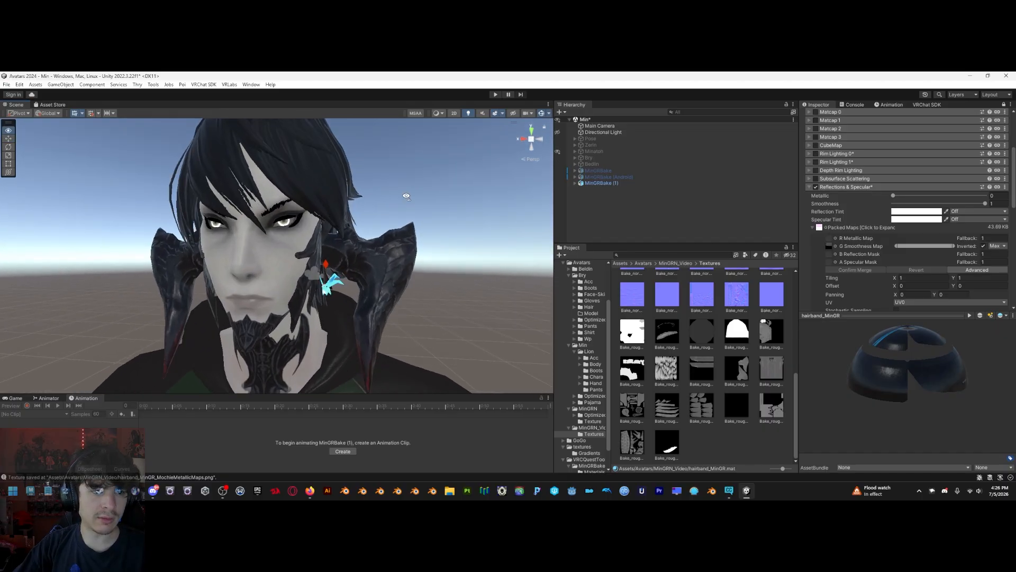
pyautogui.scroll(3, 406, 197)
pyautogui.scroll(5, 854, 134)
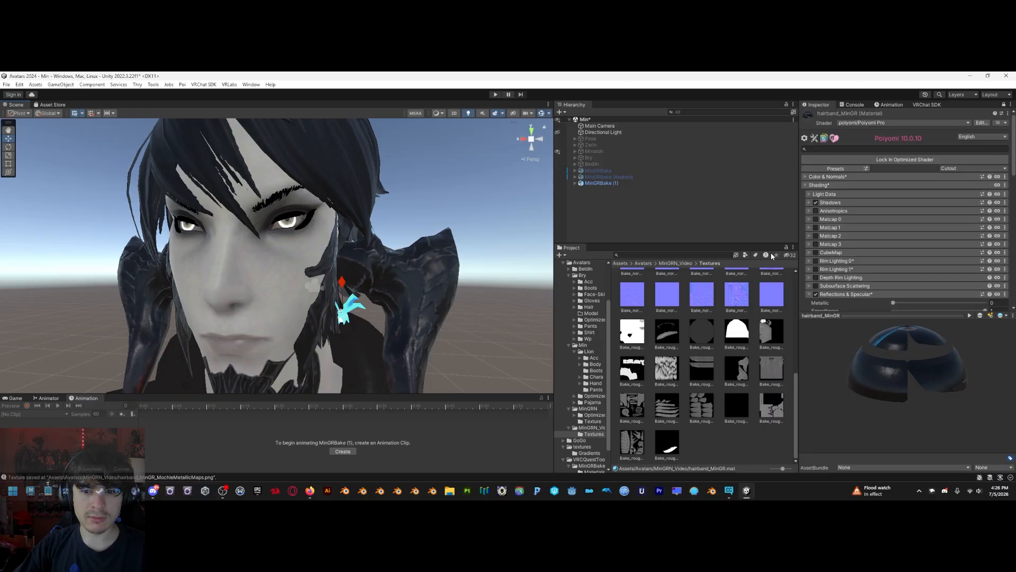
pyautogui.scroll(3, 741, 318)
pyautogui.scroll(6, 225, 209)
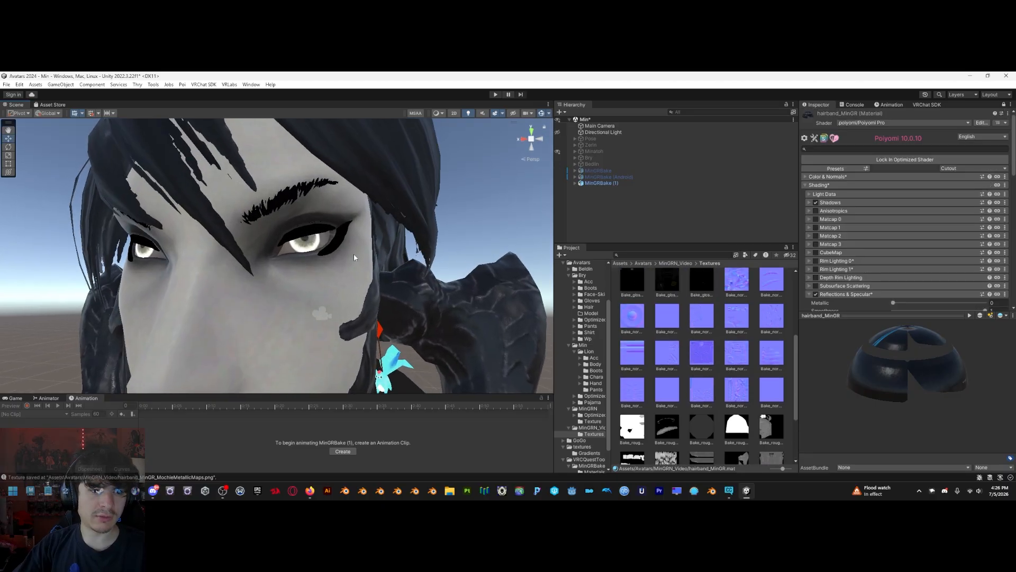
pyautogui.keyDown('alt'); pyautogui.moveTo(336, 222); pyautogui.dragTo(349, 243); pyautogui.keyUp('alt')
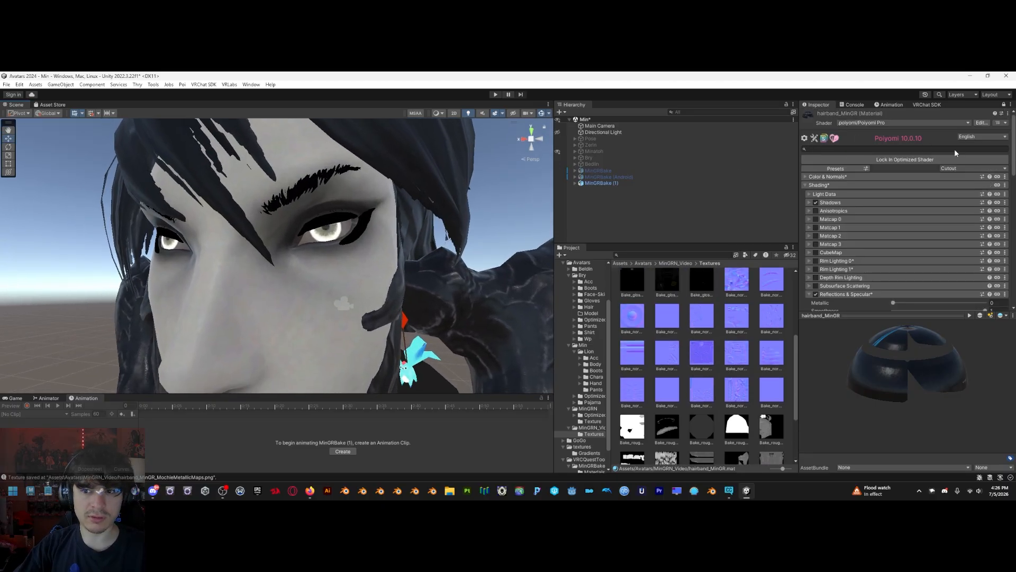
pyautogui.scroll(3, 759, 363)
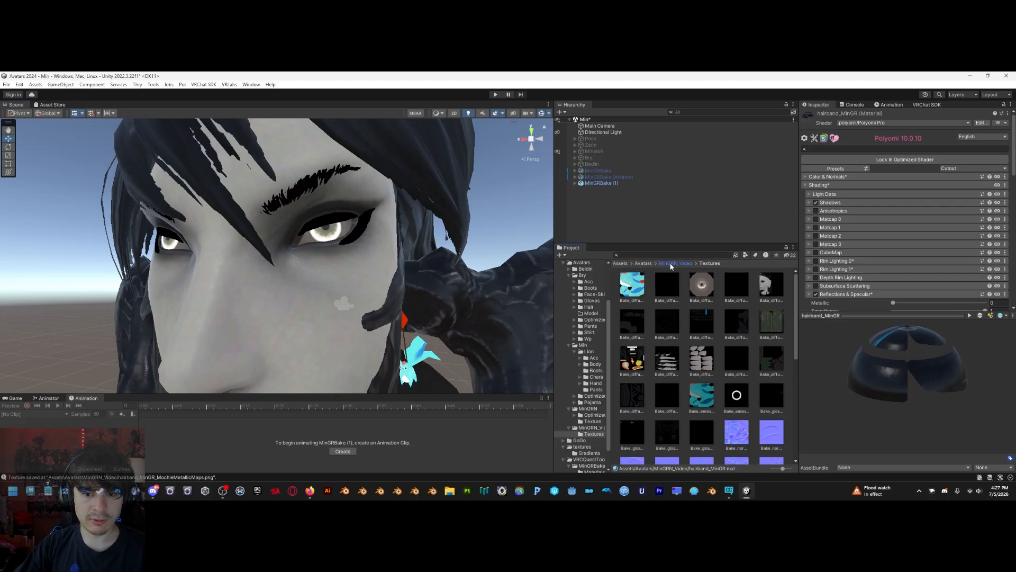
# Open the eyeshadow_MinGR material from the MinGRN_Video folder and change its rendering preset to Fade
pyautogui.click(686, 263)
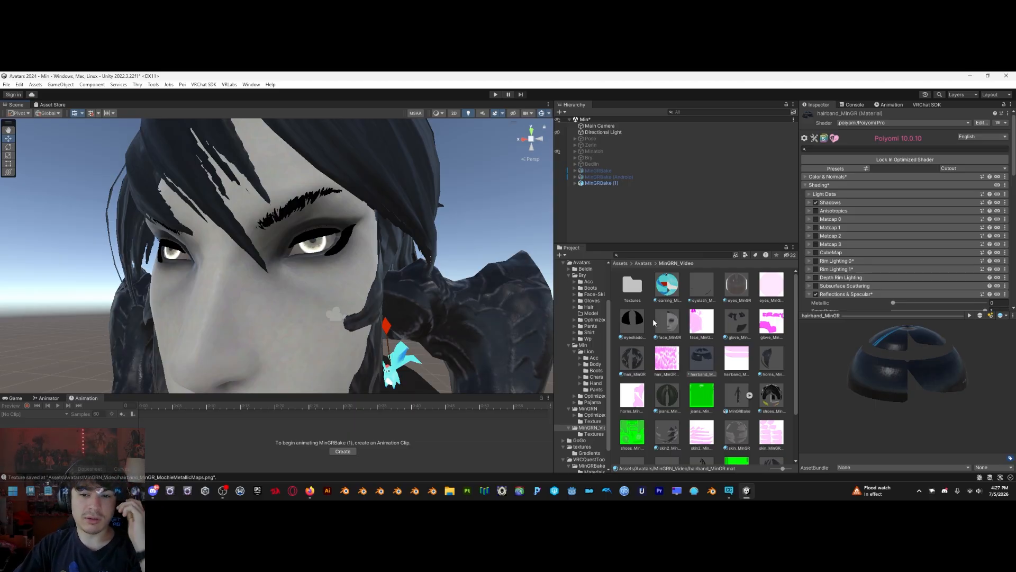
pyautogui.click(635, 321)
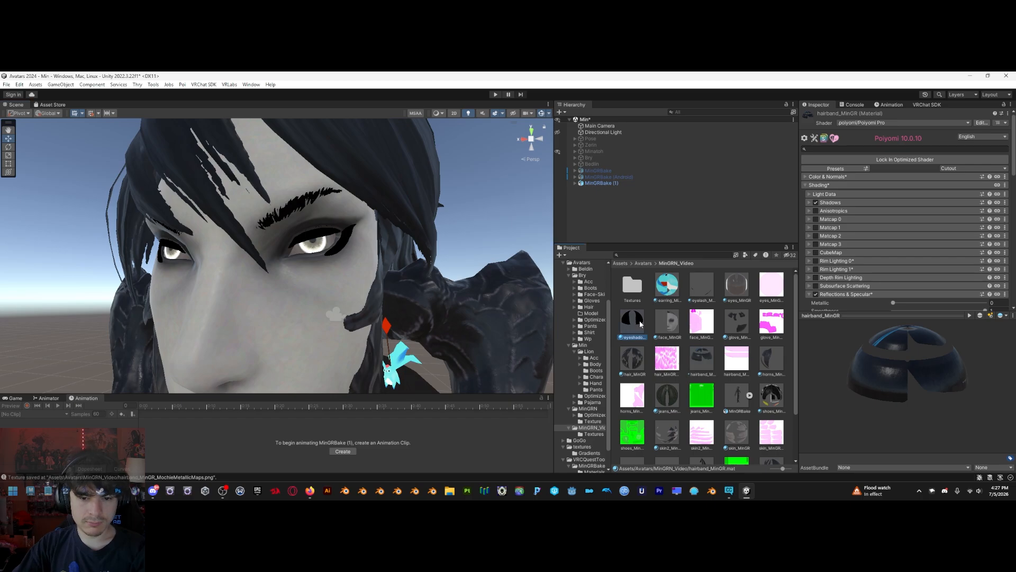
pyautogui.click(962, 168)
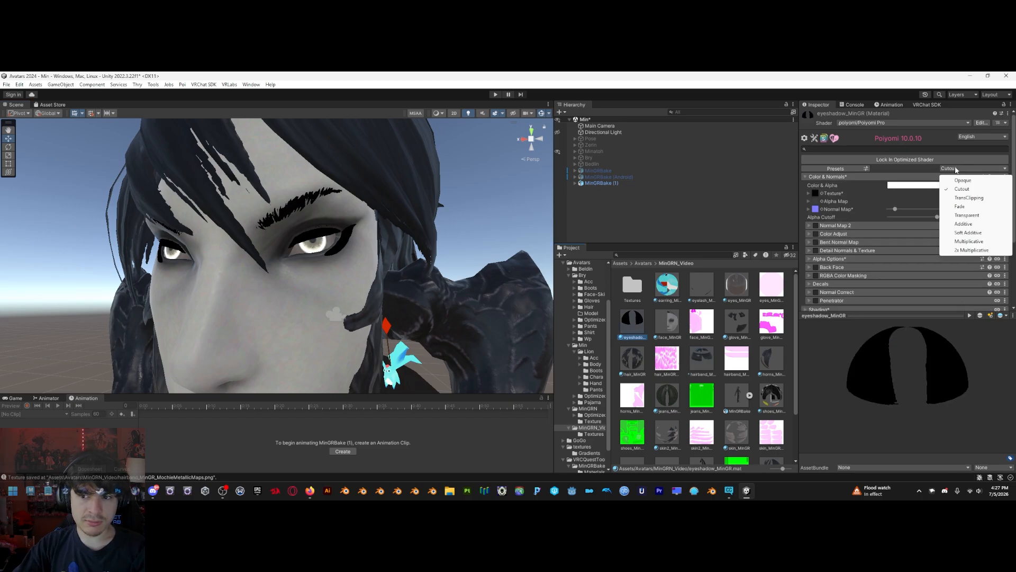
pyautogui.click(312, 247)
pyautogui.press('w')
pyautogui.moveTo(294, 255)
pyautogui.mouseDown(button='right')
pyautogui.moveTo(305, 251)
pyautogui.moveTo(287, 239)
pyautogui.mouseUp(button='right')
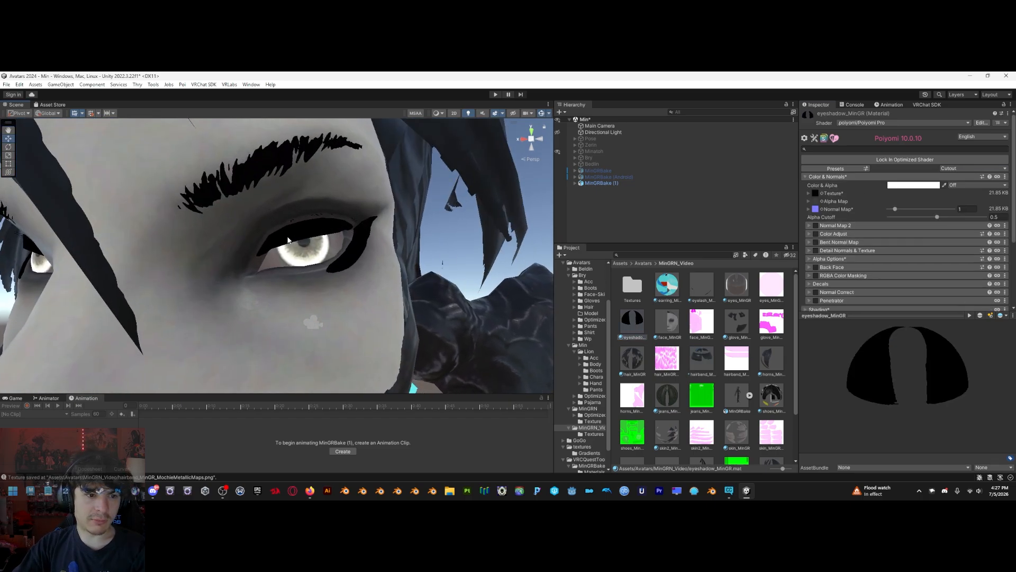
pyautogui.click(964, 168)
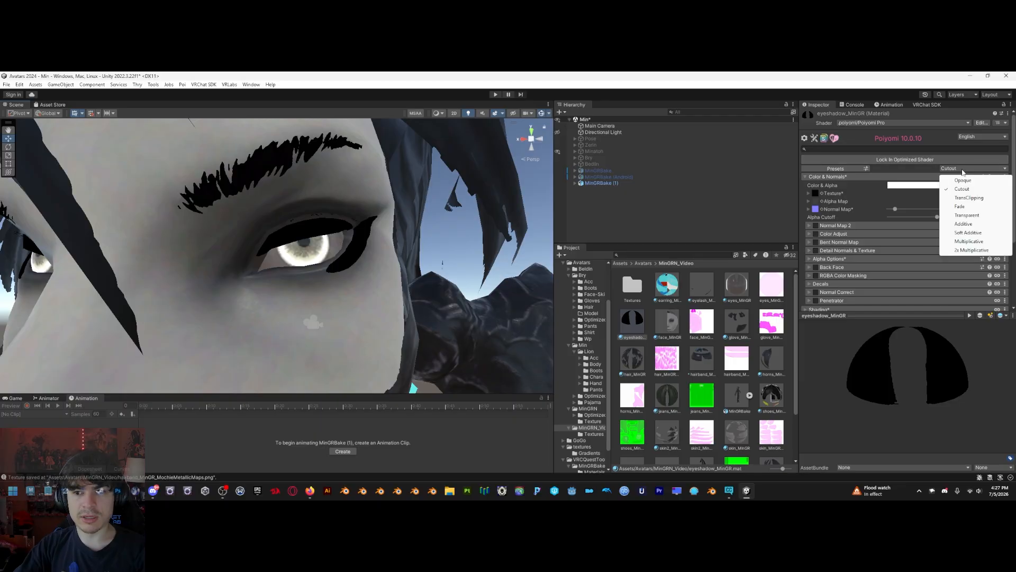
pyautogui.click(962, 208)
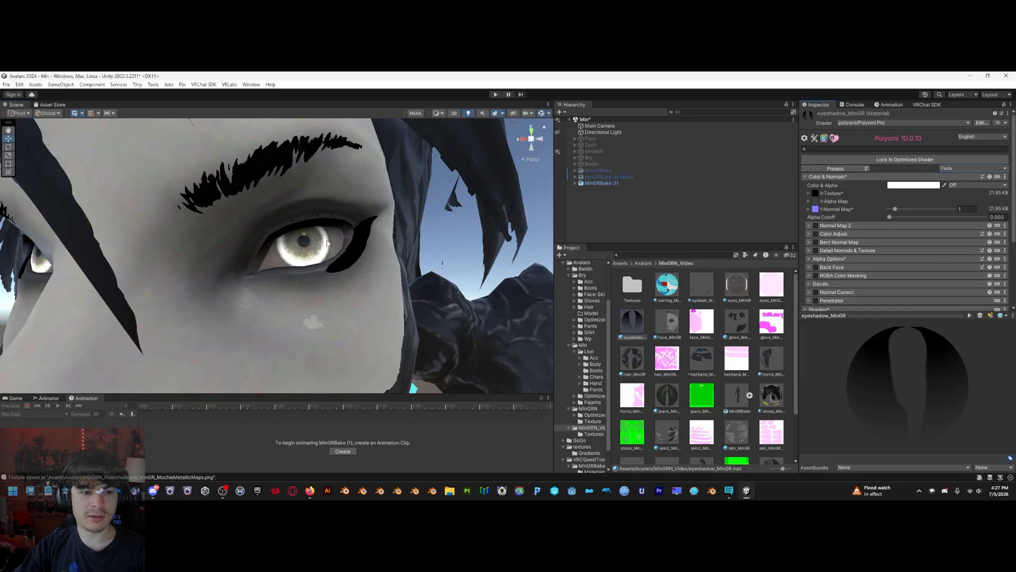
pyautogui.moveTo(910, 371); pyautogui.dragTo(881, 358)
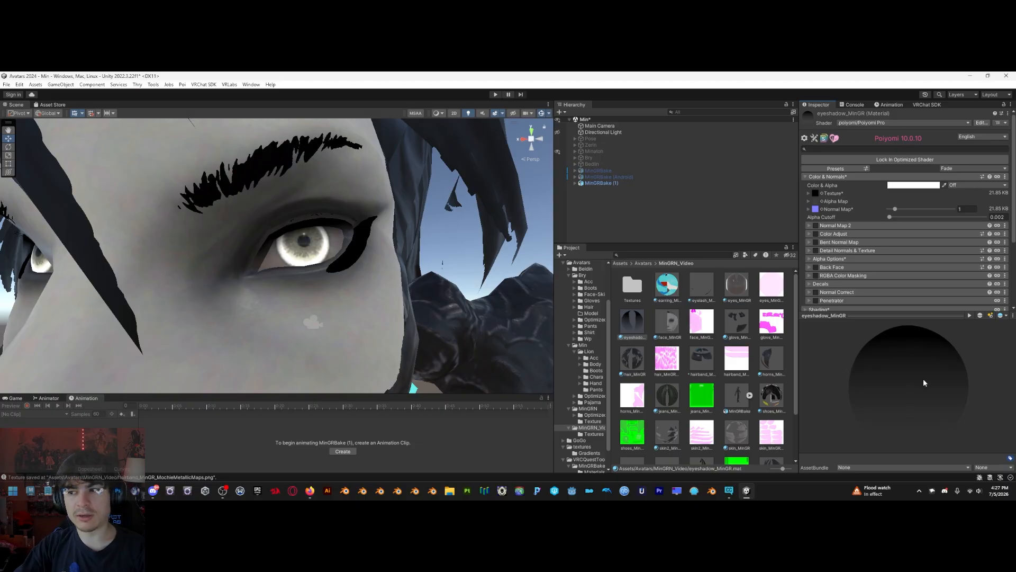
pyautogui.moveTo(439, 286); pyautogui.dragTo(436, 289, button='right')
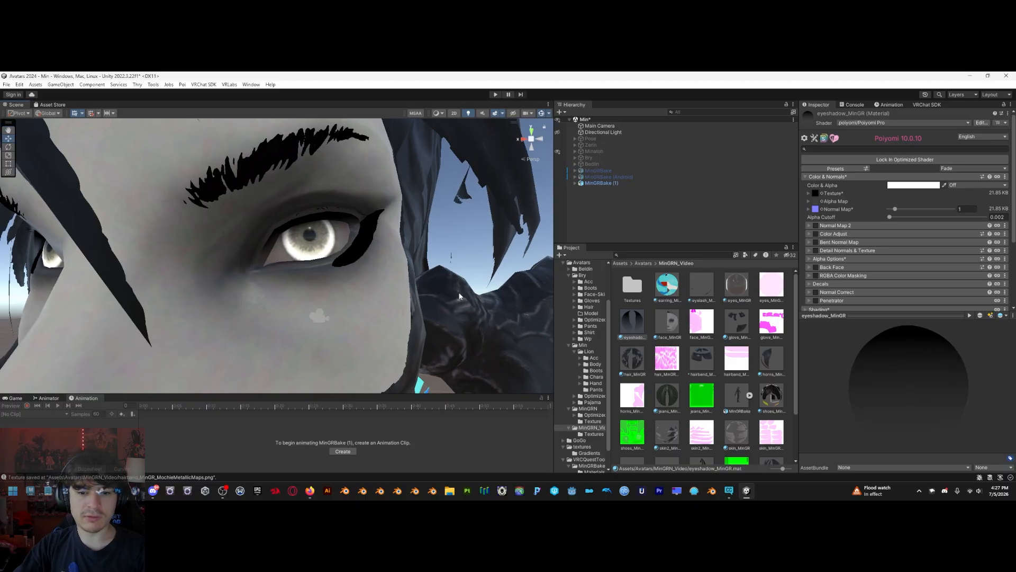
# Change the eyelash_MinGR material's rendering preset to Fade
pyautogui.click(706, 295)
pyautogui.click(963, 168)
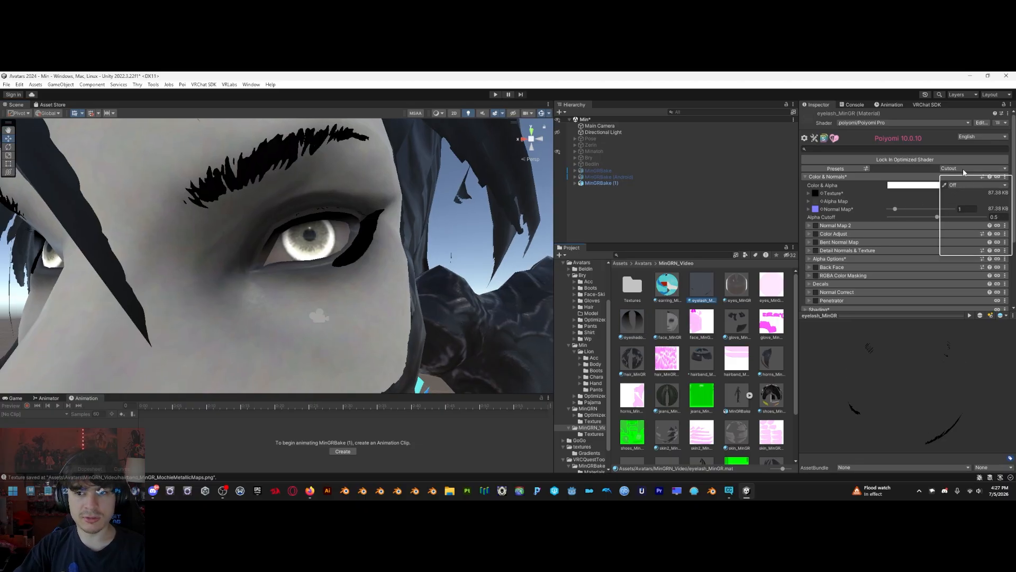
pyautogui.click(960, 207)
pyautogui.moveTo(313, 218); pyautogui.dragTo(323, 221, button='right')
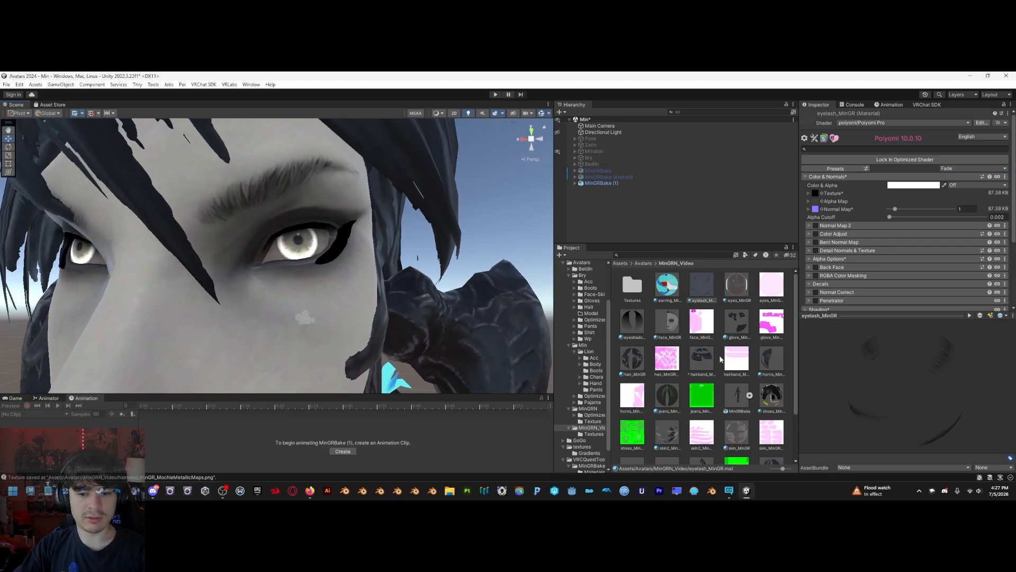
# Change the tattoo_MinGR material's rendering preset to Fade
pyautogui.scroll(-3, 720, 359)
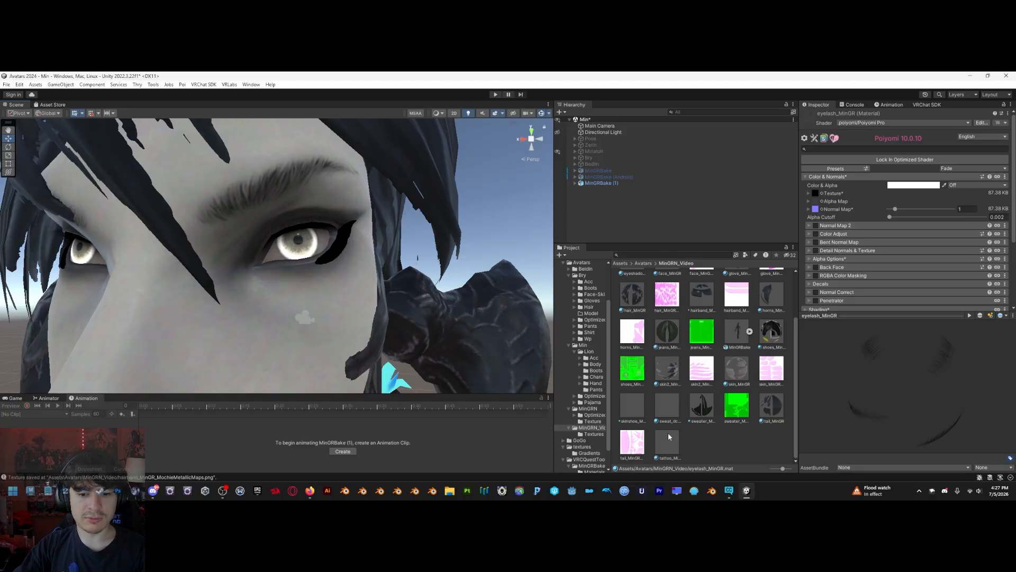
pyautogui.click(668, 434)
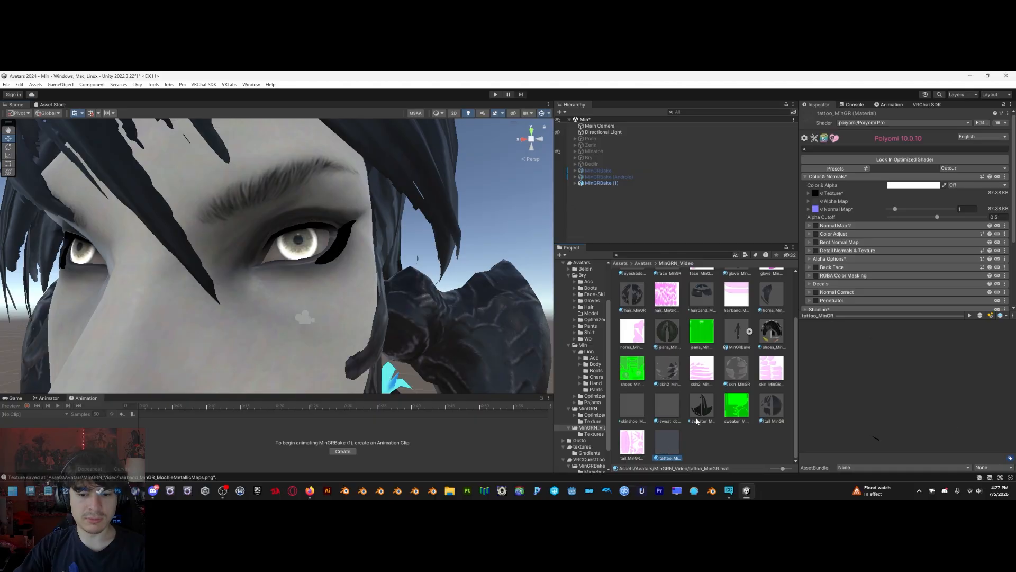
pyautogui.click(969, 169)
pyautogui.click(966, 207)
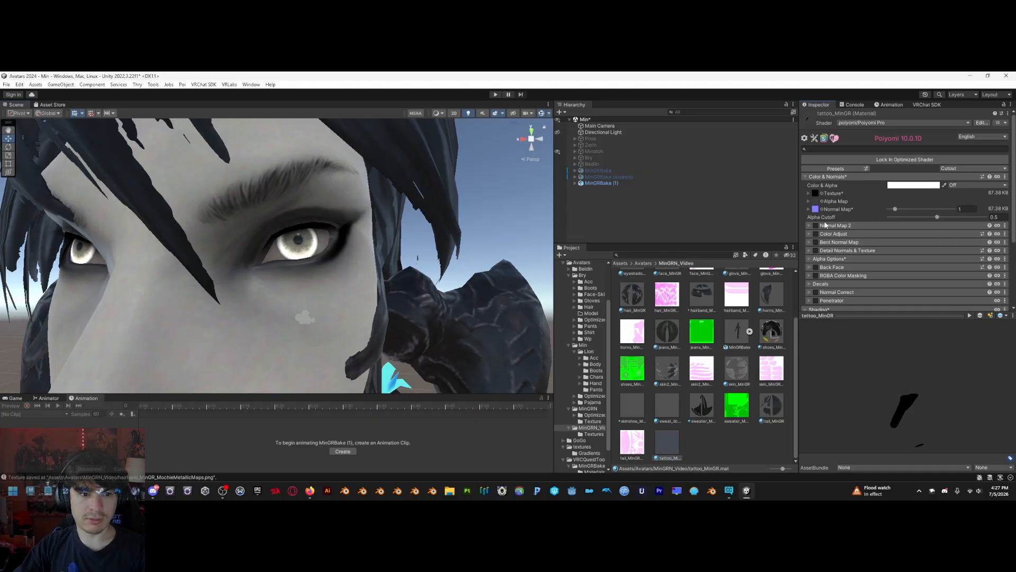
pyautogui.scroll(-10, 331, 249)
pyautogui.scroll(3, 330, 249)
# Examine the avatar's face and upper body from several distances and angles to check the updated materials
pyautogui.moveTo(330, 249); pyautogui.dragTo(316, 233, button='right')
pyautogui.press('w')
pyautogui.press('s')
pyautogui.scroll(-6, 339, 220)
pyautogui.press('e')
pyautogui.press('w')
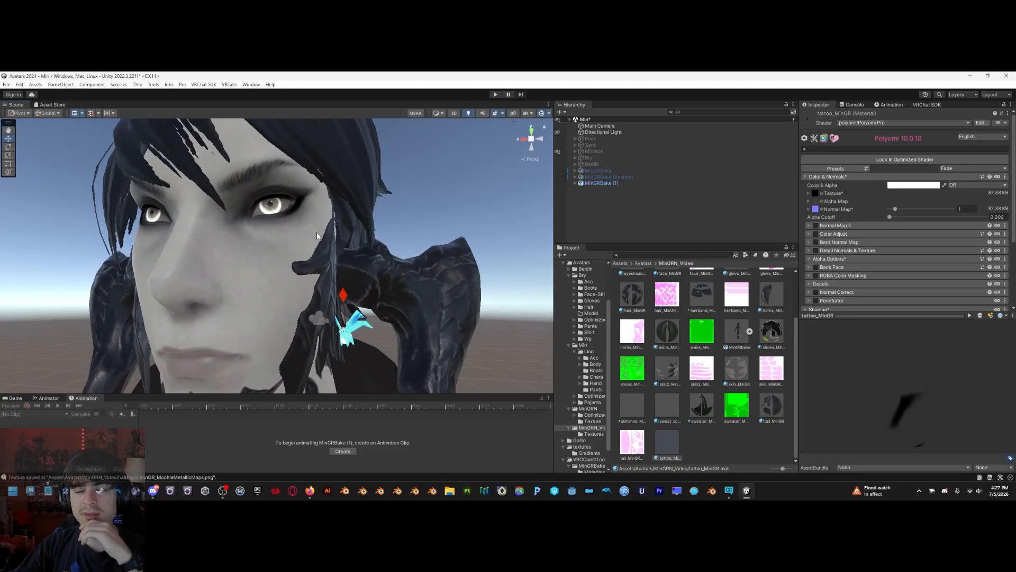
pyautogui.moveTo(313, 214); pyautogui.dragTo(354, 300, button='right')
pyautogui.press('s')
pyautogui.press('e')
pyautogui.press('w')
pyautogui.click(286, 246)
pyautogui.press('s')
pyautogui.press('s')
pyautogui.press('w')
pyautogui.click(430, 318)
pyautogui.press('w')
pyautogui.press('s')
pyautogui.press('s')
pyautogui.press('w')
pyautogui.press('w')
pyautogui.press('s')
pyautogui.scroll(3, 725, 401)
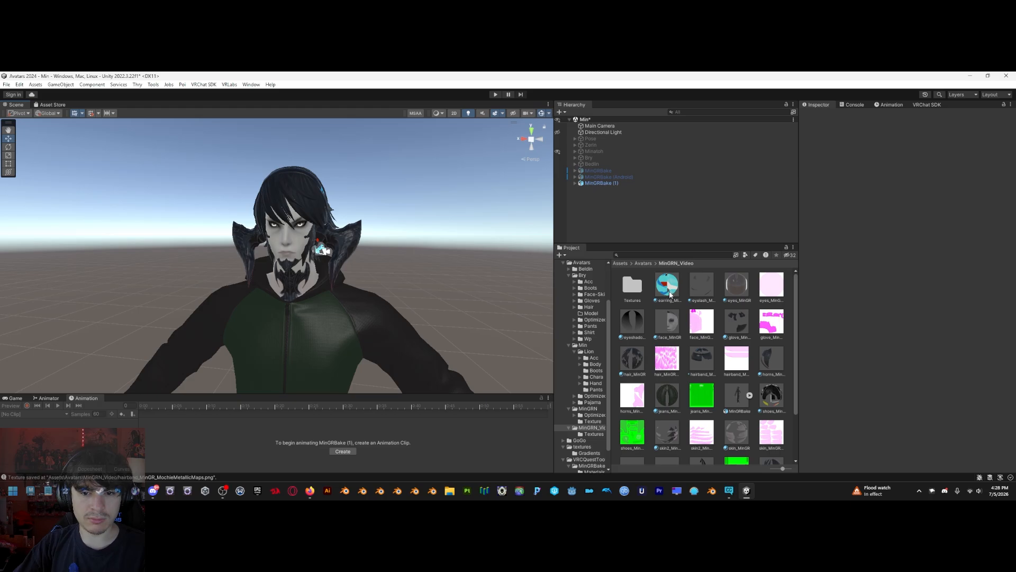
pyautogui.click(746, 255)
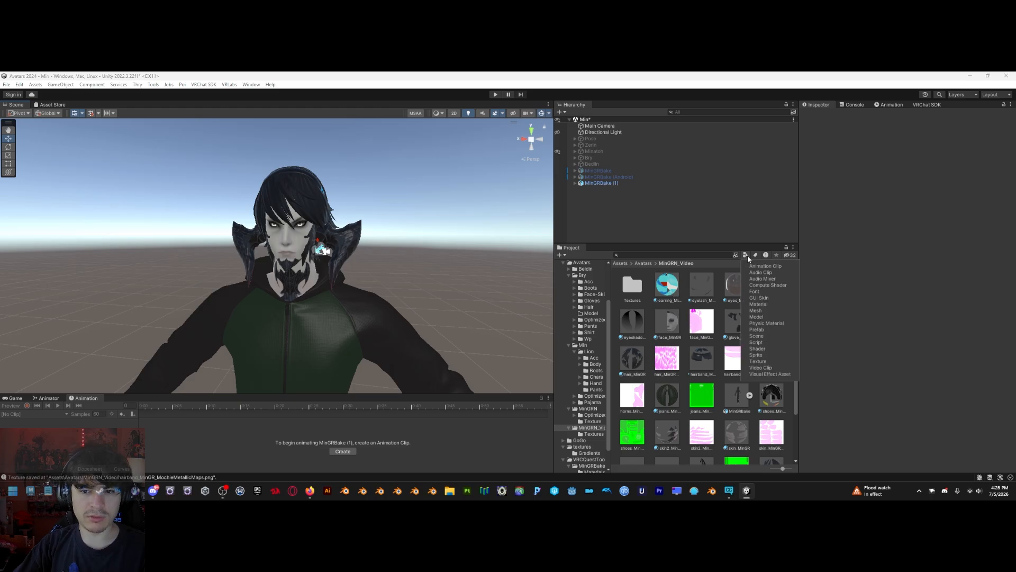
pyautogui.click(758, 304)
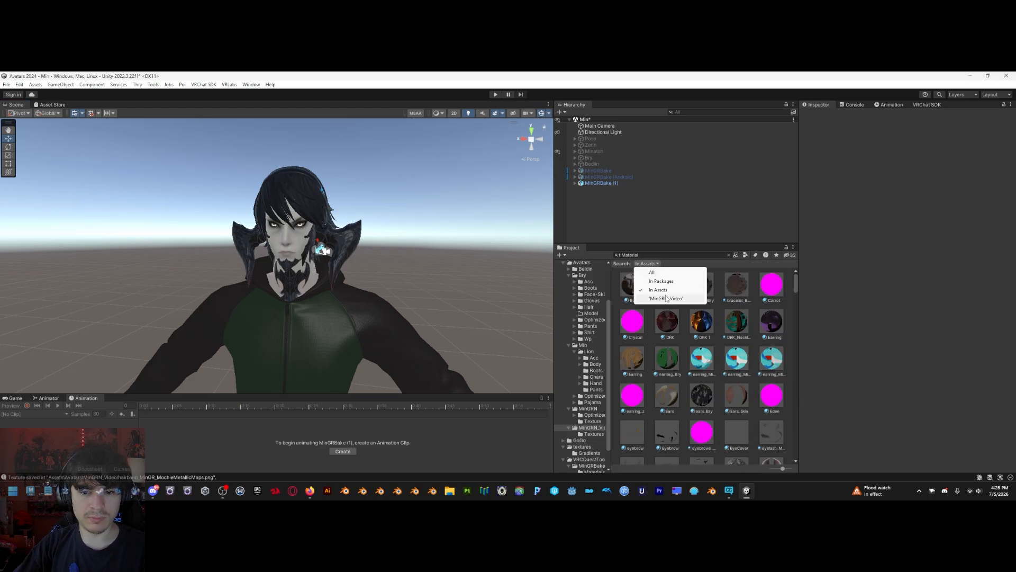
pyautogui.click(667, 300)
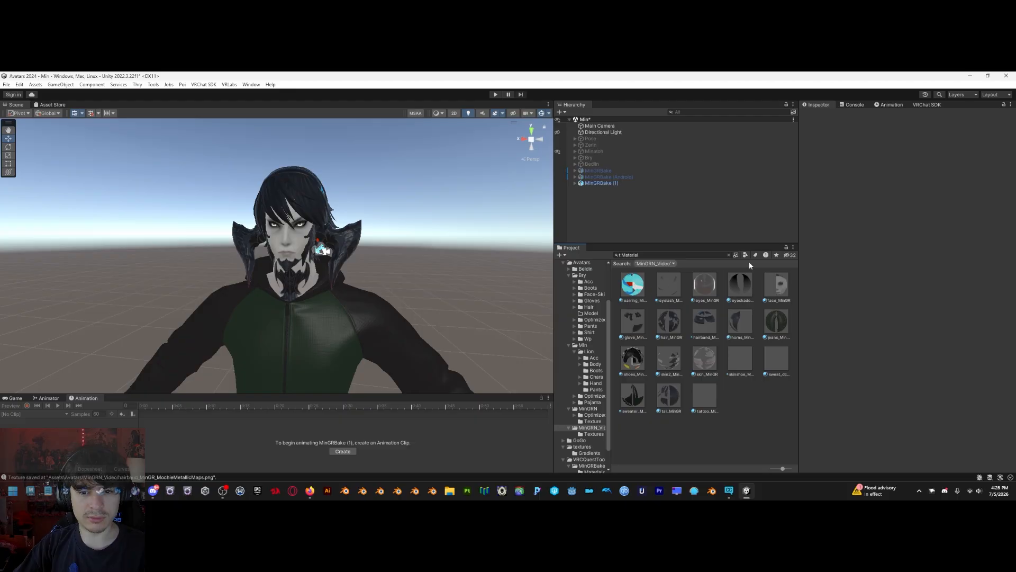
pyautogui.click(729, 255)
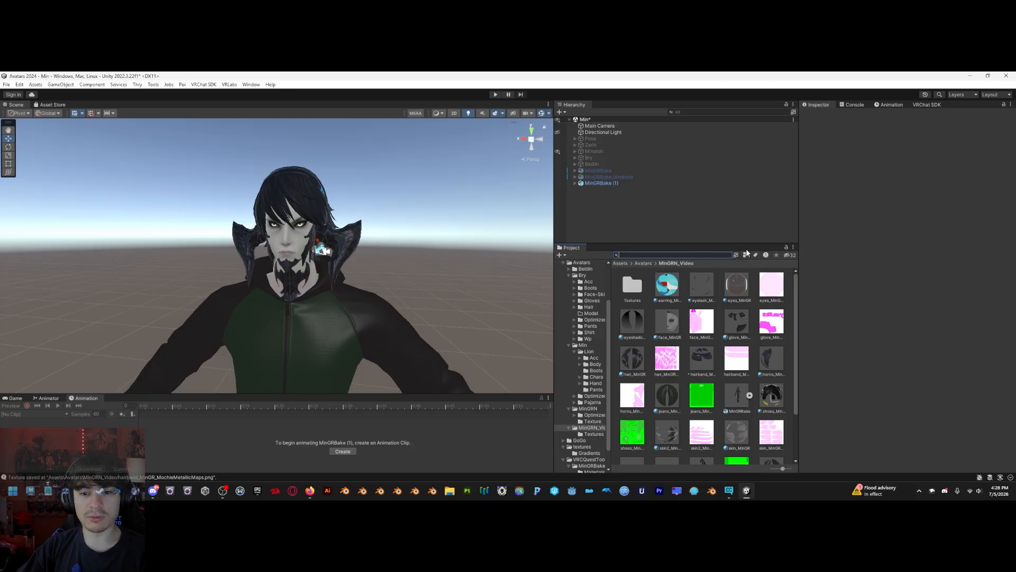
# Filter the project to Material assets within the MinGRN_Video folder and select all of them
pyautogui.click(746, 256)
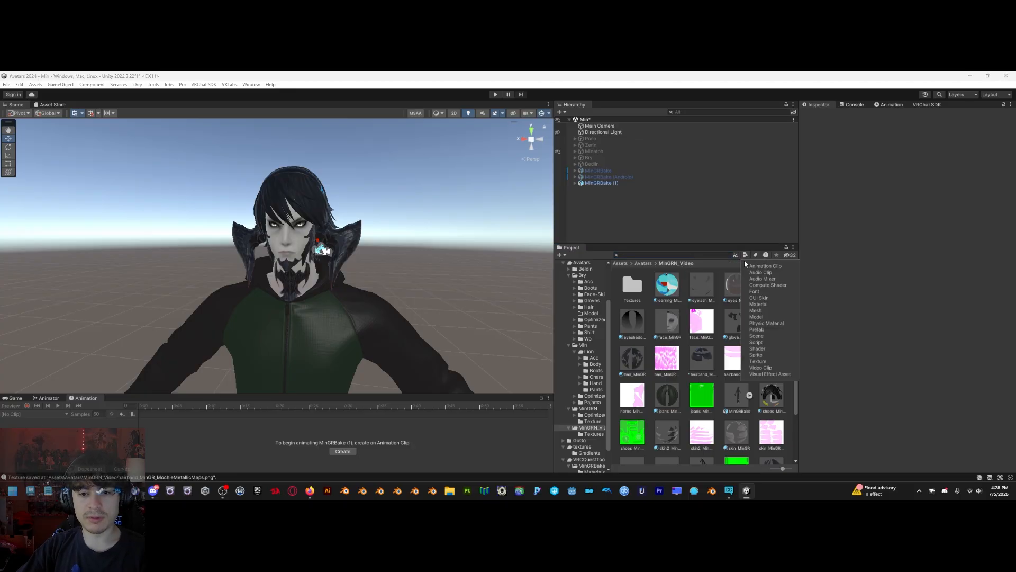
pyautogui.click(764, 306)
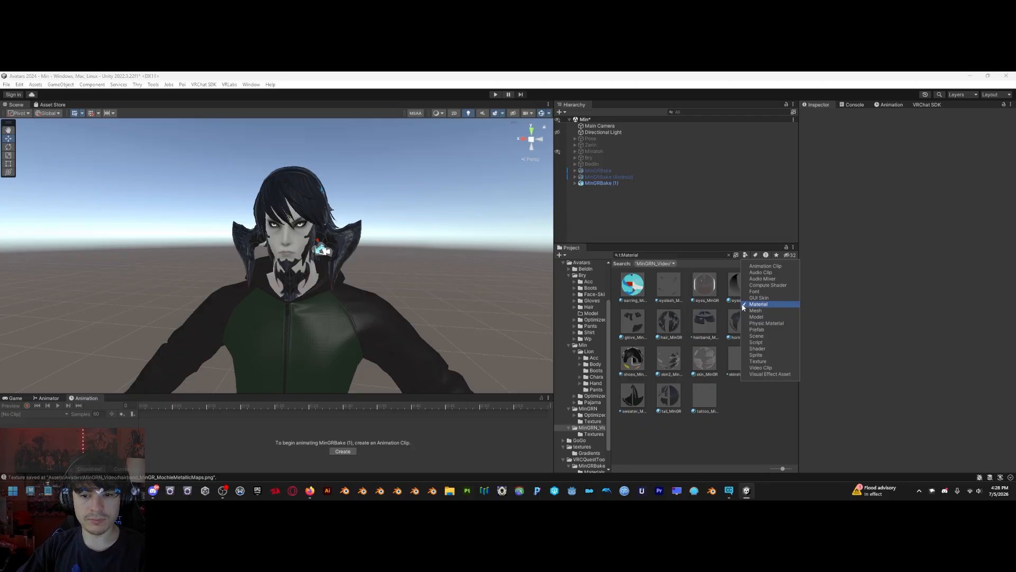
pyautogui.click(720, 412)
pyautogui.click(657, 263)
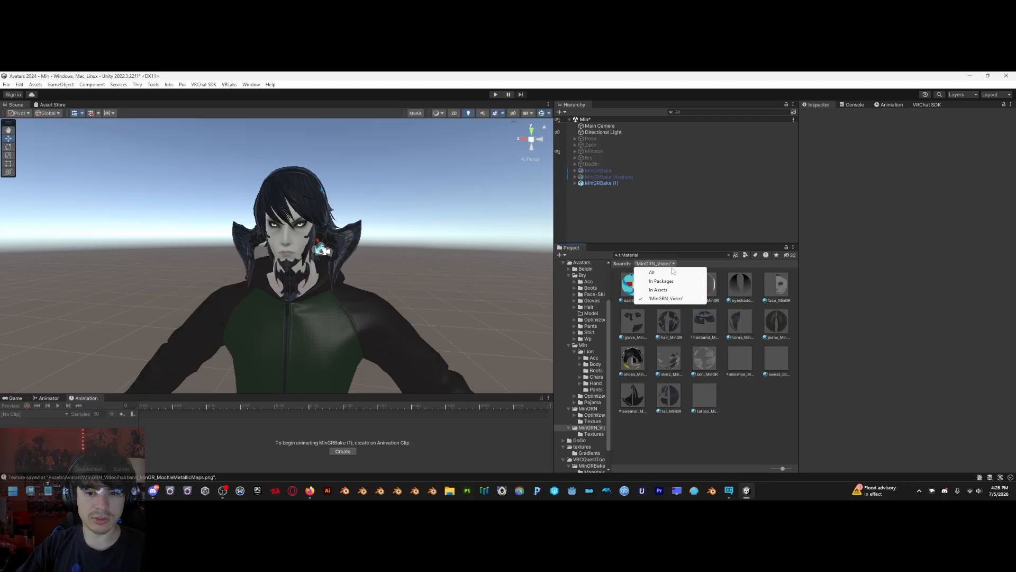
pyautogui.click(666, 299)
pyautogui.click(707, 398)
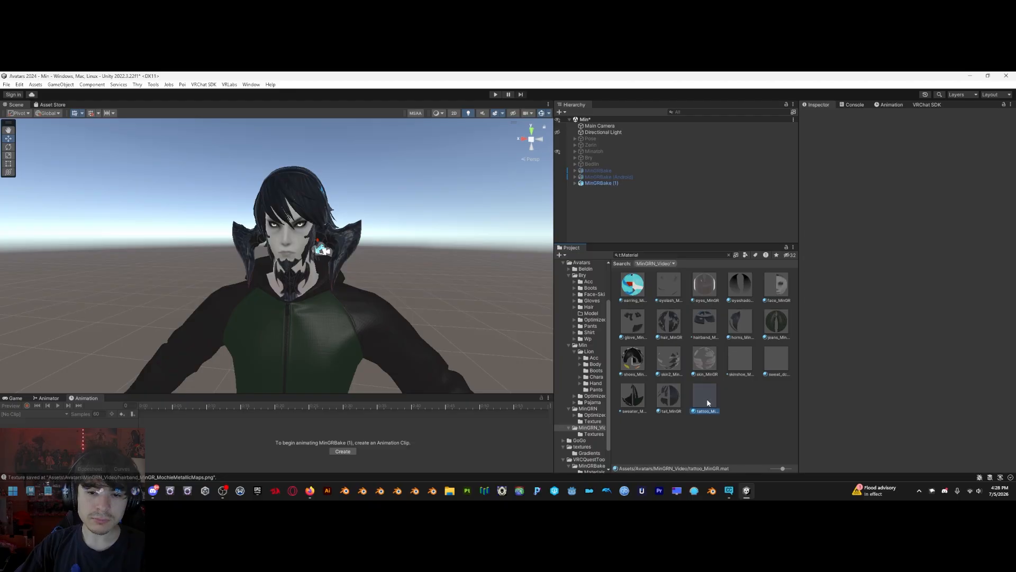
pyautogui.keyDown('shift'); pyautogui.click(632, 289); pyautogui.keyUp('shift')
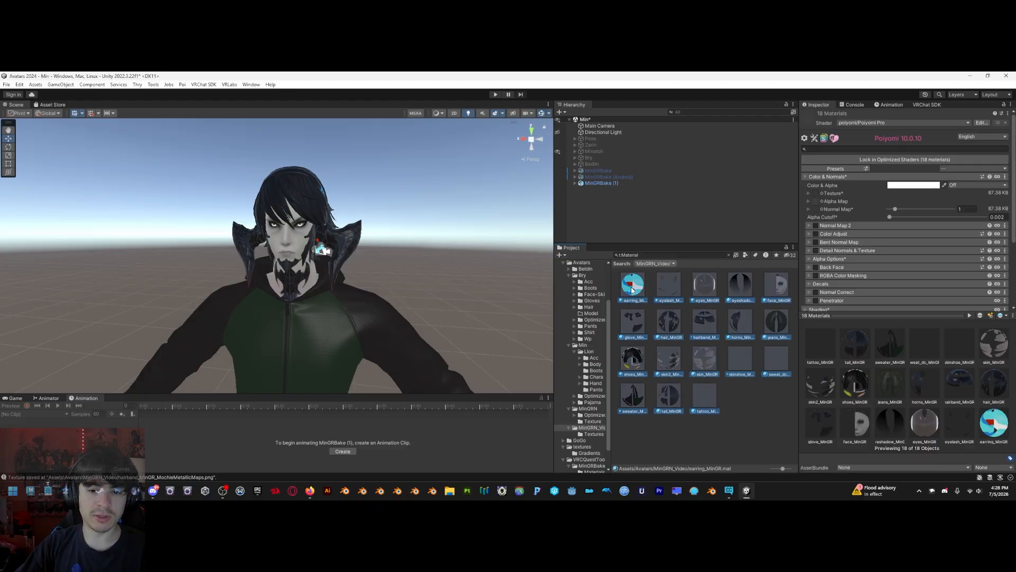
# Set Cull to Off in the Rendering settings of all selected MinGR materials and check the hair and clothing on the avatar
pyautogui.scroll(-4, 862, 251)
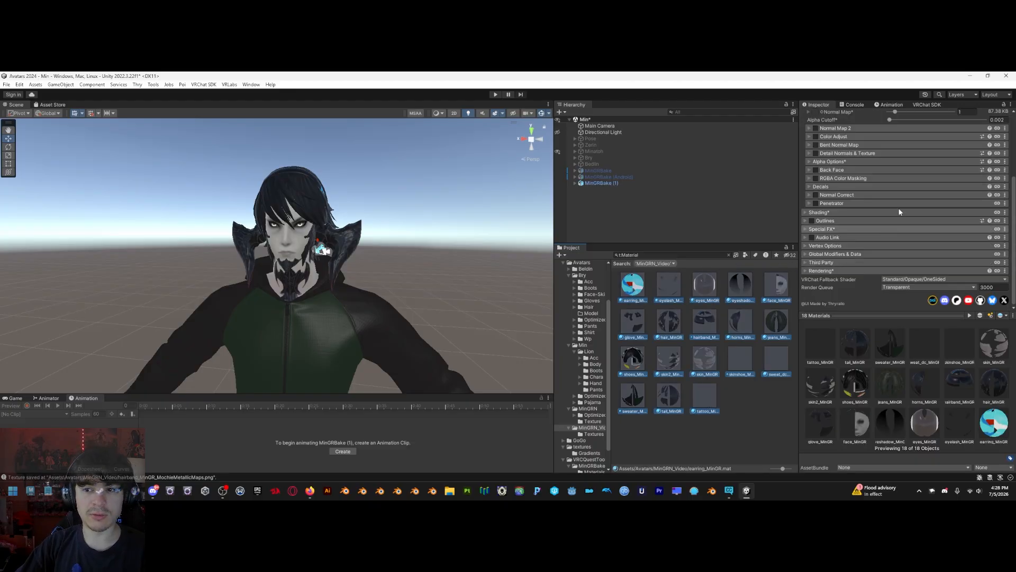
pyautogui.click(804, 270)
pyautogui.click(905, 280)
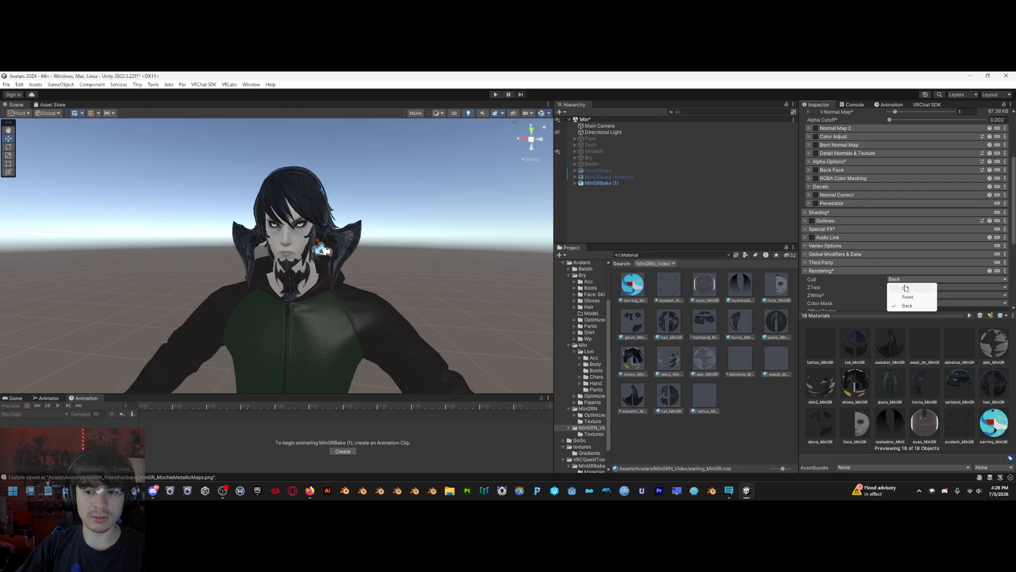
pyautogui.click(816, 287)
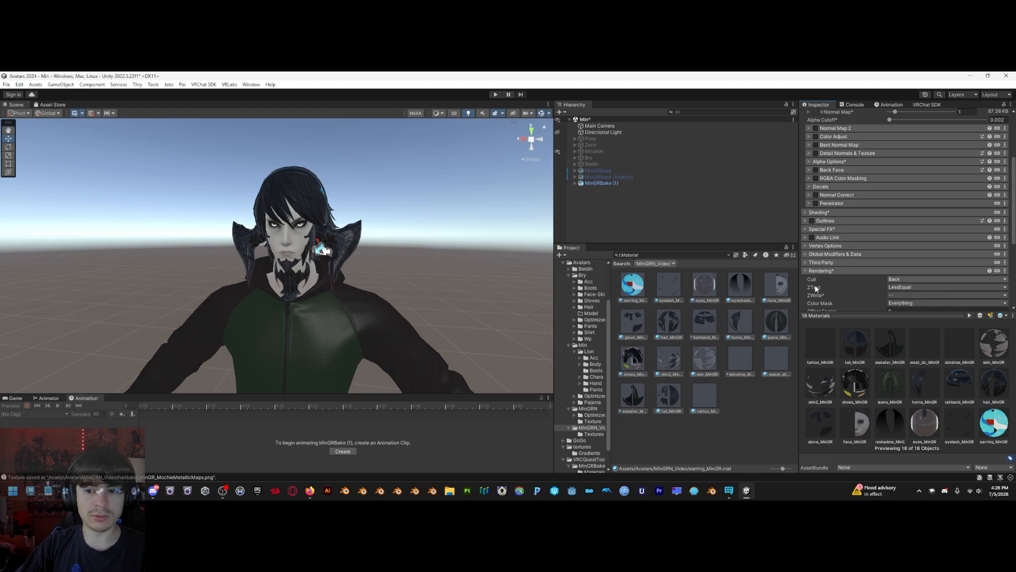
pyautogui.click(904, 279)
pyautogui.click(906, 289)
pyautogui.keyDown('alt'); pyautogui.moveTo(460, 256); pyautogui.dragTo(369, 231); pyautogui.keyUp('alt')
pyautogui.scroll(5, 369, 231)
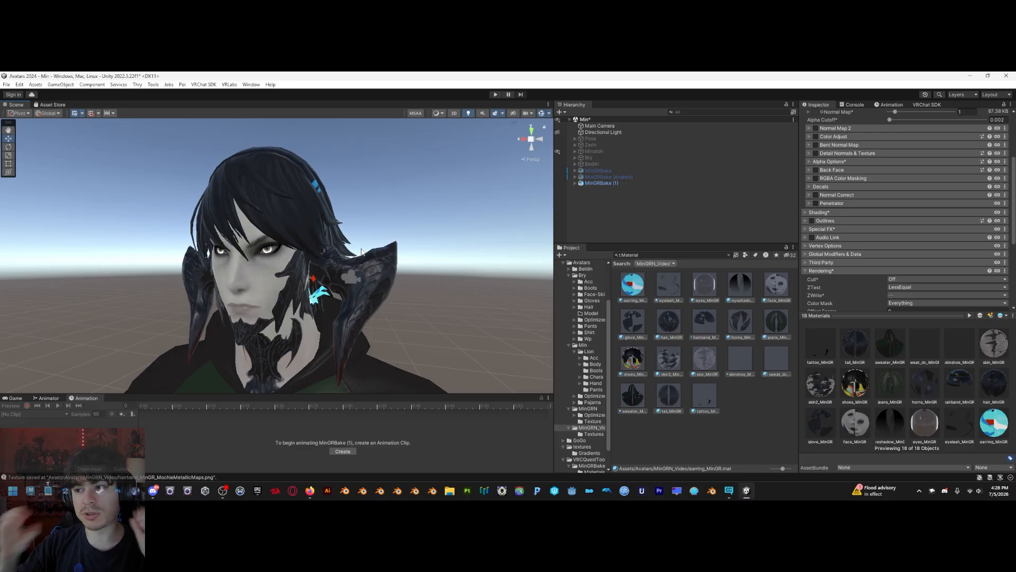
pyautogui.keyDown('alt'); pyautogui.moveTo(373, 249); pyautogui.dragTo(372, 273); pyautogui.keyUp('alt')
pyautogui.scroll(-5, 358, 249)
pyautogui.scroll(6, 372, 273)
pyautogui.scroll(-8, 372, 273)
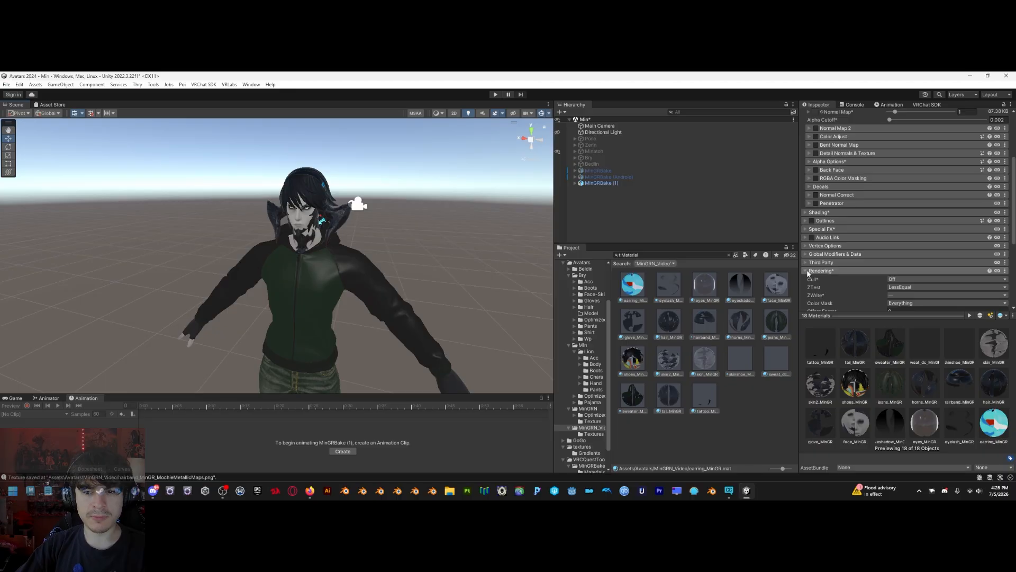
# Collapse the Rendering and Color & Normals sections of the selected materials
pyautogui.click(807, 271)
pyautogui.scroll(5, 846, 234)
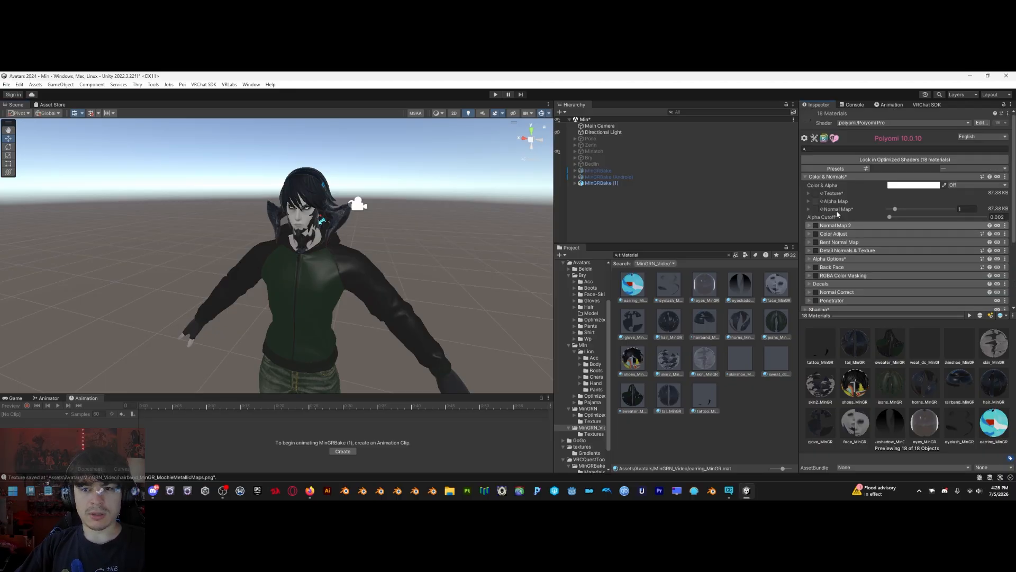
pyautogui.click(803, 177)
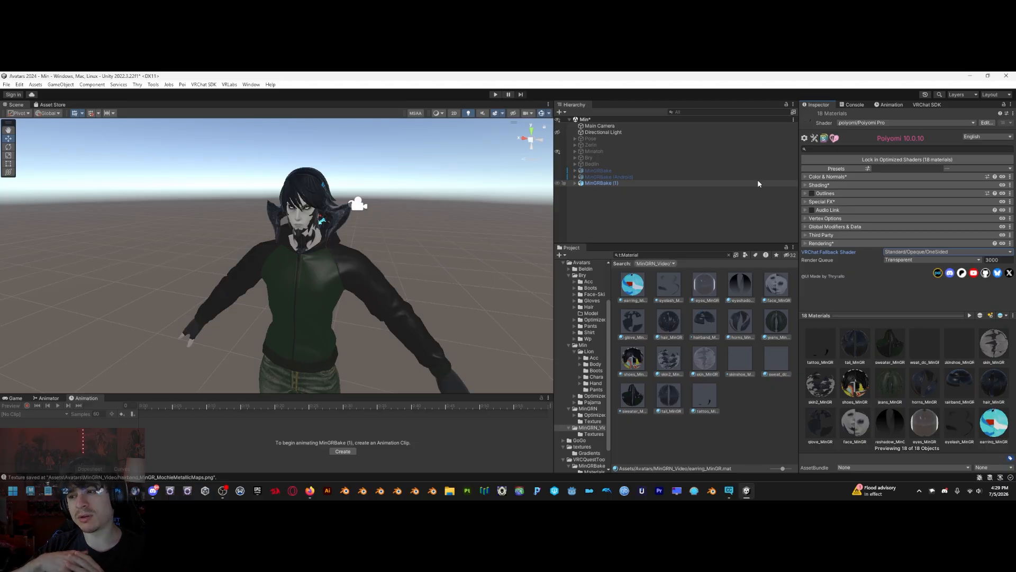
# Expand MinGRBake (1) in the scene and show the Min mesh's Skinned Mesh Renderer with its materials
pyautogui.click(651, 183)
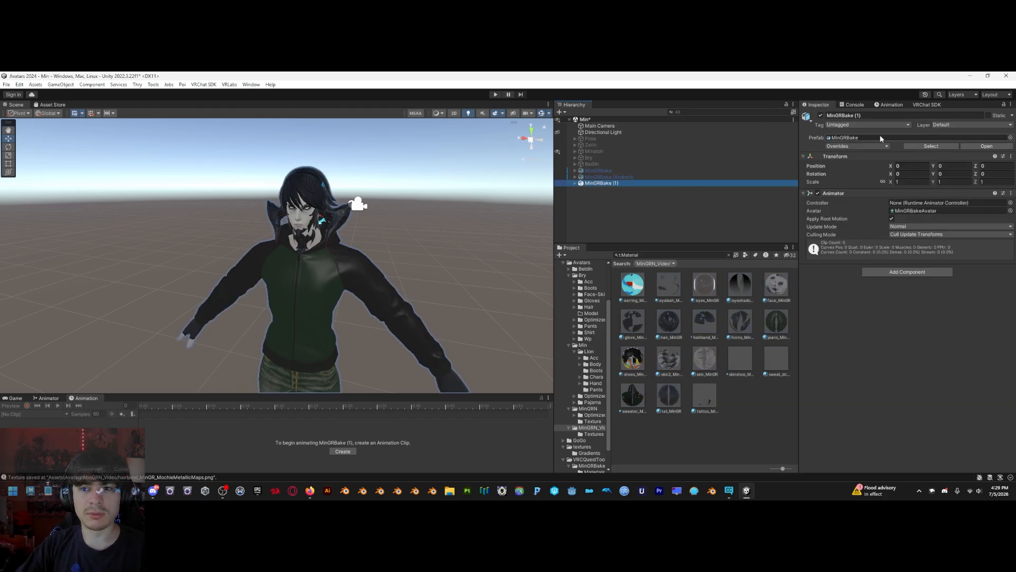
pyautogui.click(575, 183)
pyautogui.click(603, 195)
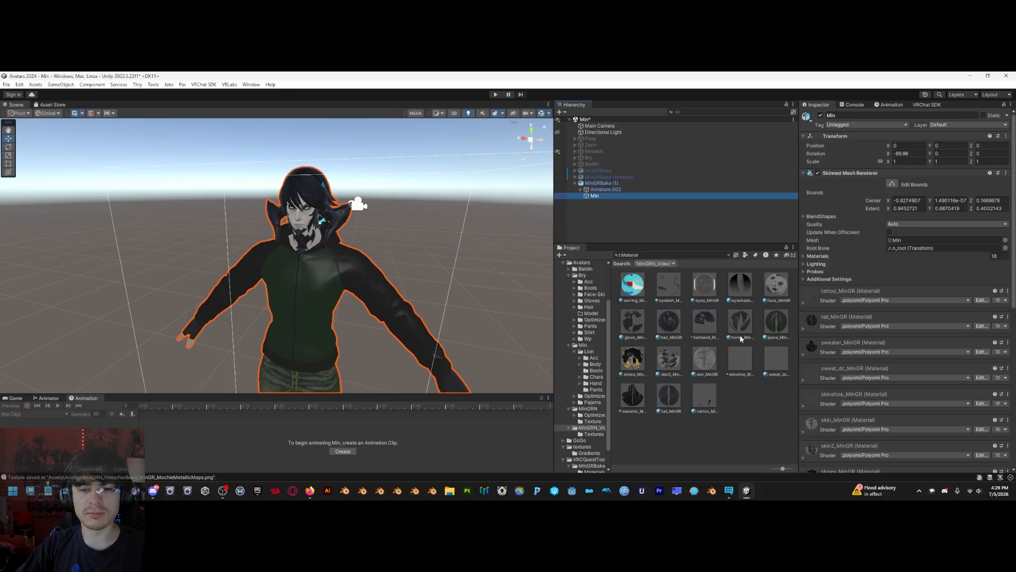
# Clear the Material filter in the project and show the MinGRBake model's remapped materials list
pyautogui.click(729, 255)
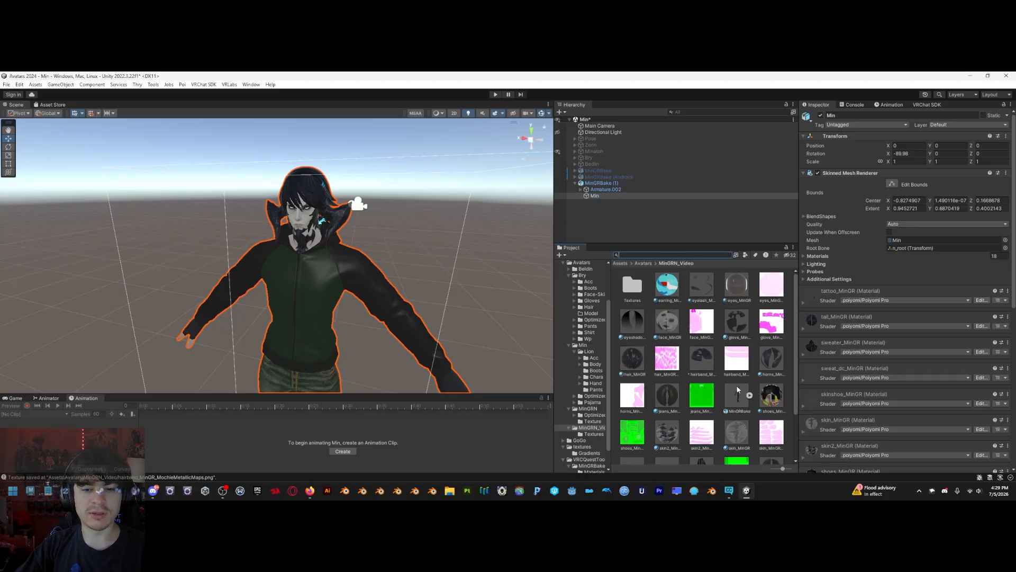
pyautogui.scroll(-3, 738, 371)
pyautogui.click(738, 336)
pyautogui.scroll(-2, 873, 270)
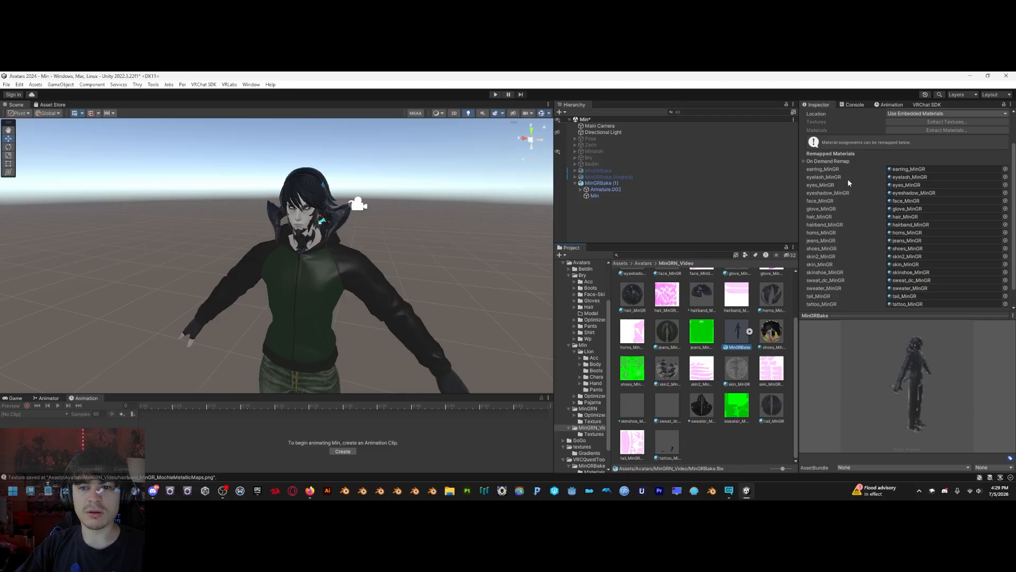
pyautogui.scroll(-1, 963, 248)
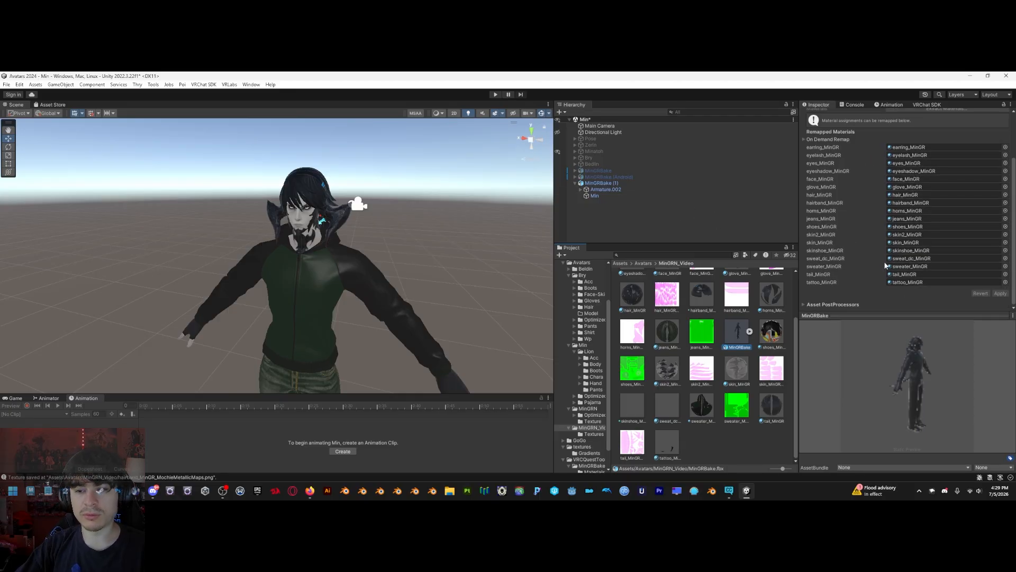
pyautogui.moveTo(772, 334); pyautogui.dragTo(932, 234)
pyautogui.keyDown('alt'); pyautogui.moveTo(447, 228); pyautogui.dragTo(447, 255); pyautogui.keyUp('alt')
pyautogui.hotkey('ctrl', 'z')
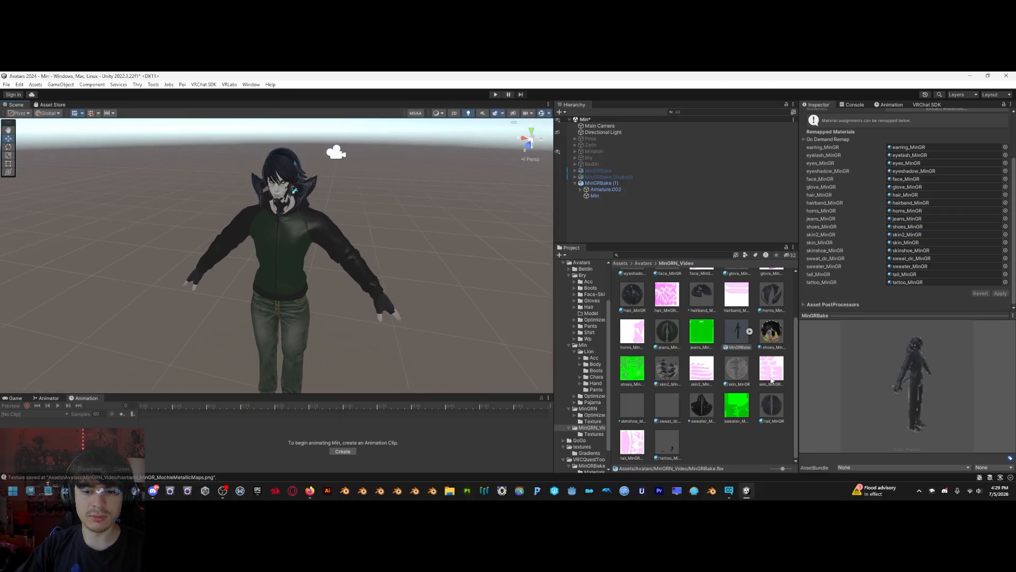
pyautogui.moveTo(811, 349); pyautogui.dragTo(939, 210)
pyautogui.keyDown('alt'); pyautogui.moveTo(406, 204); pyautogui.dragTo(405, 181); pyautogui.keyUp('alt')
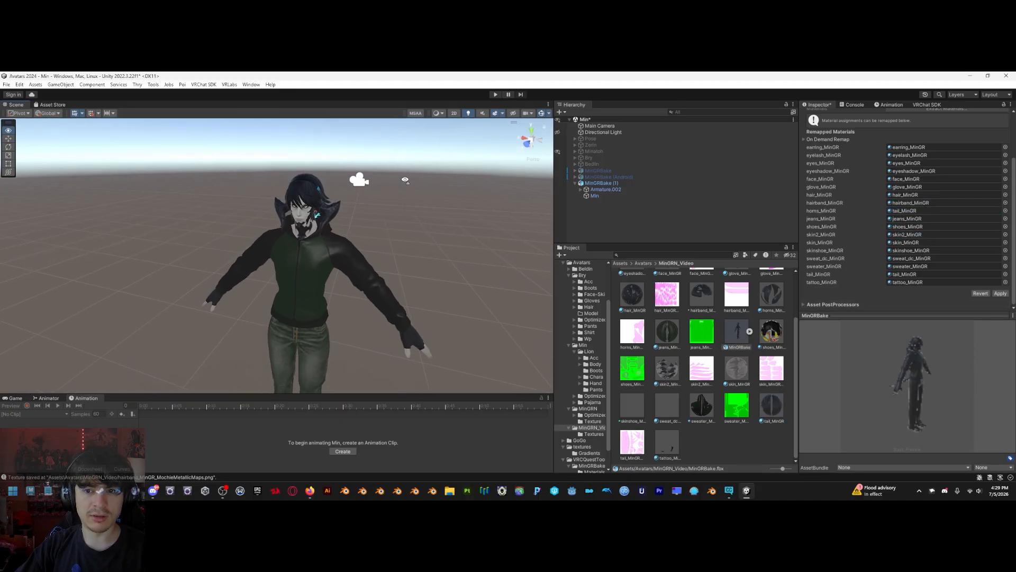
pyautogui.scroll(3, 406, 182)
pyautogui.hotkey('ctrl', 'z')
# Remap the model's face_MinGR slot to the shoes_MinGR material and apply the change
pyautogui.scroll(5, 424, 233)
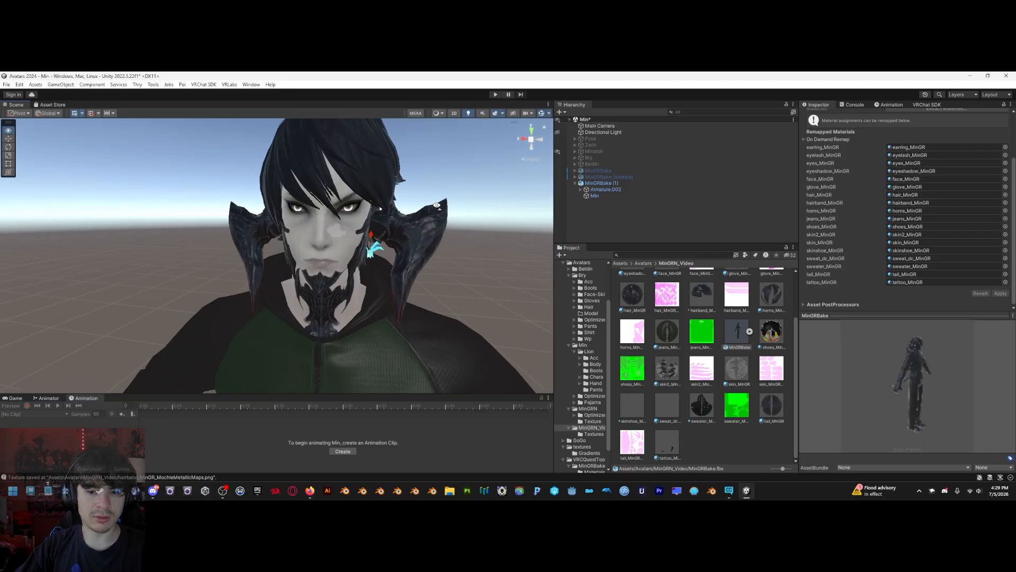
pyautogui.moveTo(847, 241); pyautogui.dragTo(939, 179)
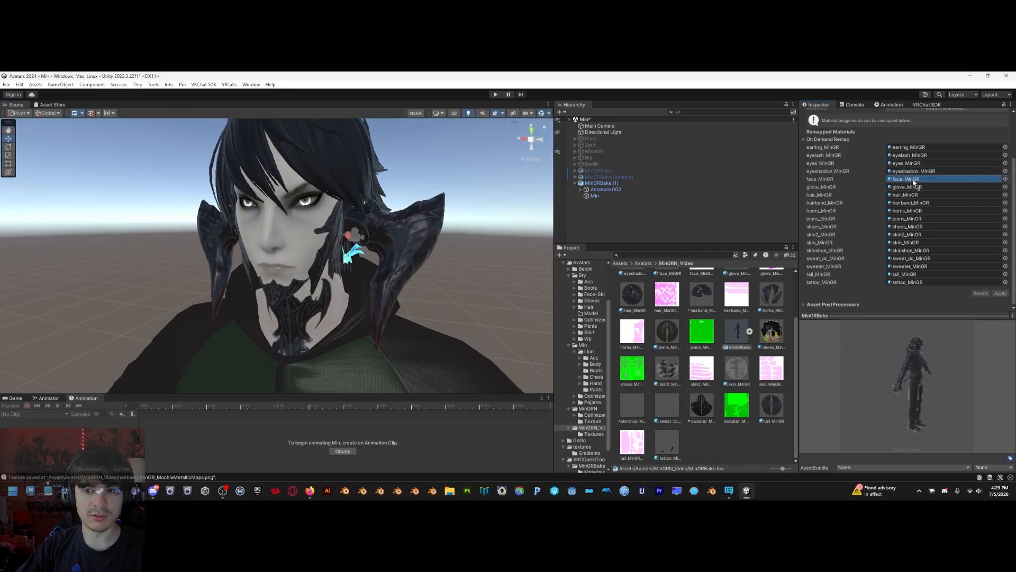
pyautogui.click(1000, 293)
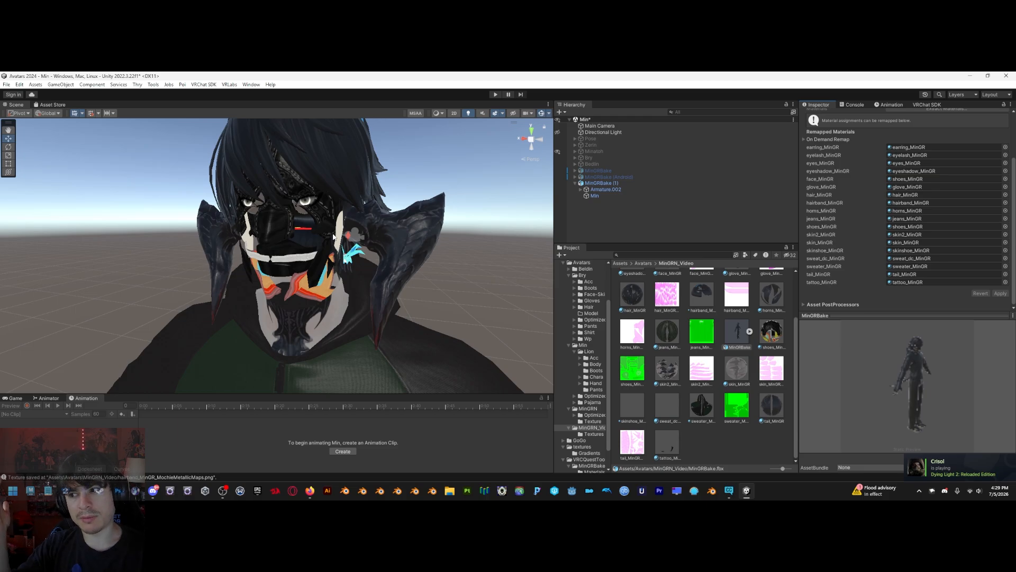
# Assign the face_MinGR material back to the model's face_MinGR slot and apply the change
pyautogui.scroll(3, 719, 322)
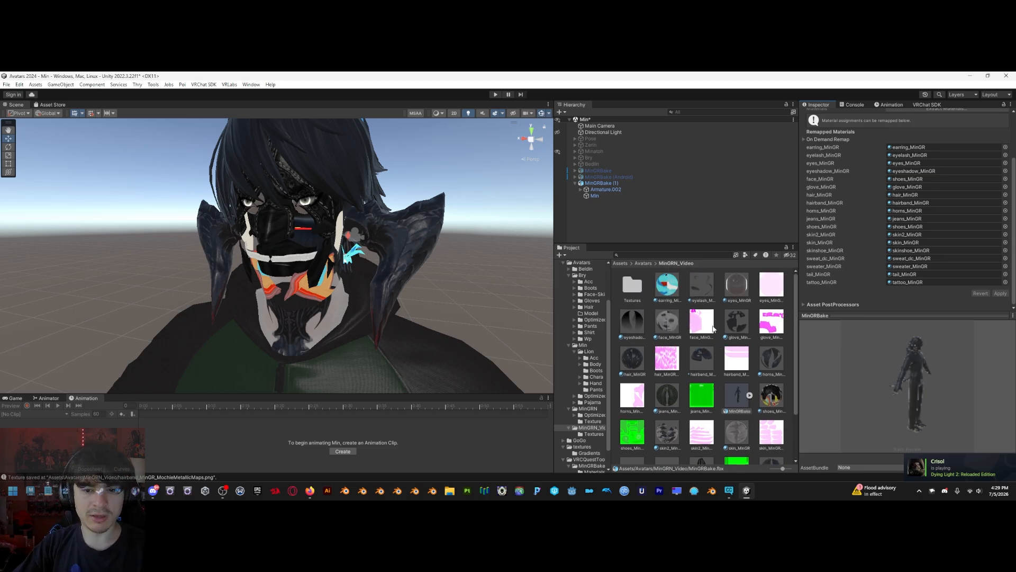
pyautogui.moveTo(671, 329); pyautogui.dragTo(909, 184)
pyautogui.click(1000, 293)
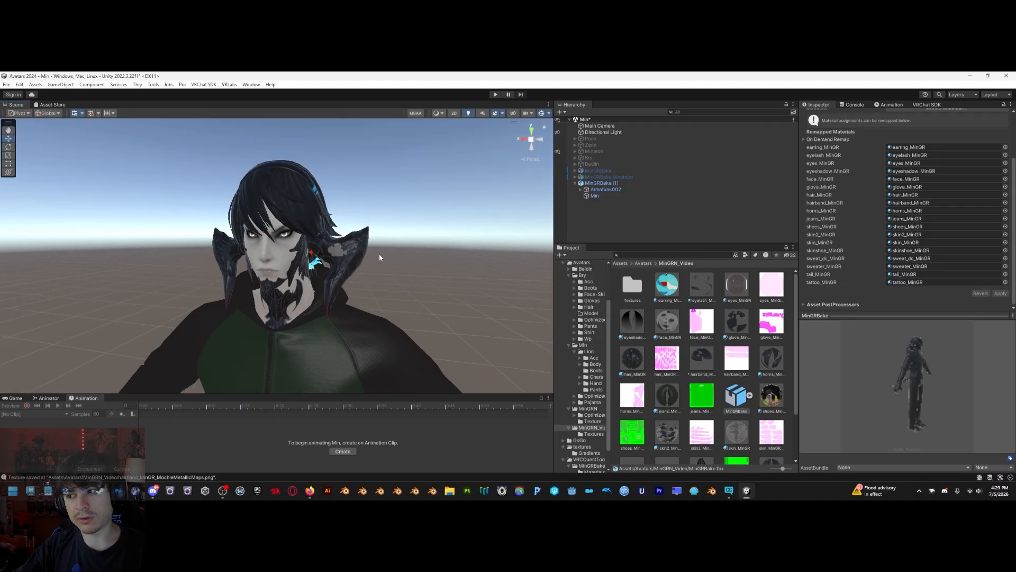
# Save the Min scene with the updated avatar materials
pyautogui.press('s')
pyautogui.moveTo(378, 252); pyautogui.dragTo(377, 251, button='right')
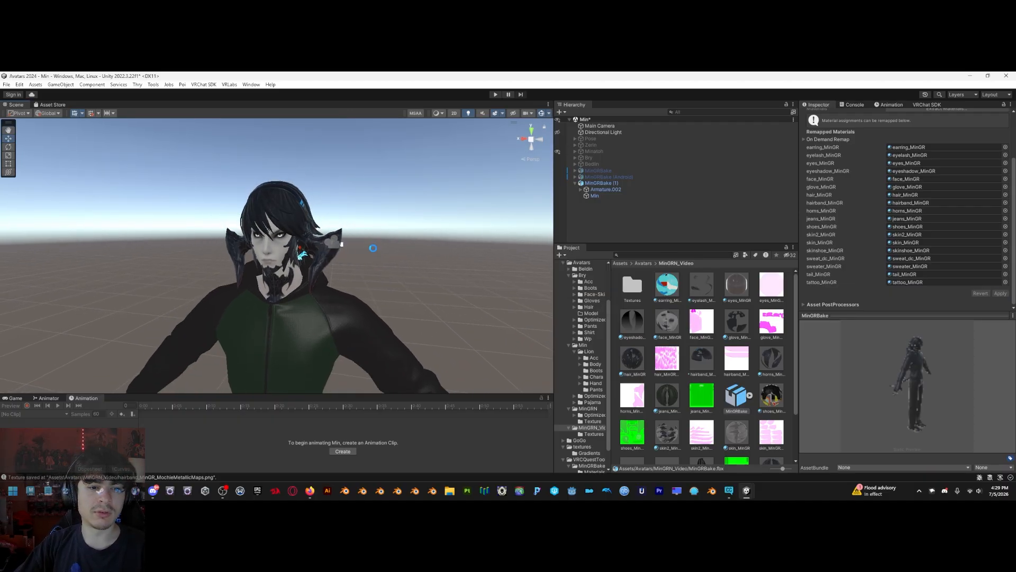
pyautogui.hotkey('ctrl', 's')
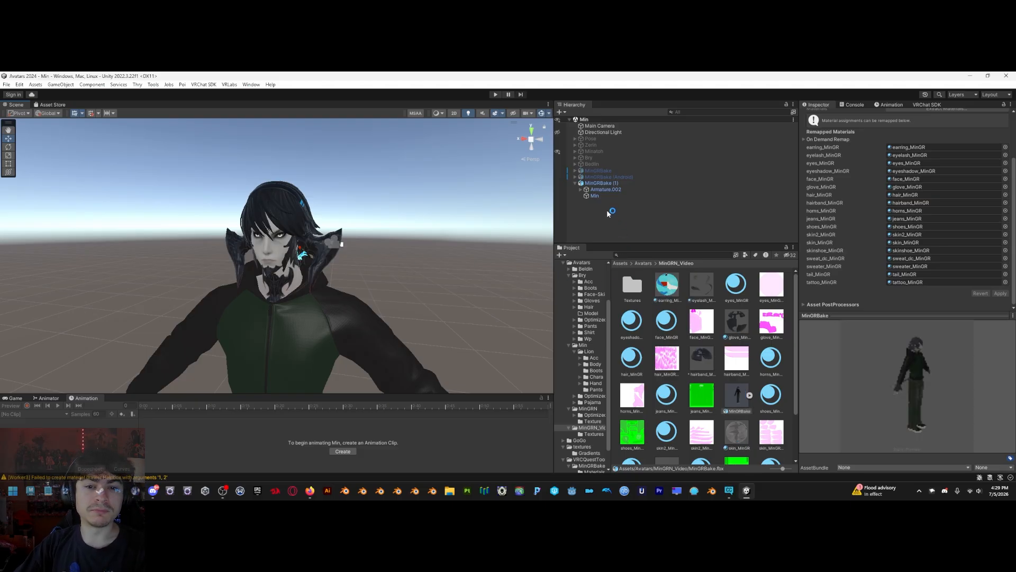
pyautogui.moveTo(328, 250)
pyautogui.mouseDown(button='right')
pyautogui.moveTo(329, 259)
pyautogui.moveTo(330, 249)
pyautogui.mouseUp(button='right')
pyautogui.press('w')
pyautogui.press('s')
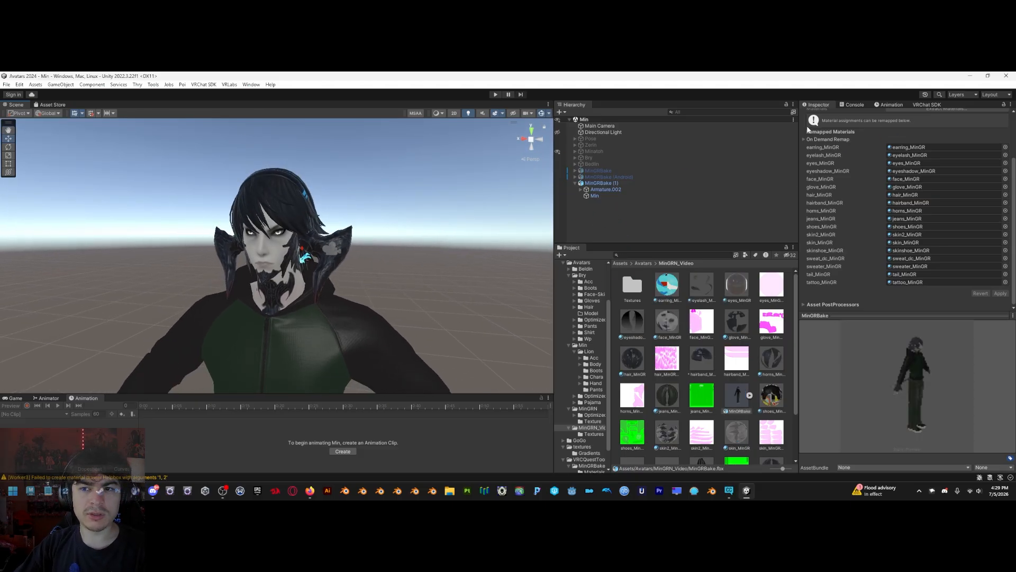
# Add a VRC Avatar Descriptor component to the MinGRBake (1) root object
pyautogui.click(608, 184)
pyautogui.moveTo(359, 237); pyautogui.dragTo(352, 247, button='right')
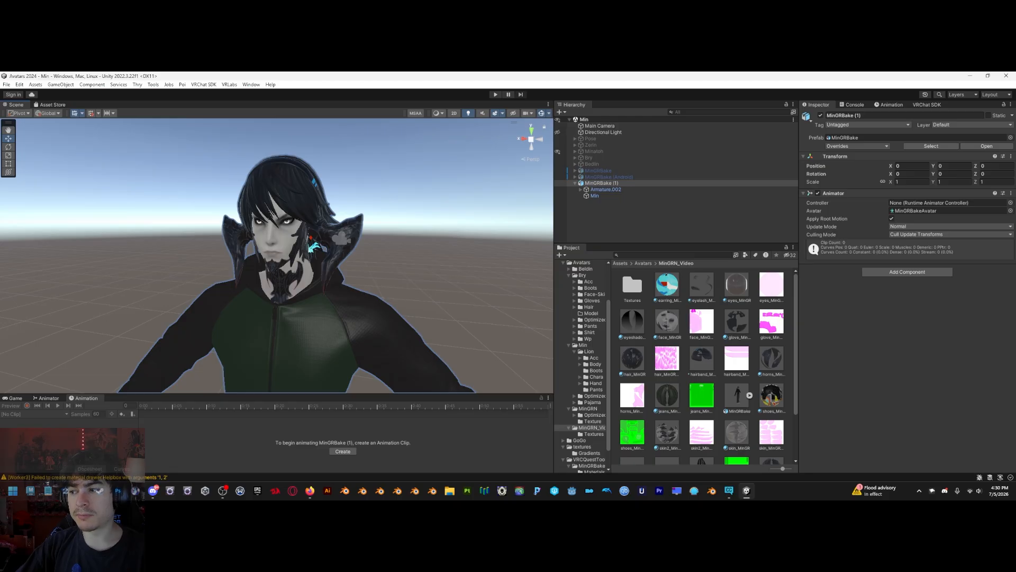
pyautogui.keyDown('alt'); pyautogui.moveTo(352, 247); pyautogui.dragTo(418, 257); pyautogui.keyUp('alt')
pyautogui.scroll(5, 363, 240)
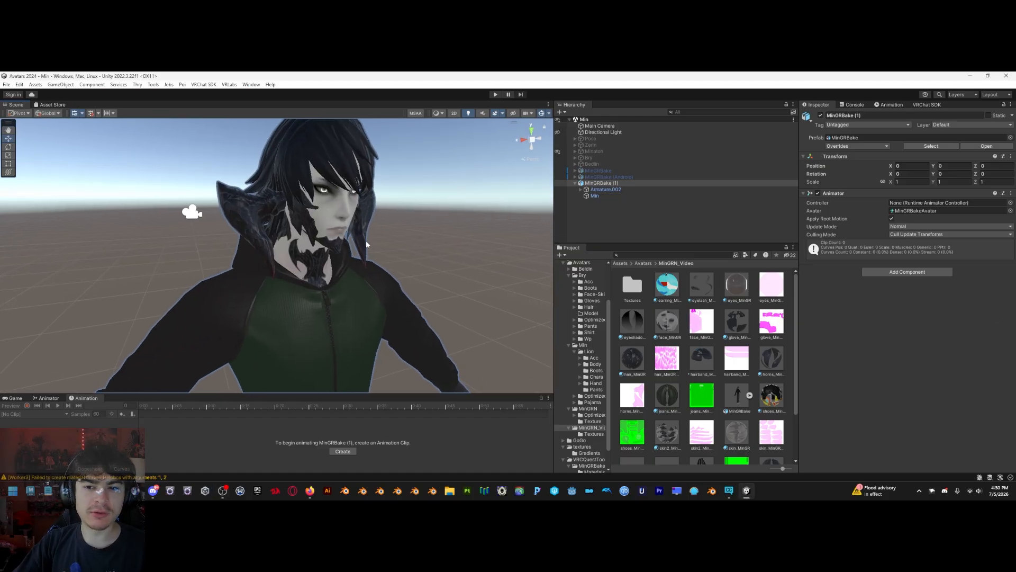
pyautogui.click(934, 274)
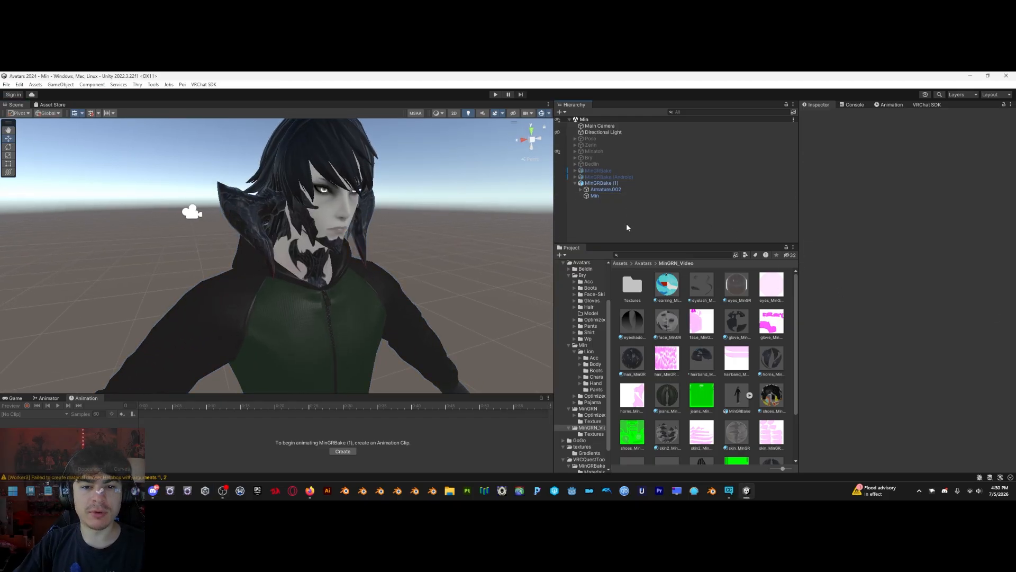
pyautogui.click(581, 183)
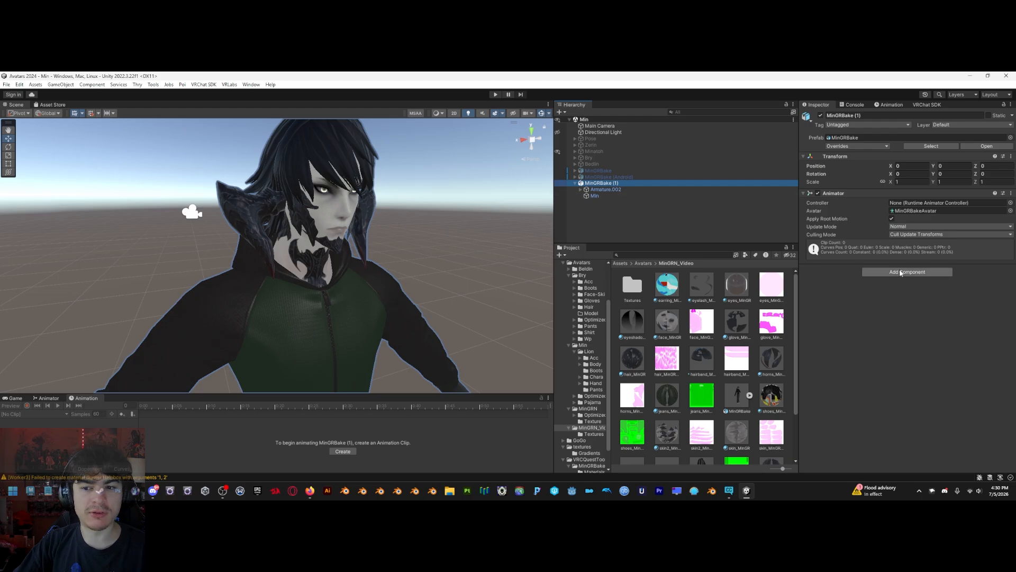
pyautogui.click(907, 271)
pyautogui.write('vrc')
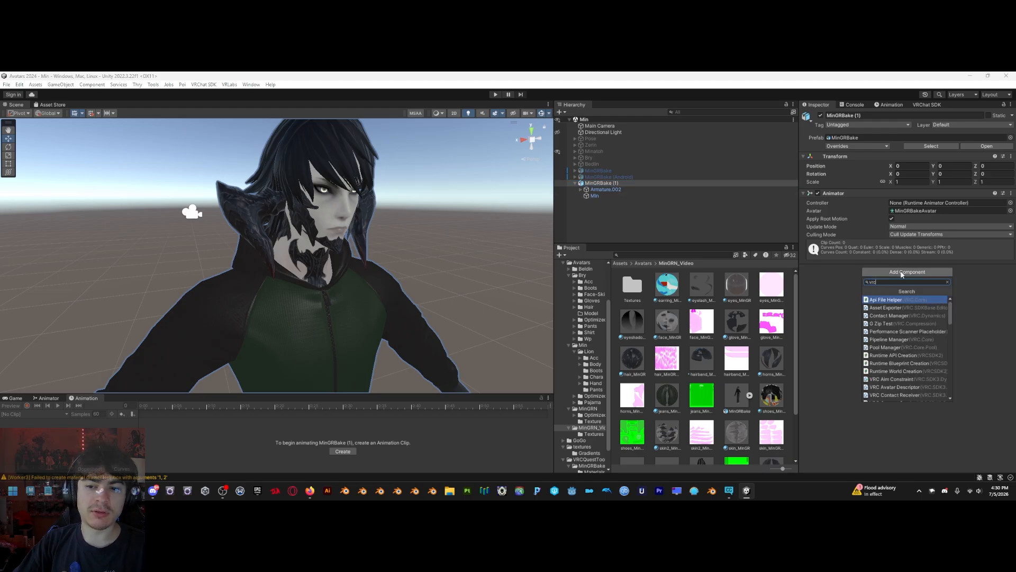
pyautogui.write(' ava')
pyautogui.click(913, 304)
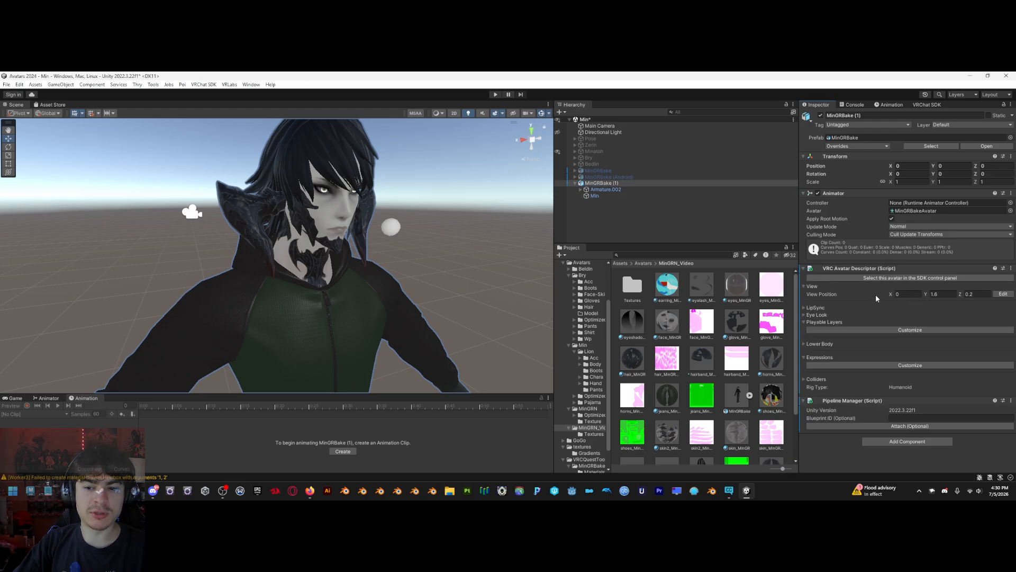
# Start editing the avatar's view position and raise it to eye level, at a Y of about 1.642
pyautogui.moveTo(402, 233); pyautogui.dragTo(474, 154, button='right')
pyautogui.click(525, 145)
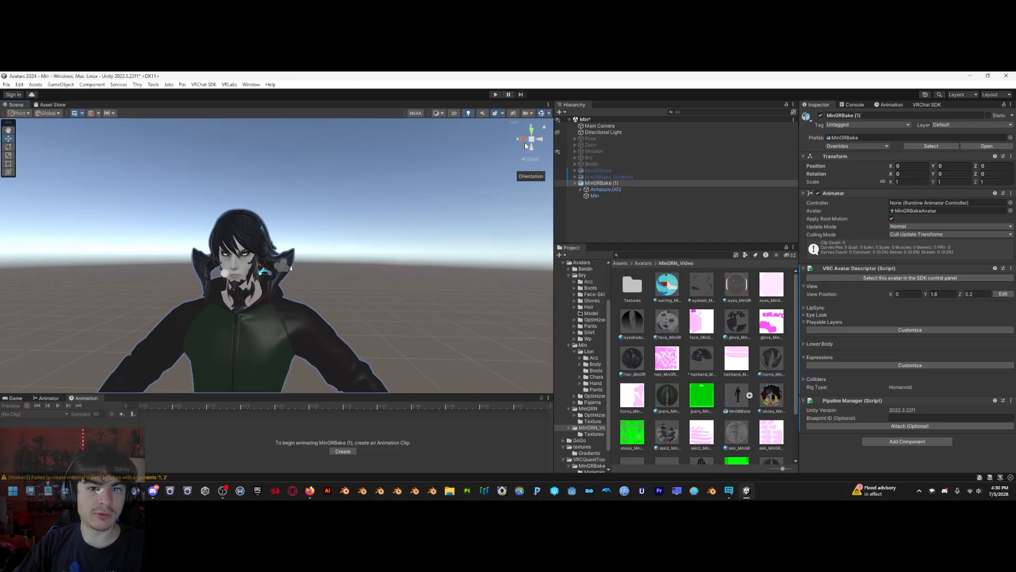
pyautogui.scroll(5, 317, 234)
pyautogui.moveTo(316, 234); pyautogui.dragTo(280, 262)
pyautogui.click(534, 141)
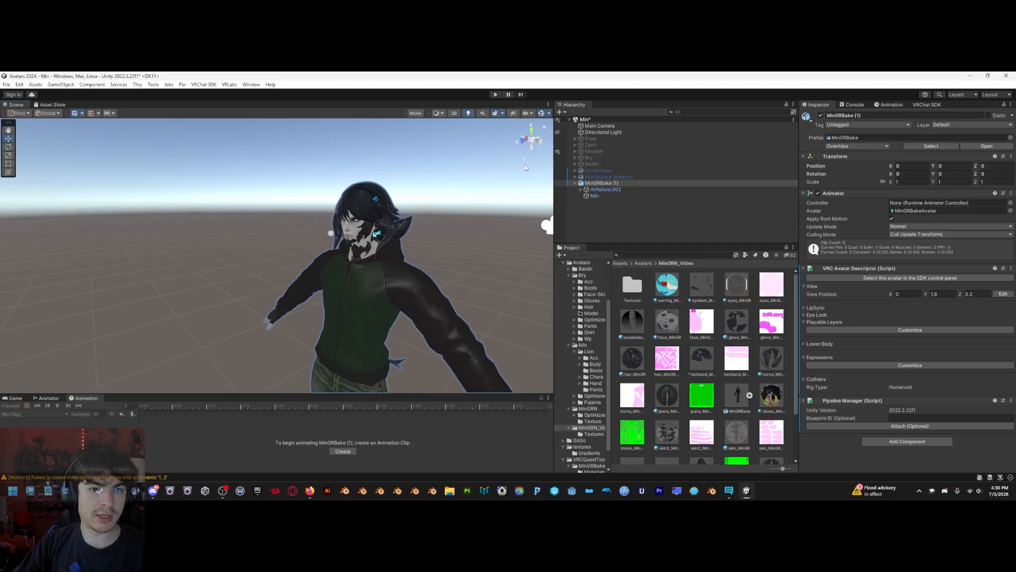
pyautogui.click(524, 141)
pyautogui.keyDown('alt'); pyautogui.moveTo(387, 204); pyautogui.dragTo(265, 218); pyautogui.keyUp('alt')
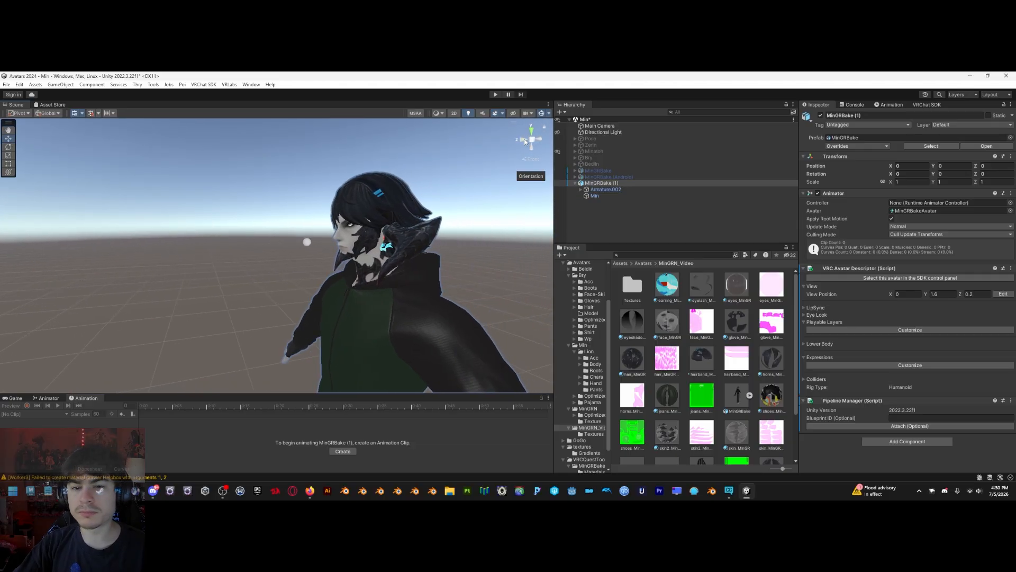
pyautogui.click(525, 139)
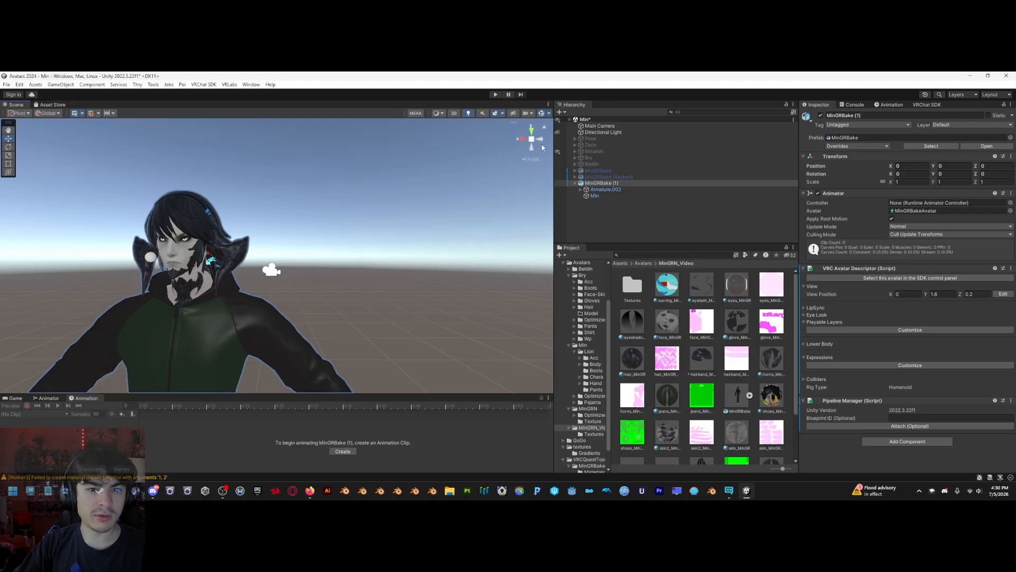
pyautogui.scroll(5, 497, 146)
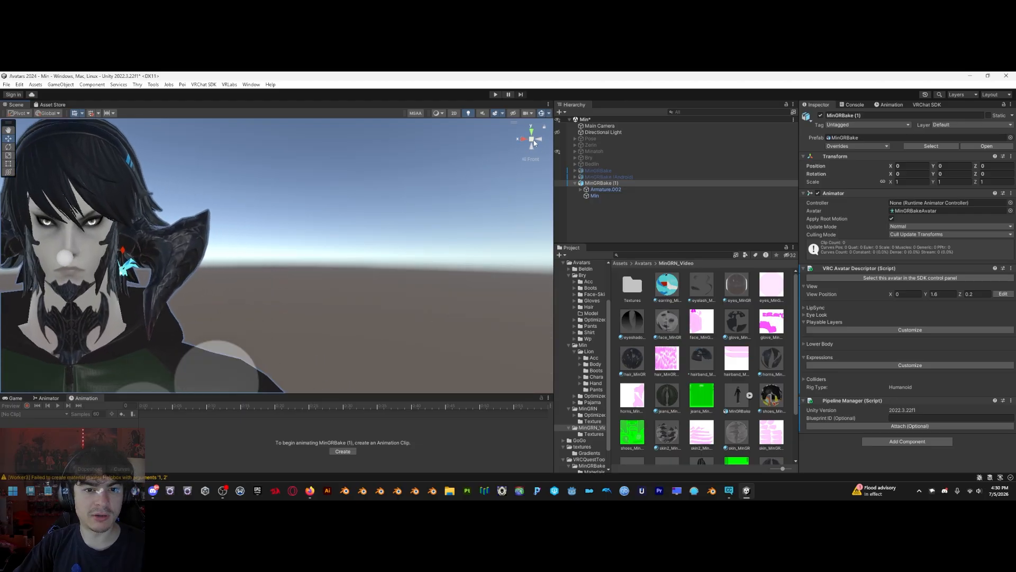
pyautogui.moveTo(221, 209); pyautogui.dragTo(359, 220, button='middle')
pyautogui.scroll(3, 320, 214)
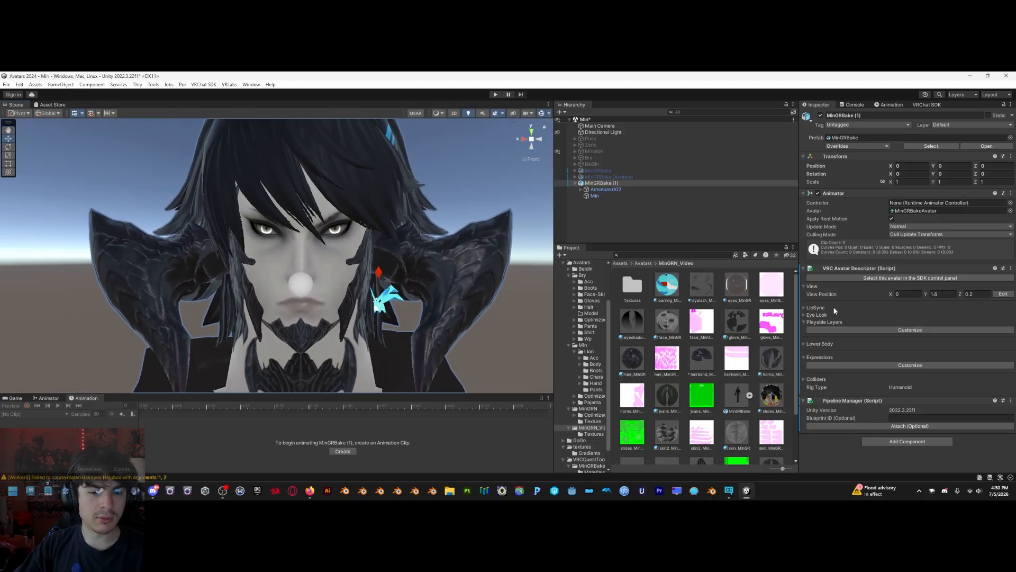
pyautogui.click(1004, 294)
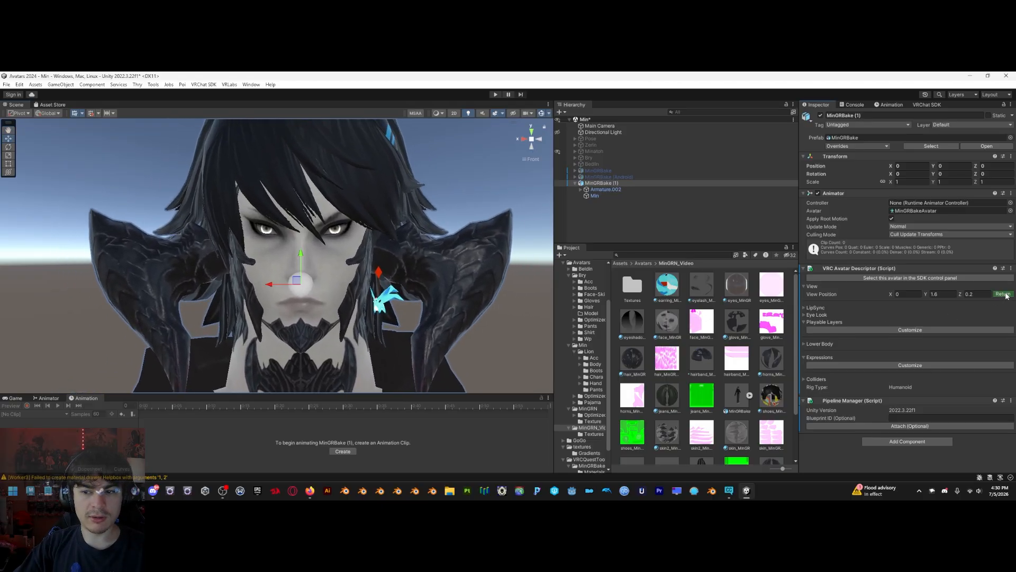
pyautogui.moveTo(302, 257); pyautogui.dragTo(308, 201)
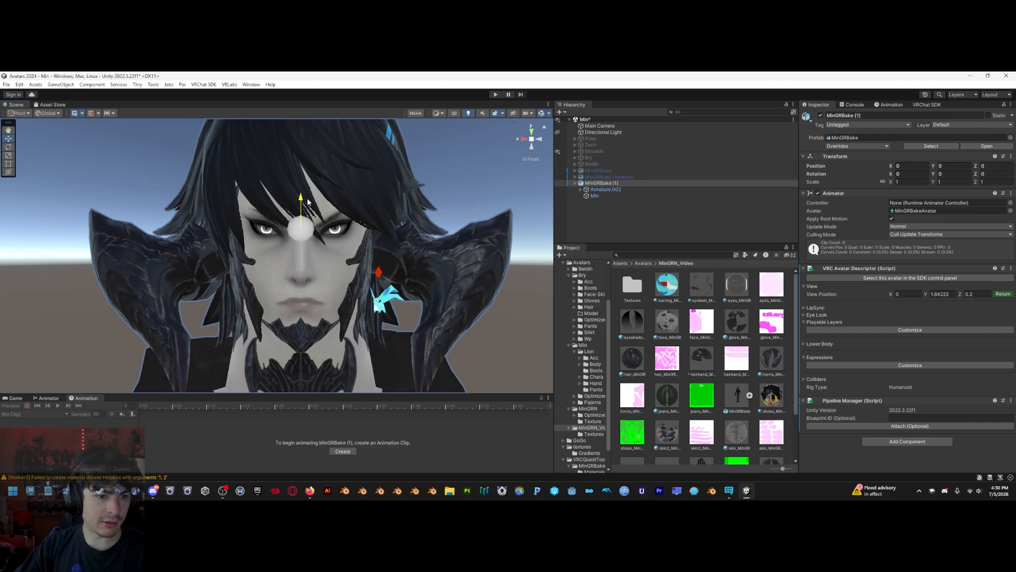
pyautogui.scroll(3, 317, 209)
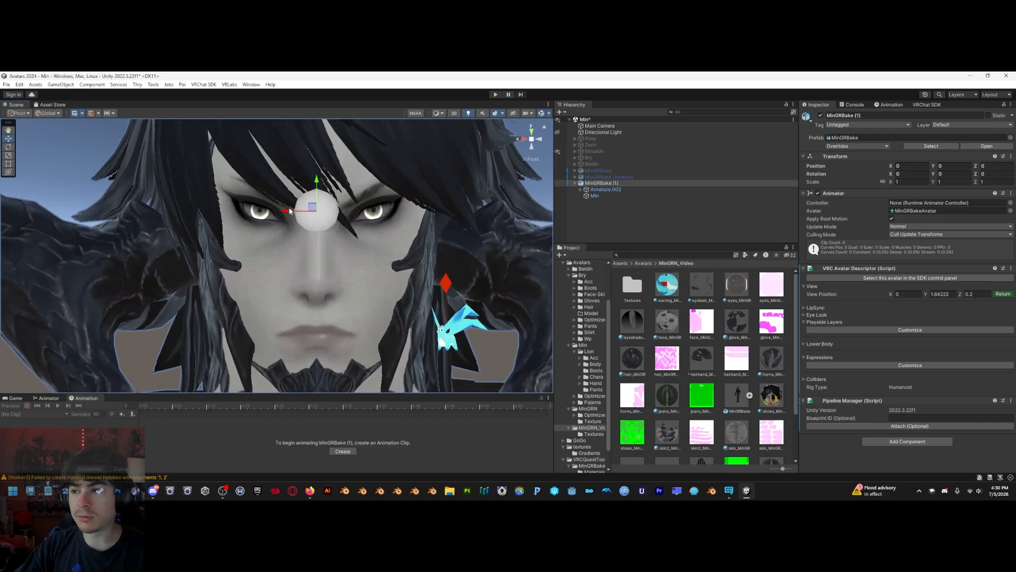
# Move the view position back to the face in side view, at a Z of about 0.108, and finish editing it
pyautogui.click(540, 141)
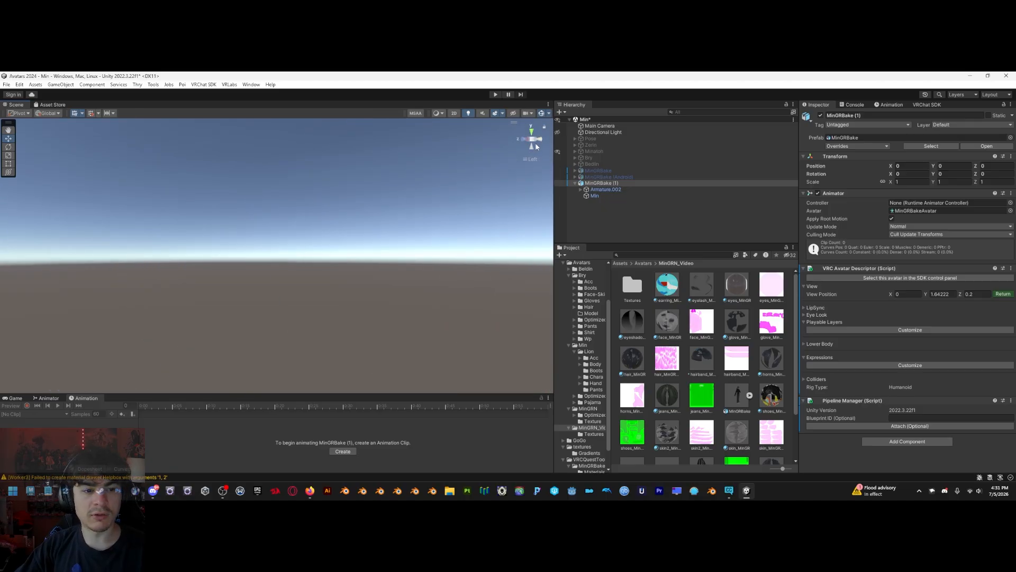
pyautogui.scroll(-4, 503, 180)
pyautogui.moveTo(465, 217); pyautogui.dragTo(206, 230, button='middle')
pyautogui.scroll(3, 214, 236)
pyautogui.moveTo(169, 235); pyautogui.dragTo(321, 242)
pyautogui.scroll(3, 344, 235)
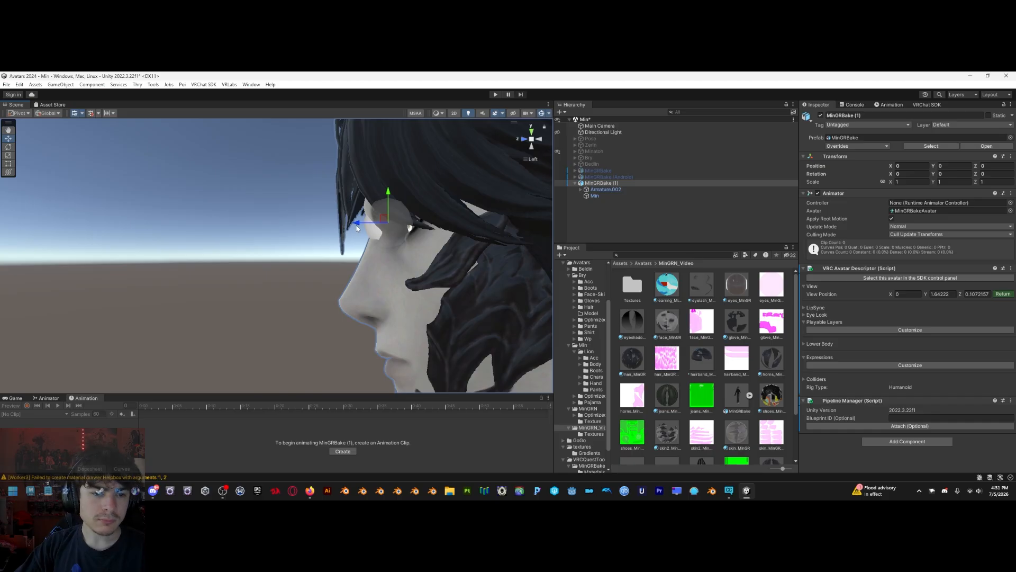
pyautogui.moveTo(354, 223); pyautogui.dragTo(354, 224)
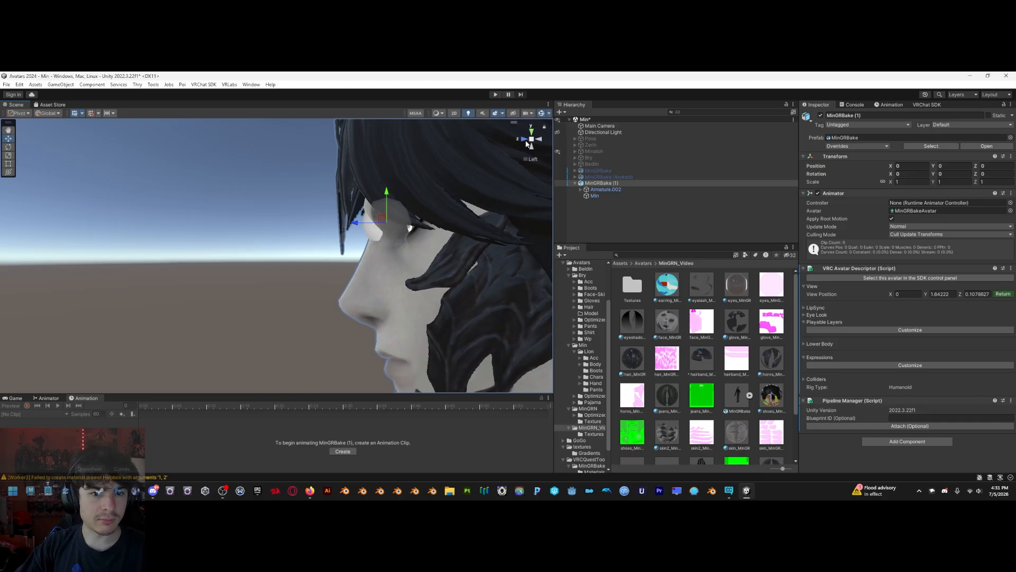
pyautogui.click(527, 143)
pyautogui.scroll(-4, 482, 217)
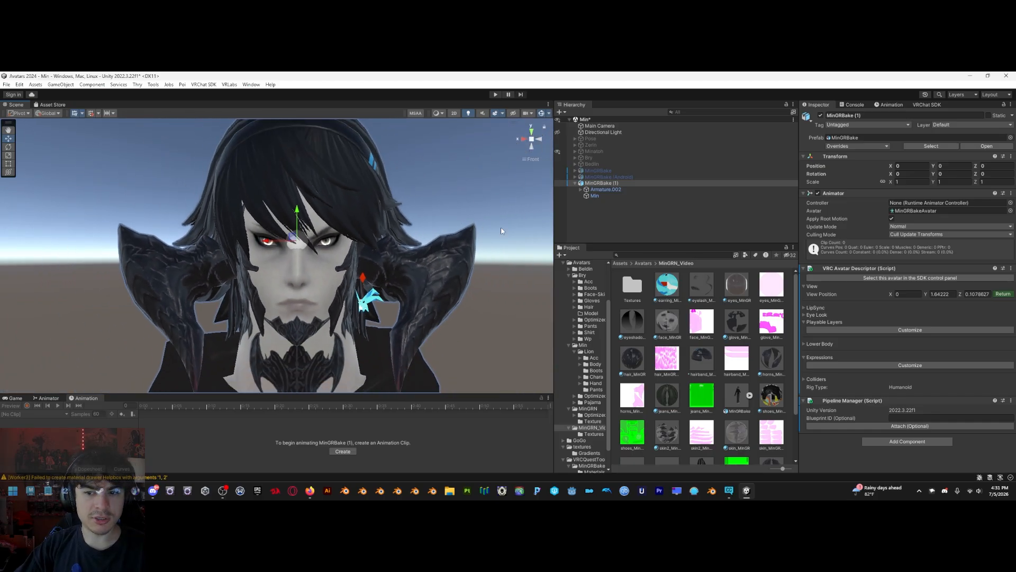
pyautogui.click(1003, 294)
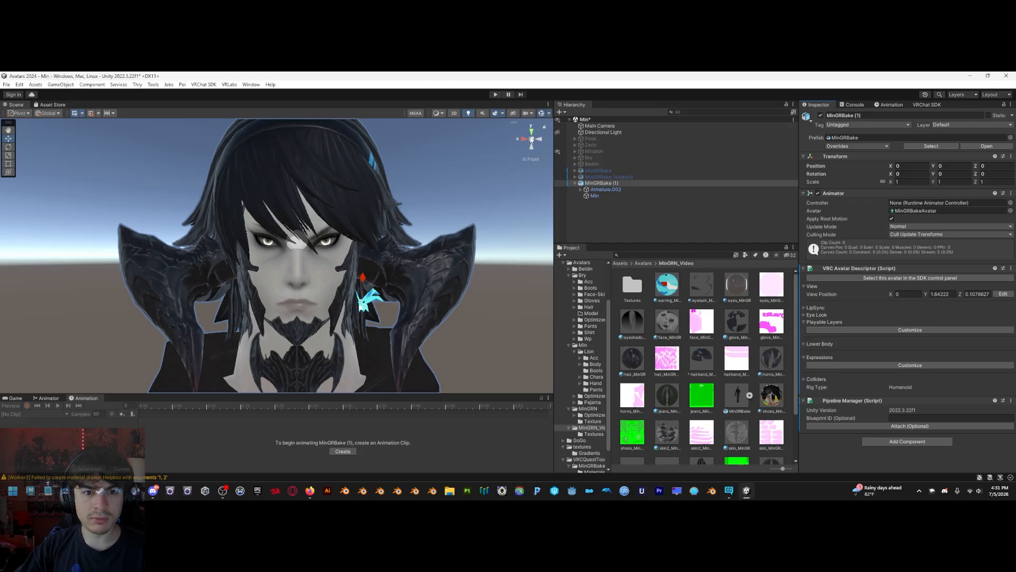
# Auto-detect the descriptor's LipSync visemes and check the Min mesh object, returning to the MinGRBake (1) root
pyautogui.click(531, 142)
pyautogui.scroll(-4, 456, 178)
pyautogui.moveTo(456, 178); pyautogui.dragTo(405, 253, button='right')
pyautogui.scroll(-4, 420, 254)
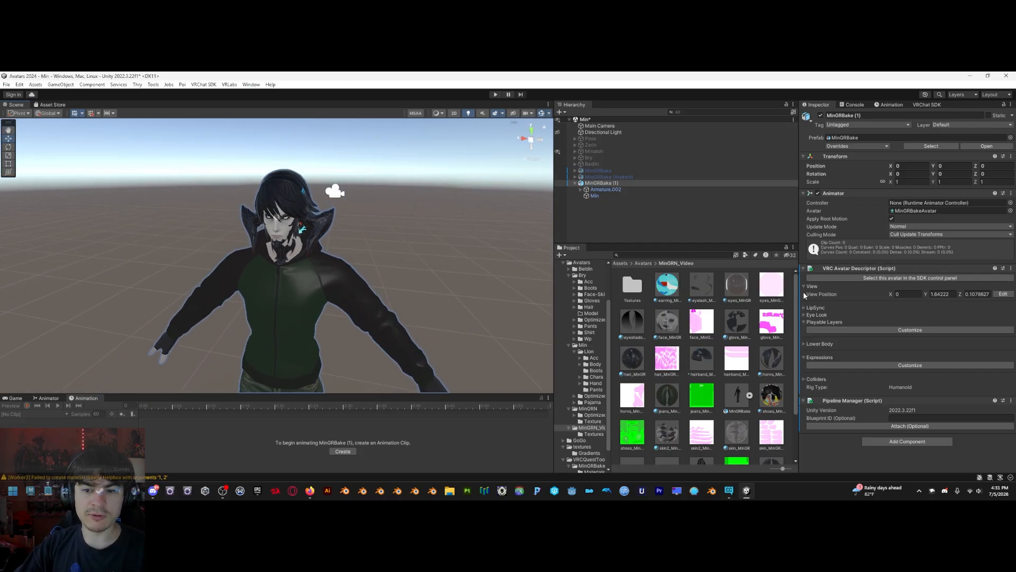
pyautogui.click(804, 308)
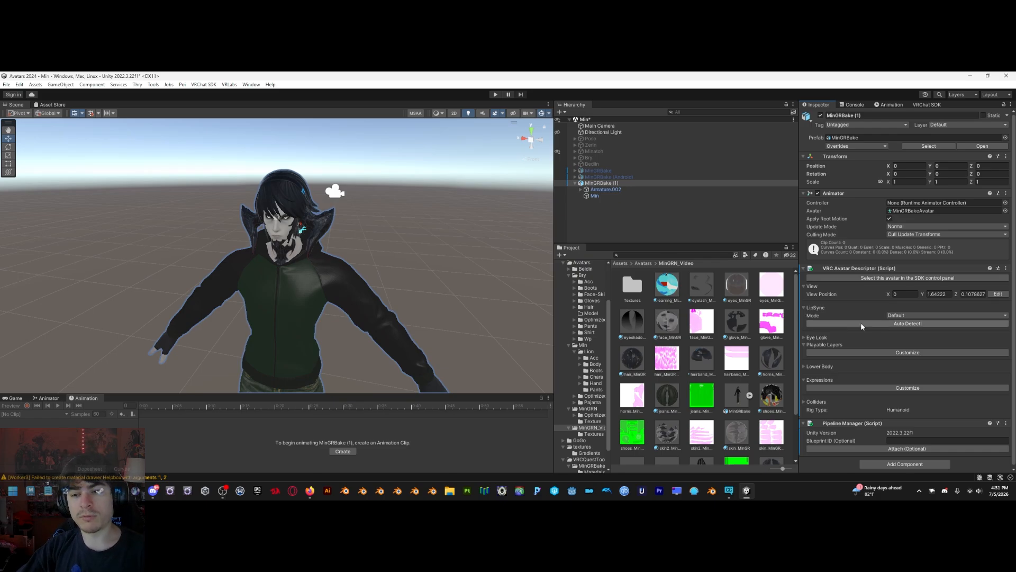
pyautogui.click(898, 323)
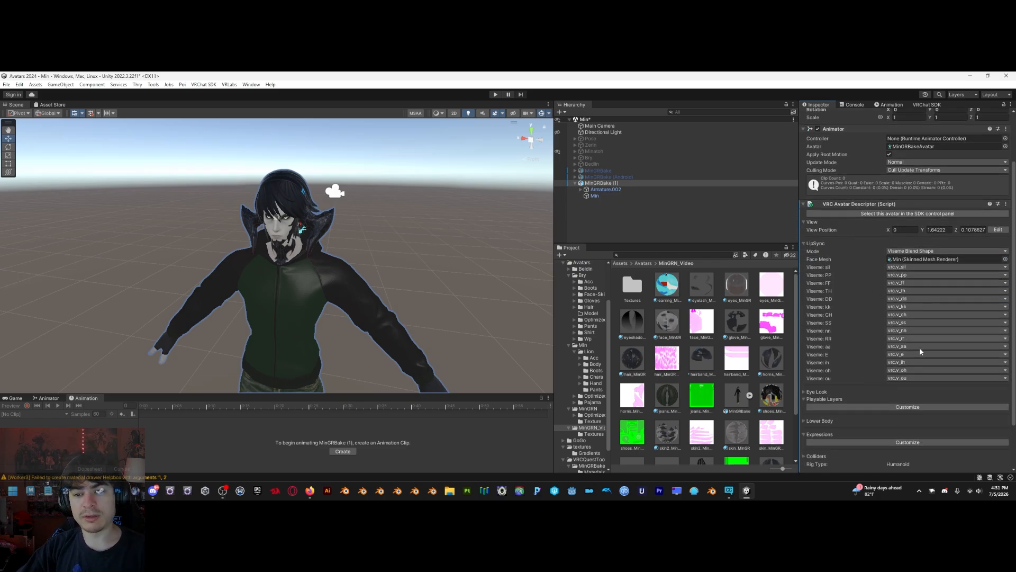
pyautogui.scroll(-3, 911, 358)
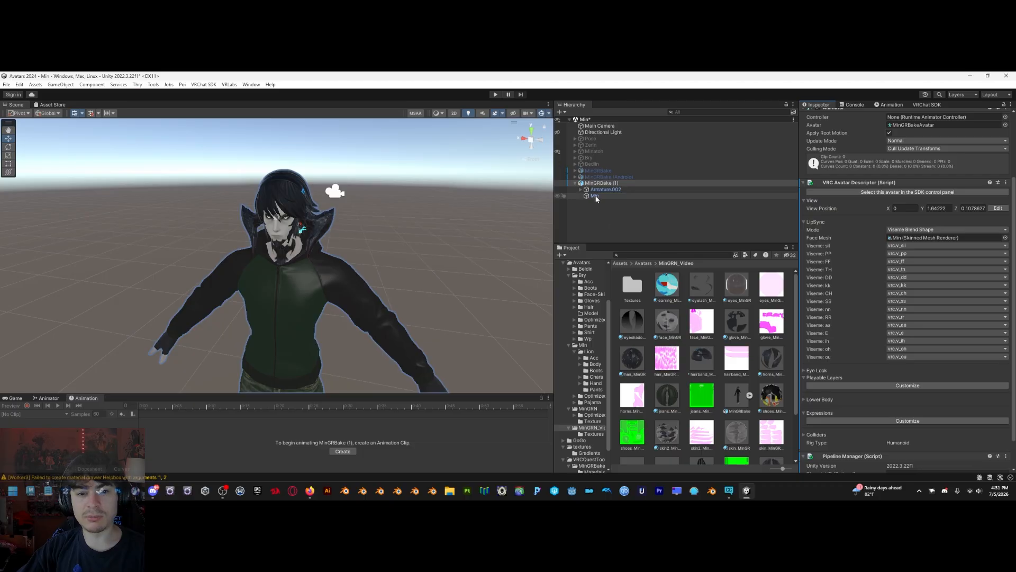
pyautogui.click(638, 195)
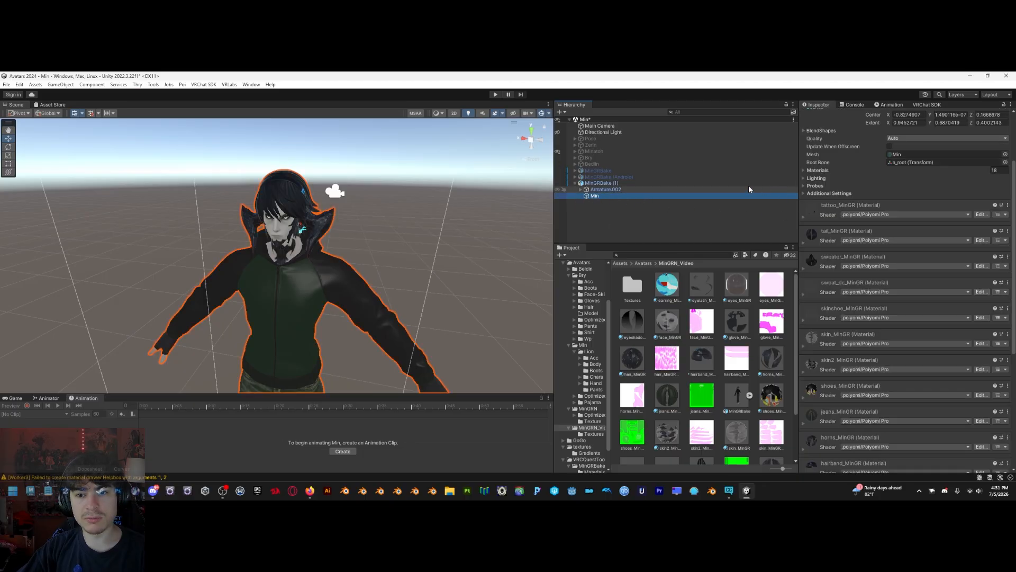
pyautogui.click(603, 184)
pyautogui.scroll(-1, 875, 268)
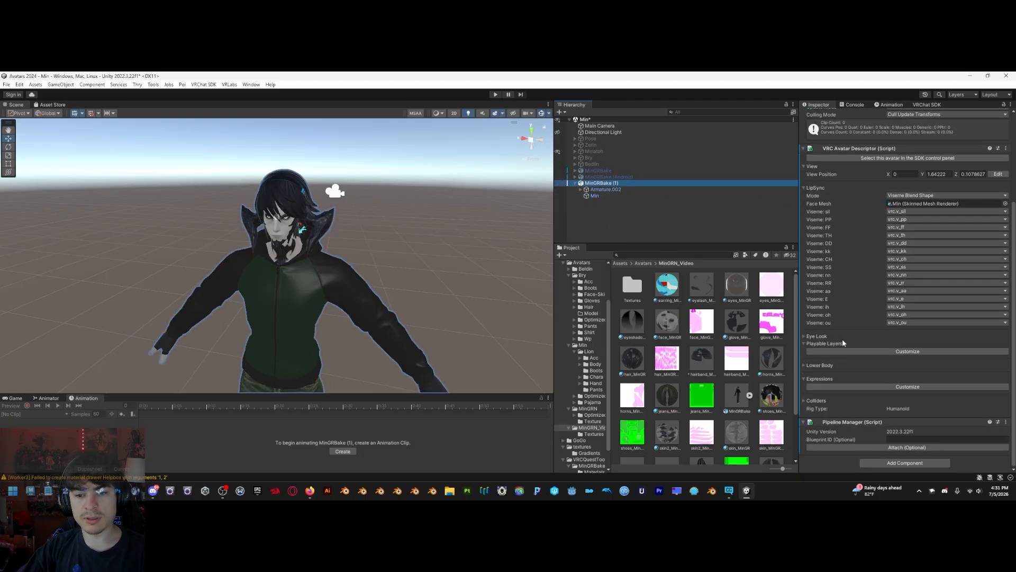
# Enable Eye Look on the avatar descriptor
pyautogui.click(805, 337)
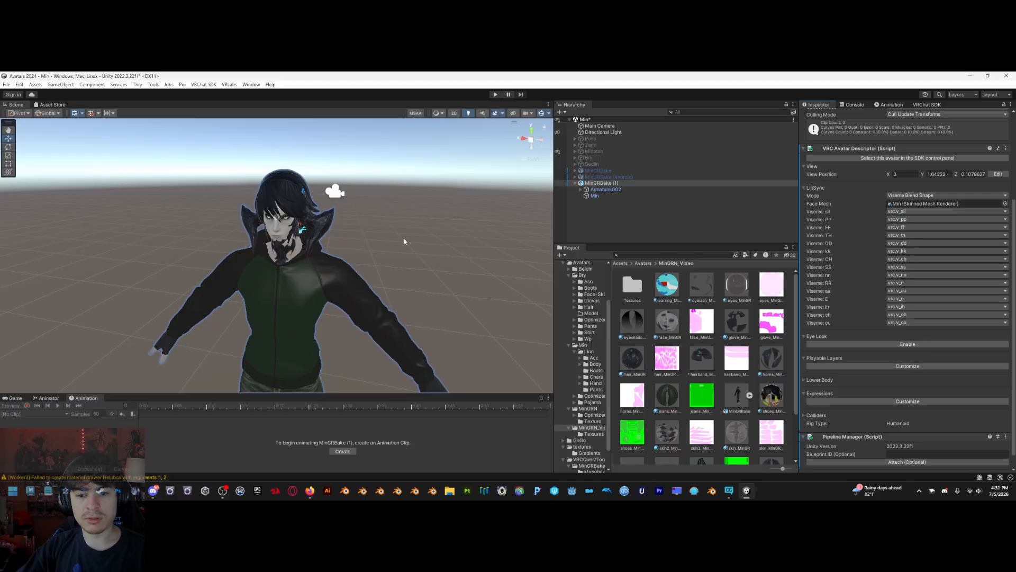
pyautogui.moveTo(404, 241); pyautogui.dragTo(389, 216, button='right')
pyautogui.press('w')
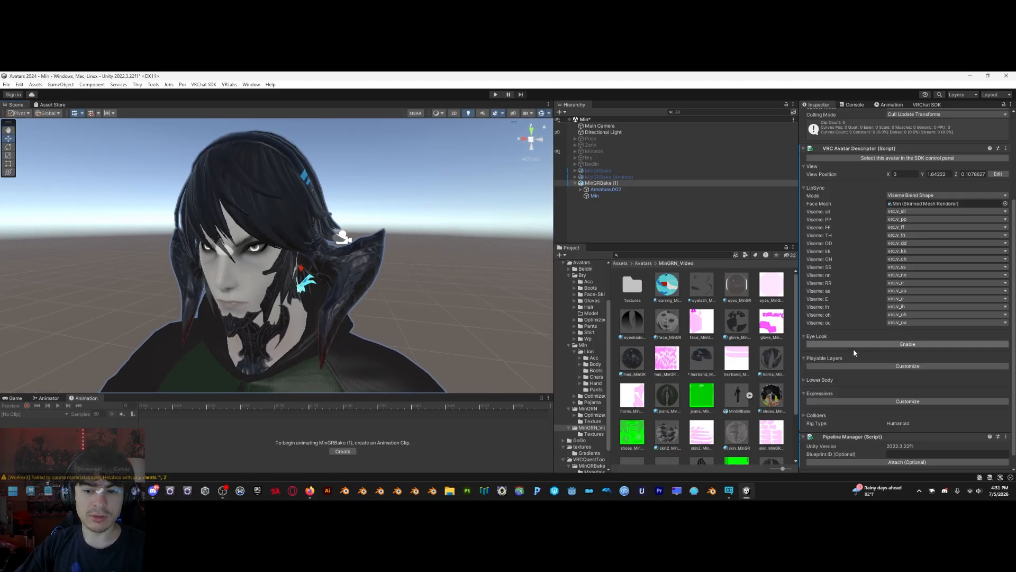
pyautogui.click(876, 344)
pyautogui.scroll(-1, 871, 359)
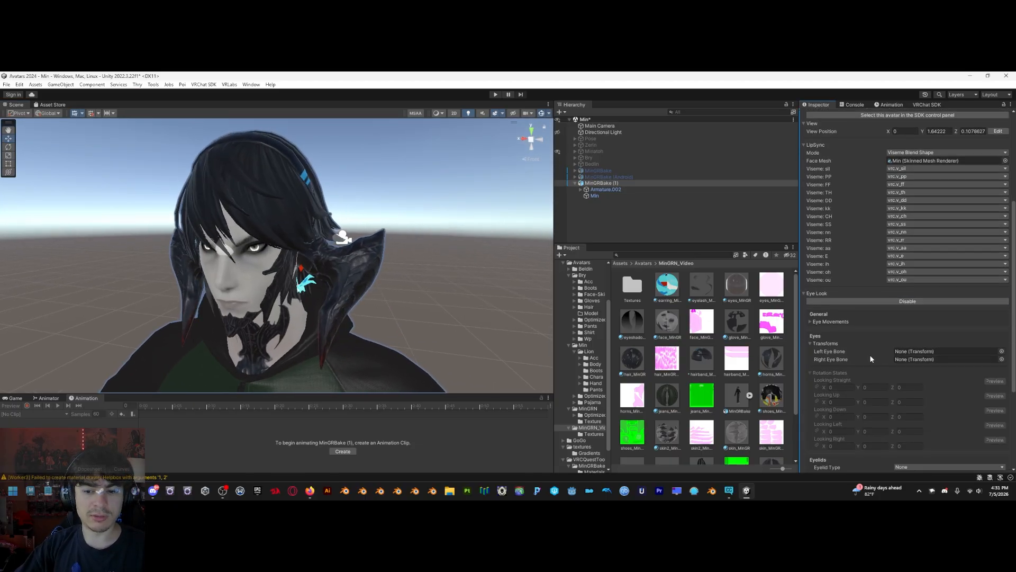
# Expand the Armature.002 bones down to the children of j_f_eye_l and j_f_eye_r, keeping MinGRBake (1) selected
pyautogui.click(581, 189)
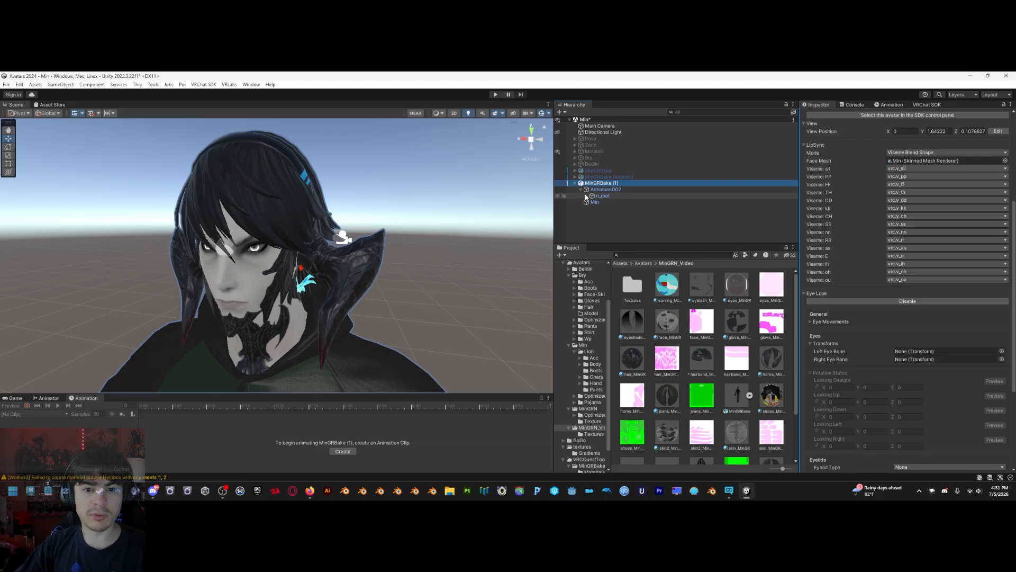
pyautogui.click(587, 195)
pyautogui.click(591, 203)
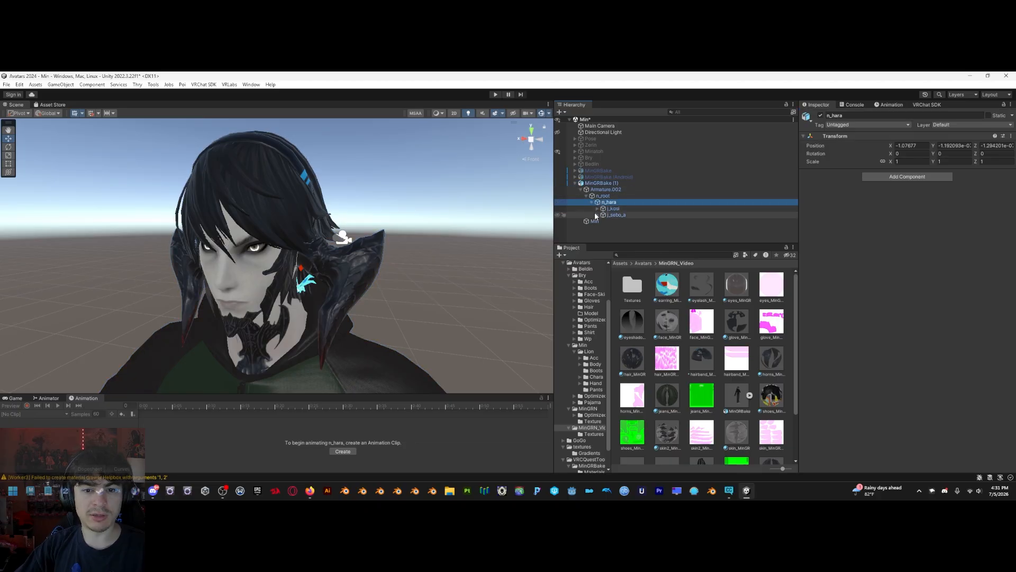
pyautogui.click(603, 222)
pyautogui.click(607, 228)
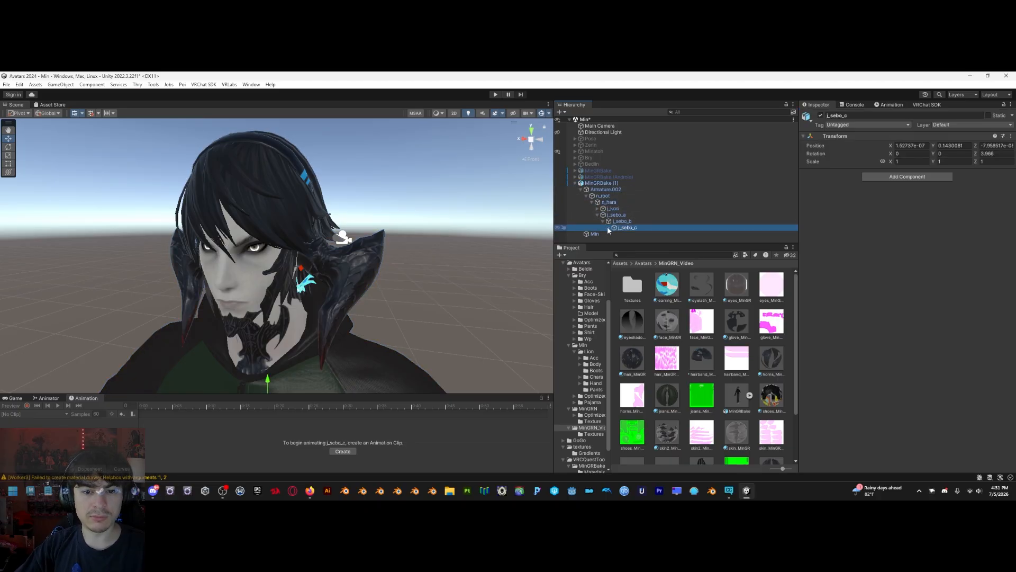
pyautogui.click(609, 228)
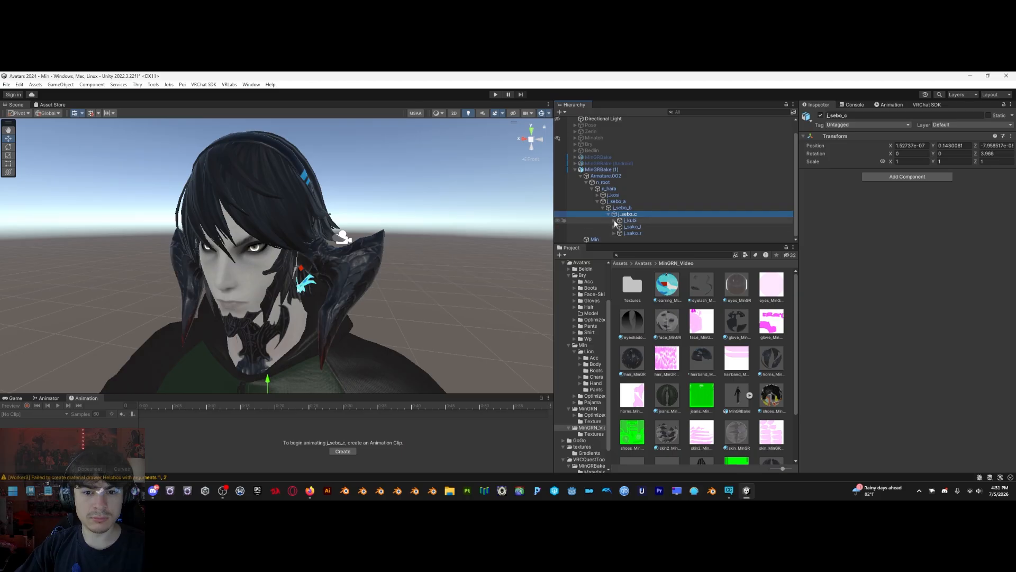
pyautogui.click(614, 220)
pyautogui.click(620, 220)
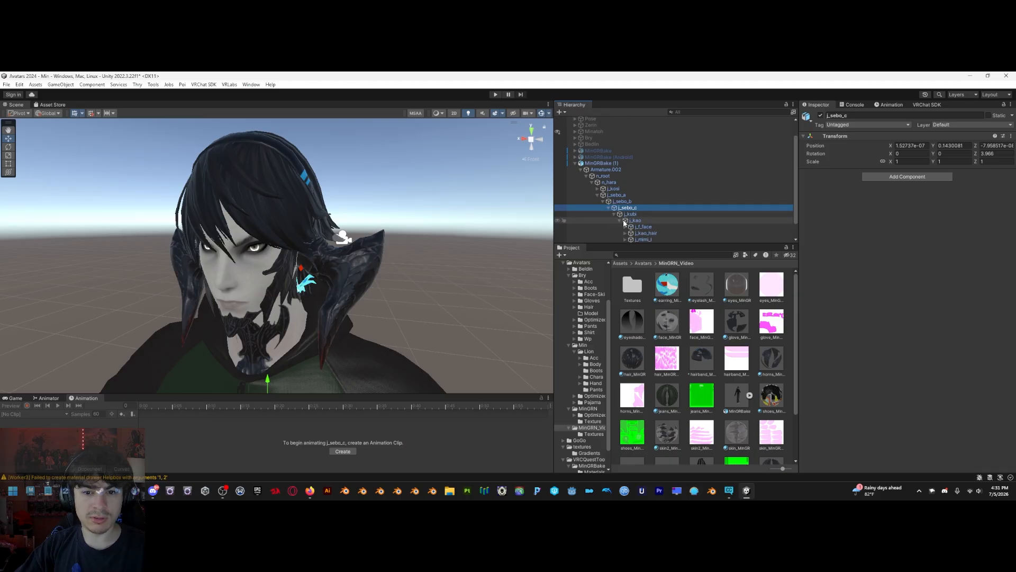
pyautogui.click(624, 208)
pyautogui.scroll(4, 623, 207)
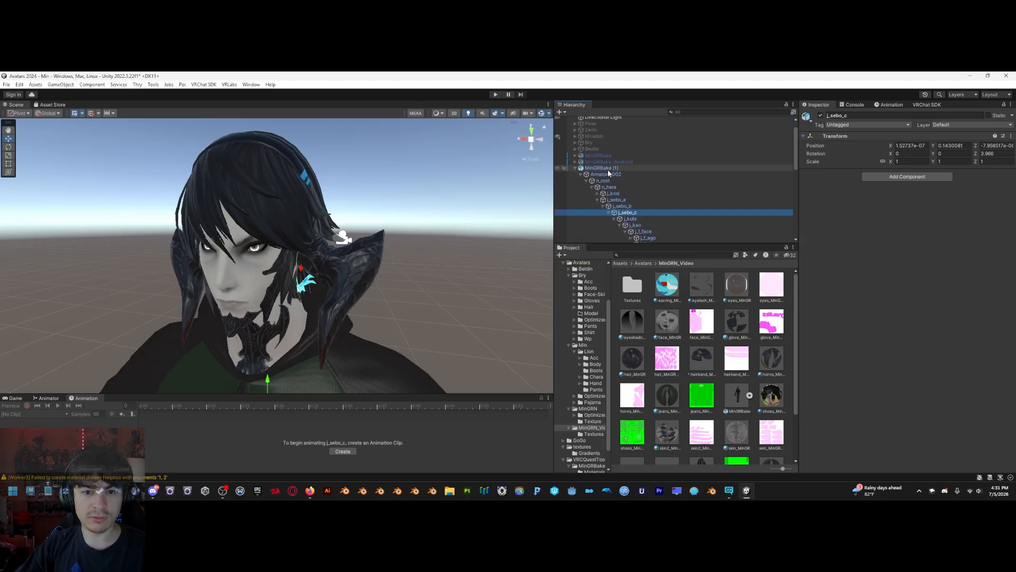
pyautogui.click(608, 168)
pyautogui.scroll(-6, 648, 196)
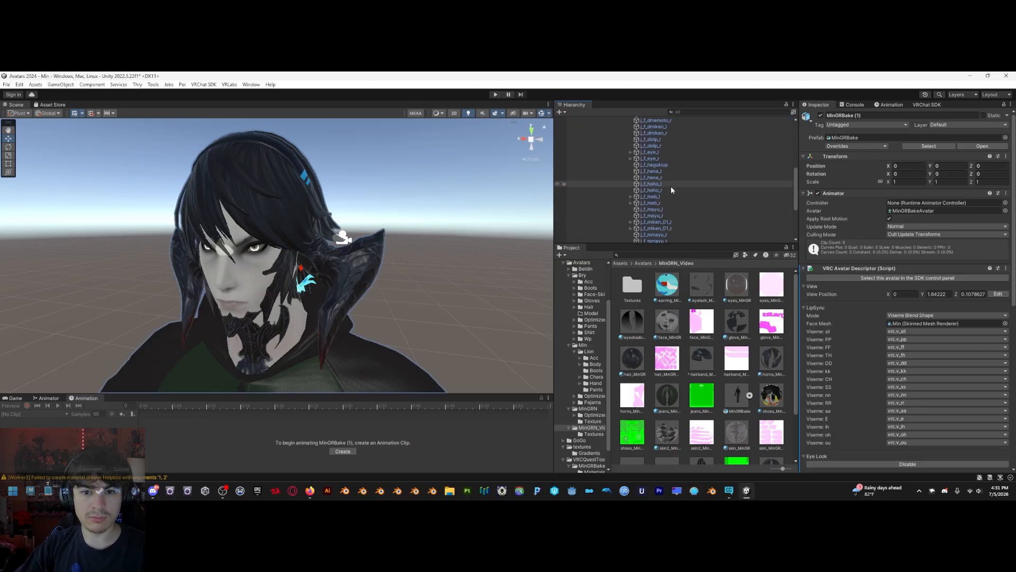
pyautogui.click(630, 152)
pyautogui.click(631, 165)
# Assign j_f_eyepuru_l as the Left Eye Bone and j_f_eyepuru_r as the Right Eye Bone in Eye Look
pyautogui.moveTo(659, 159); pyautogui.dragTo(895, 268)
pyautogui.moveTo(650, 164); pyautogui.dragTo(464, 189)
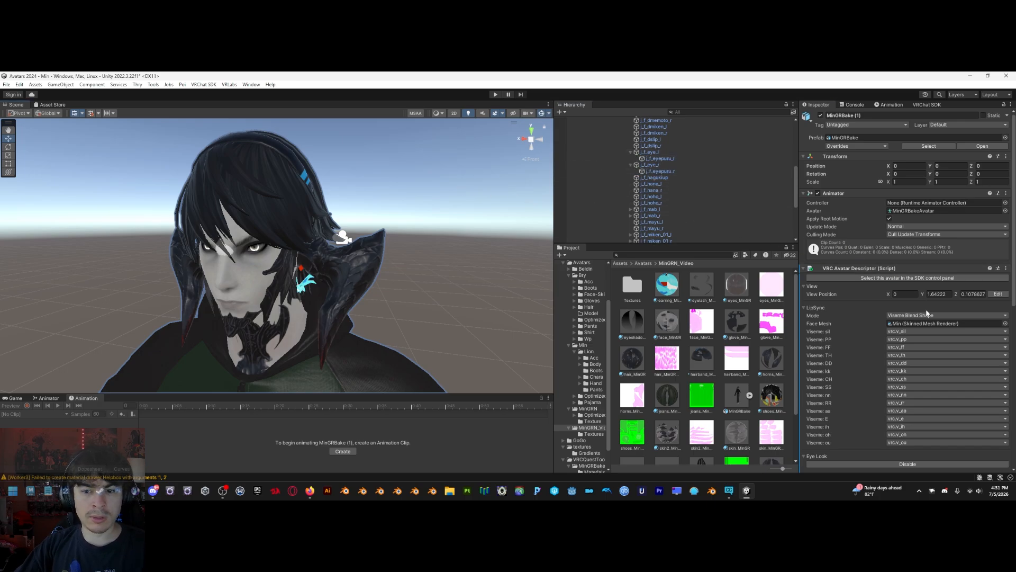
pyautogui.scroll(-5, 927, 313)
pyautogui.moveTo(659, 158); pyautogui.dragTo(940, 343)
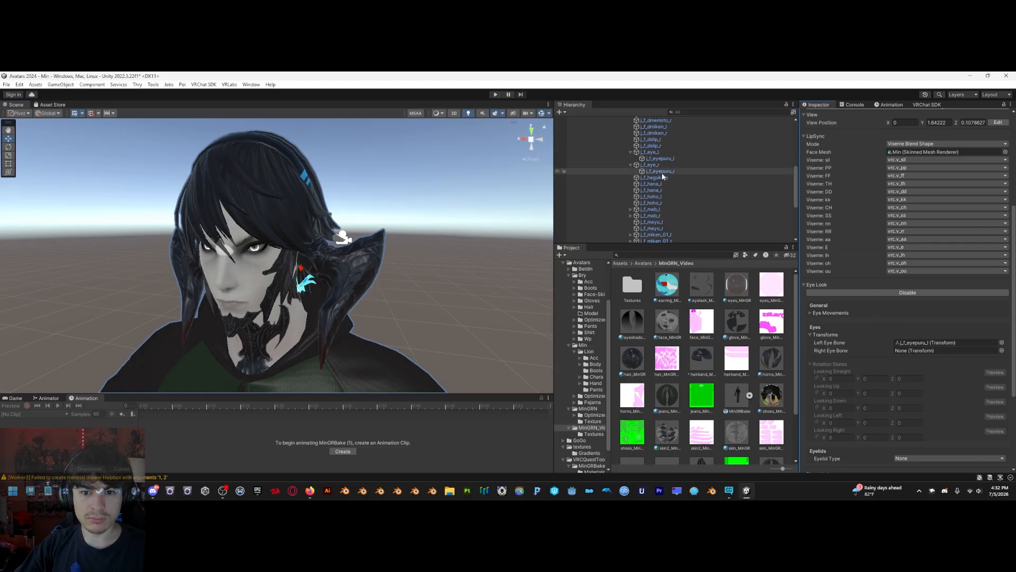
pyautogui.moveTo(662, 173); pyautogui.dragTo(943, 351)
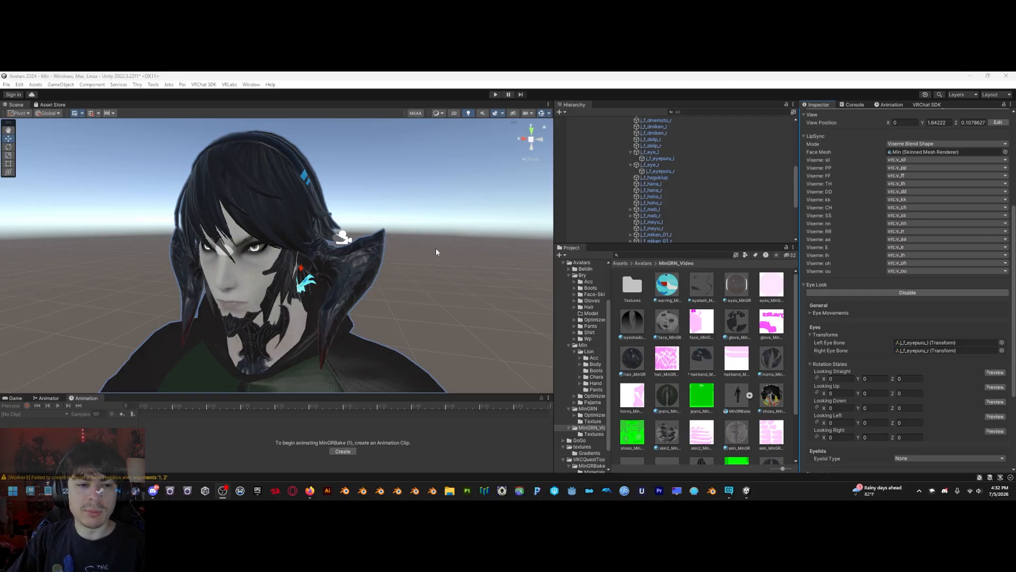
# Preview the Looking Straight rotation state and test the eye rotation on the avatar's face, ending the preview with the rotation at 0
pyautogui.press('s')
pyautogui.moveTo(383, 255); pyautogui.dragTo(379, 265, button='right')
pyautogui.press('w')
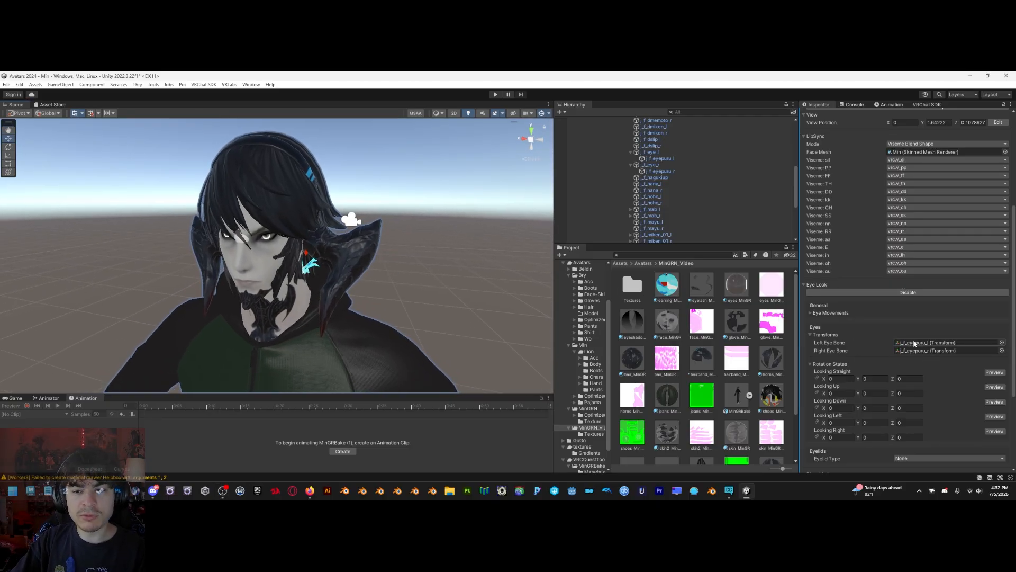
pyautogui.click(993, 376)
pyautogui.moveTo(375, 261); pyautogui.dragTo(402, 228, button='right')
pyautogui.press('a')
pyautogui.press('w')
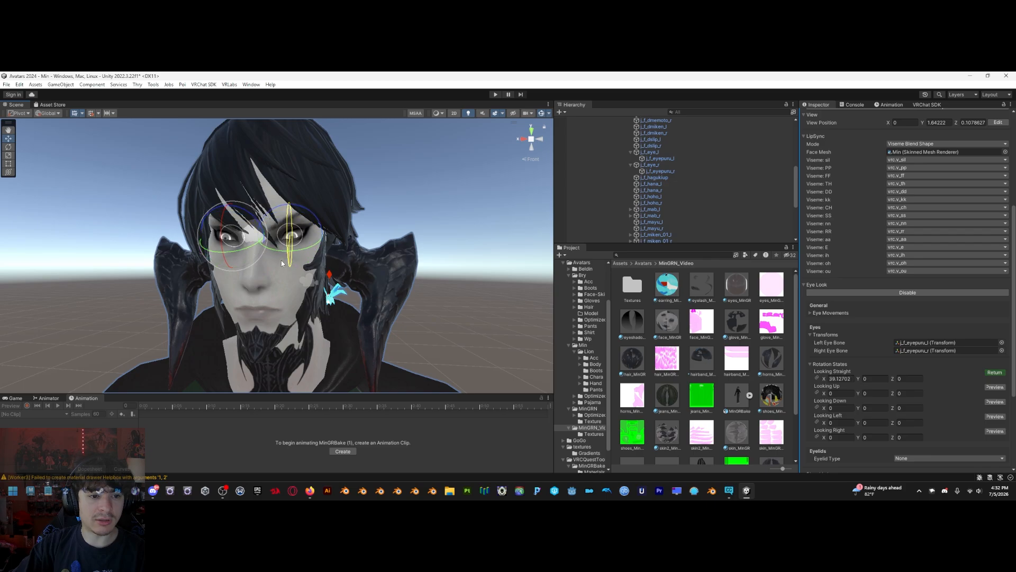
pyautogui.moveTo(380, 281); pyautogui.dragTo(384, 282, button='right')
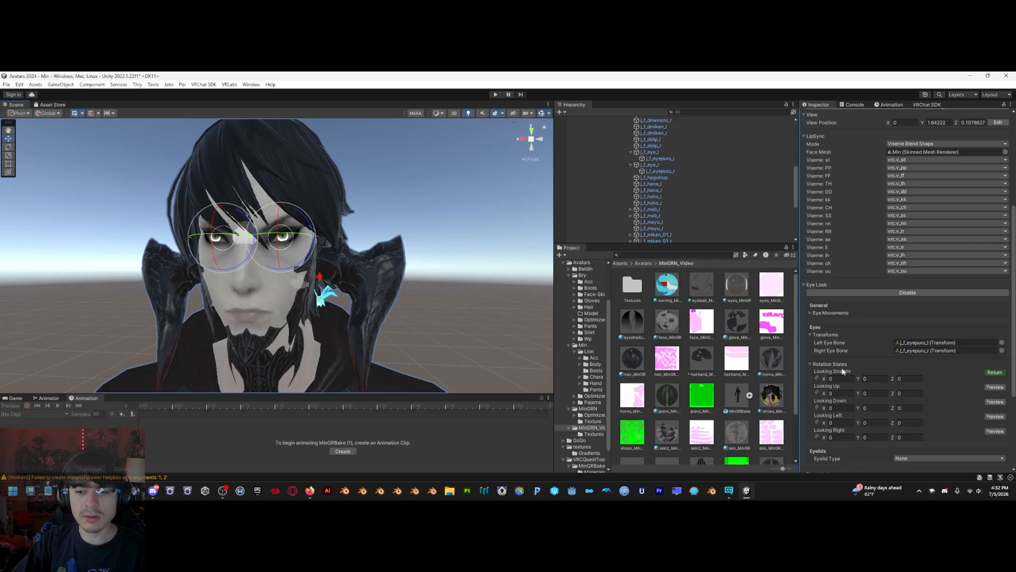
pyautogui.moveTo(410, 264); pyautogui.dragTo(398, 286, button='right')
pyautogui.press('e')
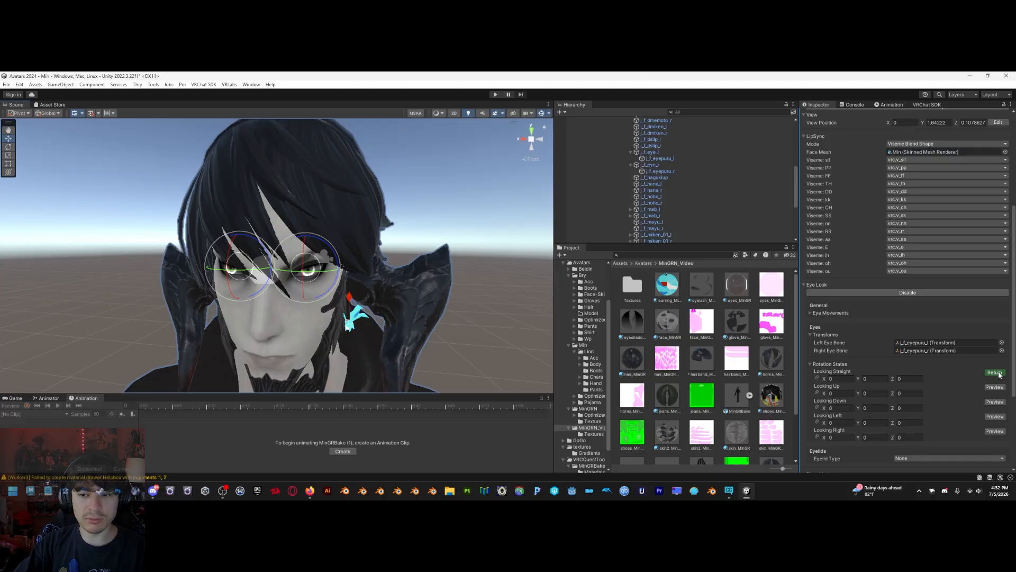
pyautogui.click(997, 373)
# Set the Looking Up rotation state to X -20 and the Looking Down rotation state to X 20
pyautogui.click(993, 388)
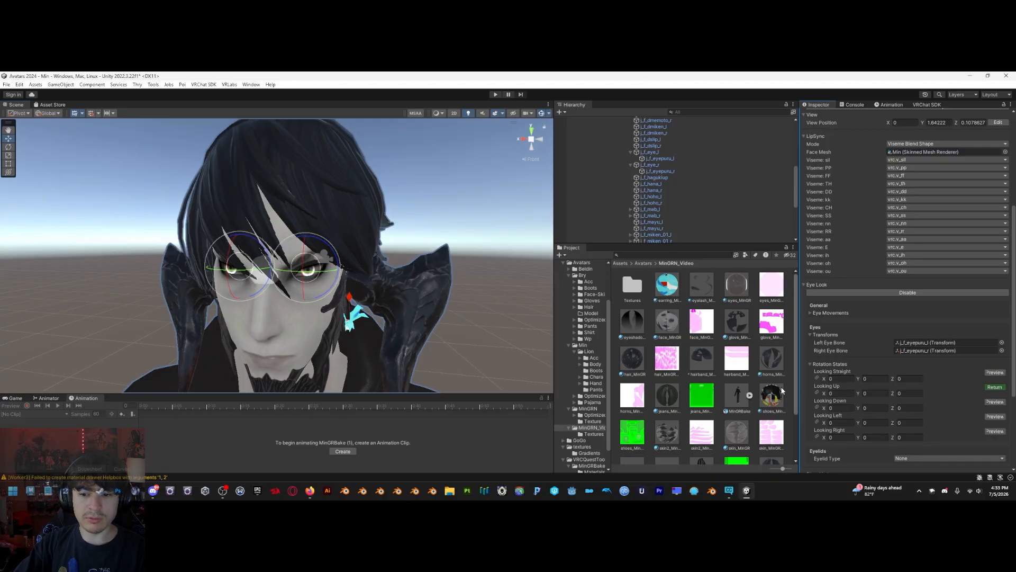
pyautogui.moveTo(303, 286); pyautogui.dragTo(306, 262)
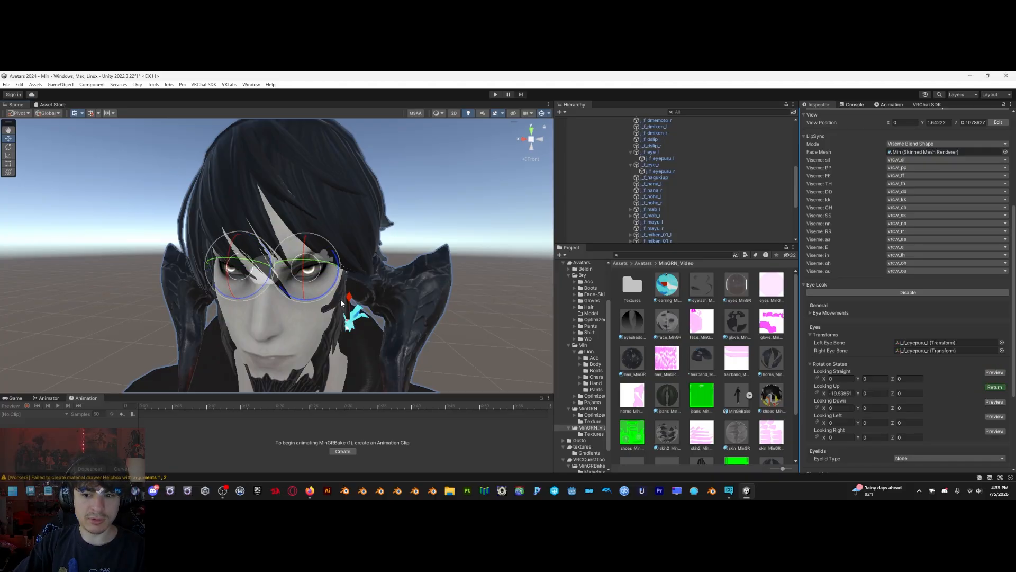
pyautogui.click(845, 393)
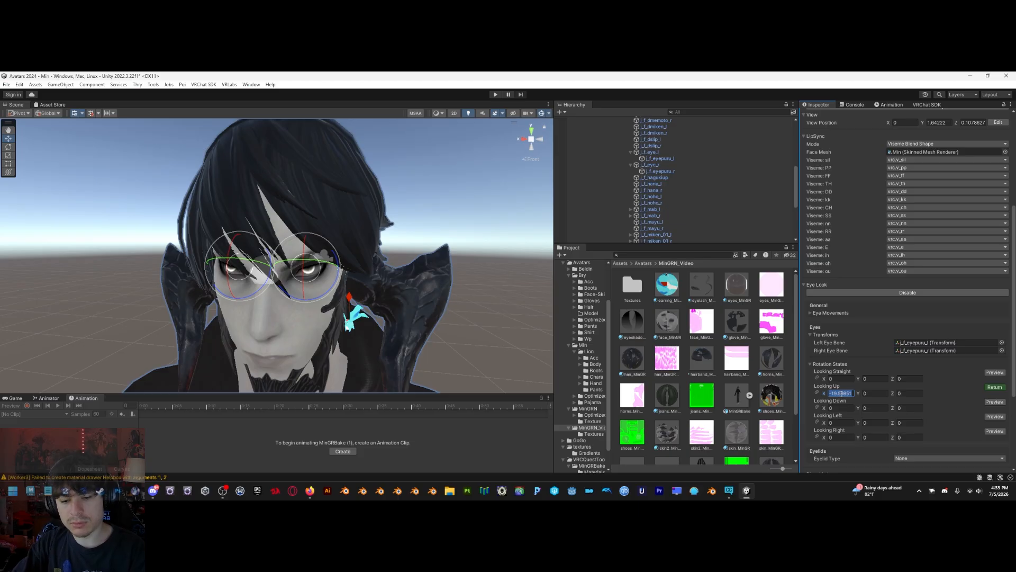
pyautogui.write('-20')
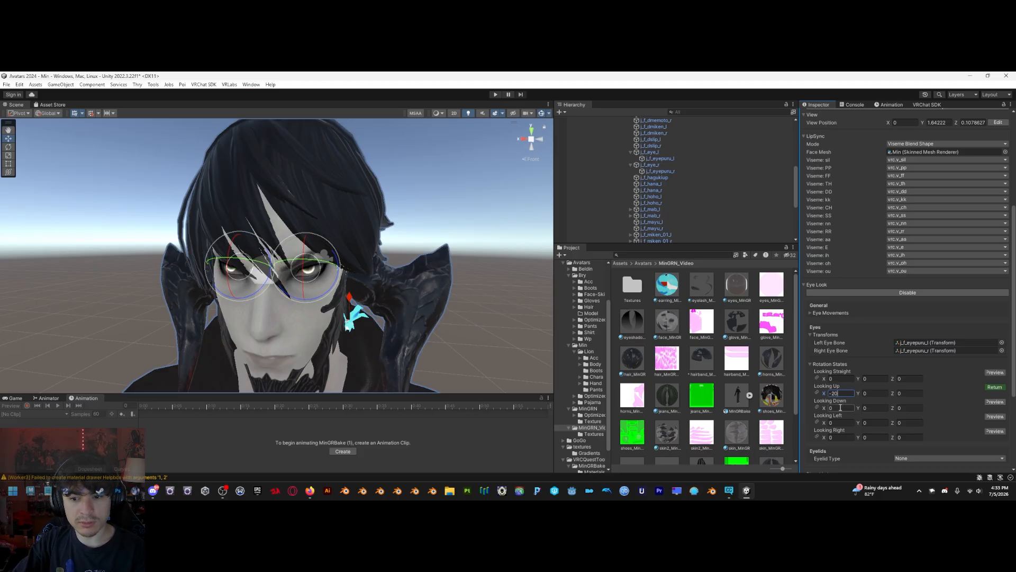
pyautogui.write('20')
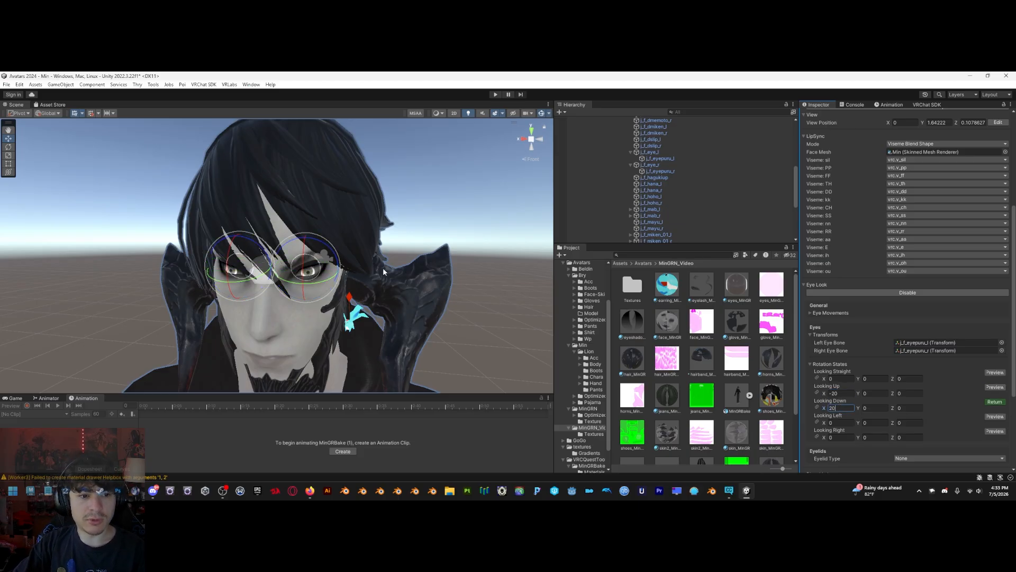
# Set the Looking Left rotation state to Y -20 and Looking Right to Y 20, and end the rotation preview
pyautogui.press('q')
pyautogui.moveTo(385, 270); pyautogui.dragTo(444, 276, button='right')
pyautogui.press('w')
pyautogui.press('s')
pyautogui.scroll(3, 295, 277)
pyautogui.press('a')
pyautogui.click(997, 418)
pyautogui.moveTo(337, 245); pyautogui.dragTo(357, 246)
pyautogui.click(880, 422)
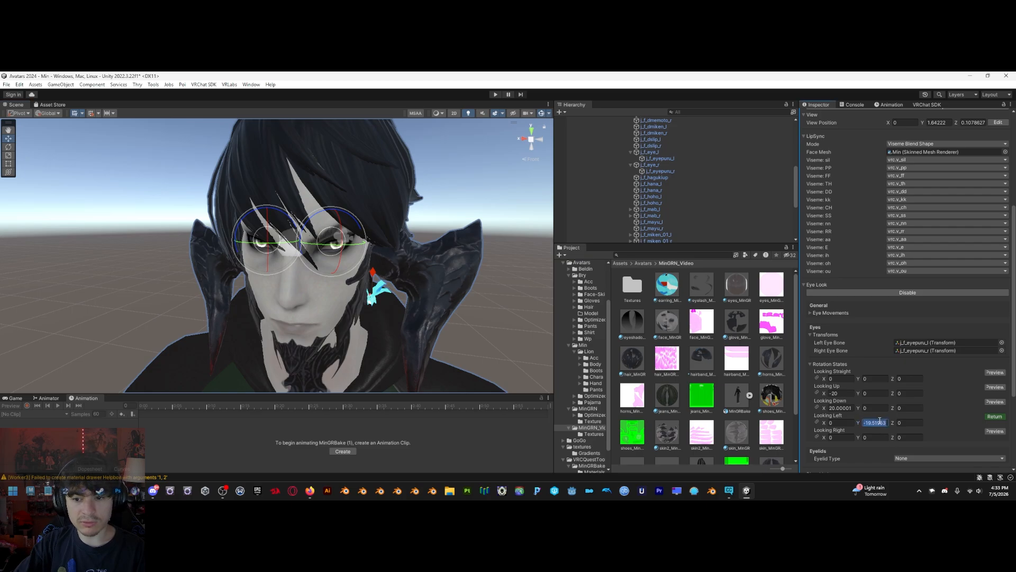
pyautogui.write('-20')
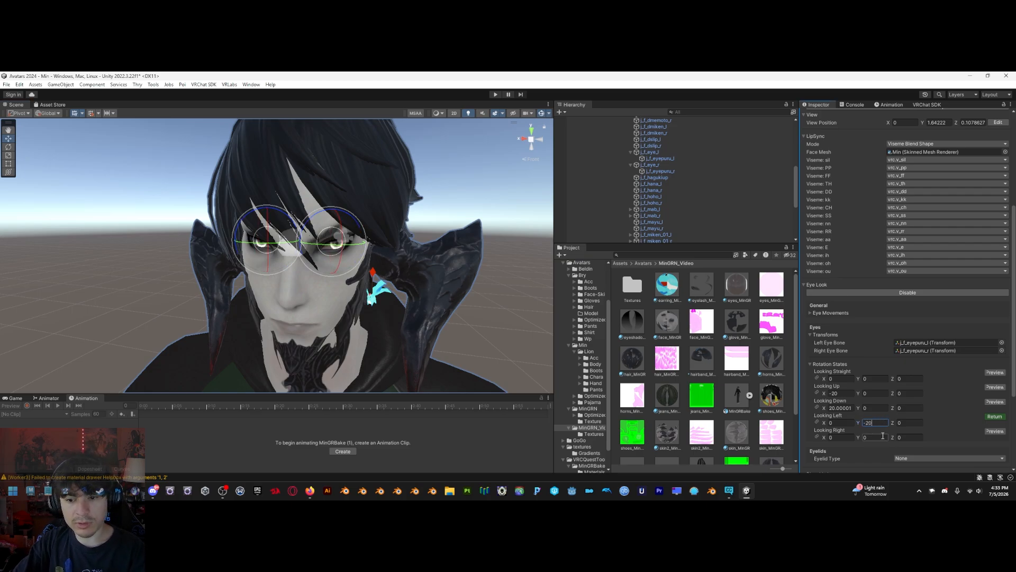
pyautogui.write('20')
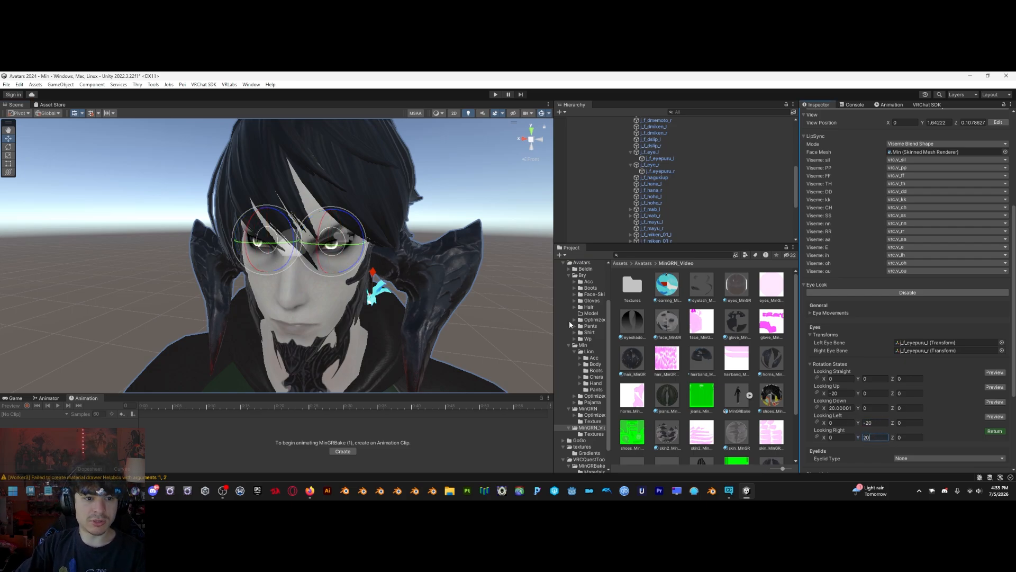
pyautogui.press('Return')
pyautogui.scroll(-5, 424, 286)
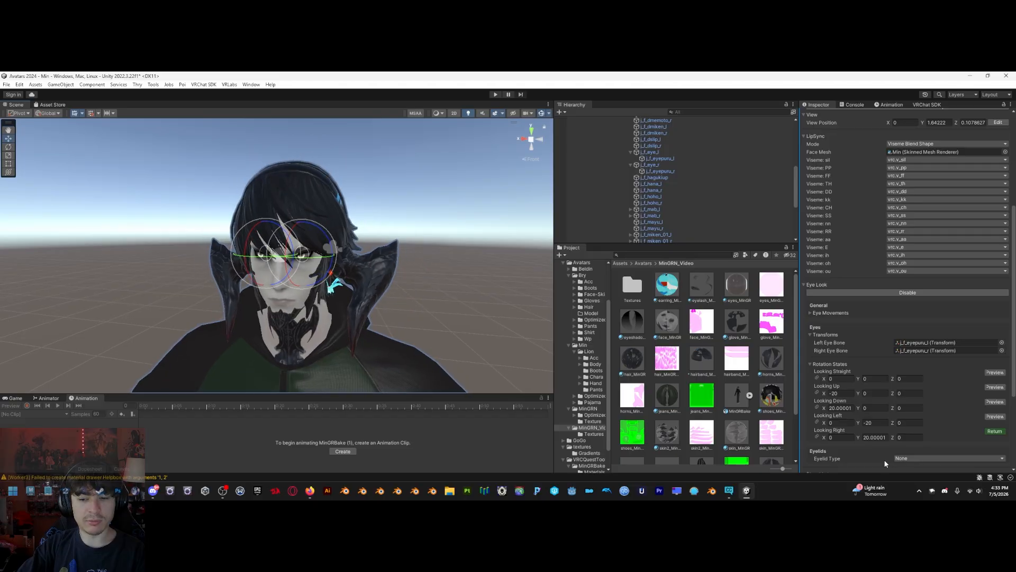
pyautogui.click(995, 431)
# Set the Eyelid Type to Blendshapes and assign the Min mesh object as the Eyelids Mesh
pyautogui.scroll(-3, 975, 434)
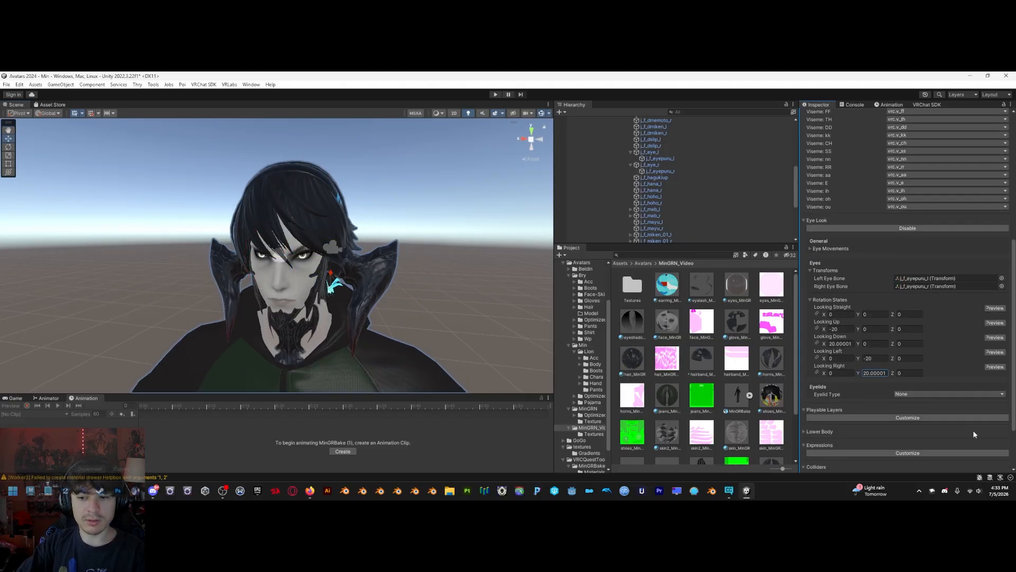
pyautogui.click(914, 394)
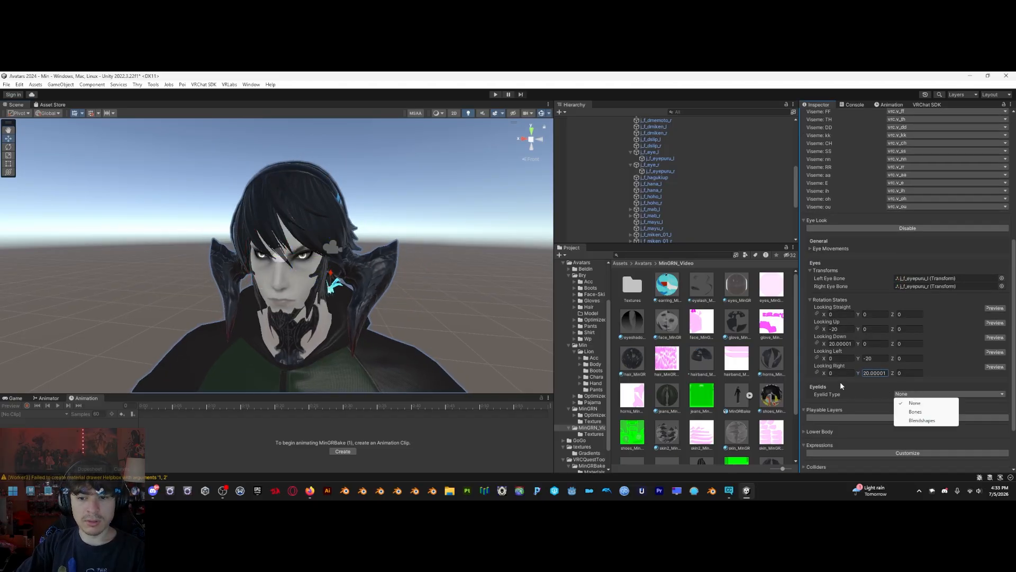
pyautogui.click(816, 382)
pyautogui.click(928, 393)
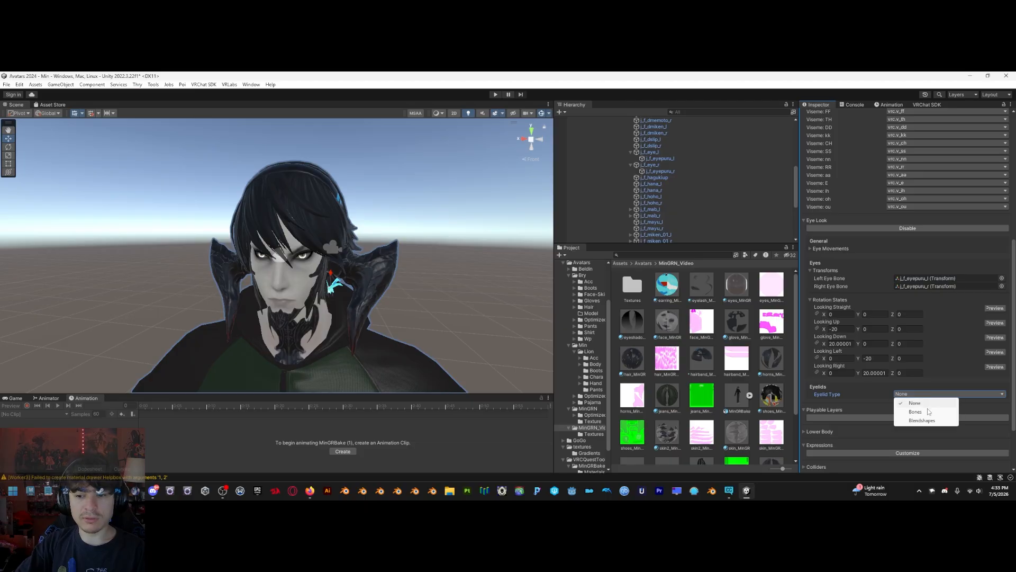
pyautogui.click(926, 421)
pyautogui.scroll(5, 651, 186)
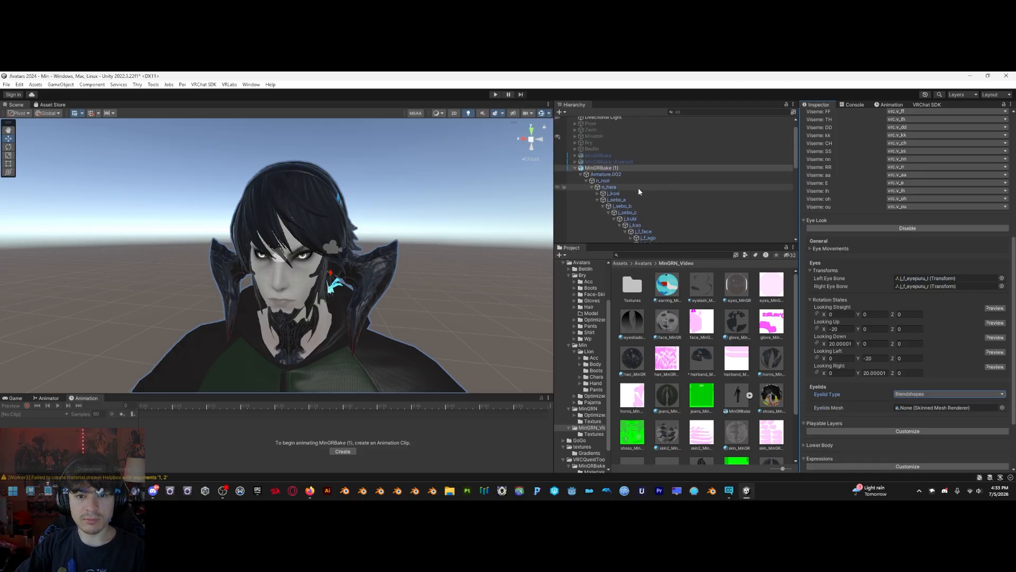
pyautogui.click(591, 186)
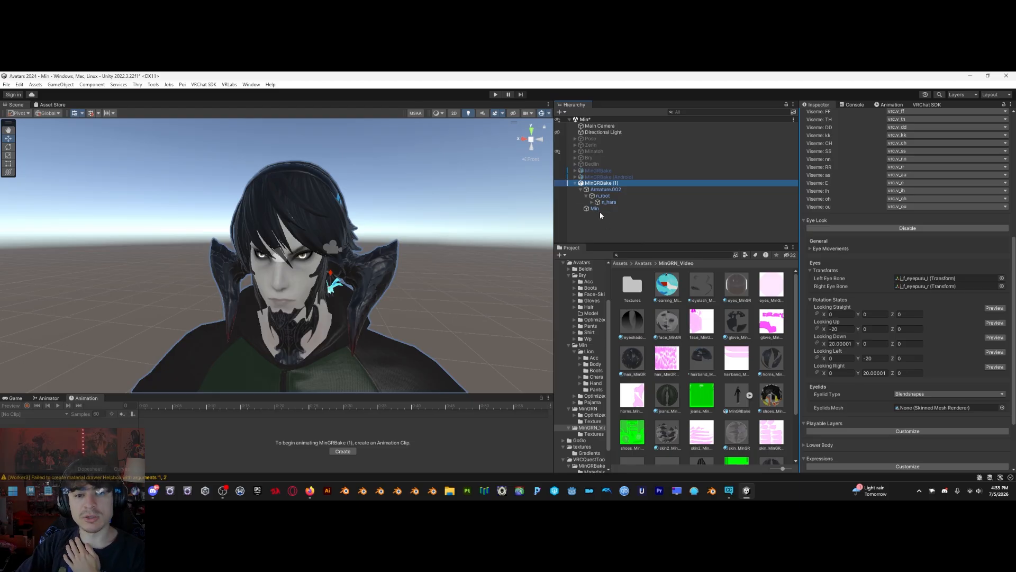
pyautogui.moveTo(594, 208); pyautogui.dragTo(919, 413)
# Set the eyelid blendshape states Looking Up and Looking Down to -none- and Blink to the Blink shape
pyautogui.scroll(-3, 906, 406)
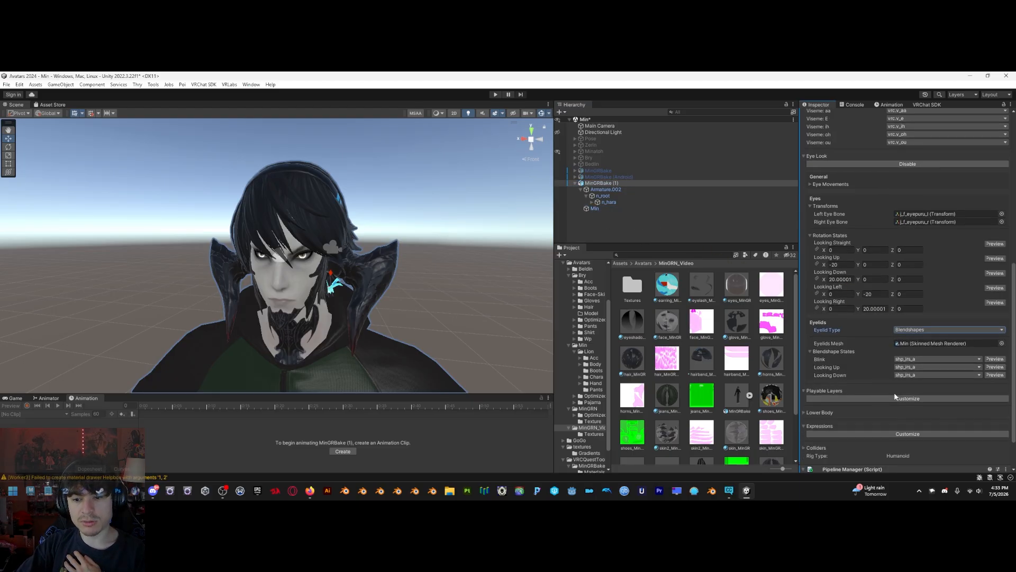
pyautogui.click(912, 367)
pyautogui.click(924, 86)
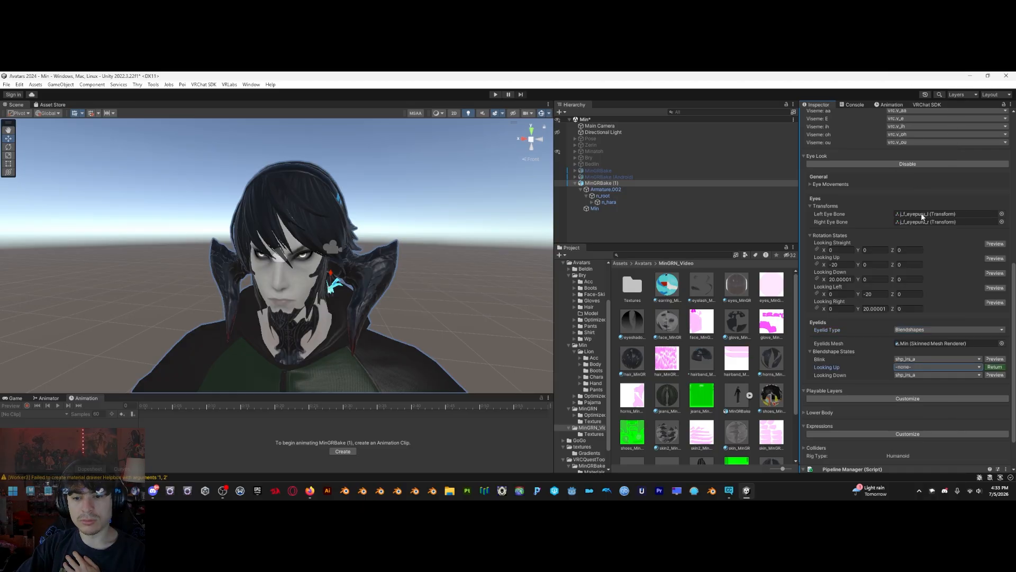
pyautogui.click(913, 375)
pyautogui.click(919, 94)
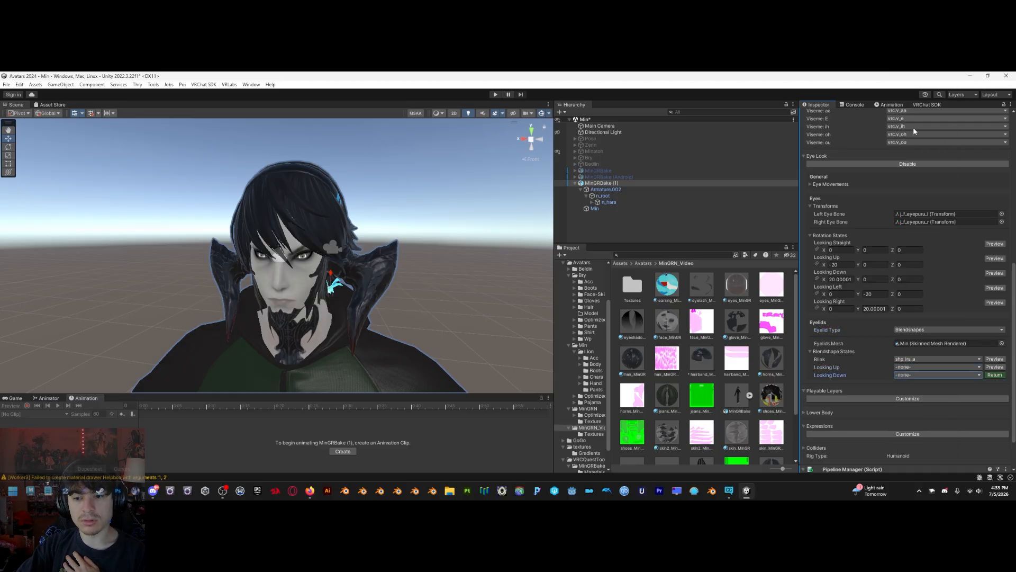
pyautogui.click(926, 375)
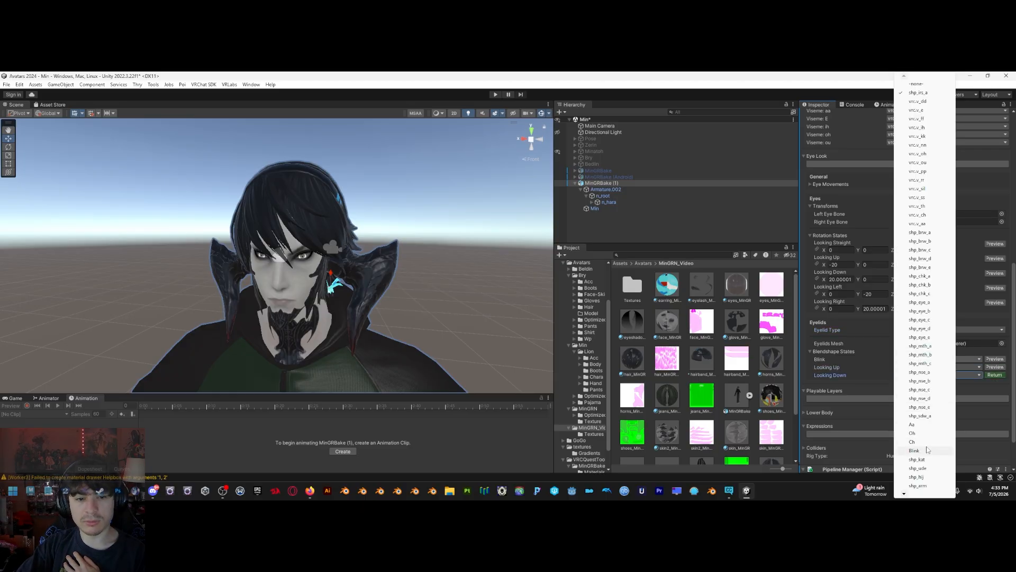
pyautogui.click(928, 450)
# Preview the Blink eyelid state on the avatar's face and return it to the open-eyed pose
pyautogui.click(998, 359)
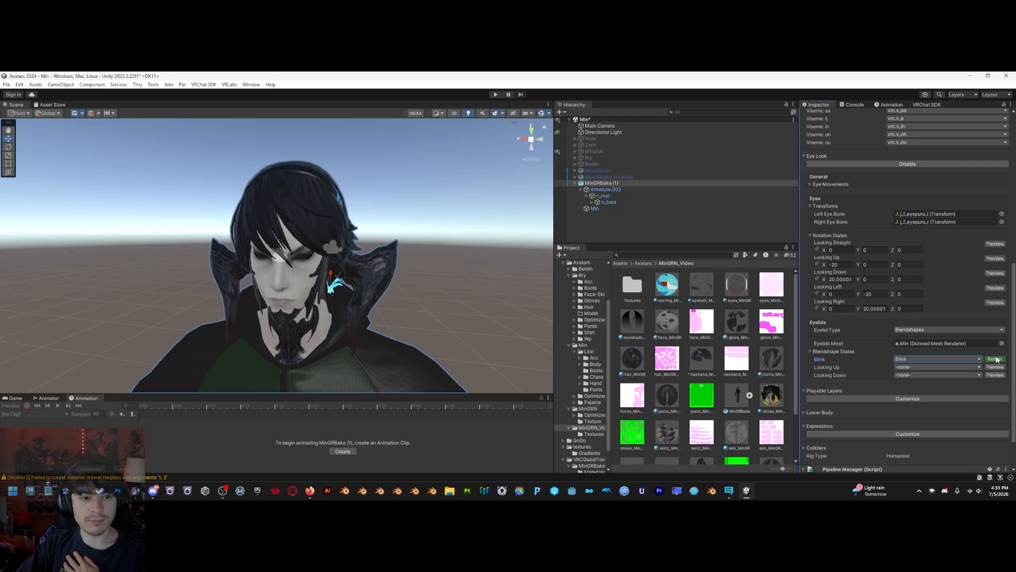
pyautogui.click(998, 359)
pyautogui.click(997, 359)
pyautogui.click(997, 359)
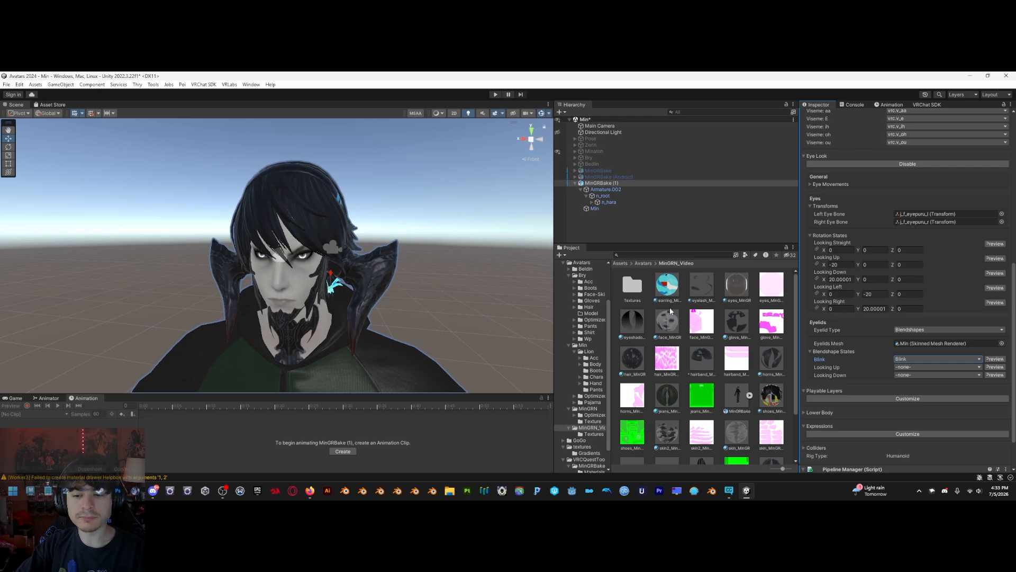
# Reselect MinGRBake (1) and review its avatar descriptor settings from View Position through Eyelids to the Pipeline Manager
pyautogui.moveTo(395, 269); pyautogui.dragTo(427, 286, button='right')
pyautogui.click(408, 294)
pyautogui.scroll(-3, 426, 288)
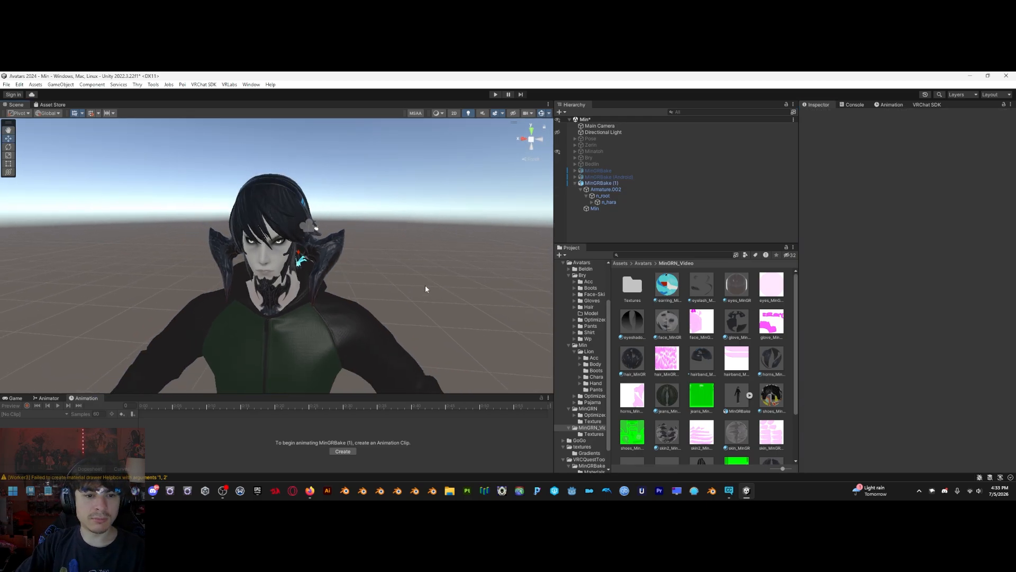
pyautogui.click(609, 183)
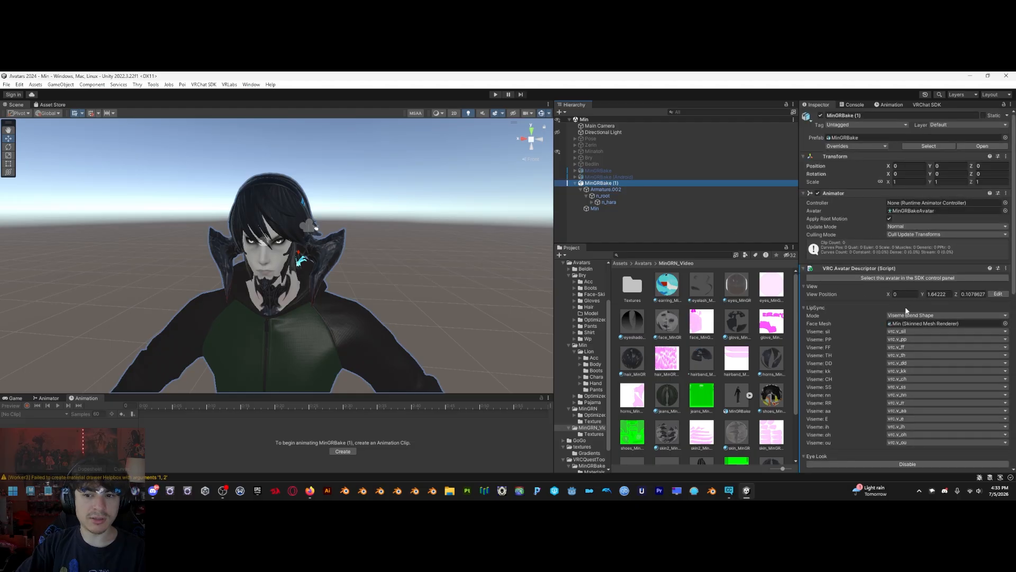
pyautogui.scroll(-10, 871, 310)
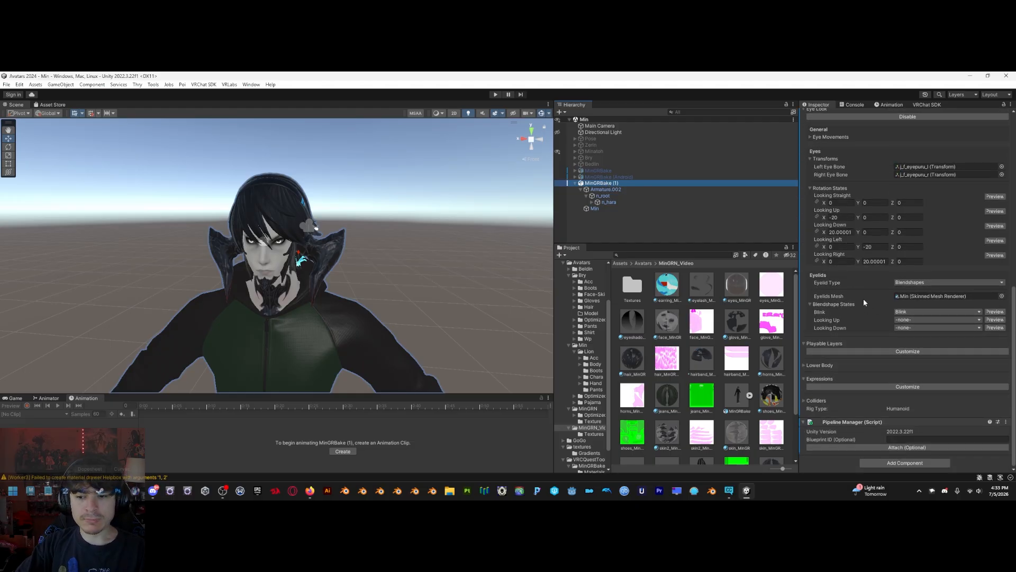
pyautogui.scroll(10, 864, 302)
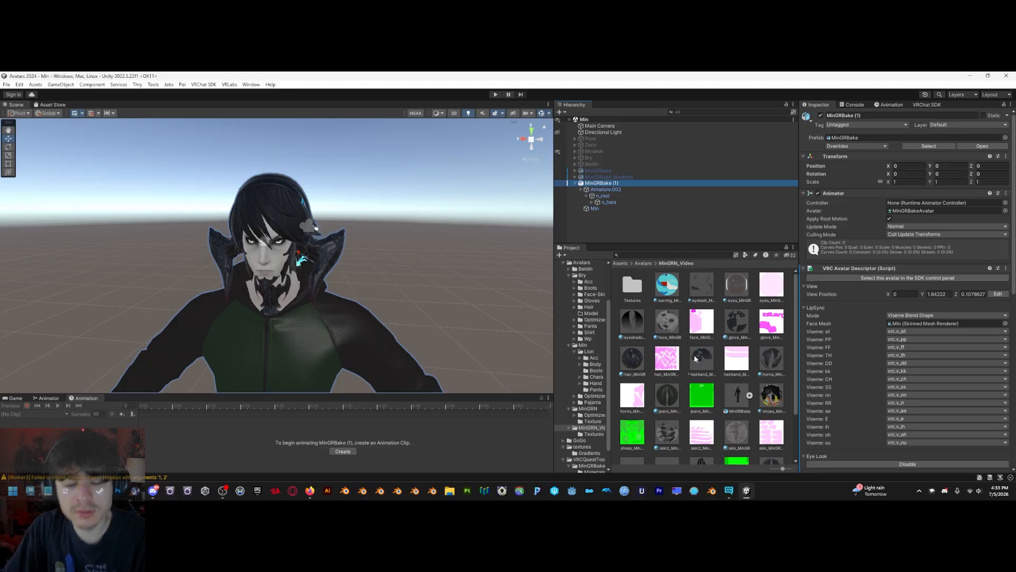
# Auto-fix the MinGRBake (1) build alerts for mesh Read/Write, Legacy Blendshape Normals and texture Streaming Mip Maps in the VRChat SDK builder
pyautogui.click(746, 255)
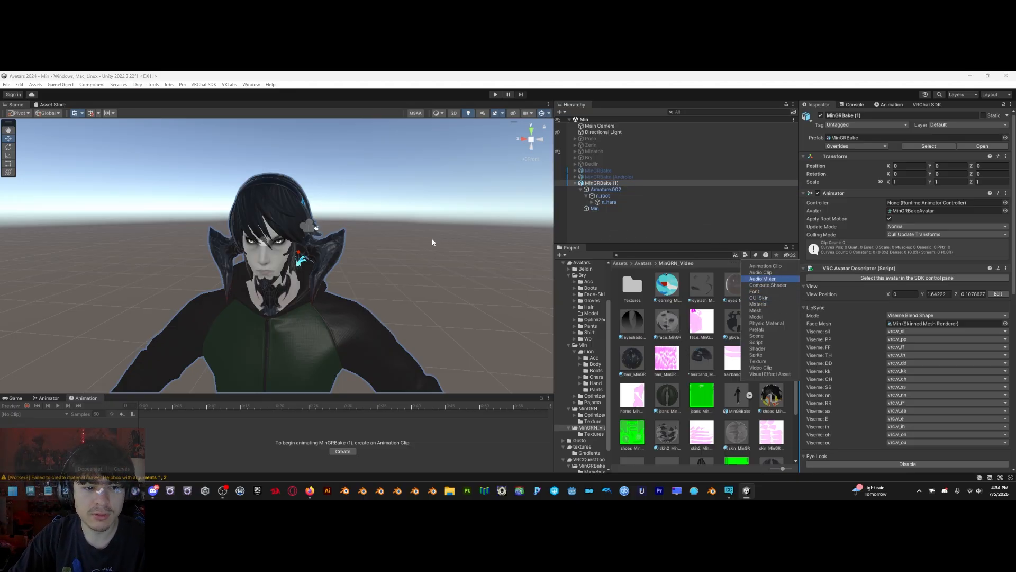
pyautogui.click(619, 184)
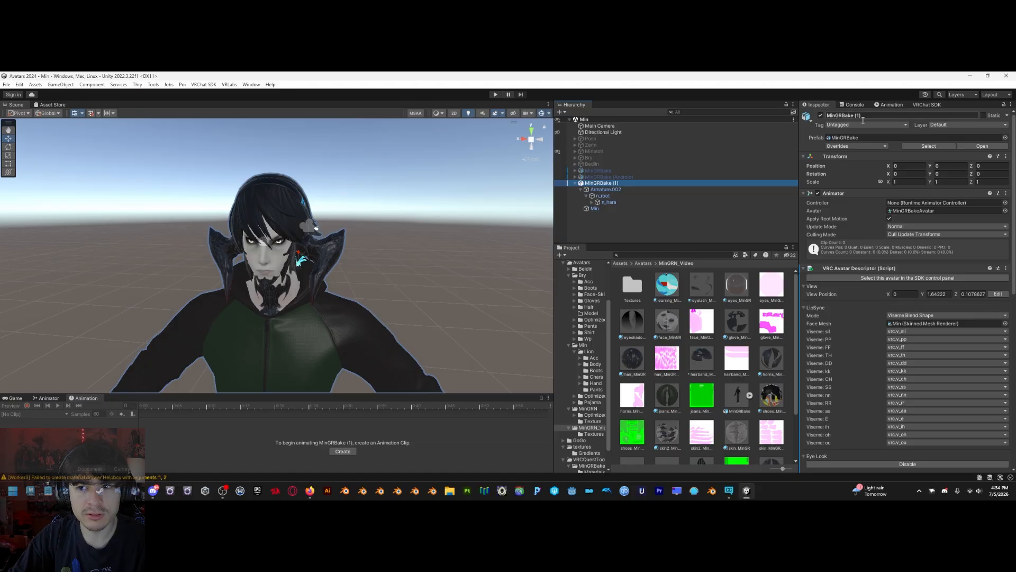
pyautogui.click(927, 105)
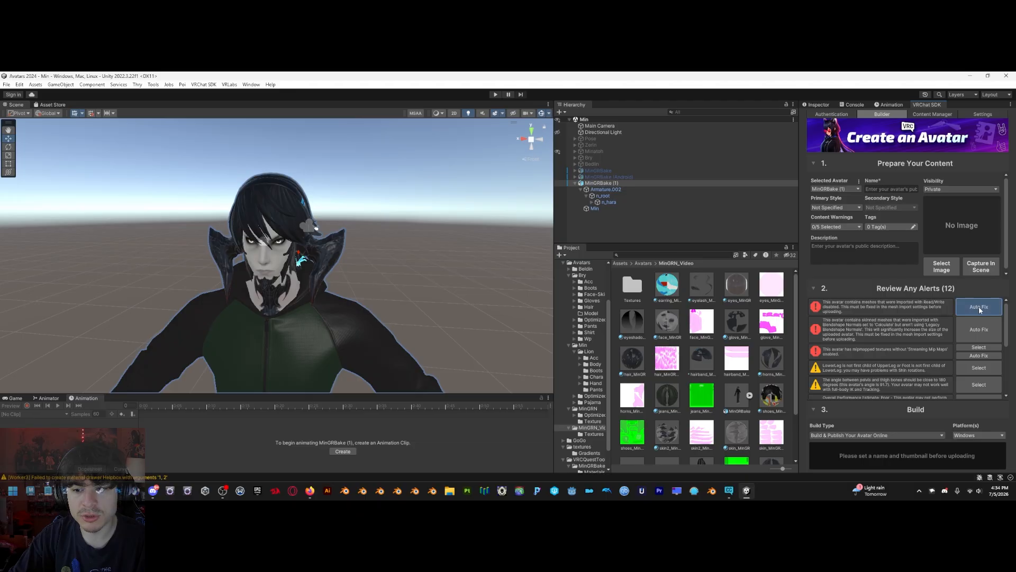
pyautogui.click(980, 307)
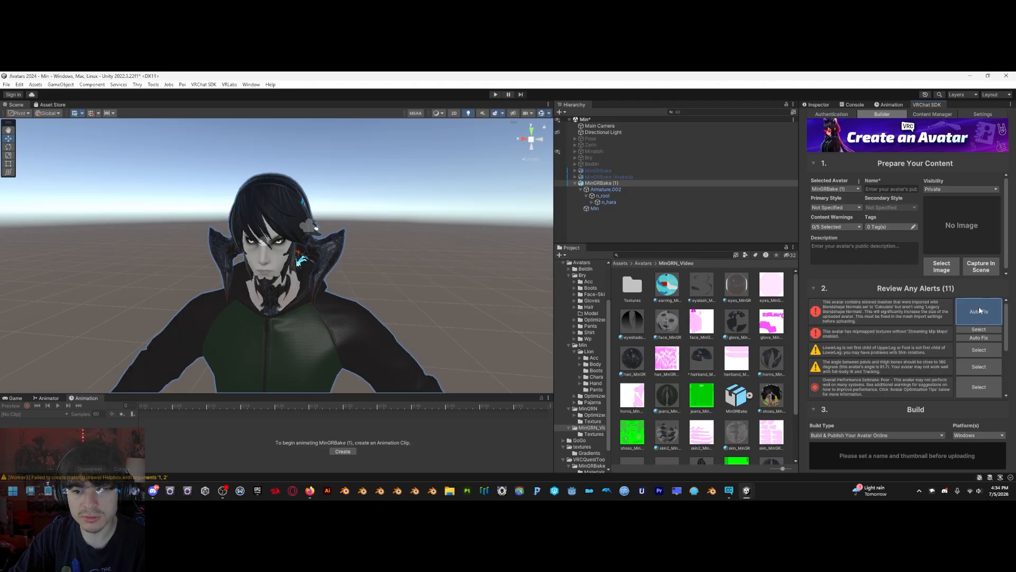
pyautogui.click(979, 311)
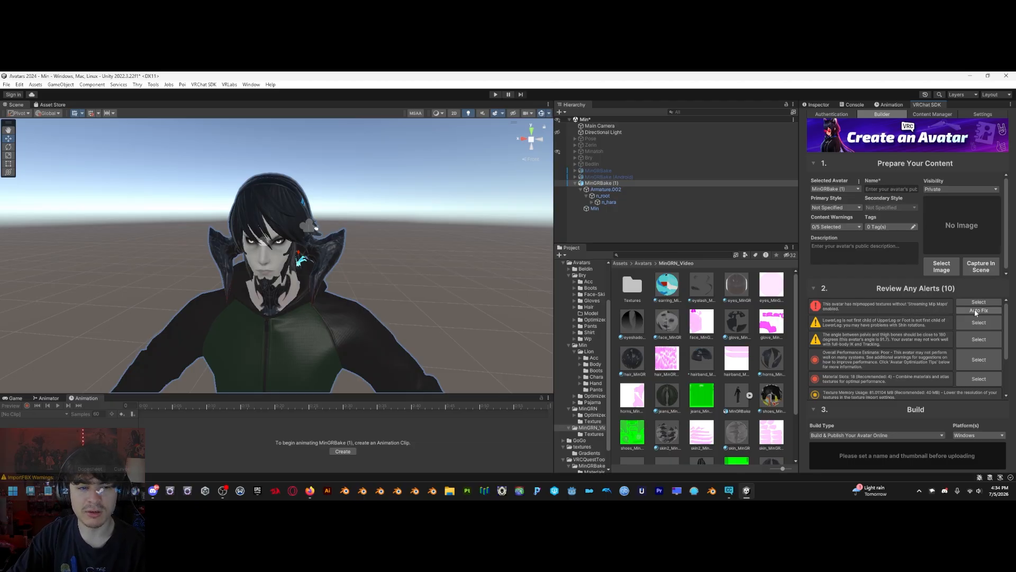
pyautogui.click(974, 310)
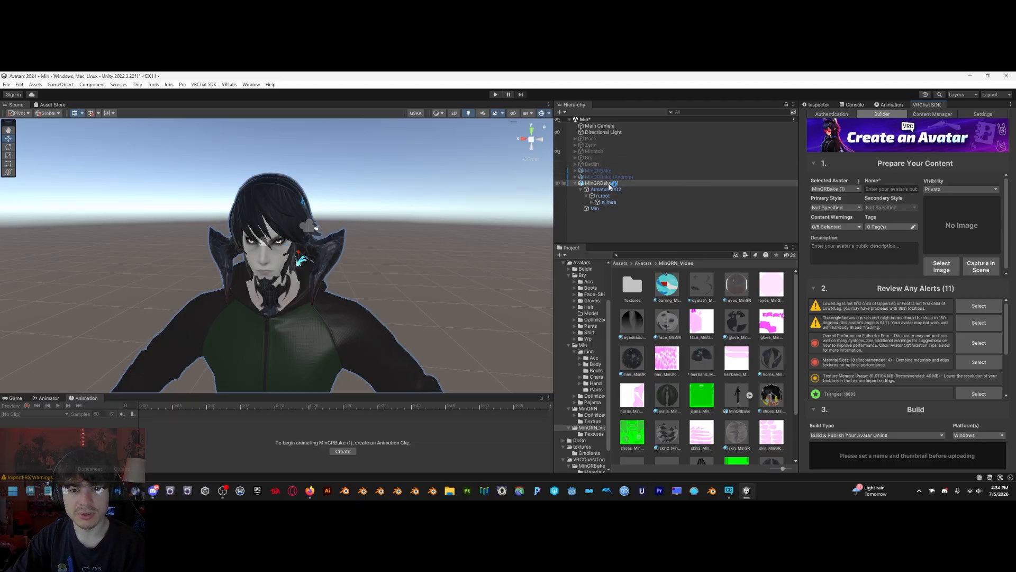
# Examine the MinGRBake (1) avatar descriptor's visemes, eye rotation states and Blink eyelid setting in the Inspector
pyautogui.click(831, 105)
pyautogui.scroll(-10, 875, 279)
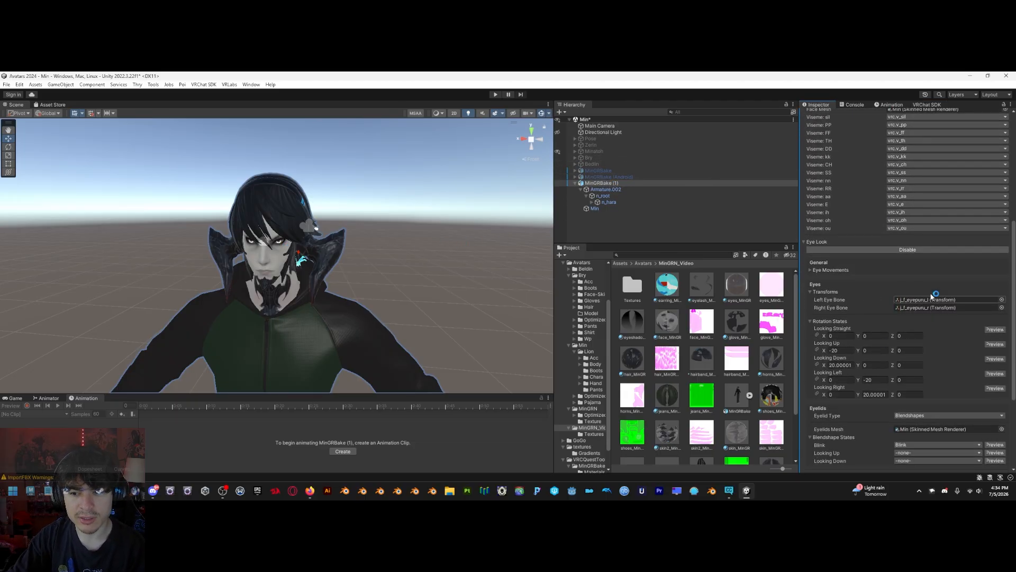
pyautogui.scroll(-5, 848, 296)
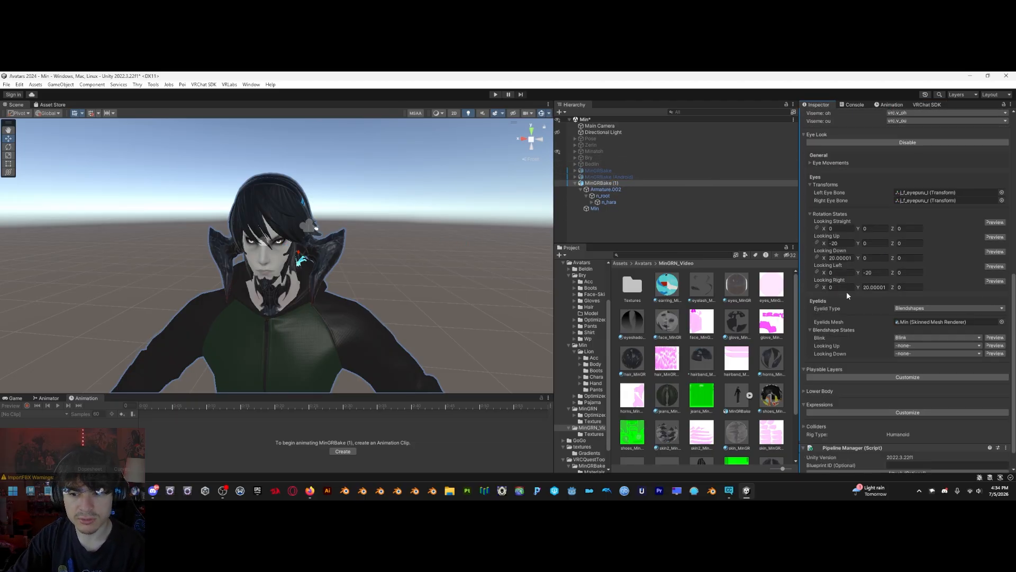
pyautogui.click(806, 135)
pyautogui.click(805, 337)
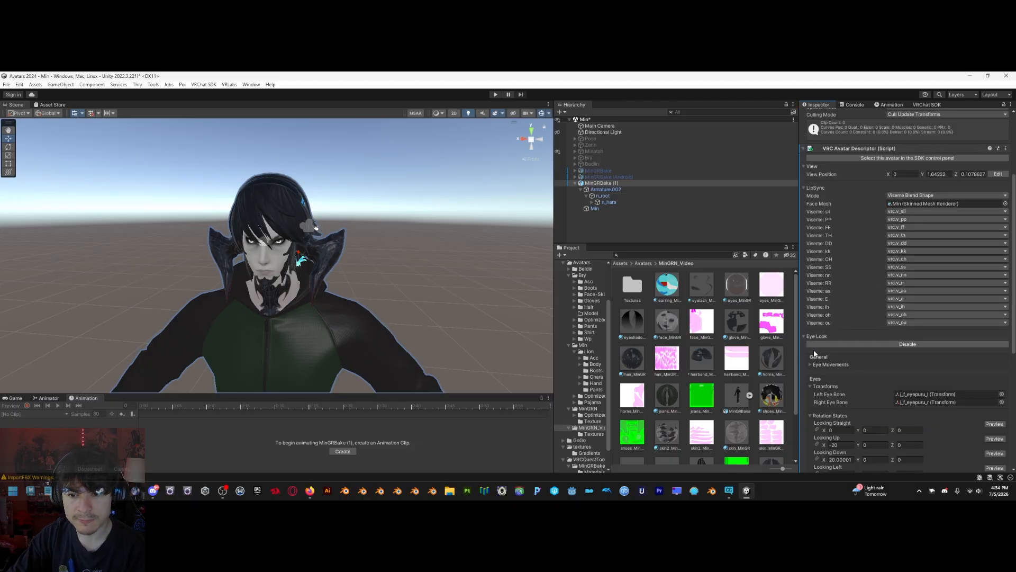
pyautogui.scroll(-5, 957, 332)
pyautogui.click(951, 412)
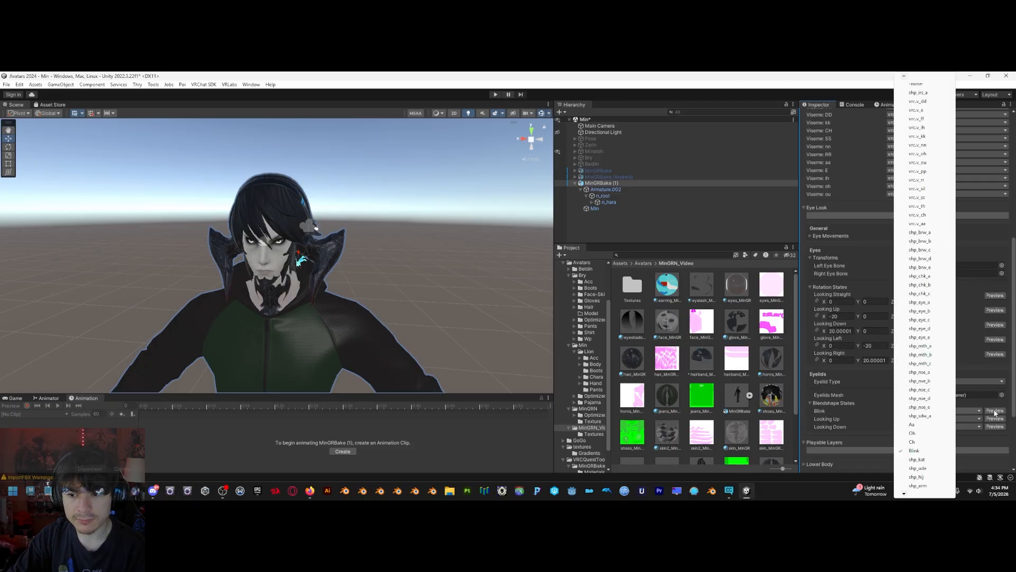
pyautogui.click(995, 412)
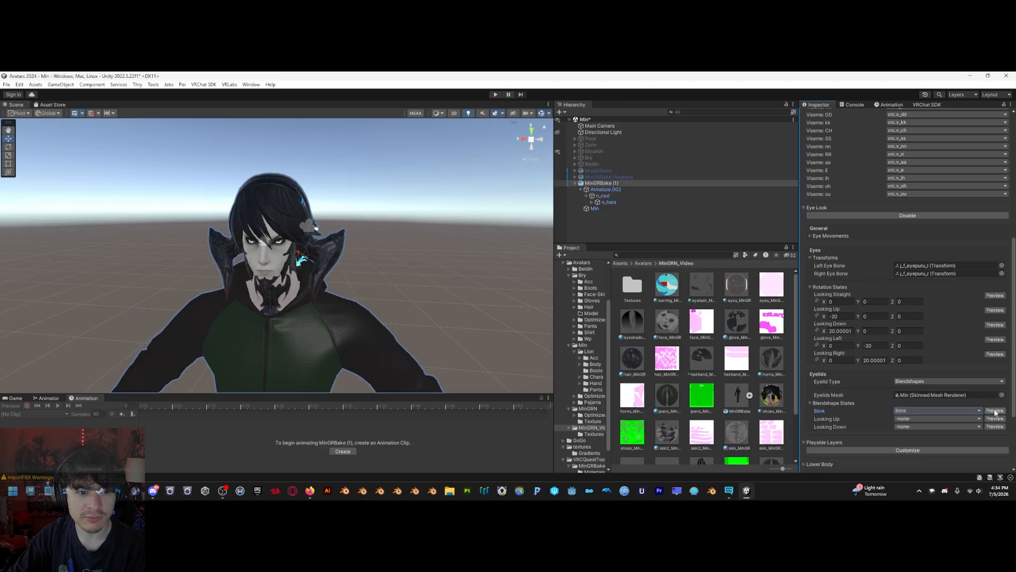
pyautogui.scroll(10, 955, 404)
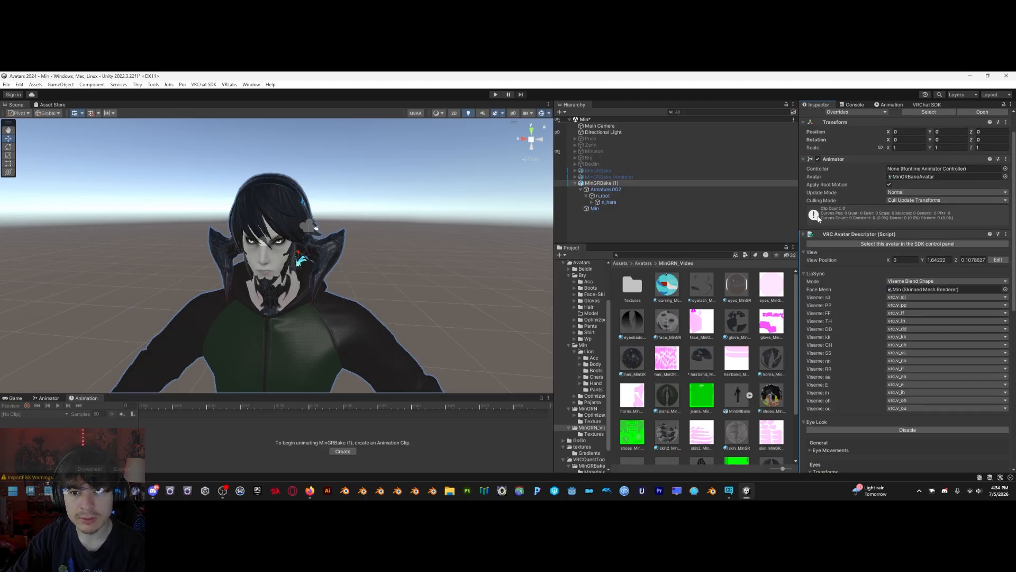
# Filter the MinGRN_Video assets to materials only and select all of them, from earring_MinGR to tattoo_MinGR
pyautogui.click(745, 255)
pyautogui.click(759, 304)
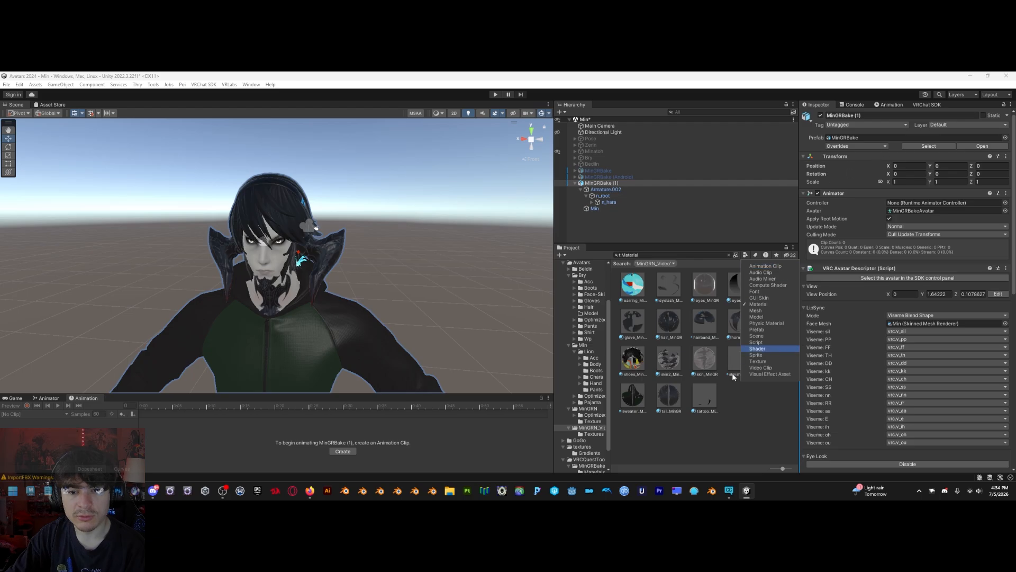
pyautogui.click(735, 410)
pyautogui.click(703, 400)
pyautogui.keyDown('shift'); pyautogui.click(635, 299); pyautogui.keyUp('shift')
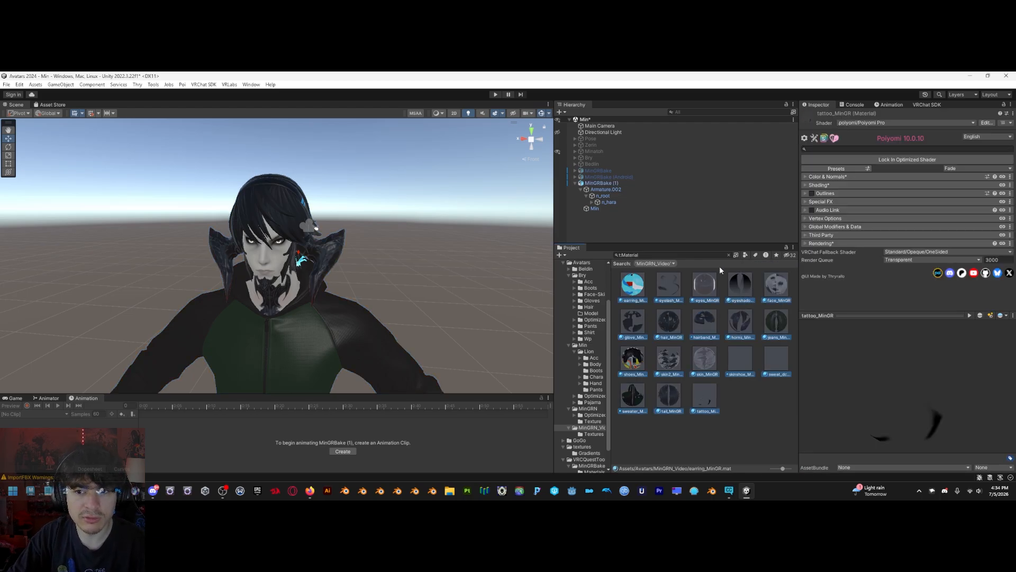
# Expand the Shading section and its Shadows settings for the selected Poiyomi materials
pyautogui.click(805, 184)
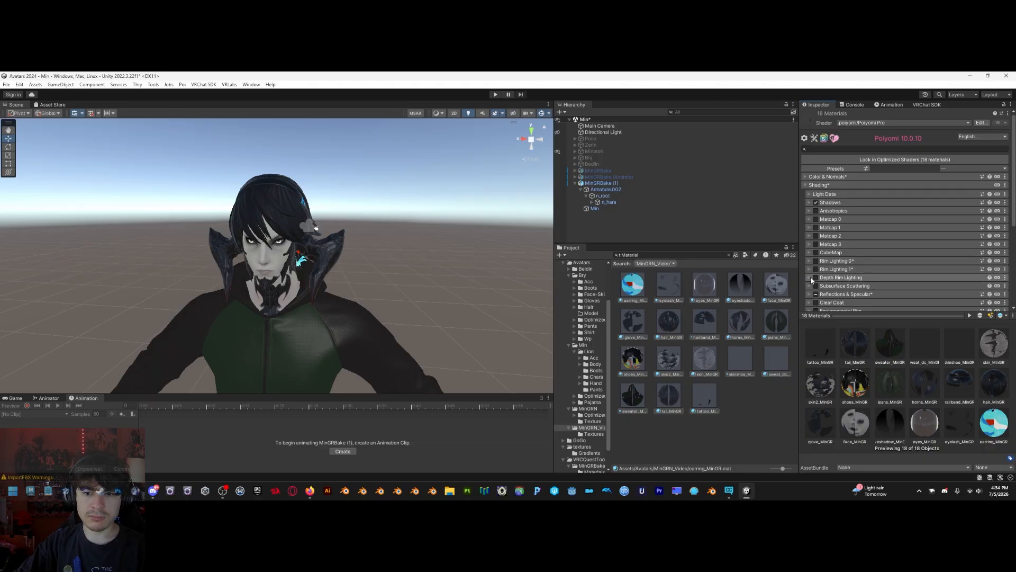
pyautogui.scroll(-3, 813, 247)
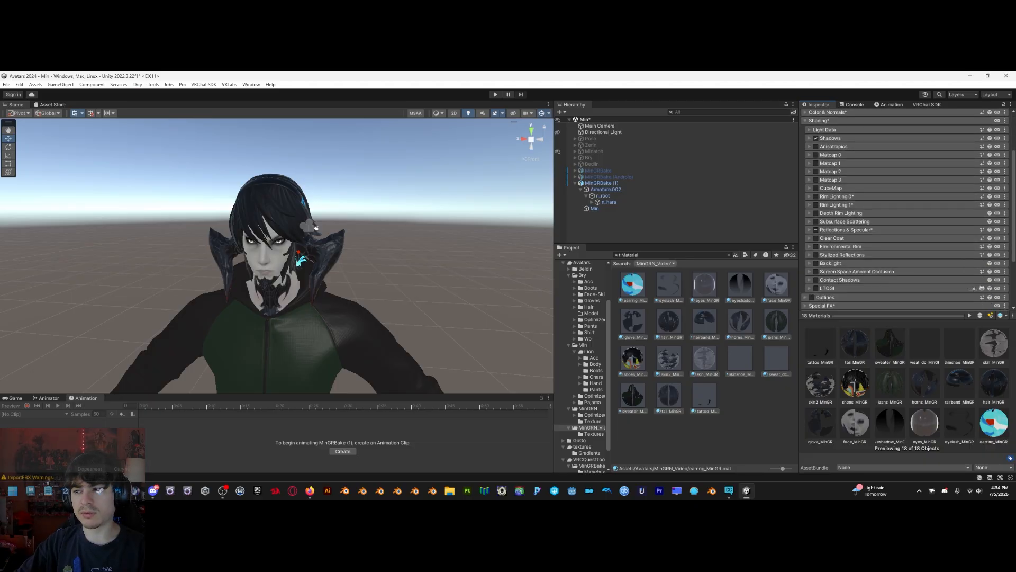
pyautogui.scroll(3, 900, 212)
pyautogui.click(802, 199)
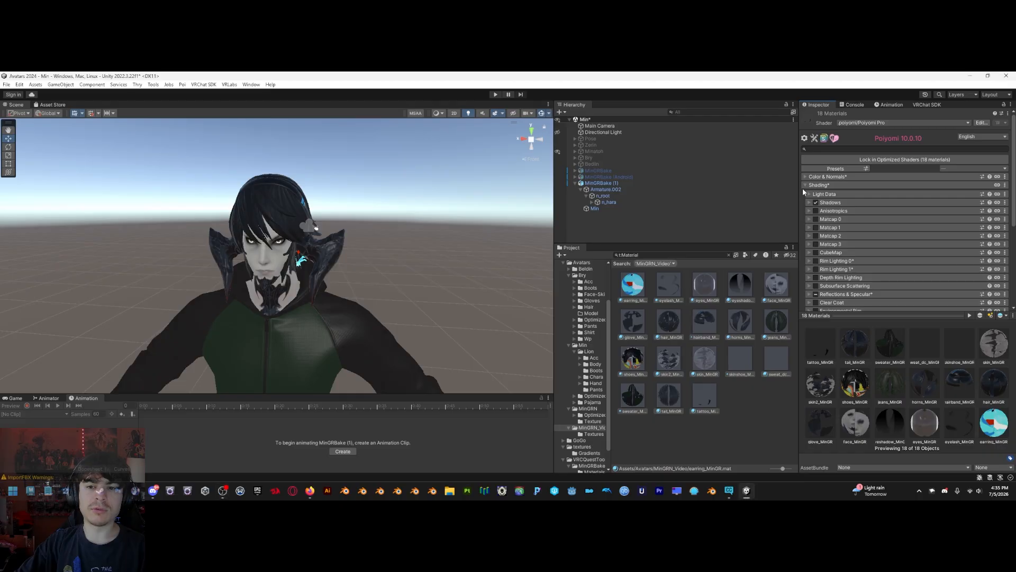
pyautogui.click(803, 185)
pyautogui.click(805, 186)
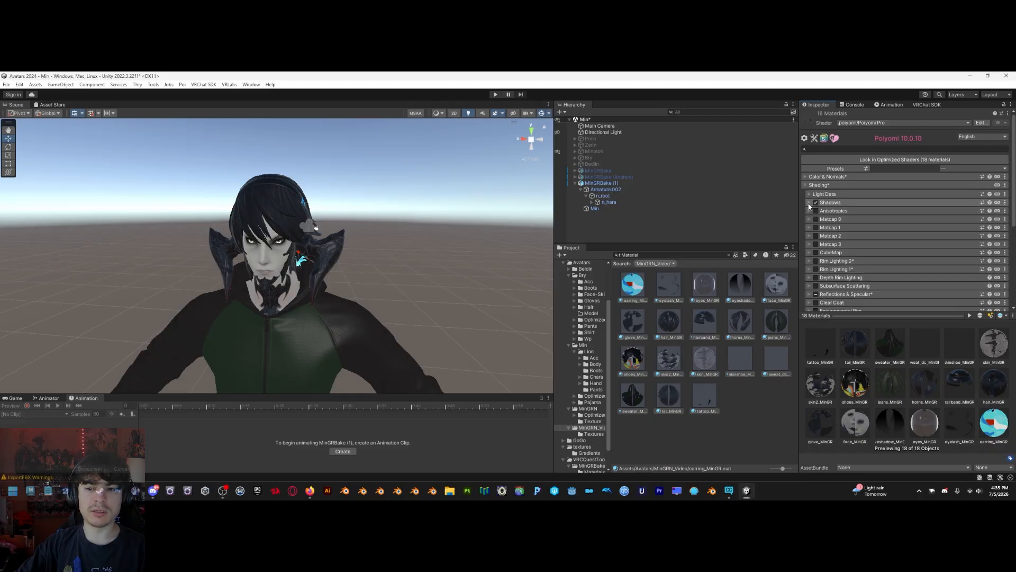
pyautogui.click(808, 202)
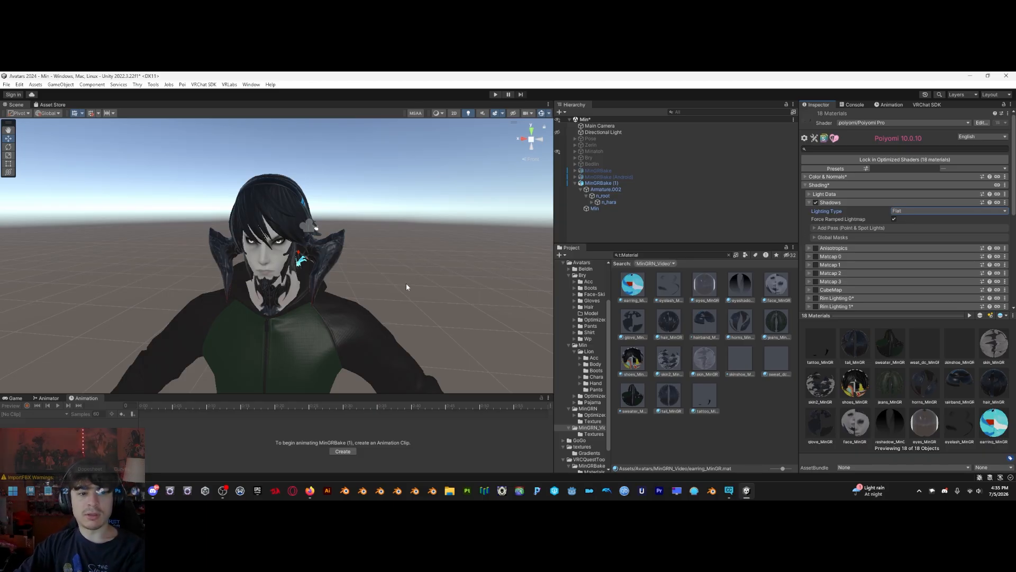
# Set the shadow Lighting Type of all selected materials to TextureRamp and inspect the shading on the avatar
pyautogui.keyDown('alt'); pyautogui.moveTo(405, 283); pyautogui.dragTo(397, 299); pyautogui.keyUp('alt')
pyautogui.scroll(-5, 397, 293)
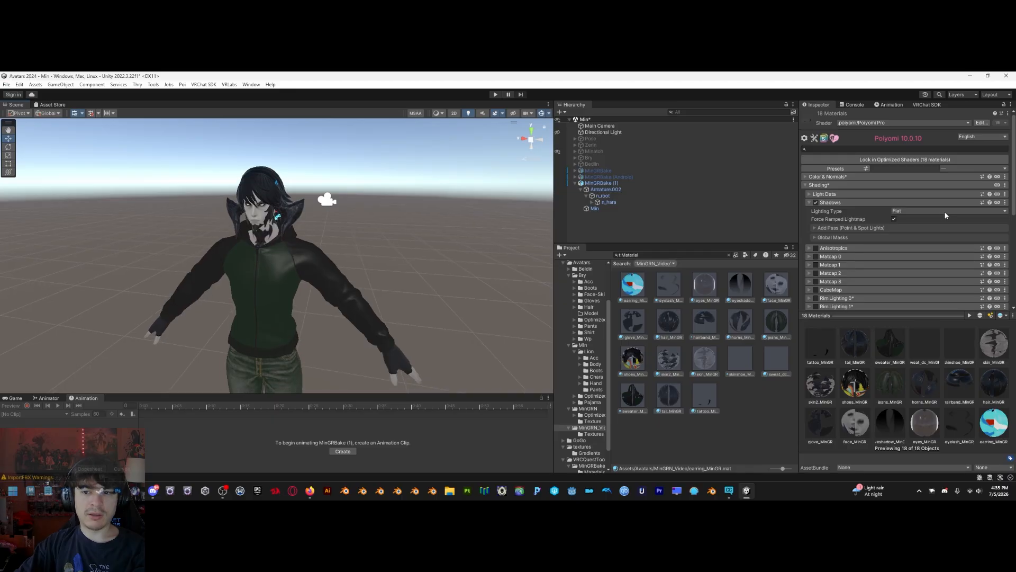
pyautogui.click(930, 211)
pyautogui.click(921, 219)
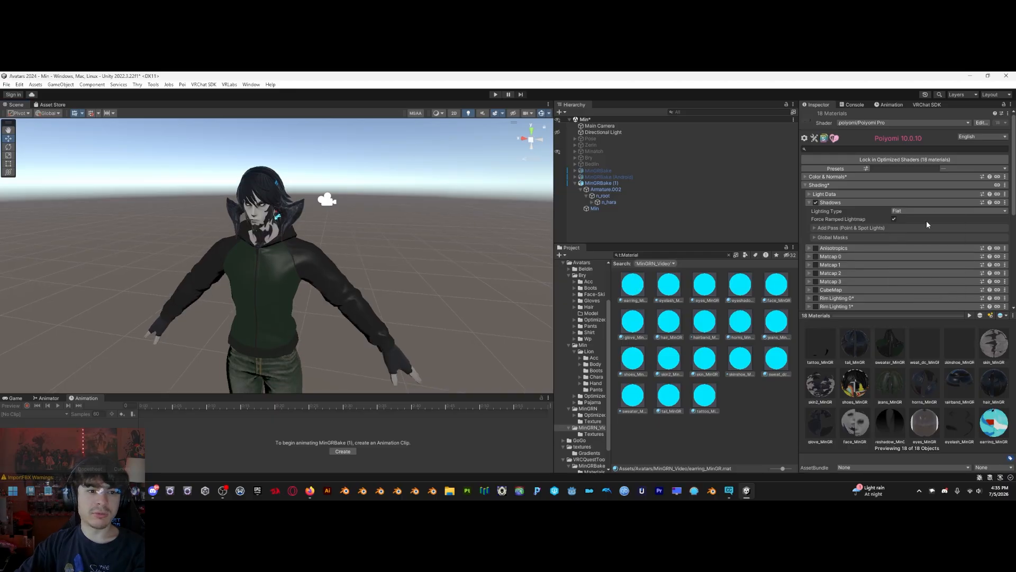
pyautogui.keyDown('alt'); pyautogui.moveTo(390, 243); pyautogui.dragTo(422, 229); pyautogui.keyUp('alt')
pyautogui.press('a')
pyautogui.moveTo(422, 230); pyautogui.dragTo(535, 273, button='right')
pyautogui.press('a')
pyautogui.press('a')
# Compare Ignore Indirect Shadow Color at 0 and 1 on the avatar, leaving it at 0 for all selected materials
pyautogui.moveTo(984, 268); pyautogui.dragTo(864, 274)
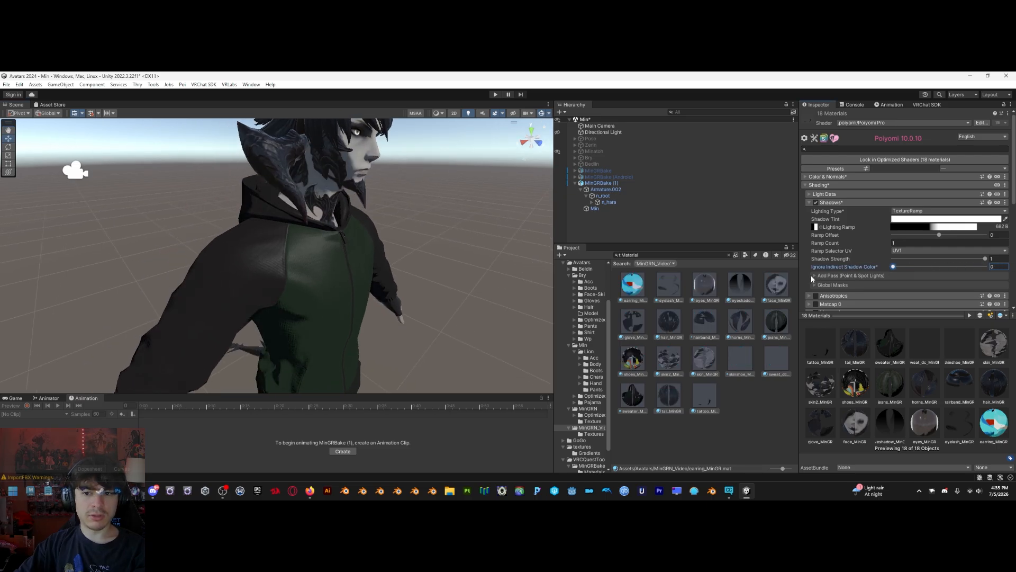
pyautogui.press('s')
pyautogui.moveTo(437, 249); pyautogui.dragTo(367, 228, button='right')
pyautogui.press('d')
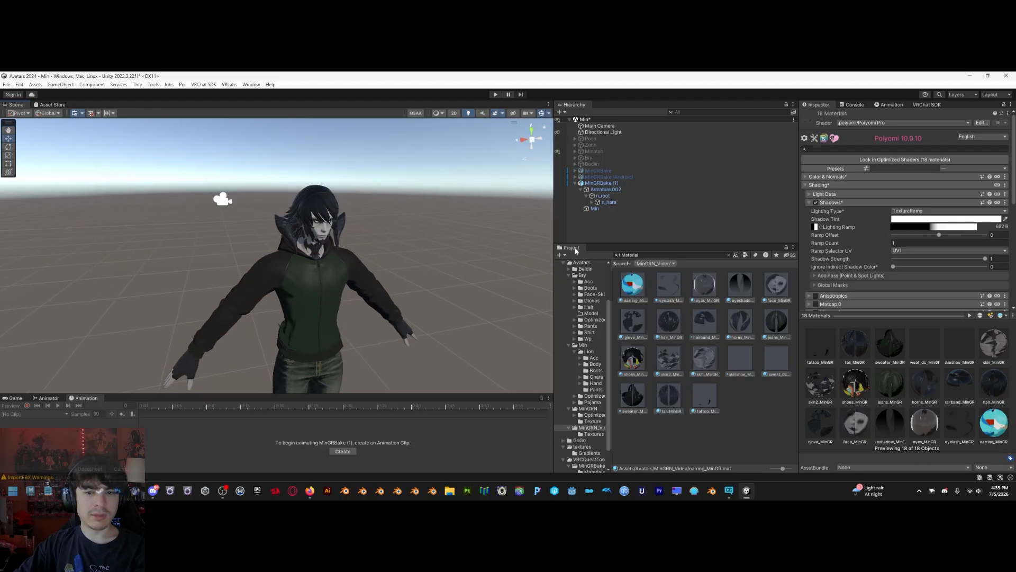
pyautogui.moveTo(947, 269); pyautogui.dragTo(1009, 272)
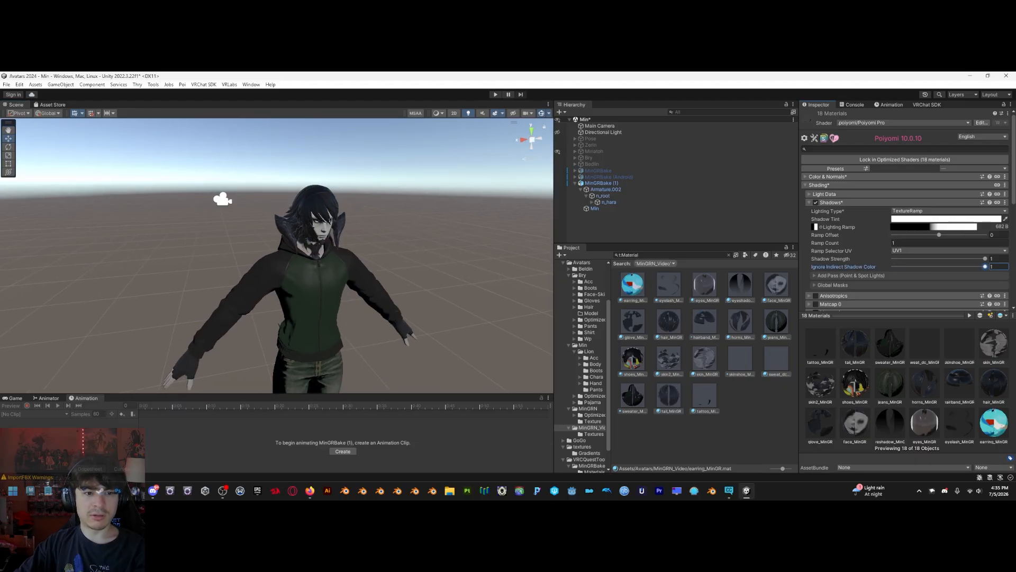
pyautogui.press('w')
pyautogui.moveTo(494, 278); pyautogui.dragTo(416, 265, button='right')
pyautogui.press('d')
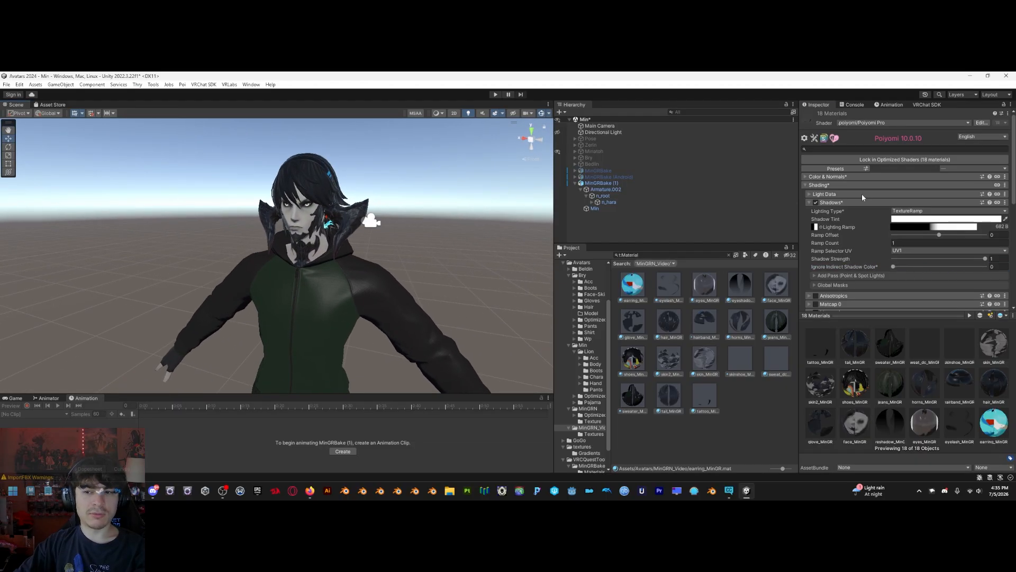
# Try the Realistic Lighting Type on all selected materials and inspect the avatar's upper body
pyautogui.click(917, 211)
pyautogui.click(920, 273)
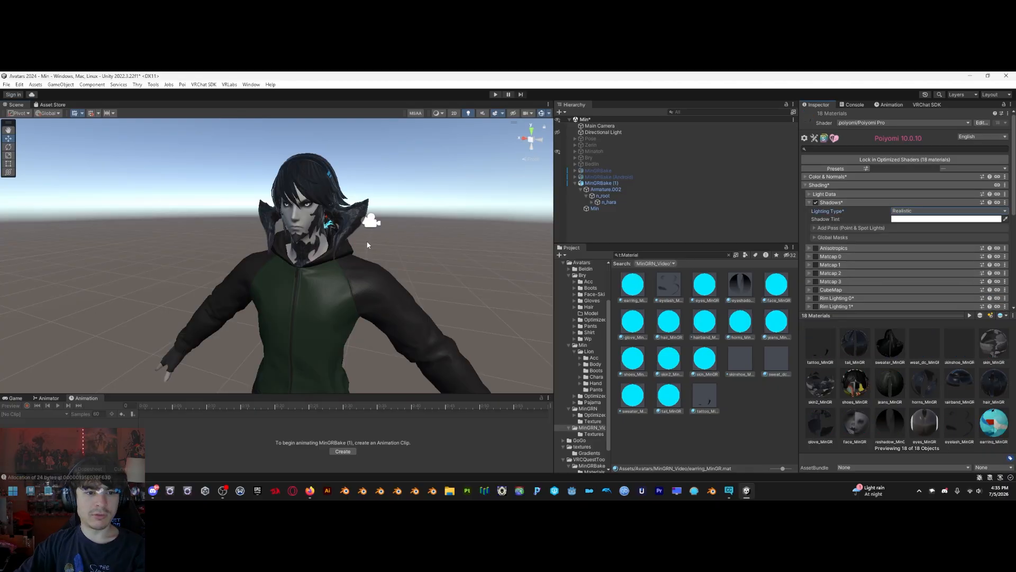
pyautogui.moveTo(367, 245); pyautogui.dragTo(396, 245, button='right')
pyautogui.press('s')
pyautogui.press('w')
pyautogui.press('s')
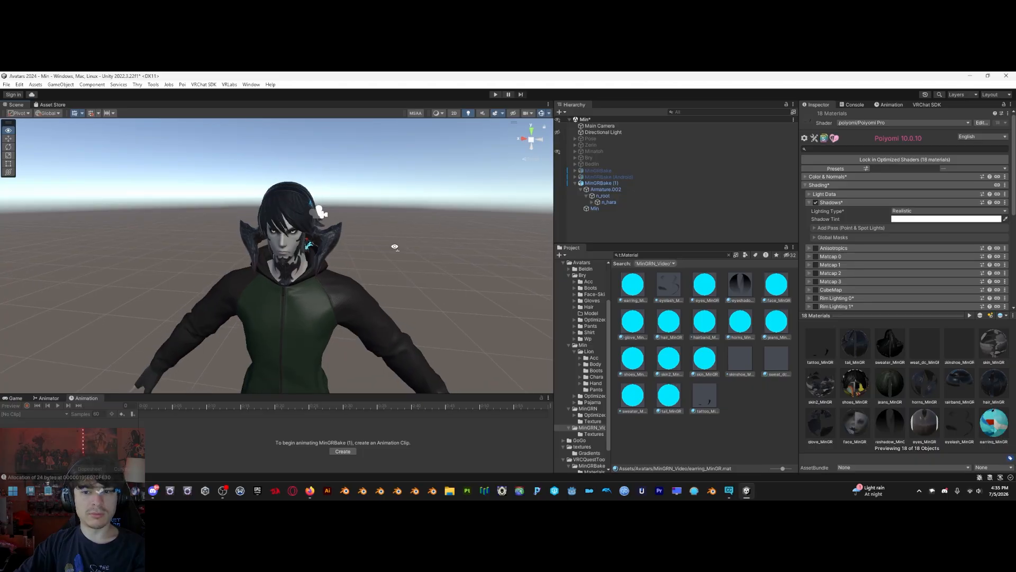
pyautogui.click(919, 211)
pyautogui.click(867, 216)
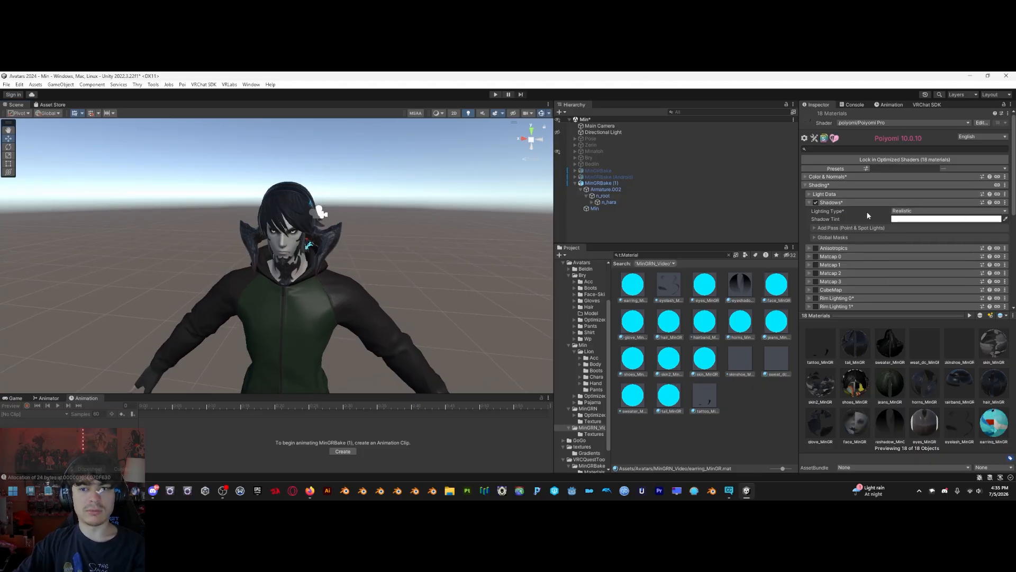
# Switch the materials' Lighting Type to TextureRamp and back to Realistic to compare the shading on the avatar
pyautogui.click(918, 212)
pyautogui.click(931, 222)
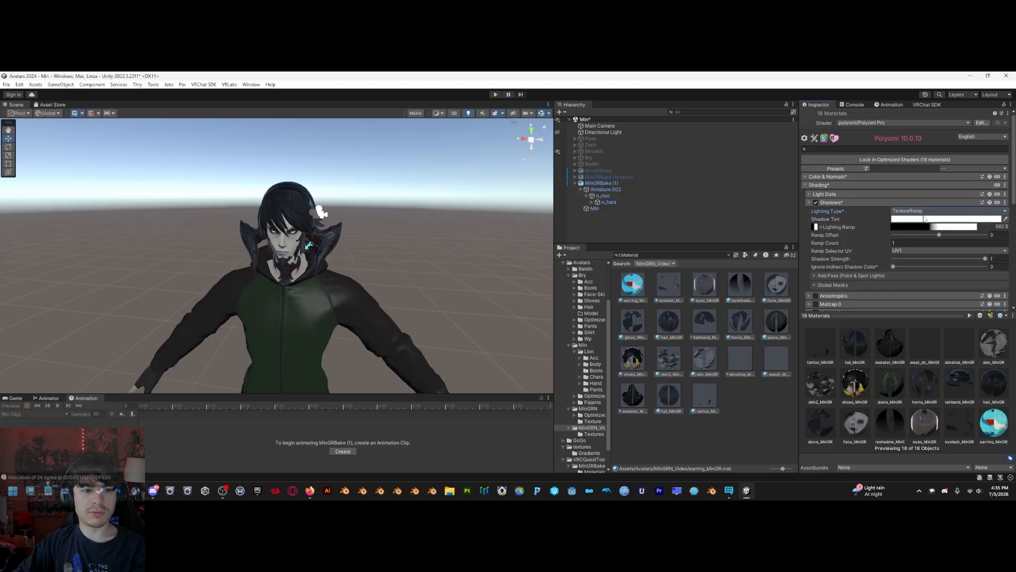
pyautogui.click(916, 211)
pyautogui.click(931, 270)
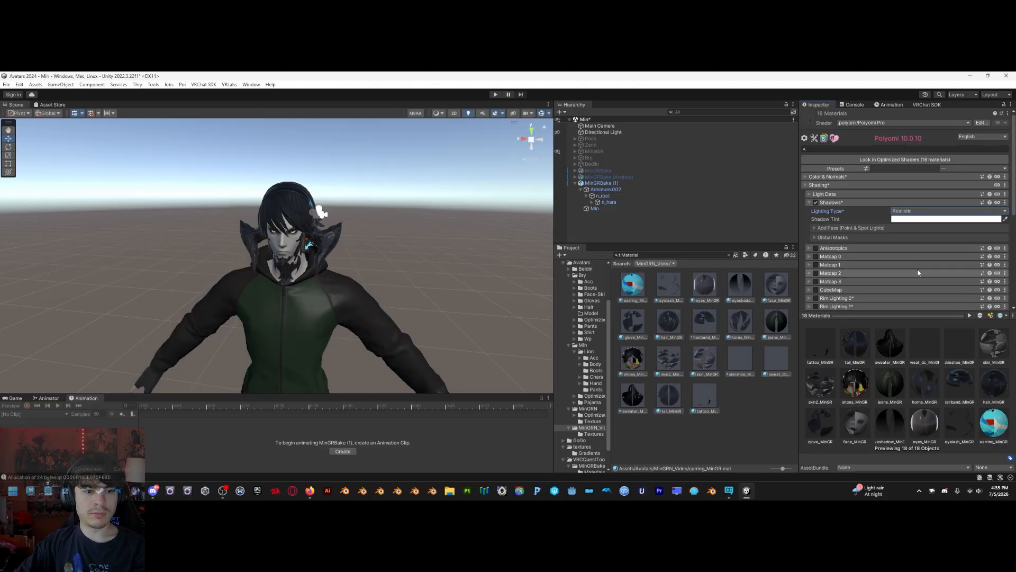
pyautogui.keyDown('alt'); pyautogui.moveTo(470, 234); pyautogui.dragTo(399, 249); pyautogui.keyUp('alt')
pyautogui.scroll(-2, 399, 250)
# Set the selected materials' Lighting Type to TextureRamp again and check the shading on the full body
pyautogui.click(914, 212)
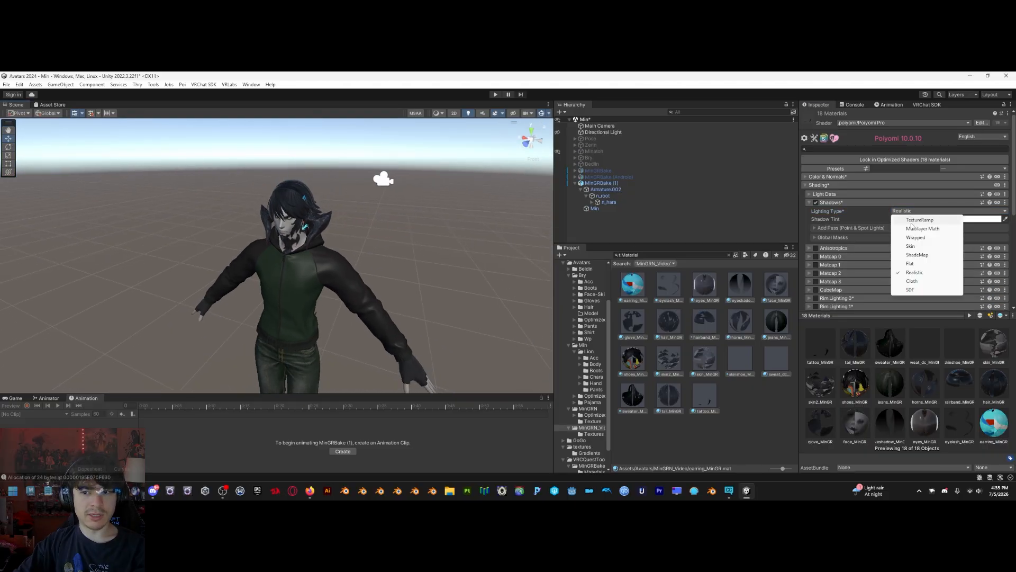
pyautogui.click(902, 221)
pyautogui.press('s')
pyautogui.moveTo(382, 222); pyautogui.dragTo(383, 218, button='right')
pyautogui.press('q')
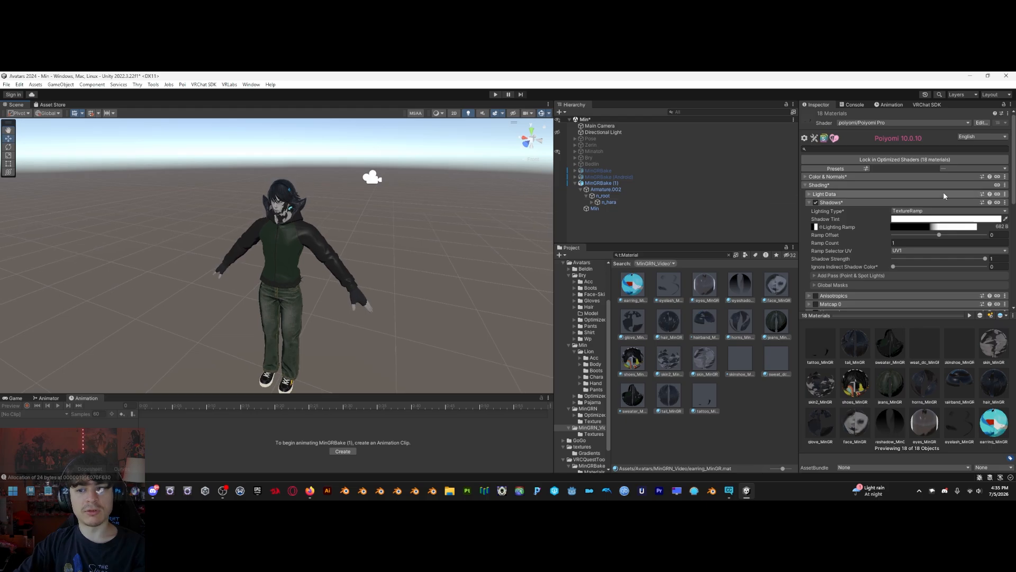
pyautogui.click(922, 211)
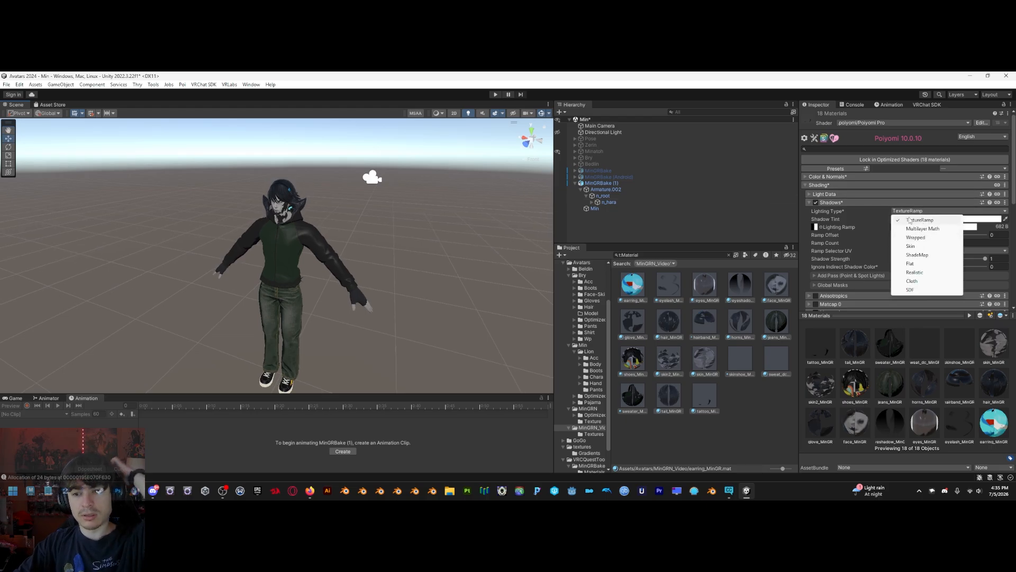
pyautogui.moveTo(340, 220); pyautogui.dragTo(356, 217, button='right')
# Select only the earring_MinGR material, set its shadow Lighting Type to Flat and inspect the earring up close
pyautogui.click(622, 183)
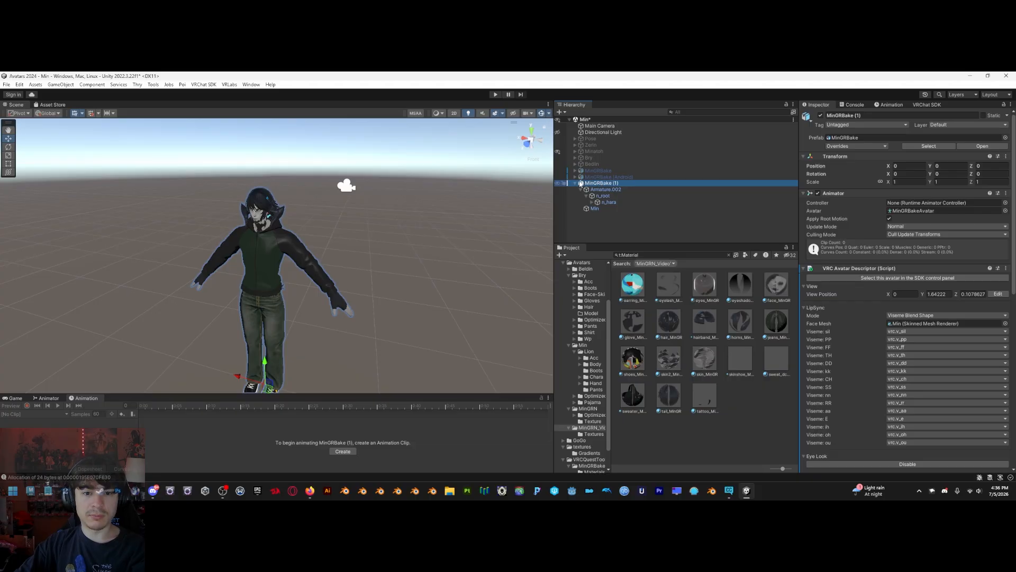
pyautogui.click(707, 395)
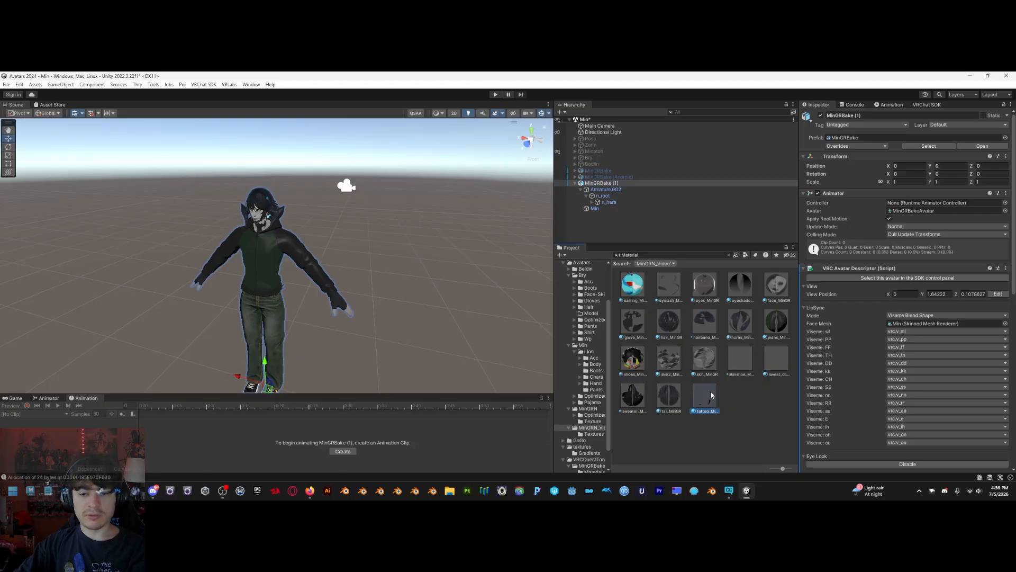
pyautogui.hotkey('ctrl', 'a')
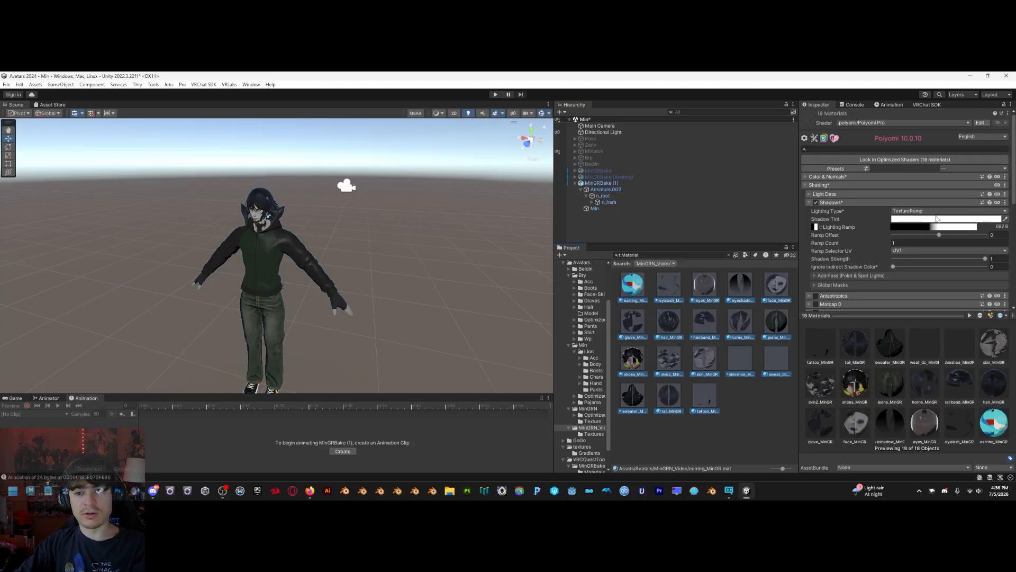
pyautogui.click(633, 295)
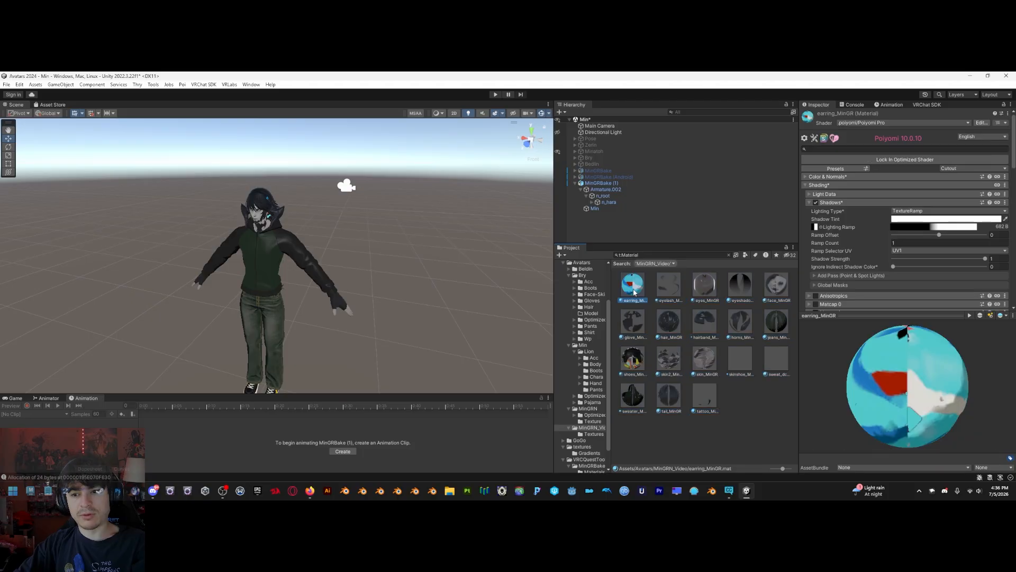
pyautogui.click(834, 202)
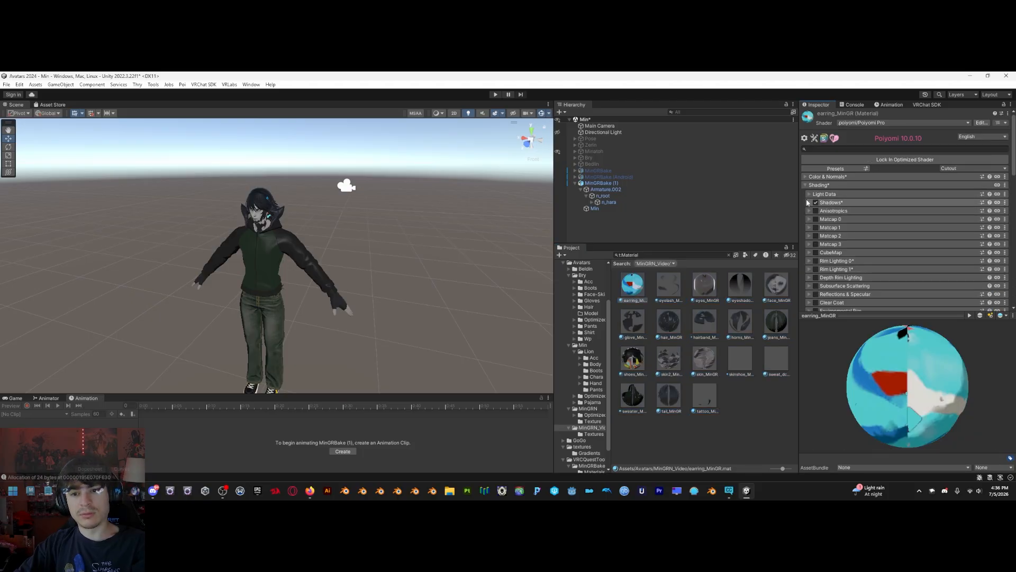
pyautogui.click(836, 203)
pyautogui.click(922, 211)
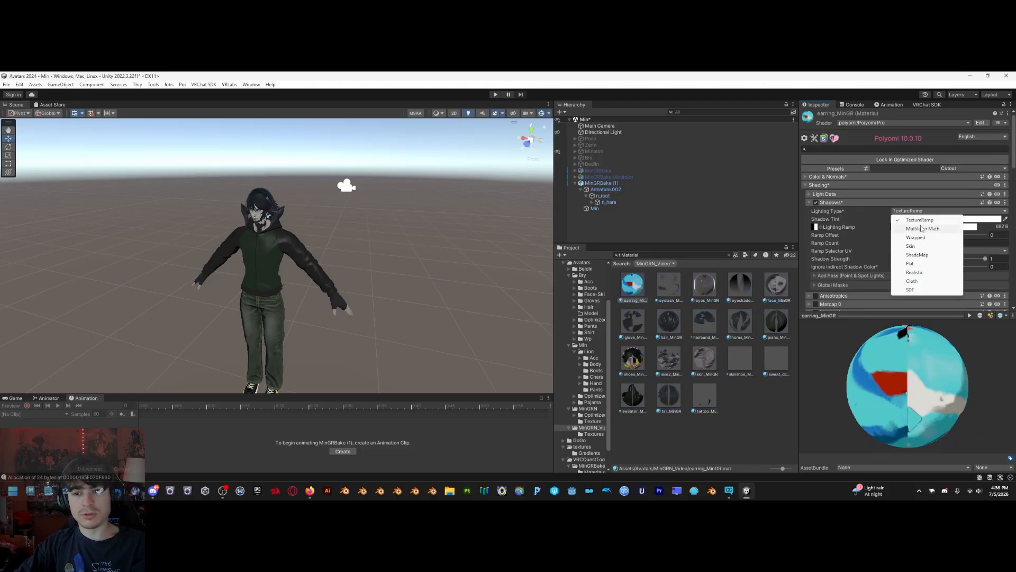
pyautogui.click(910, 263)
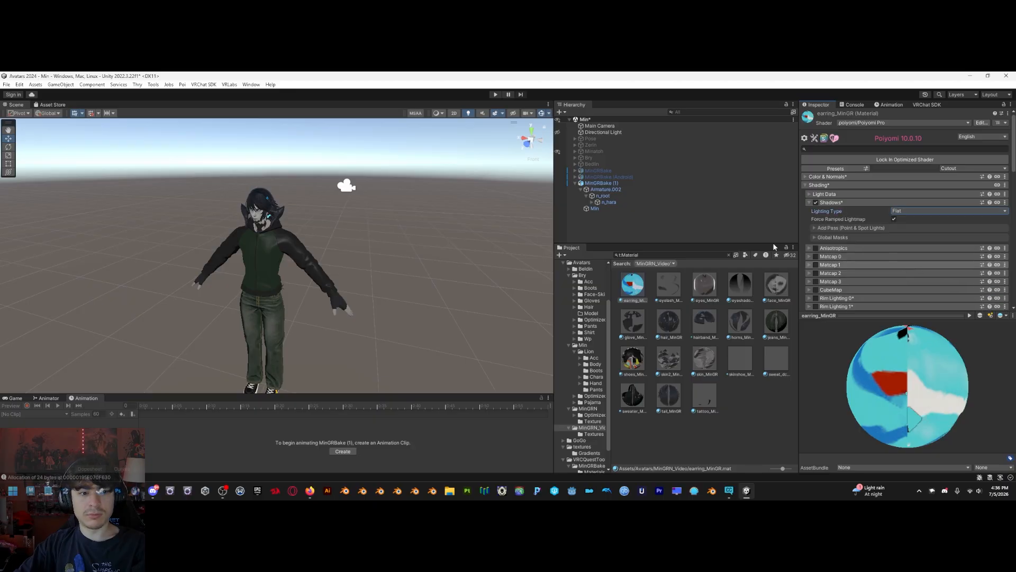
pyautogui.scroll(6, 353, 176)
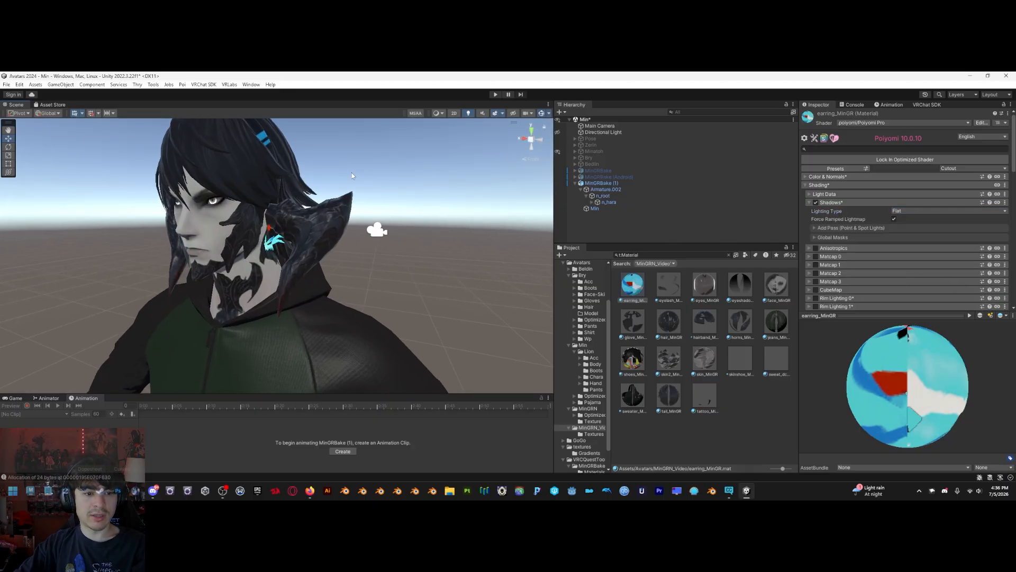
# Undo the Flat Lighting Type on the earring_MinGR material and collapse its Shading settings
pyautogui.hotkey('ctrl', 'z')
pyautogui.moveTo(353, 176); pyautogui.dragTo(346, 234, button='right')
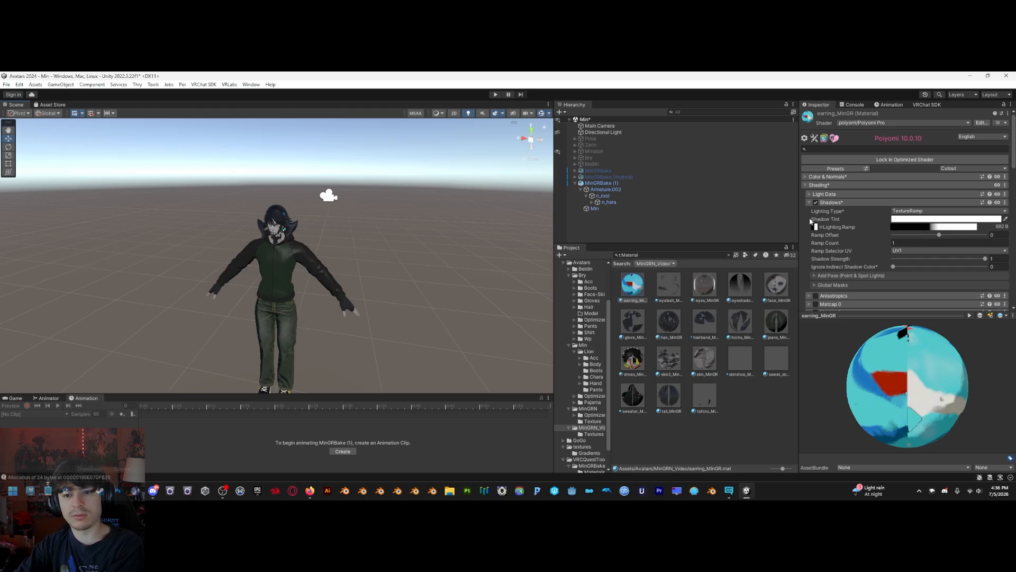
pyautogui.click(805, 186)
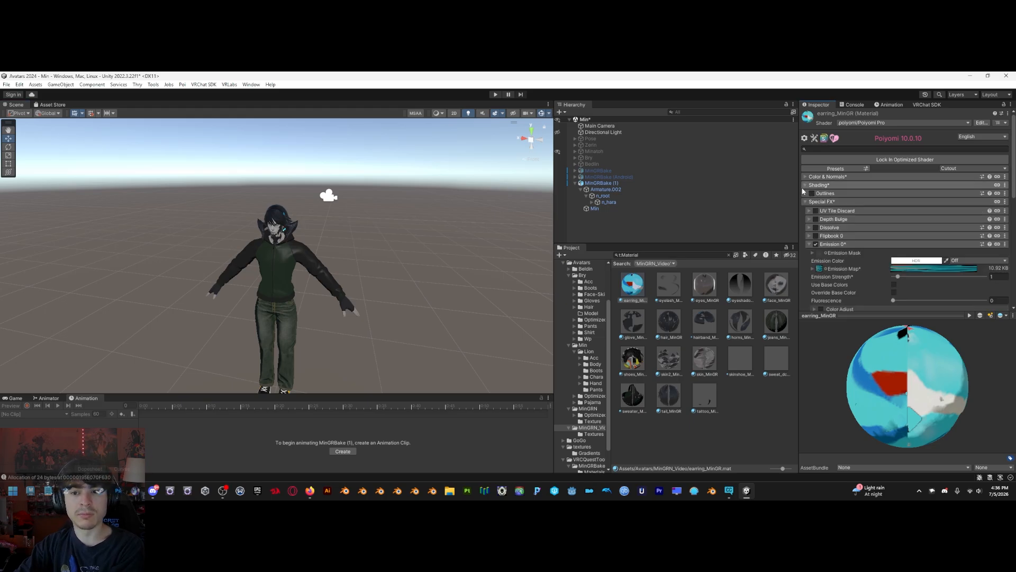
# Select the MinGRBake (1) avatar, enable editing of its descriptor's View Position and open the VRChat SDK builder
pyautogui.click(617, 183)
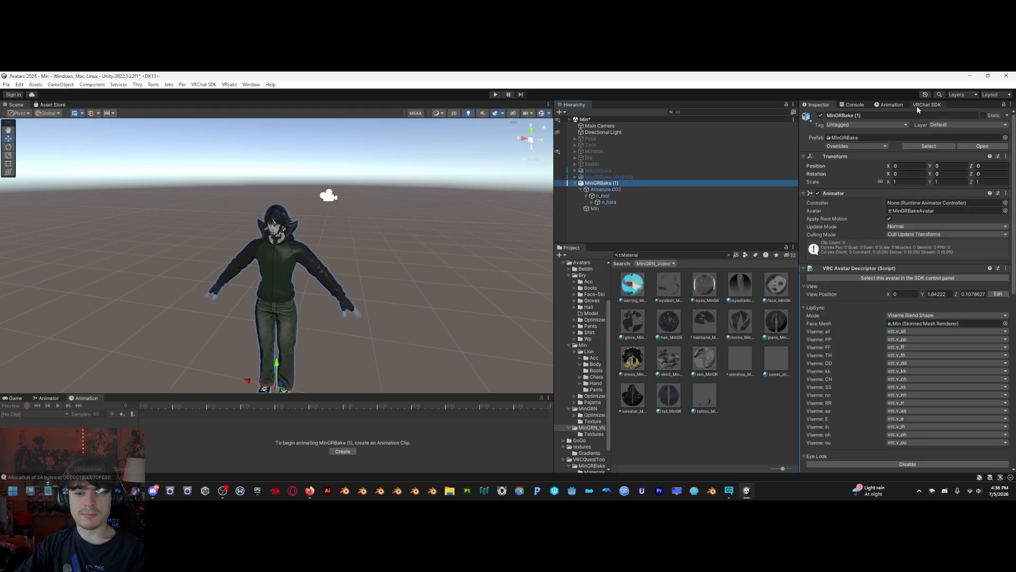
pyautogui.keyDown('alt'); pyautogui.moveTo(455, 314); pyautogui.dragTo(459, 328); pyautogui.keyUp('alt')
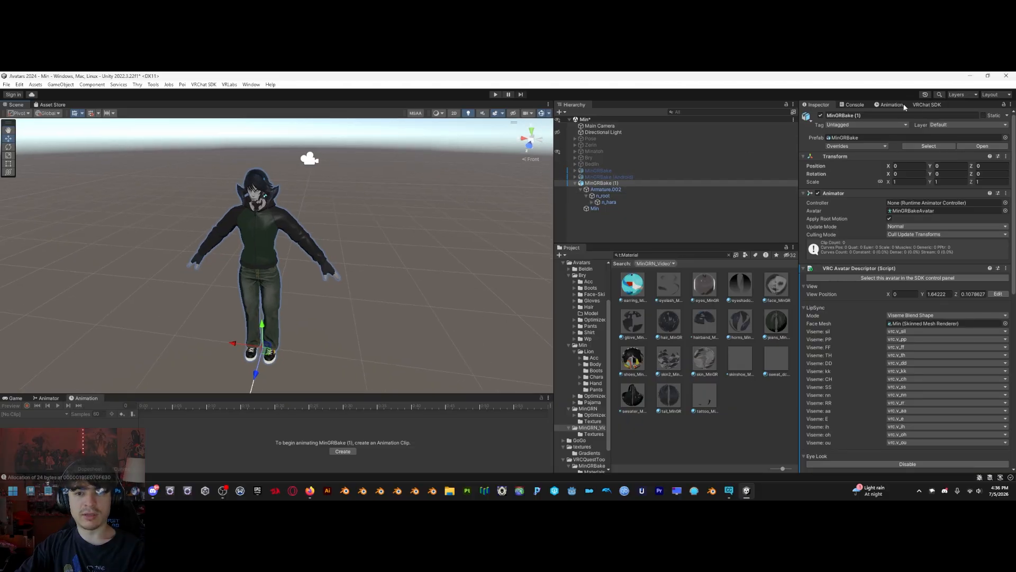
pyautogui.click(609, 208)
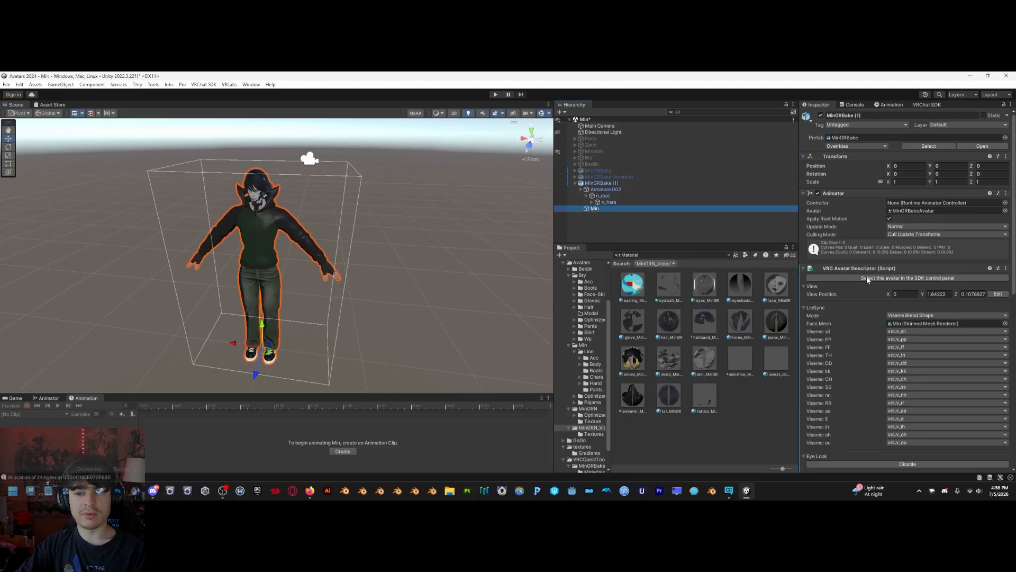
pyautogui.click(601, 183)
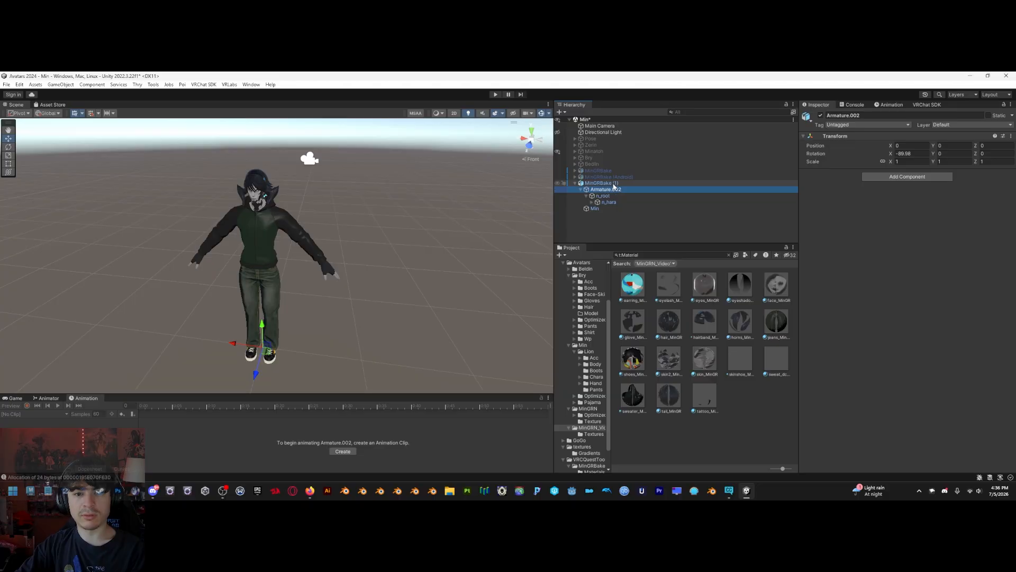
pyautogui.click(998, 294)
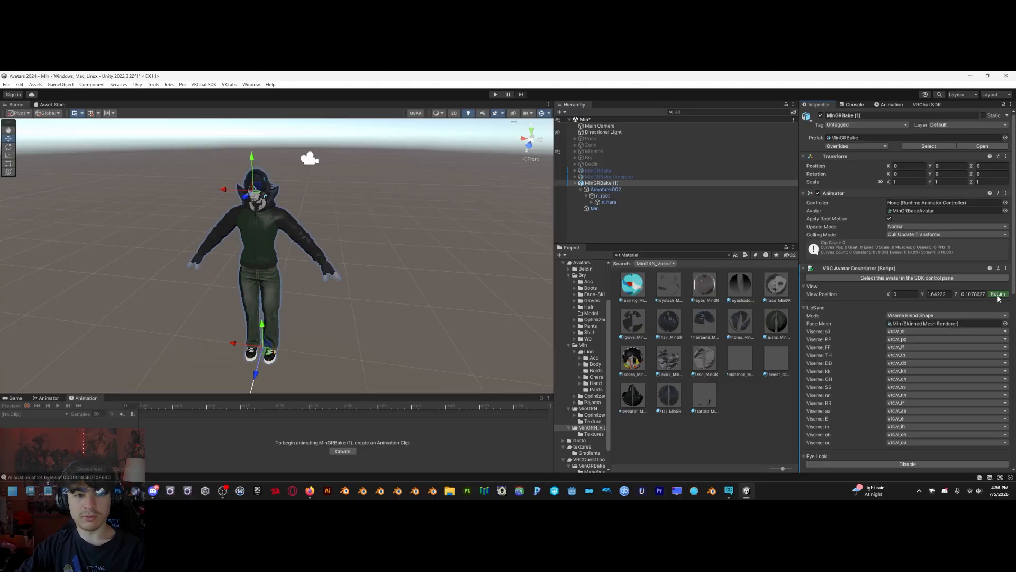
pyautogui.click(933, 105)
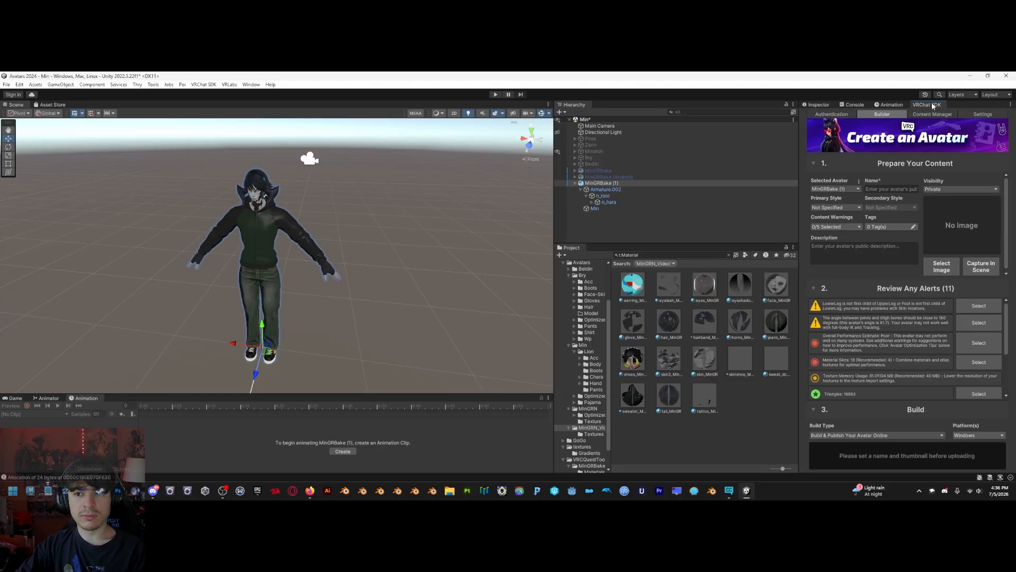
pyautogui.moveTo(408, 261); pyautogui.dragTo(396, 244, button='right')
pyautogui.press('w')
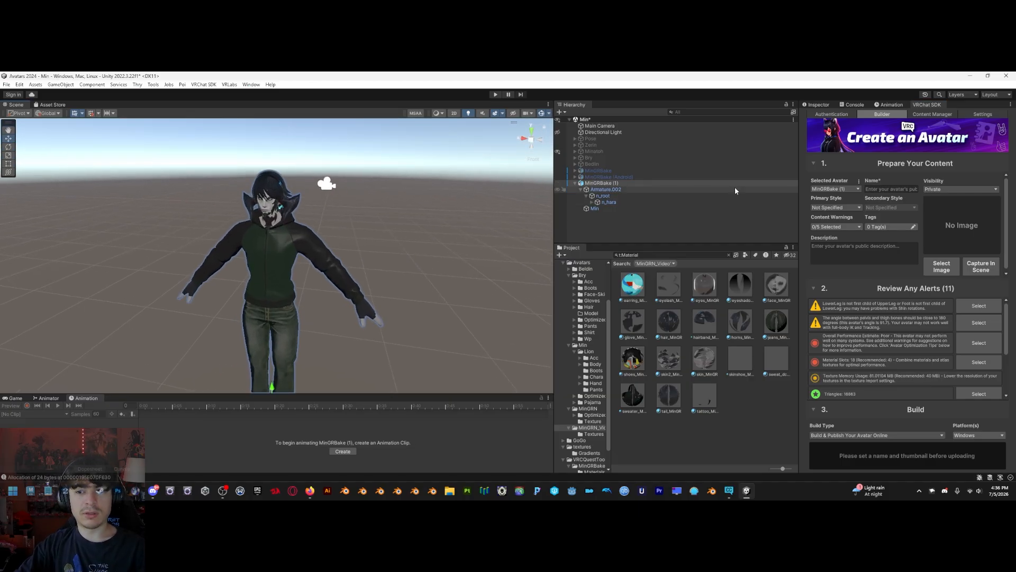
# Name the avatar Min Test and set its visibility to Public
pyautogui.click(904, 190)
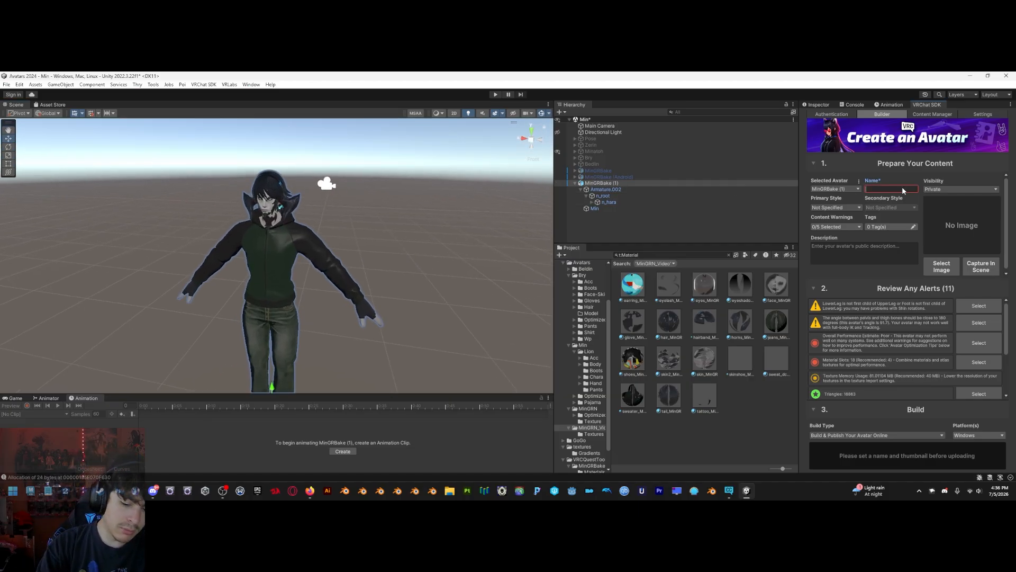
pyautogui.write('M')
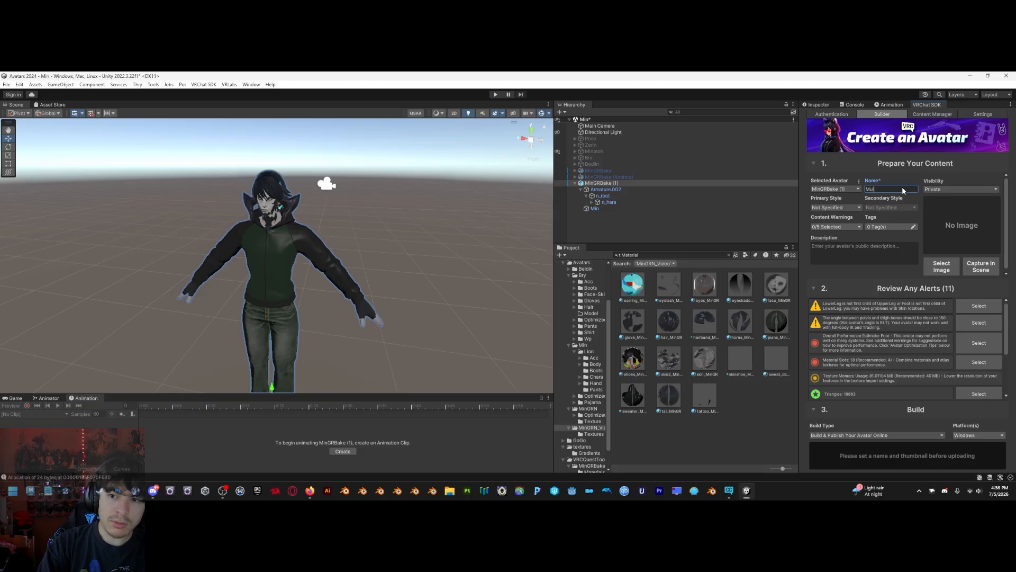
pyautogui.write('in Test')
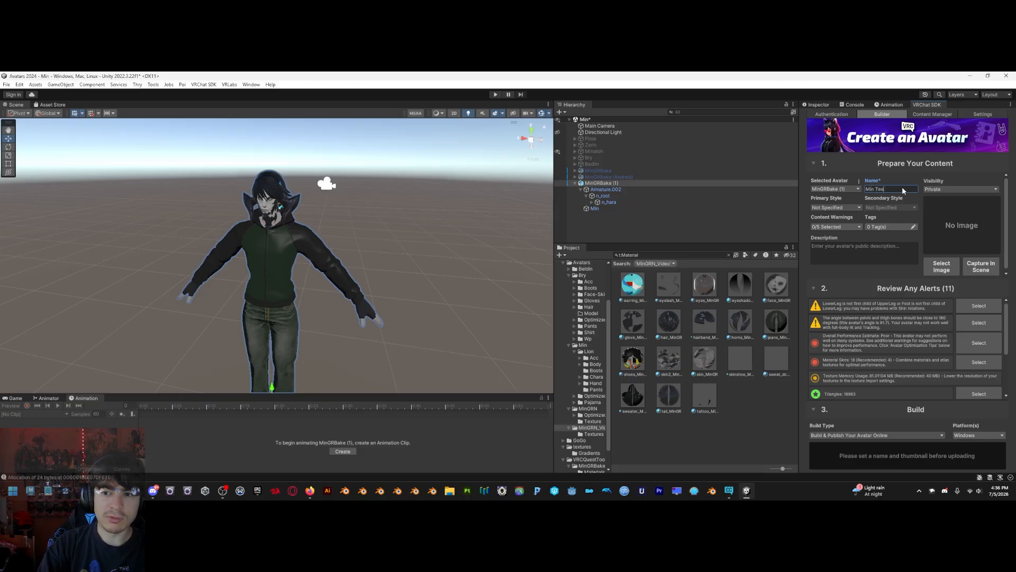
pyautogui.click(942, 189)
pyautogui.click(945, 208)
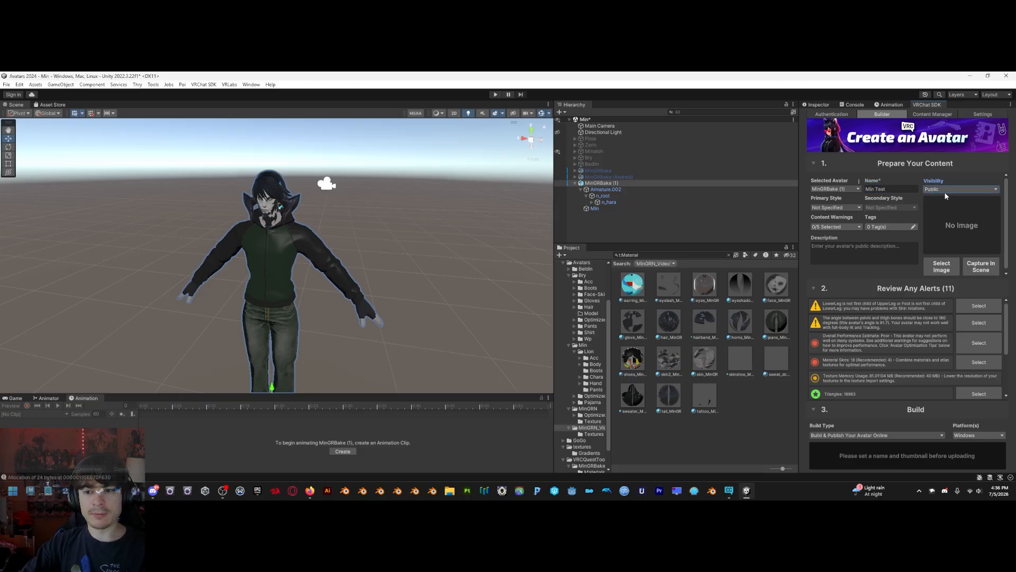
# Frame the avatar's head and shoulders and start an in-scene thumbnail capture with Fill Background enabled
pyautogui.moveTo(386, 212); pyautogui.dragTo(404, 185, button='right')
pyautogui.press('w')
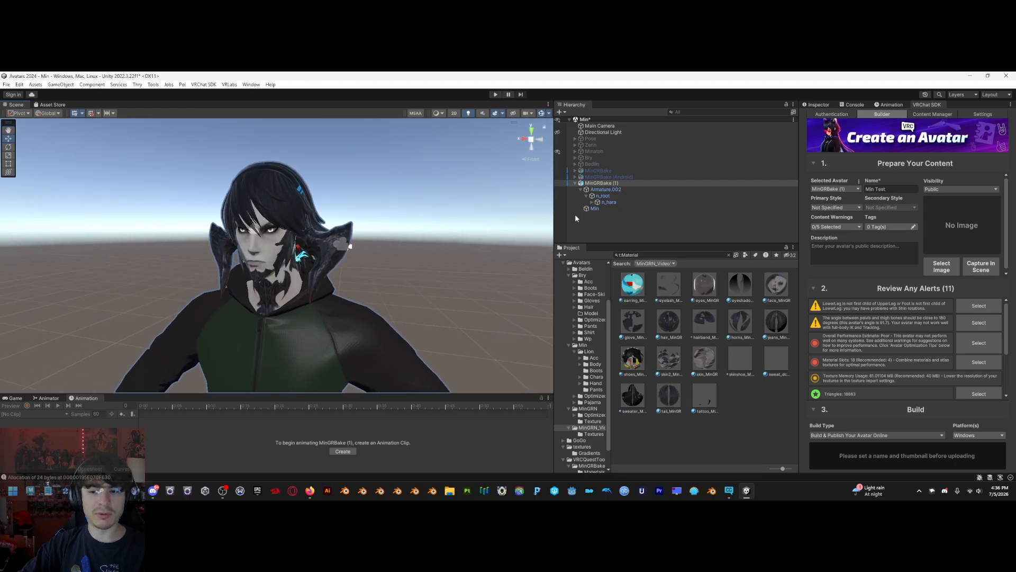
pyautogui.click(986, 268)
pyautogui.click(875, 211)
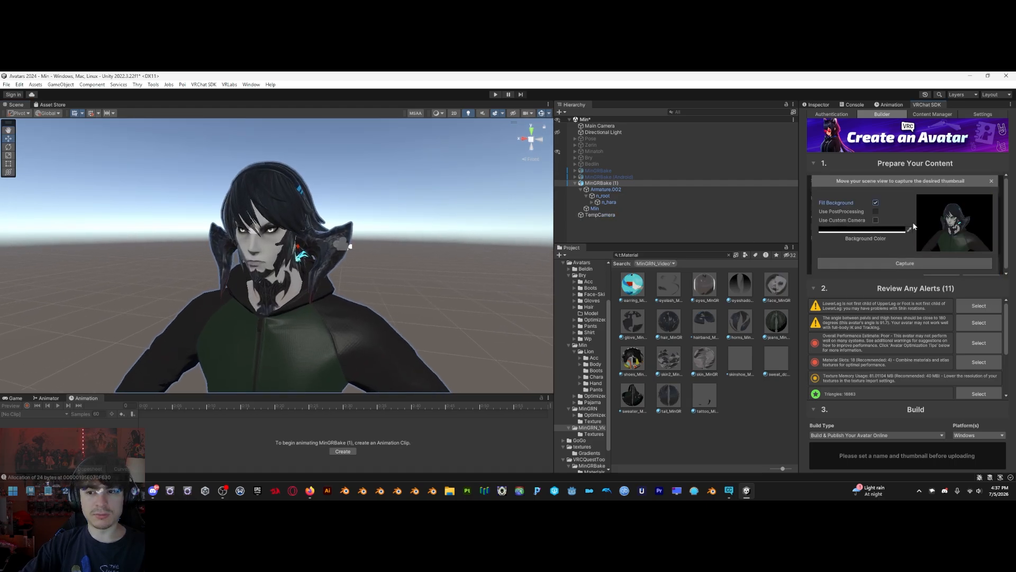
# Set the thumbnail's background color to dark green (2F683A) and capture the avatar from the front
pyautogui.click(895, 233)
pyautogui.click(919, 291)
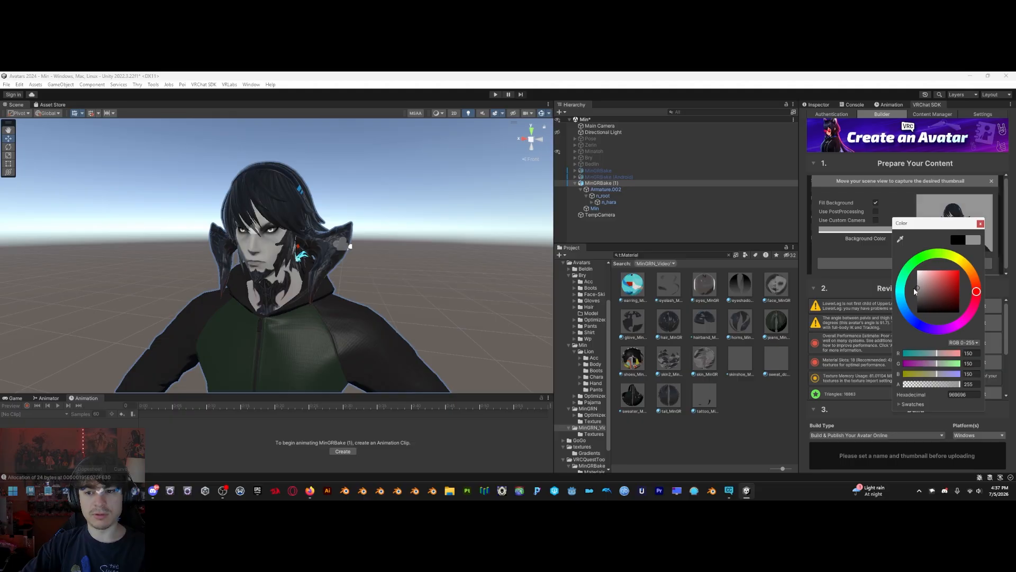
pyautogui.click(902, 281)
pyautogui.moveTo(949, 295)
pyautogui.mouseDown()
pyautogui.moveTo(964, 291)
pyautogui.moveTo(941, 299)
pyautogui.mouseUp()
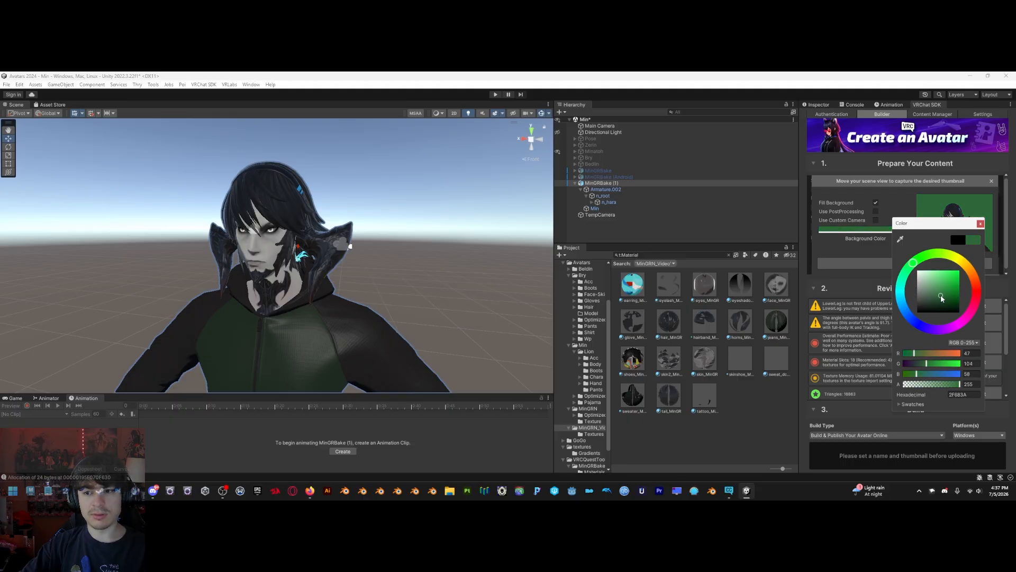
pyautogui.click(980, 223)
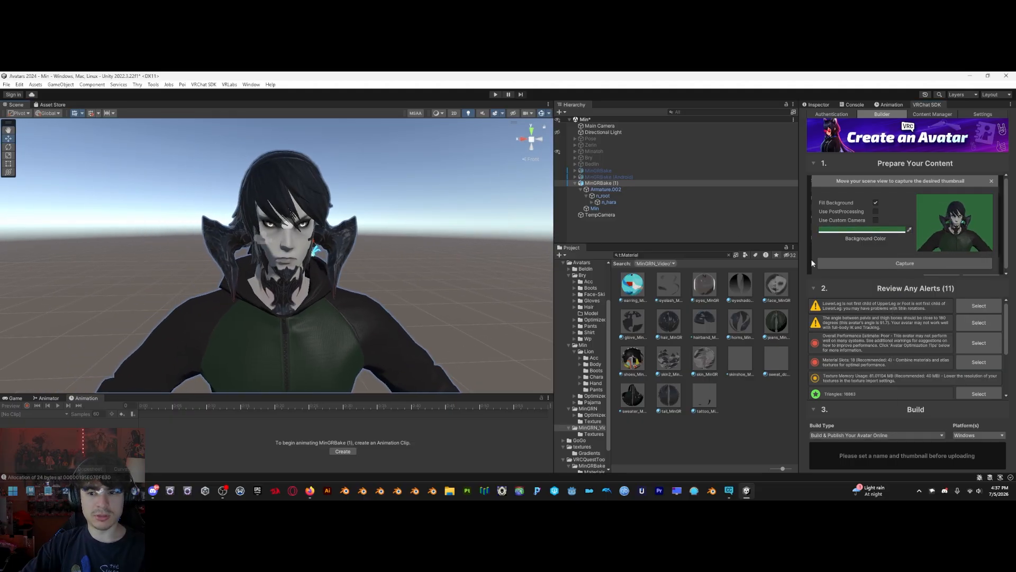
pyautogui.click(927, 265)
pyautogui.scroll(-1, 922, 254)
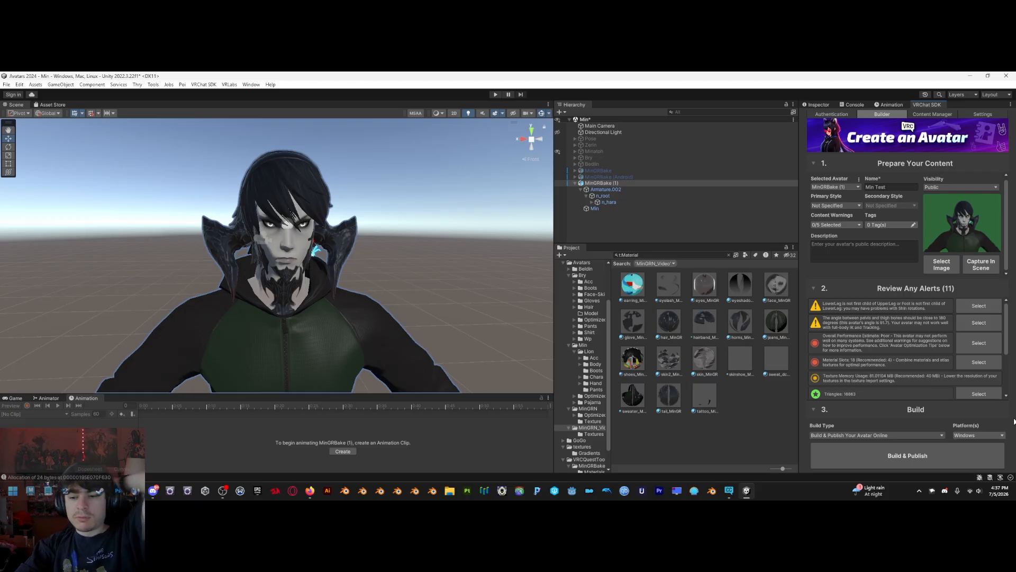
# Check which build platforms are available for the avatar, keeping only Windows selected
pyautogui.click(1001, 435)
pyautogui.click(973, 435)
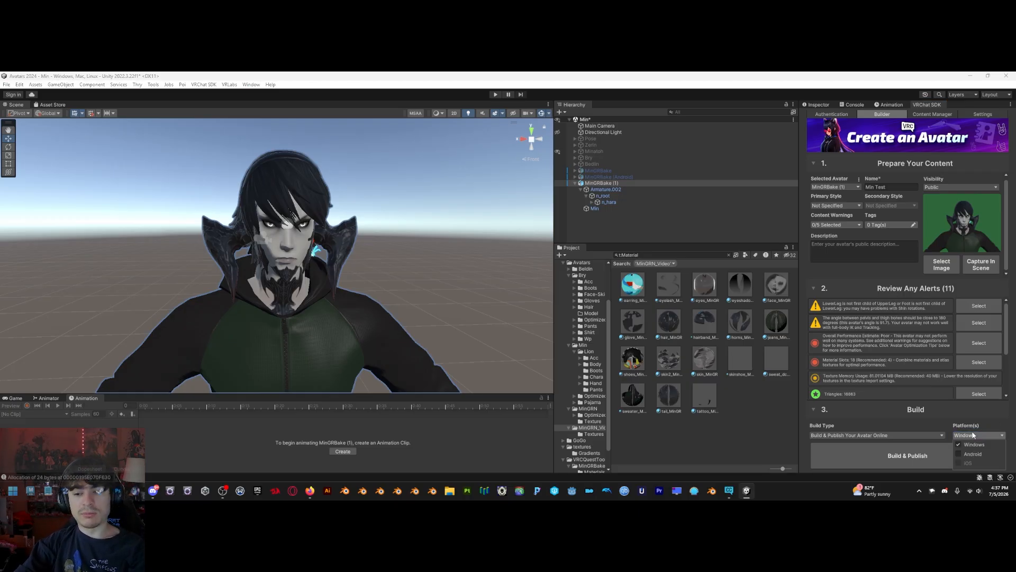
pyautogui.click(955, 429)
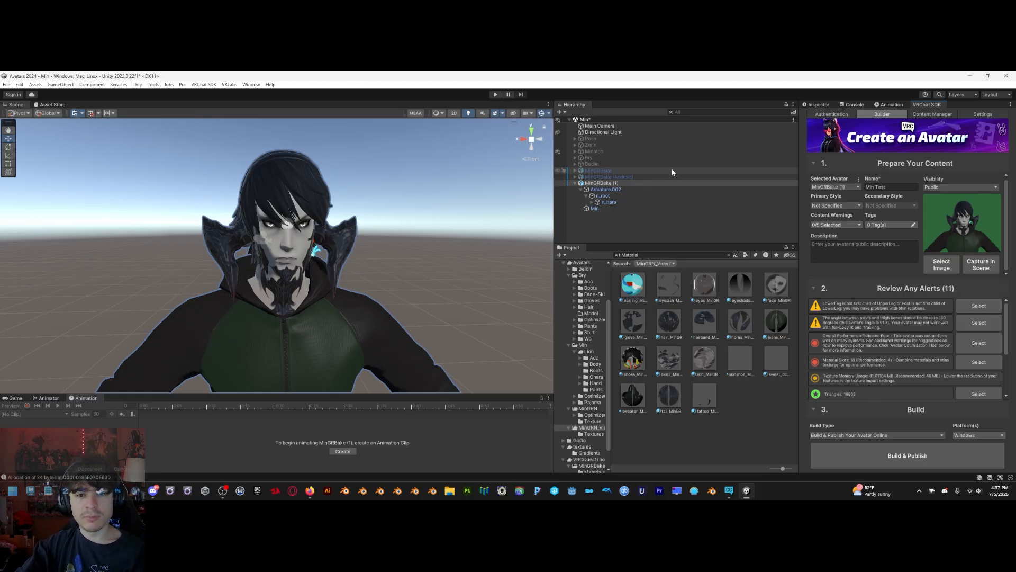
# Deactivate MinGRBake (1) and activate MinGRBake (Android) to inspect the Android version of the avatar
pyautogui.click(819, 104)
pyautogui.click(614, 177)
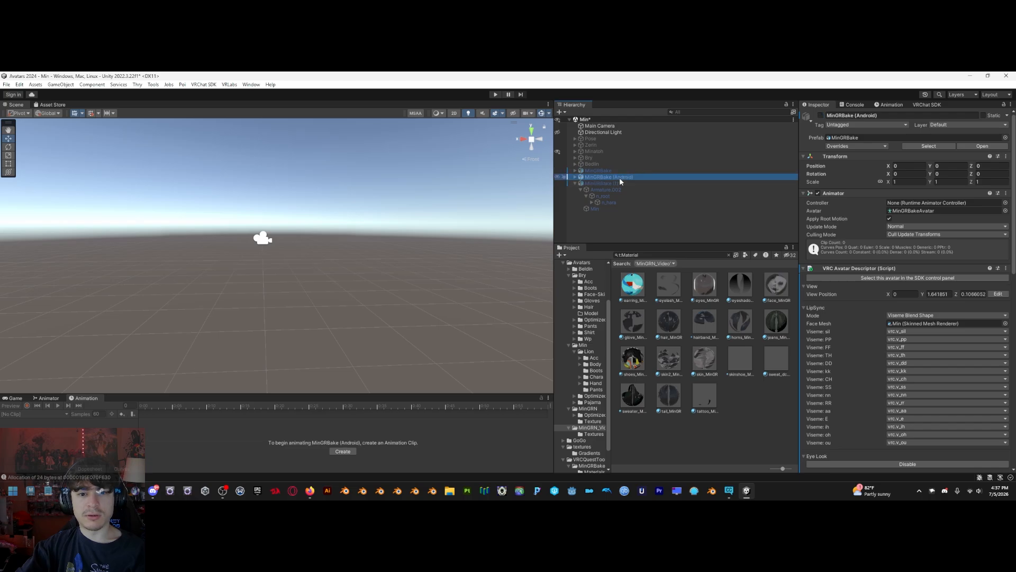
pyautogui.click(821, 115)
pyautogui.scroll(3, 371, 265)
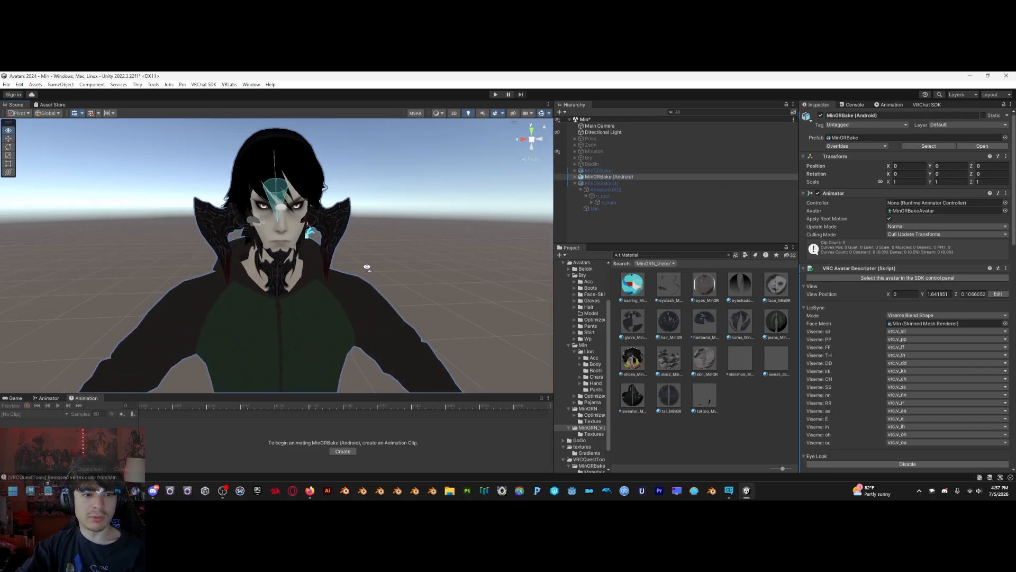
pyautogui.scroll(-5, 374, 267)
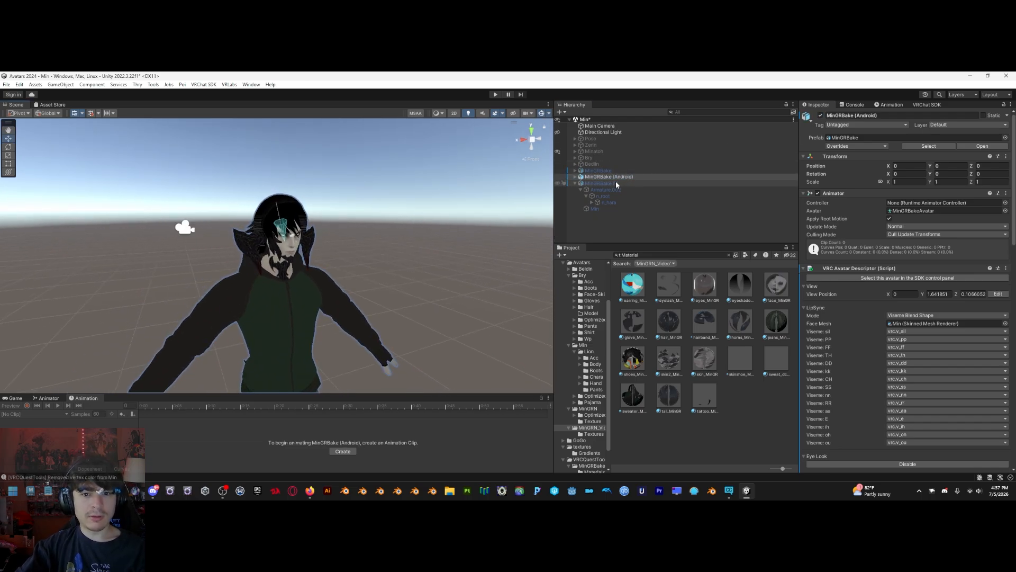
# Deactivate MinGRBake (Android) and reactivate MinGRBake (1)
pyautogui.click(821, 115)
pyautogui.click(689, 184)
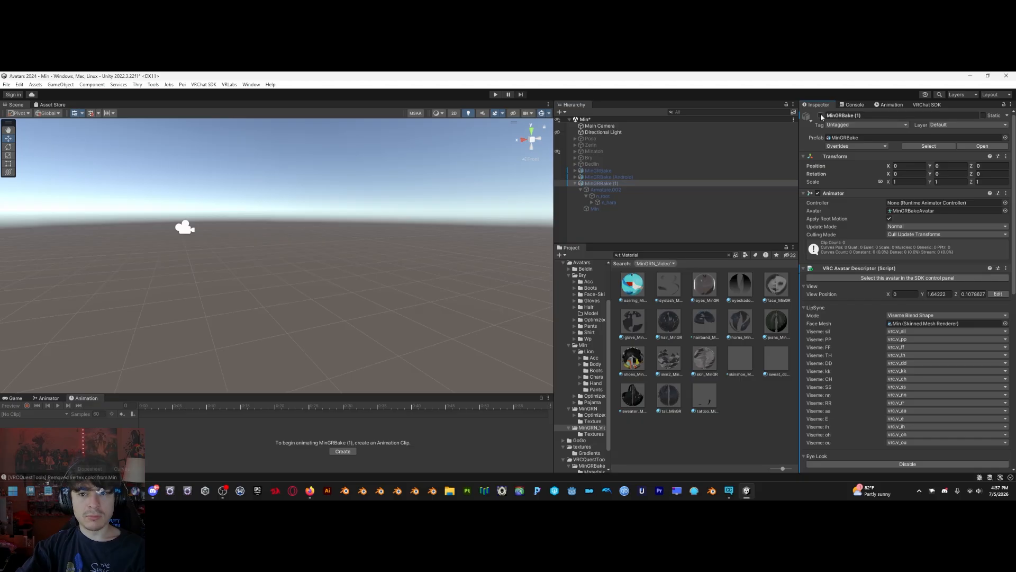
pyautogui.click(821, 115)
# Look over the Selected Avatar, Primary Style and Description options in the VRChat SDK builder
pyautogui.click(942, 106)
pyautogui.scroll(-3, 894, 328)
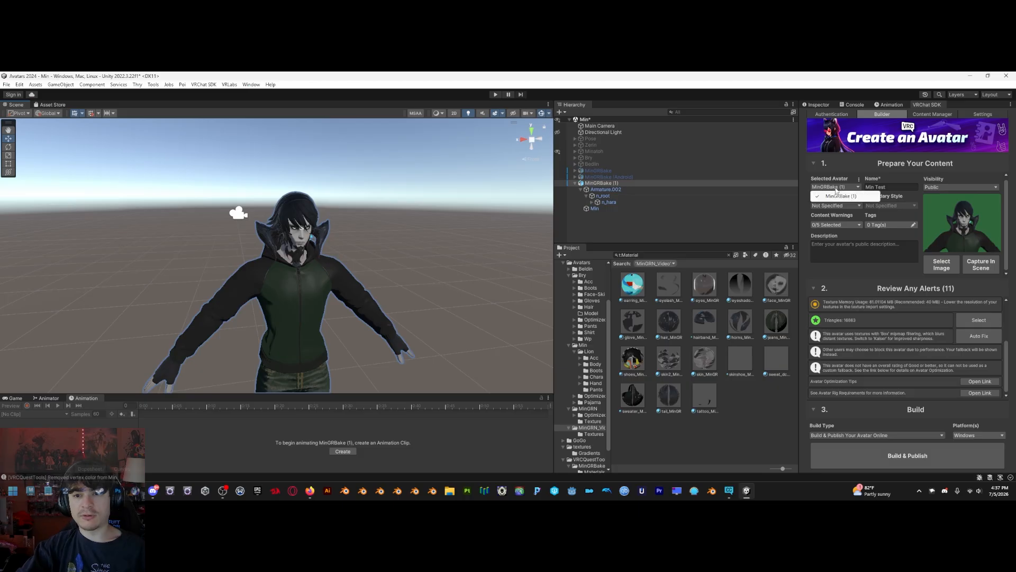
pyautogui.click(839, 205)
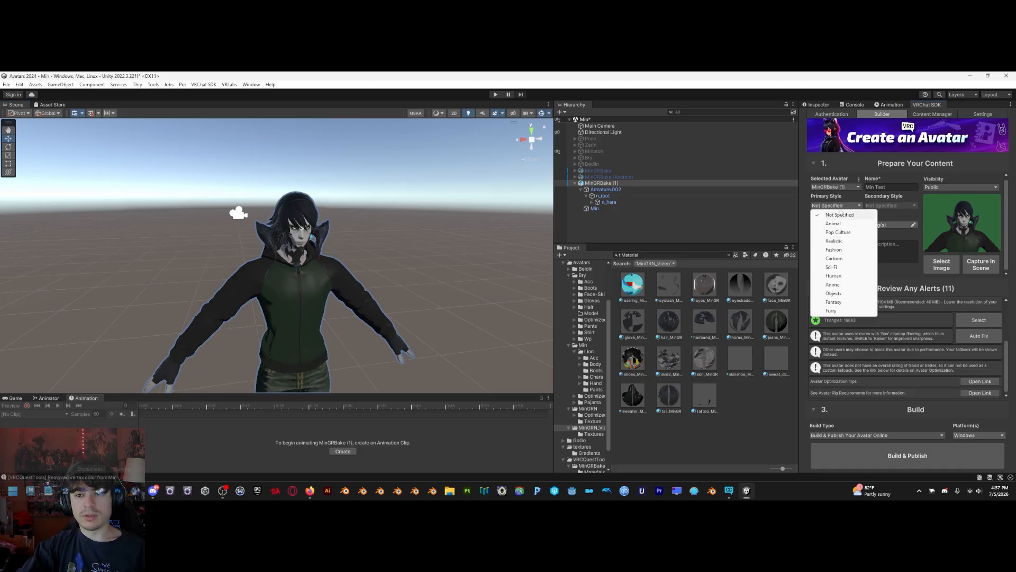
pyautogui.click(840, 216)
pyautogui.click(843, 249)
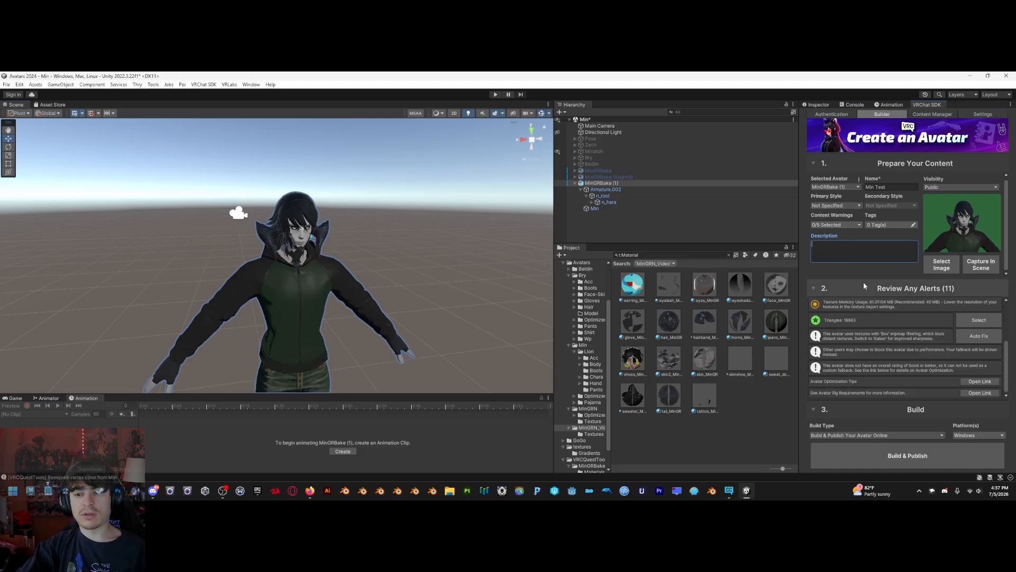
# Review the avatar's list of alerts in the SDK builder, collapsing and reopening the section
pyautogui.scroll(3, 904, 350)
pyautogui.scroll(-3, 904, 350)
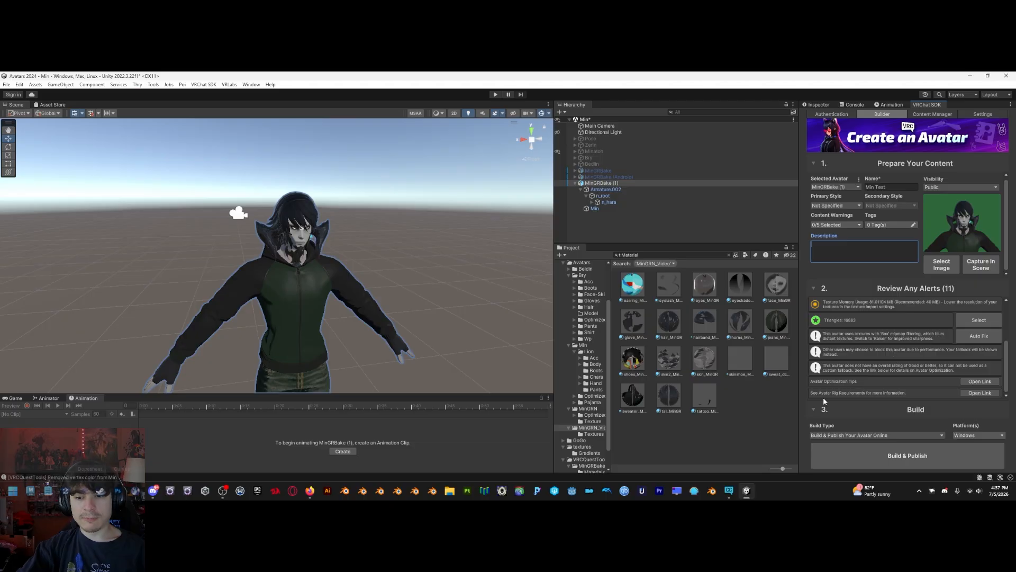
pyautogui.click(838, 287)
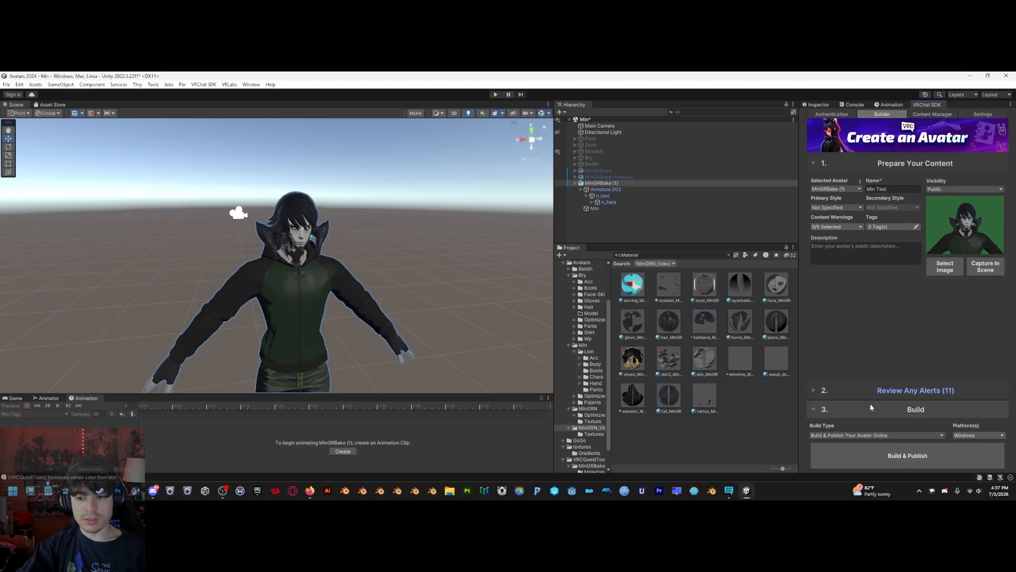
pyautogui.click(862, 391)
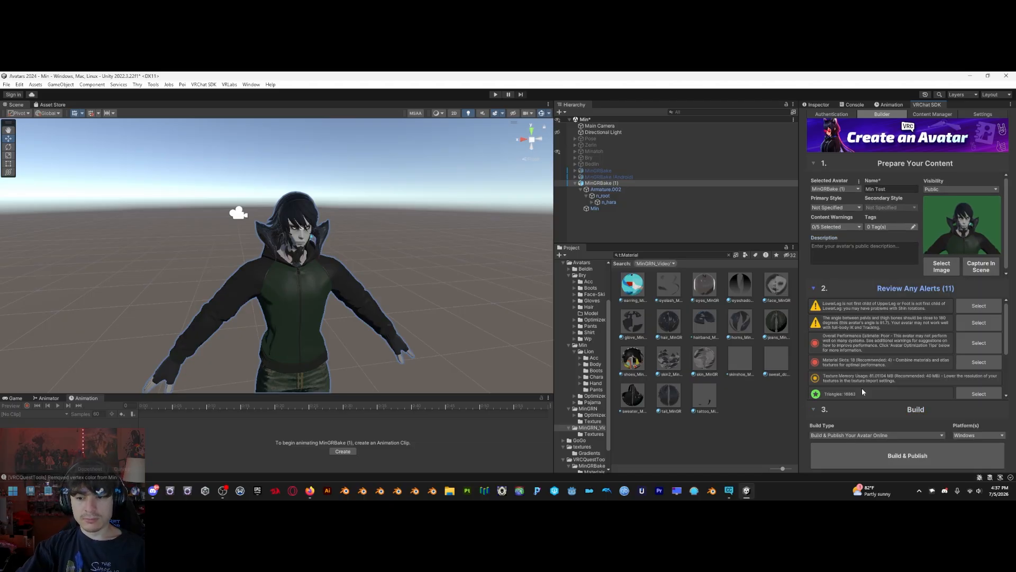
pyautogui.scroll(-3, 886, 352)
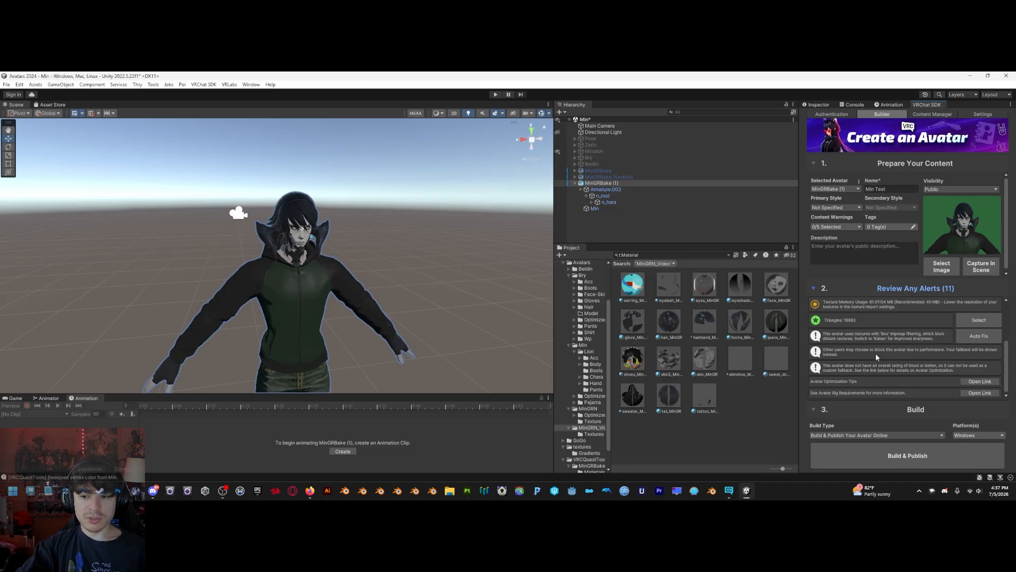
# Build and publish the Min Test avatar online for Windows and accept the copyright ownership agreement
pyautogui.click(895, 456)
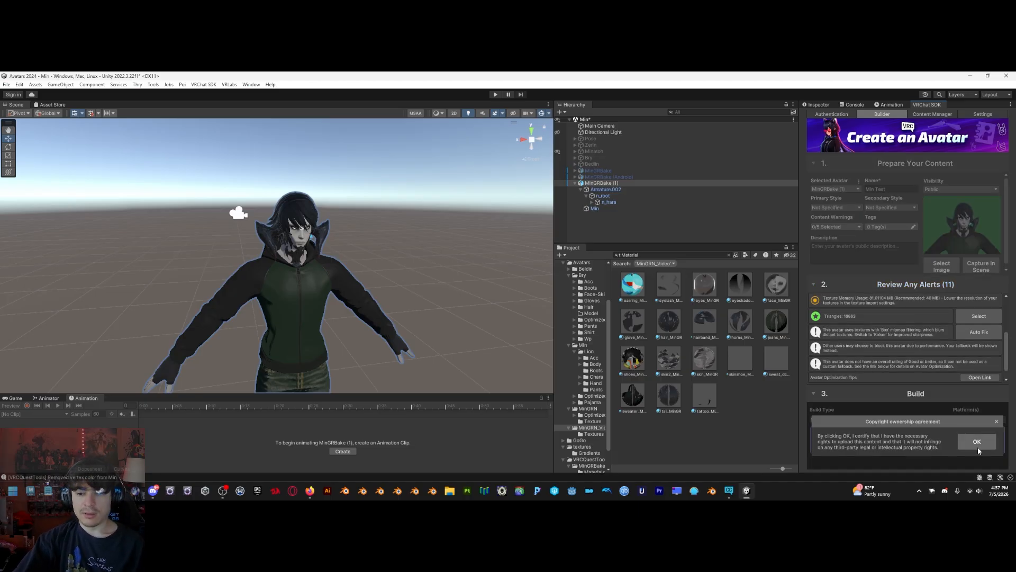
pyautogui.click(978, 442)
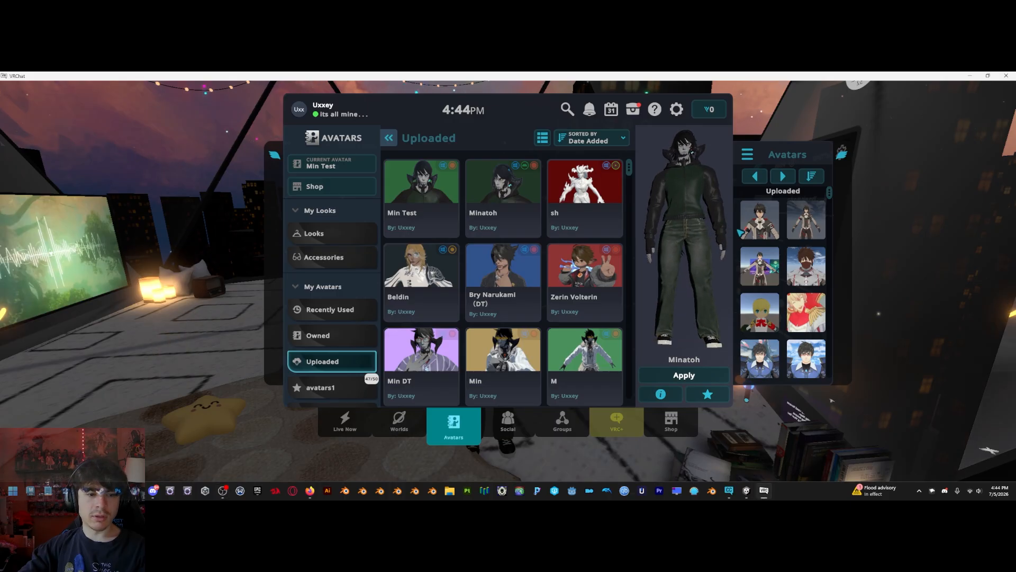
# Look at the uploaded Minatoh and Min Test avatars and view Min Test's details before returning to the world
pyautogui.scroll(-1, 341, 310)
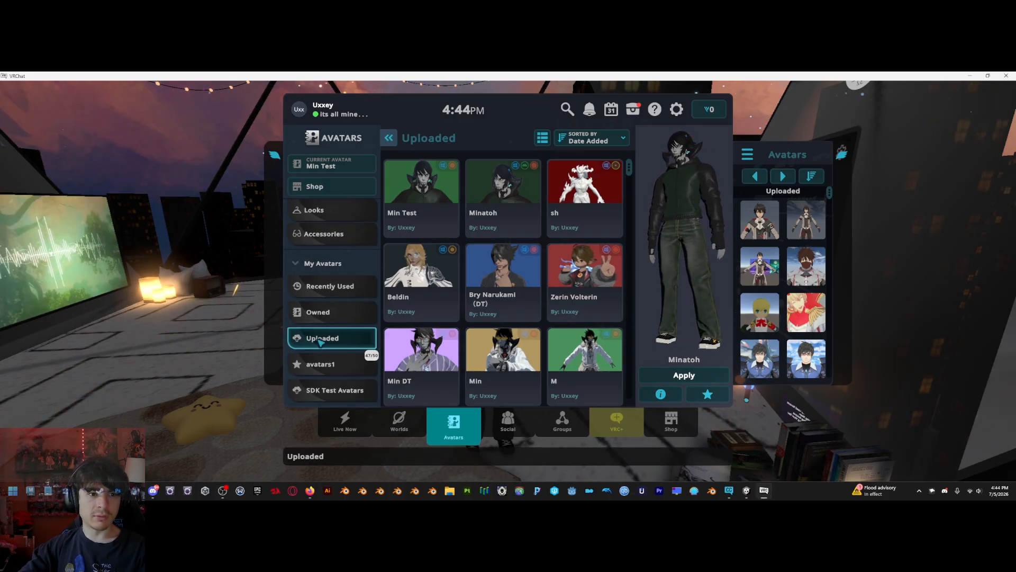
pyautogui.click(496, 202)
pyautogui.click(306, 136)
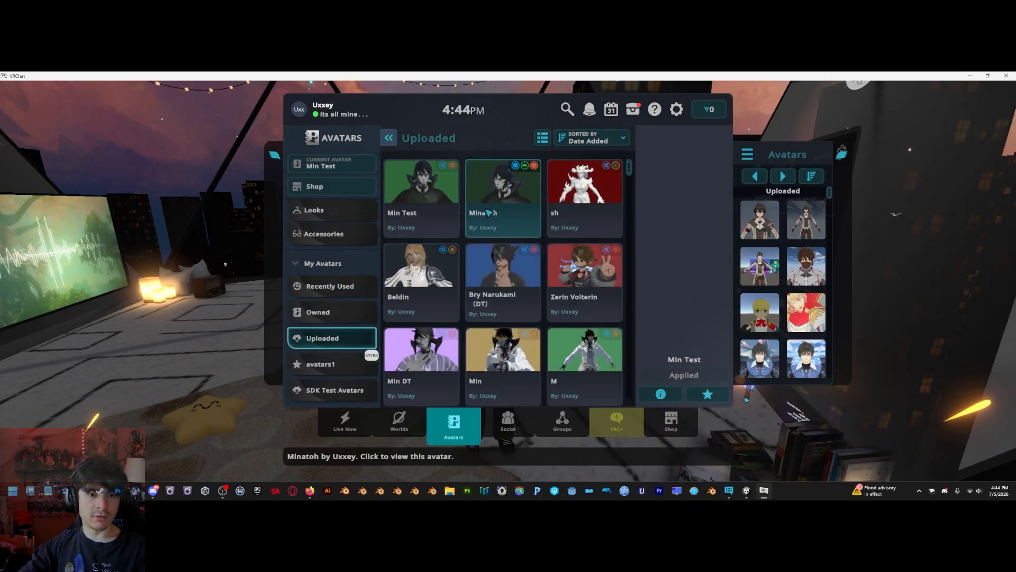
pyautogui.click(422, 193)
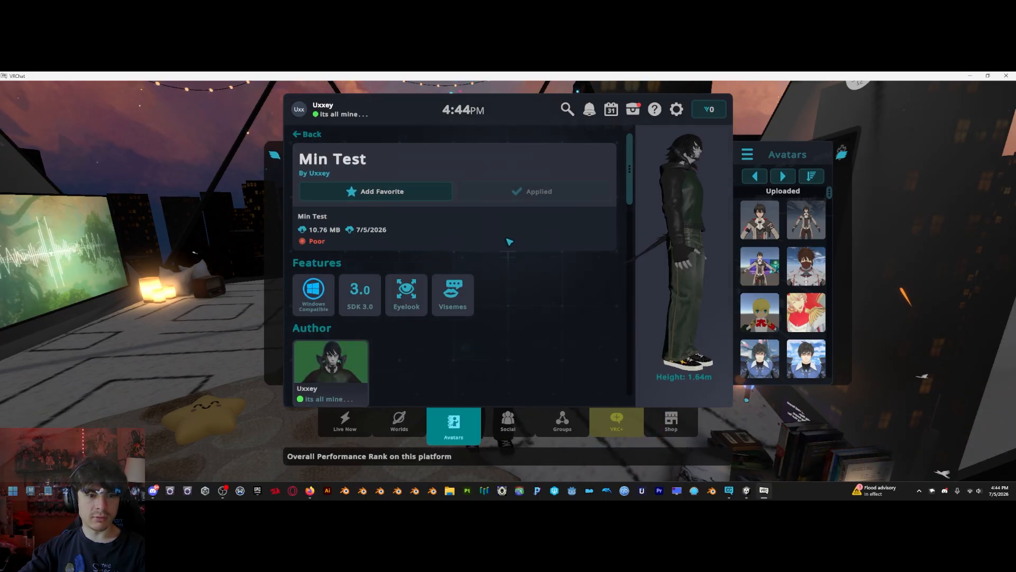
pyautogui.press('Escape')
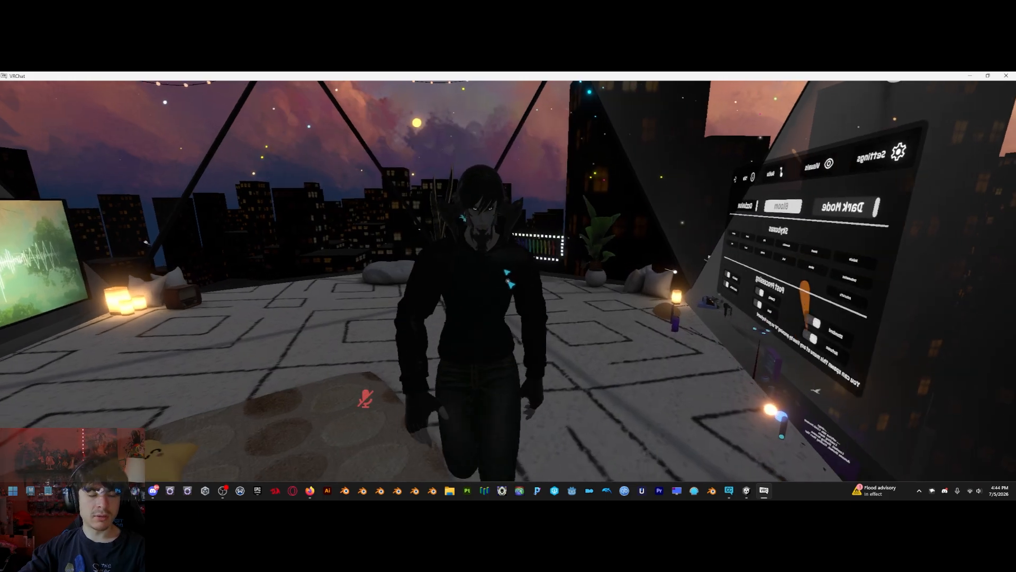
# Check the Min Test avatar's movement in the mirror by walking back and forth, lying prone and standing up again
pyautogui.press('s')
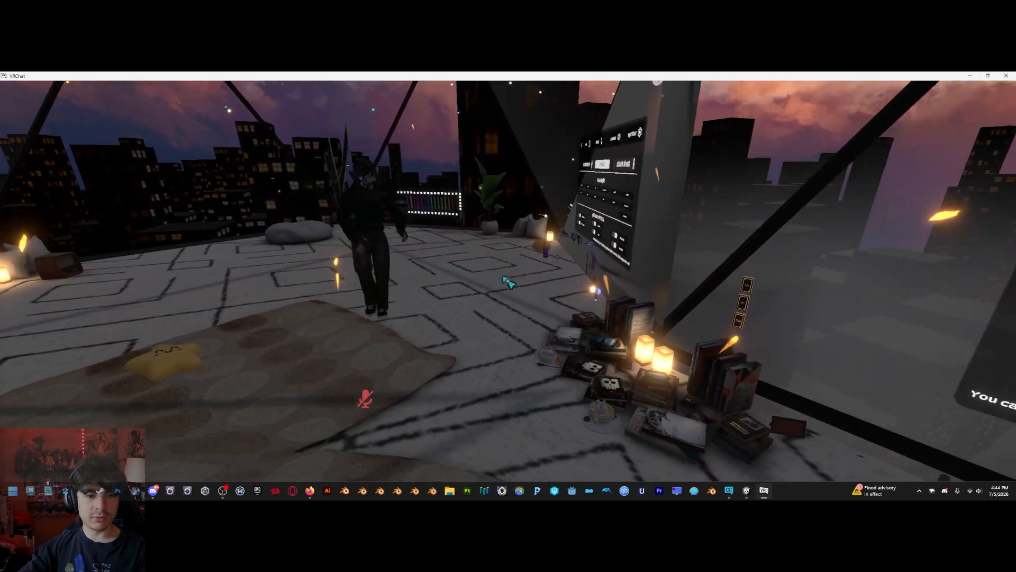
pyautogui.press('w')
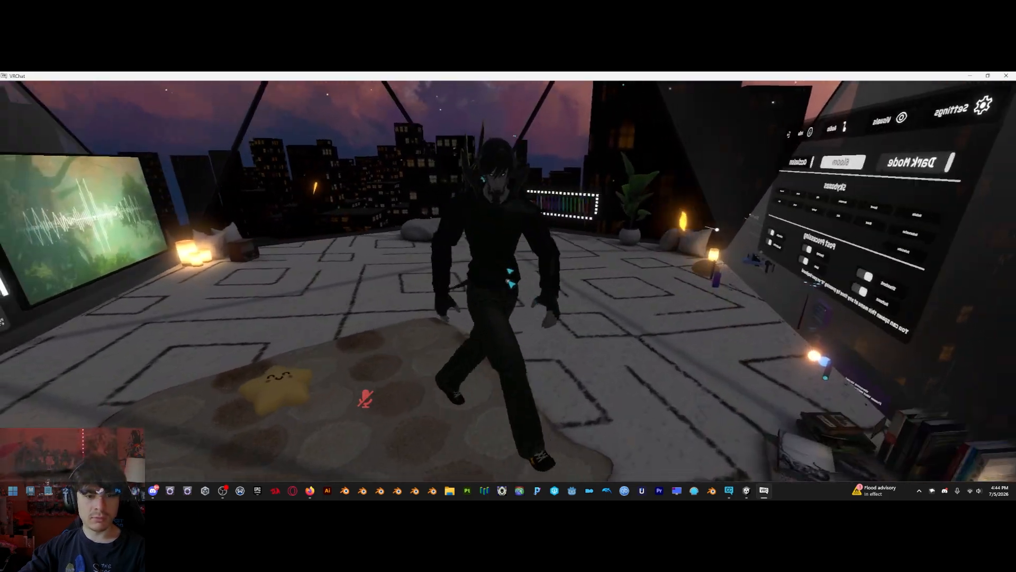
pyautogui.press('z')
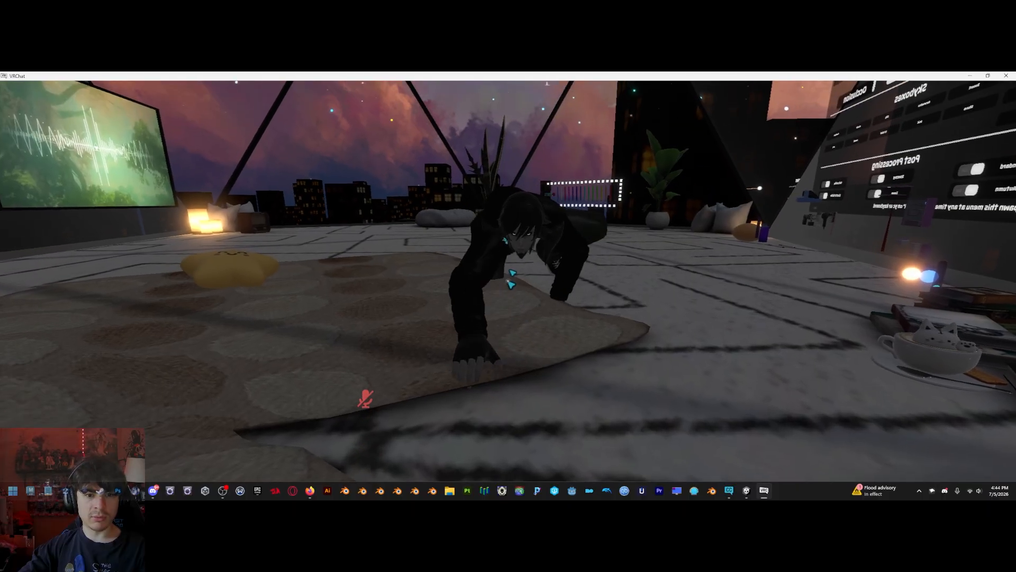
pyautogui.press('z')
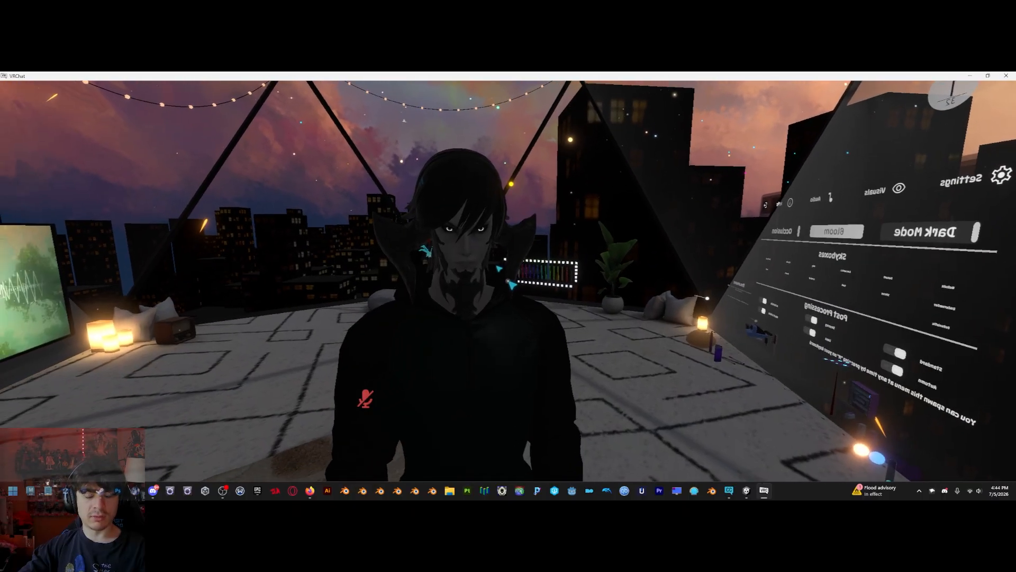
pyautogui.press('s')
pyautogui.press('w')
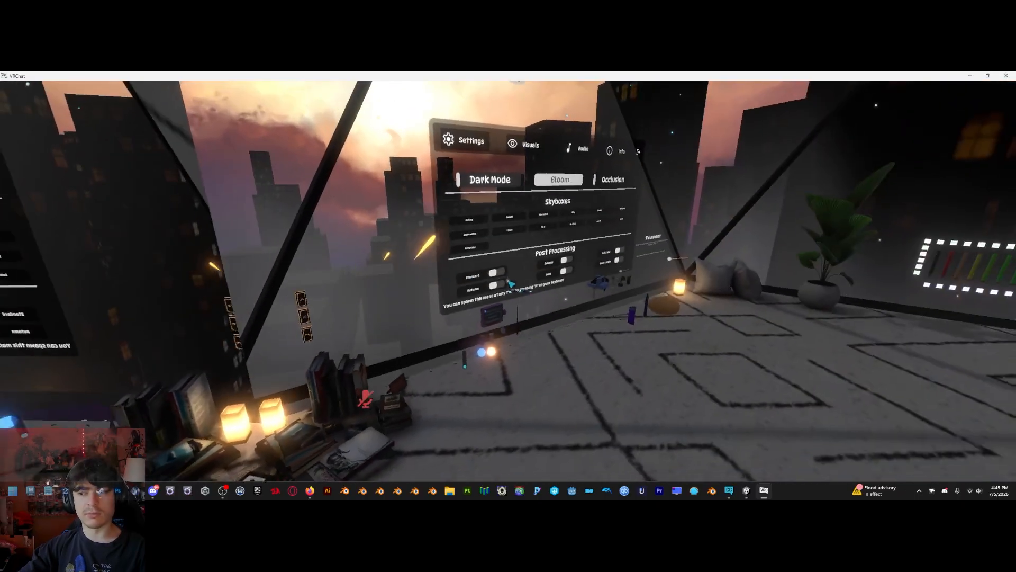
# Walk to the rack of coloured pens by the window and pick up the green pen
pyautogui.press('w')
pyautogui.press('w')
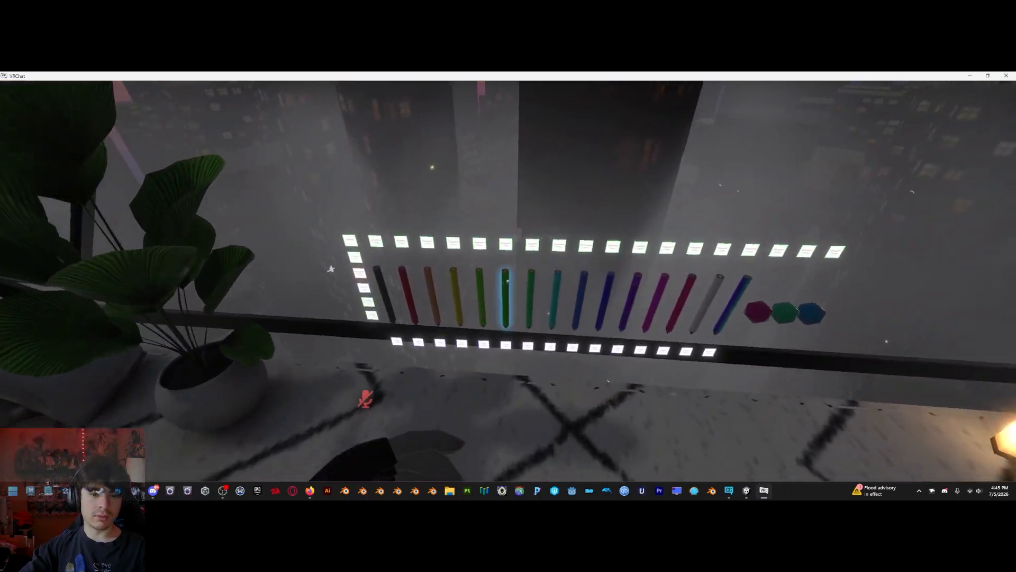
pyautogui.click(509, 281)
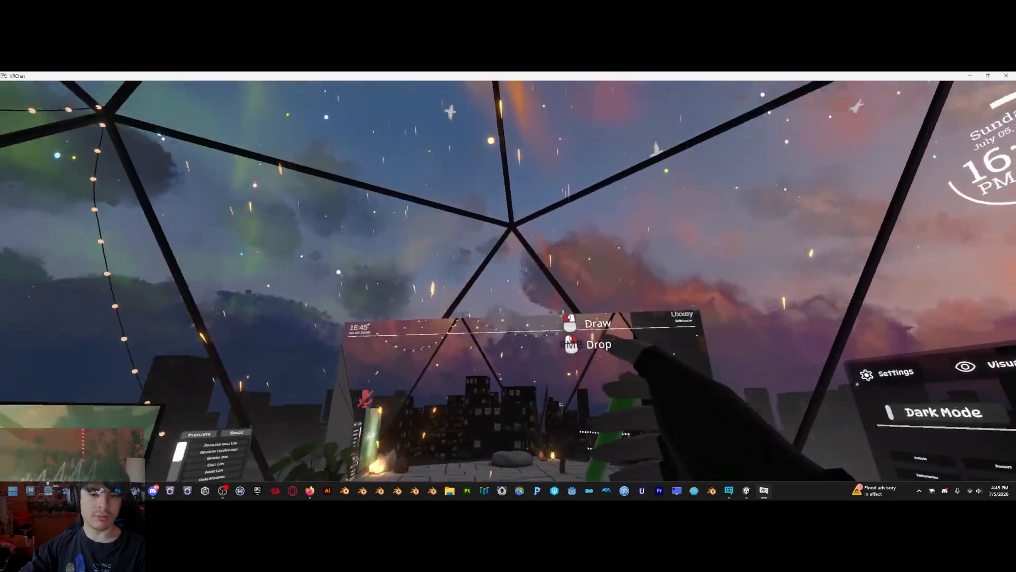
# Test the avatar's grip by repeatedly dropping the green pen and picking it up again
pyautogui.rightClick(508, 281)
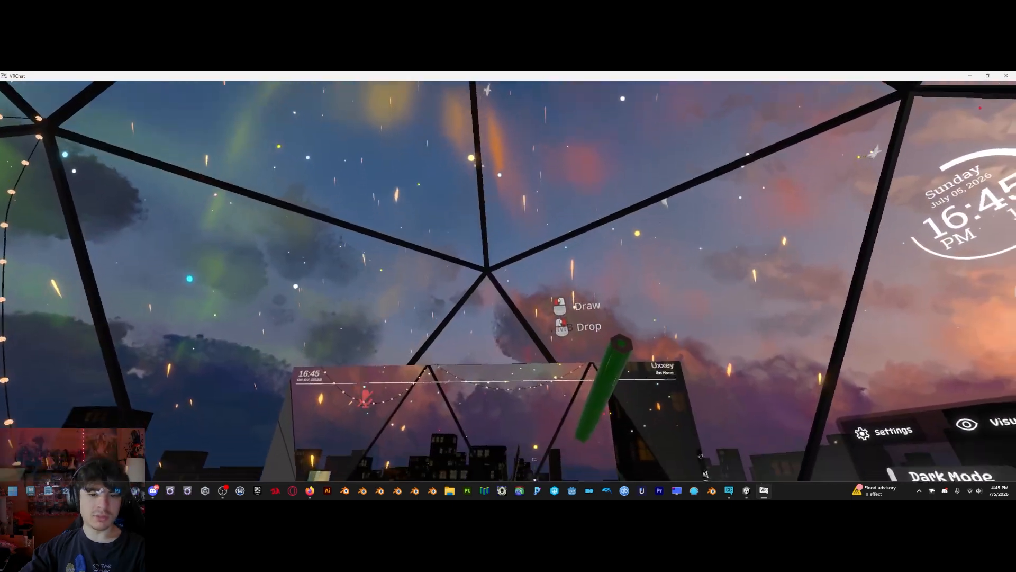
pyautogui.click(509, 281)
pyautogui.rightClick(509, 283)
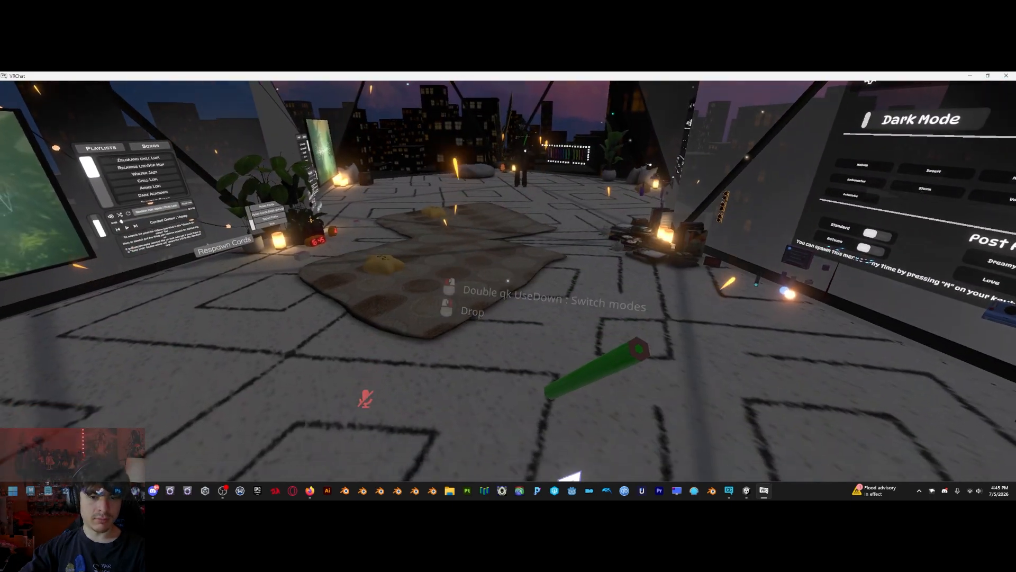
pyautogui.click(510, 284)
pyautogui.rightClick(510, 283)
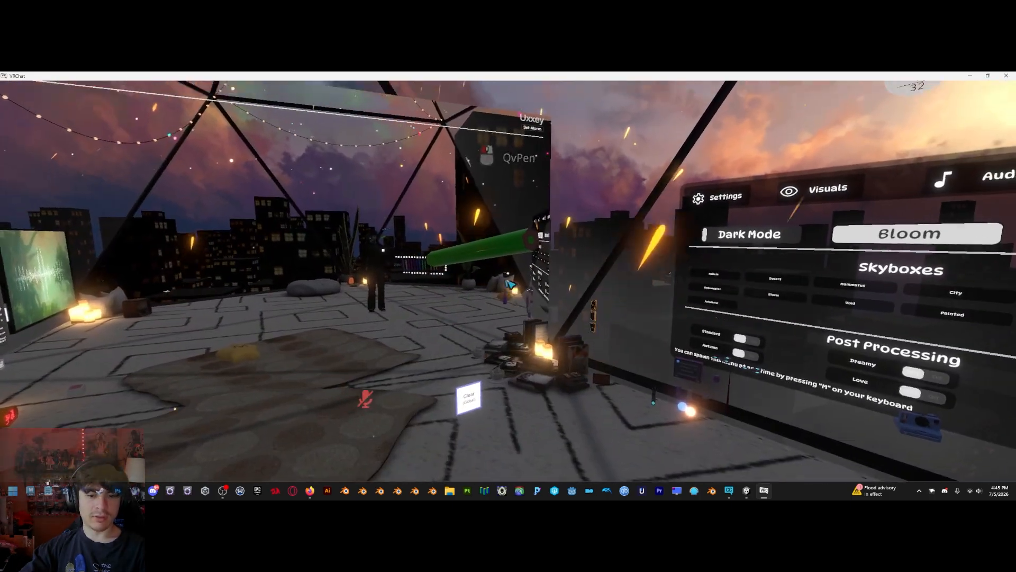
pyautogui.click(510, 283)
# Approach the mirror with the green pen in hand and draw a letter B in the air
pyautogui.press('w')
pyautogui.press('w')
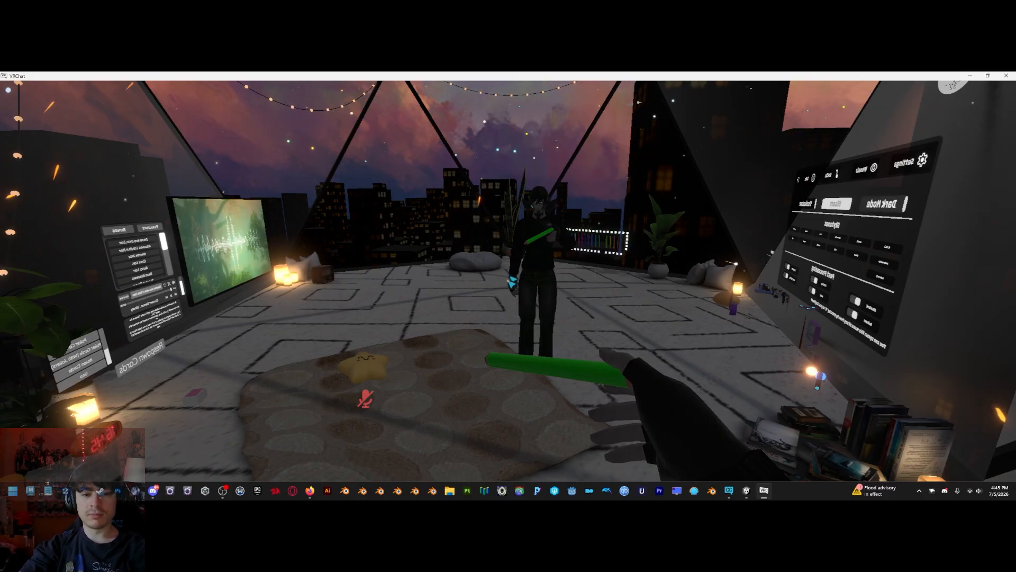
pyautogui.press('w')
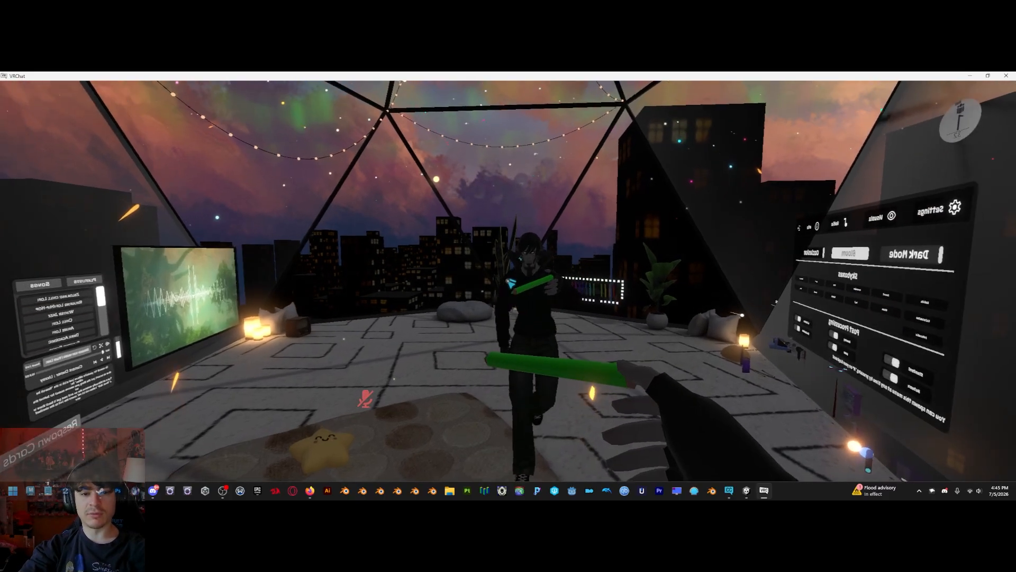
pyautogui.click(509, 283)
pyautogui.moveTo(509, 283); pyautogui.dragTo(509, 284)
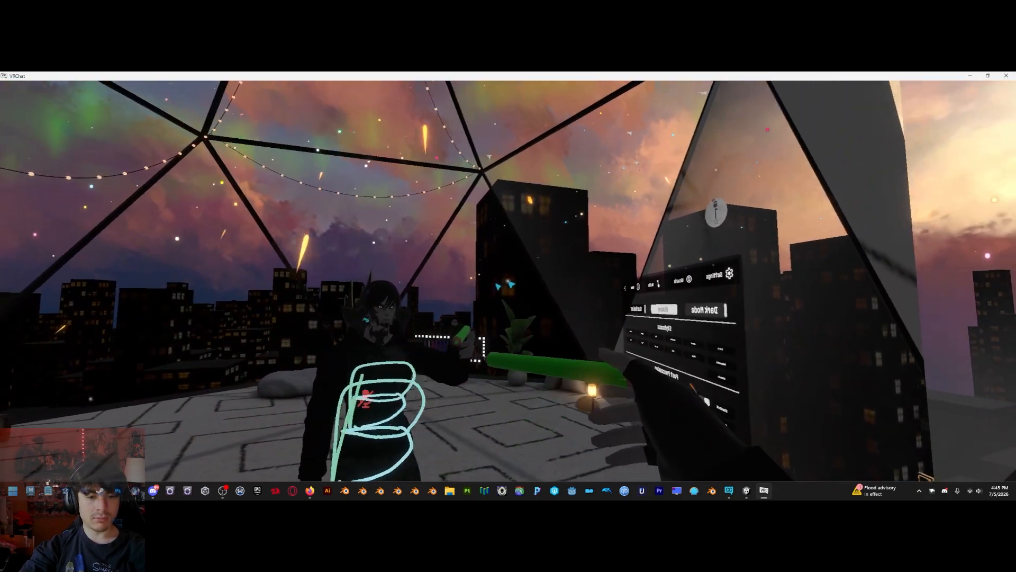
# Move around the drawn letter to view the avatar's pen hold in the mirror, and drop the green pen
pyautogui.press('s')
pyautogui.press('d')
pyautogui.press('s')
pyautogui.press('d')
pyautogui.press('w')
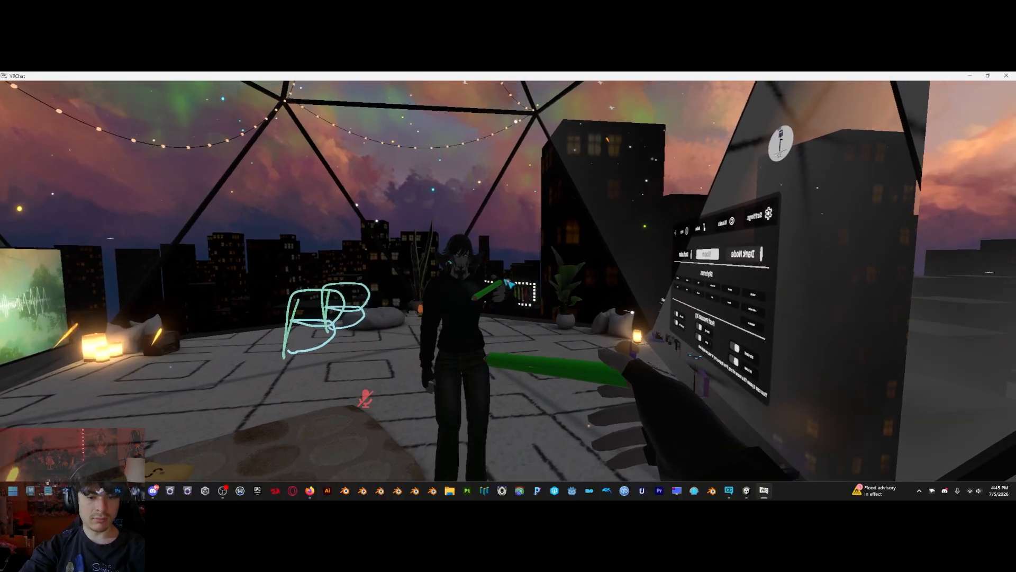
pyautogui.press('s')
pyautogui.rightClick(509, 283)
pyautogui.press('a')
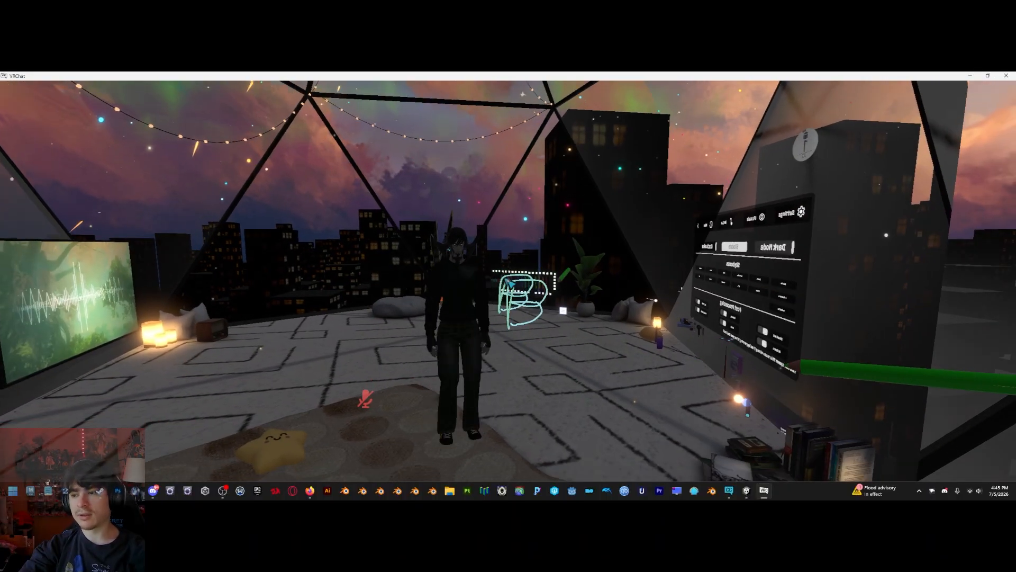